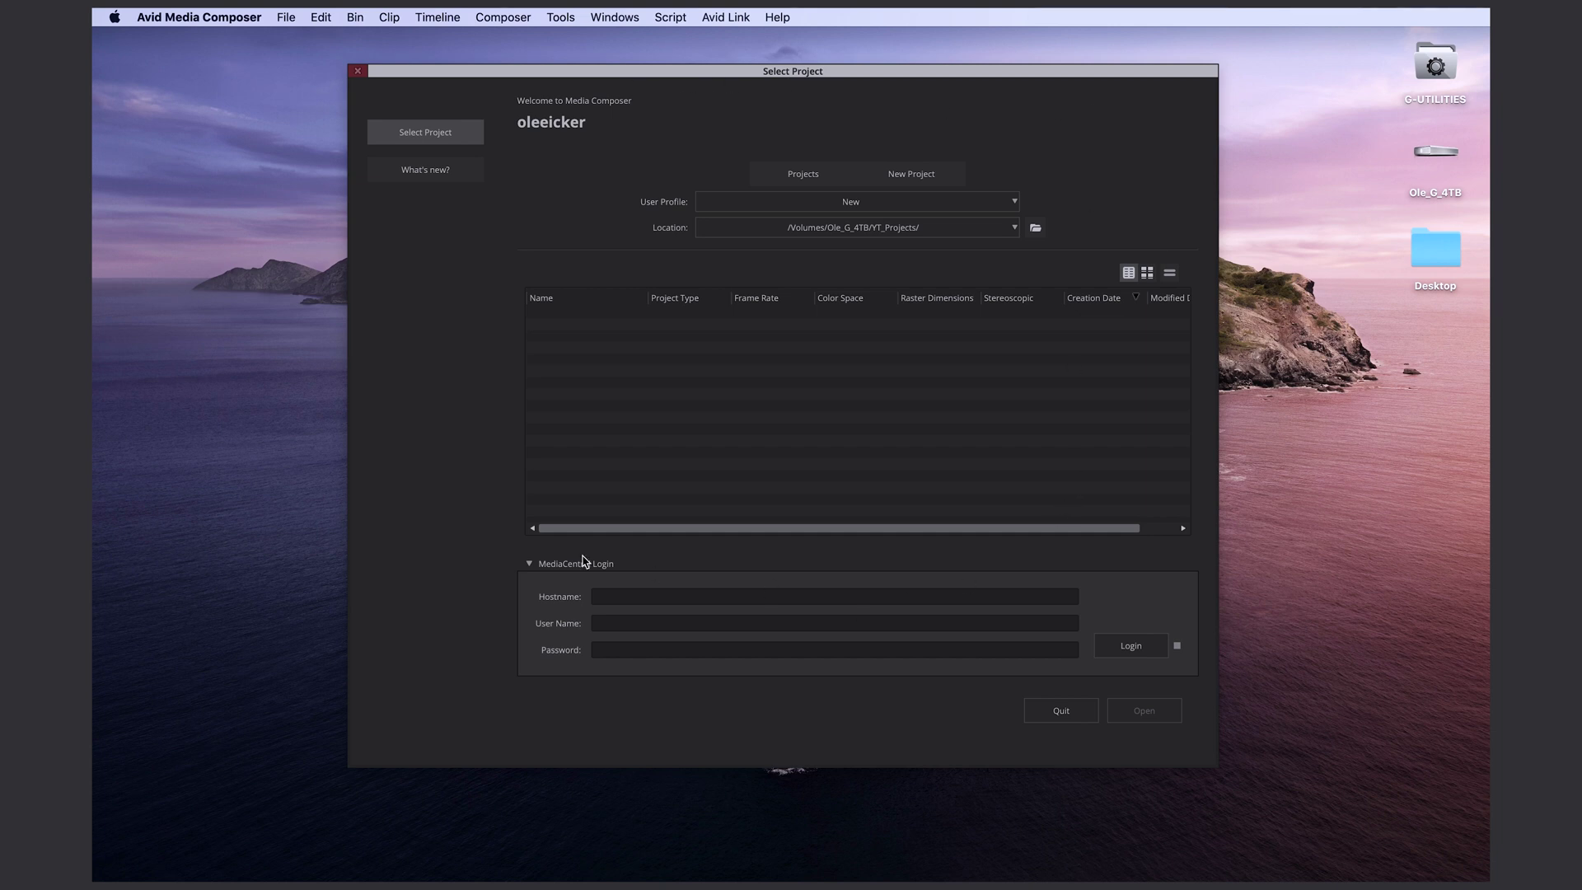
Step: Choose the New user profile from the Select Project dialog's User Profile list
left_click(866, 207)
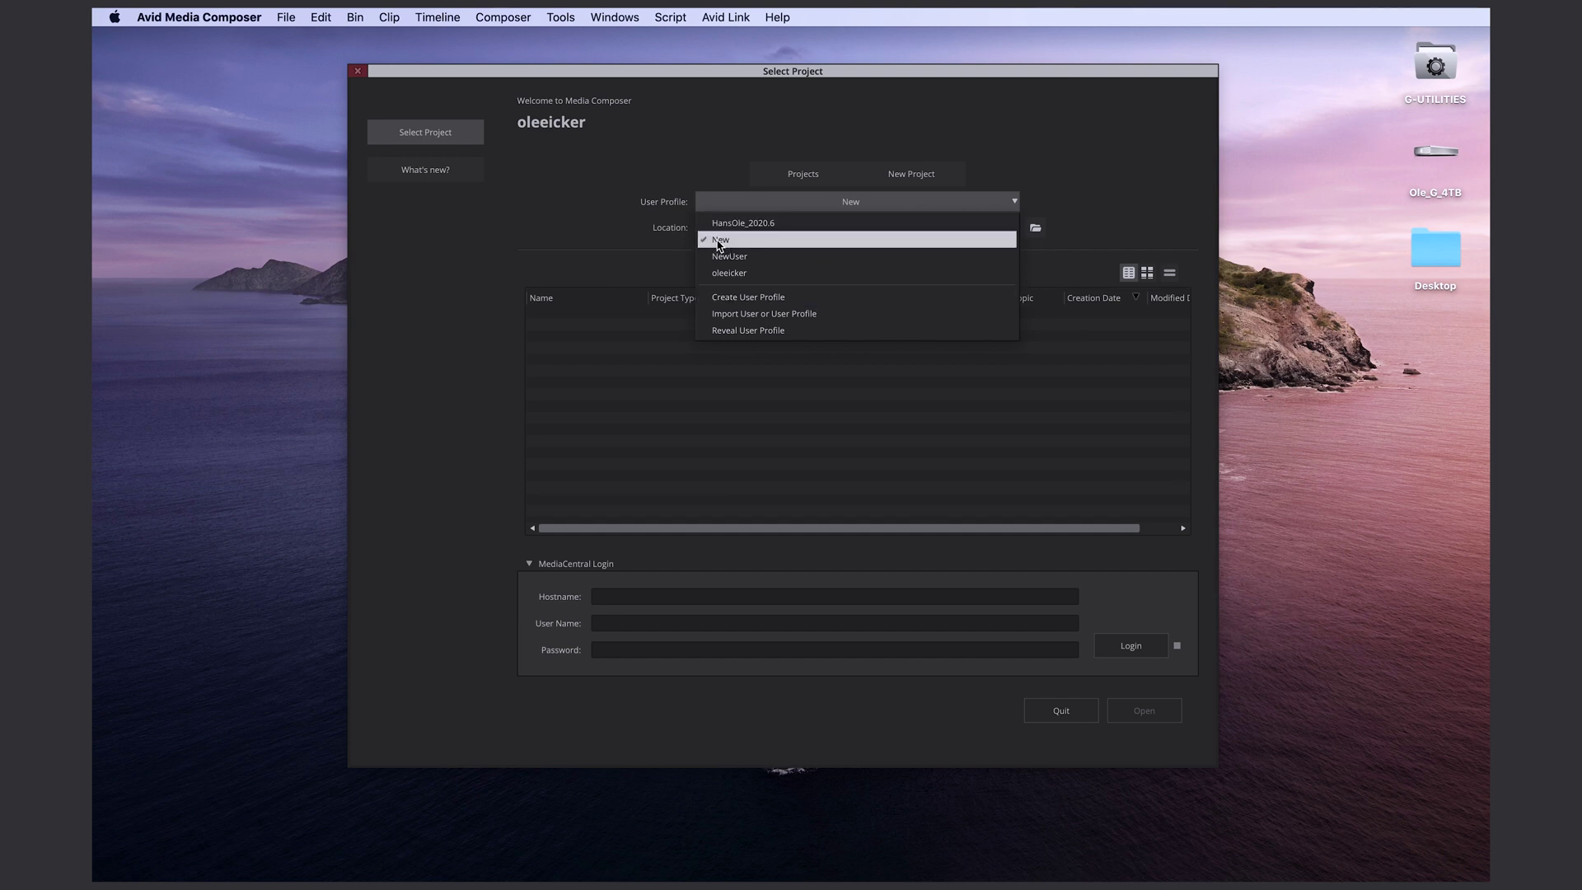
left_click(749, 240)
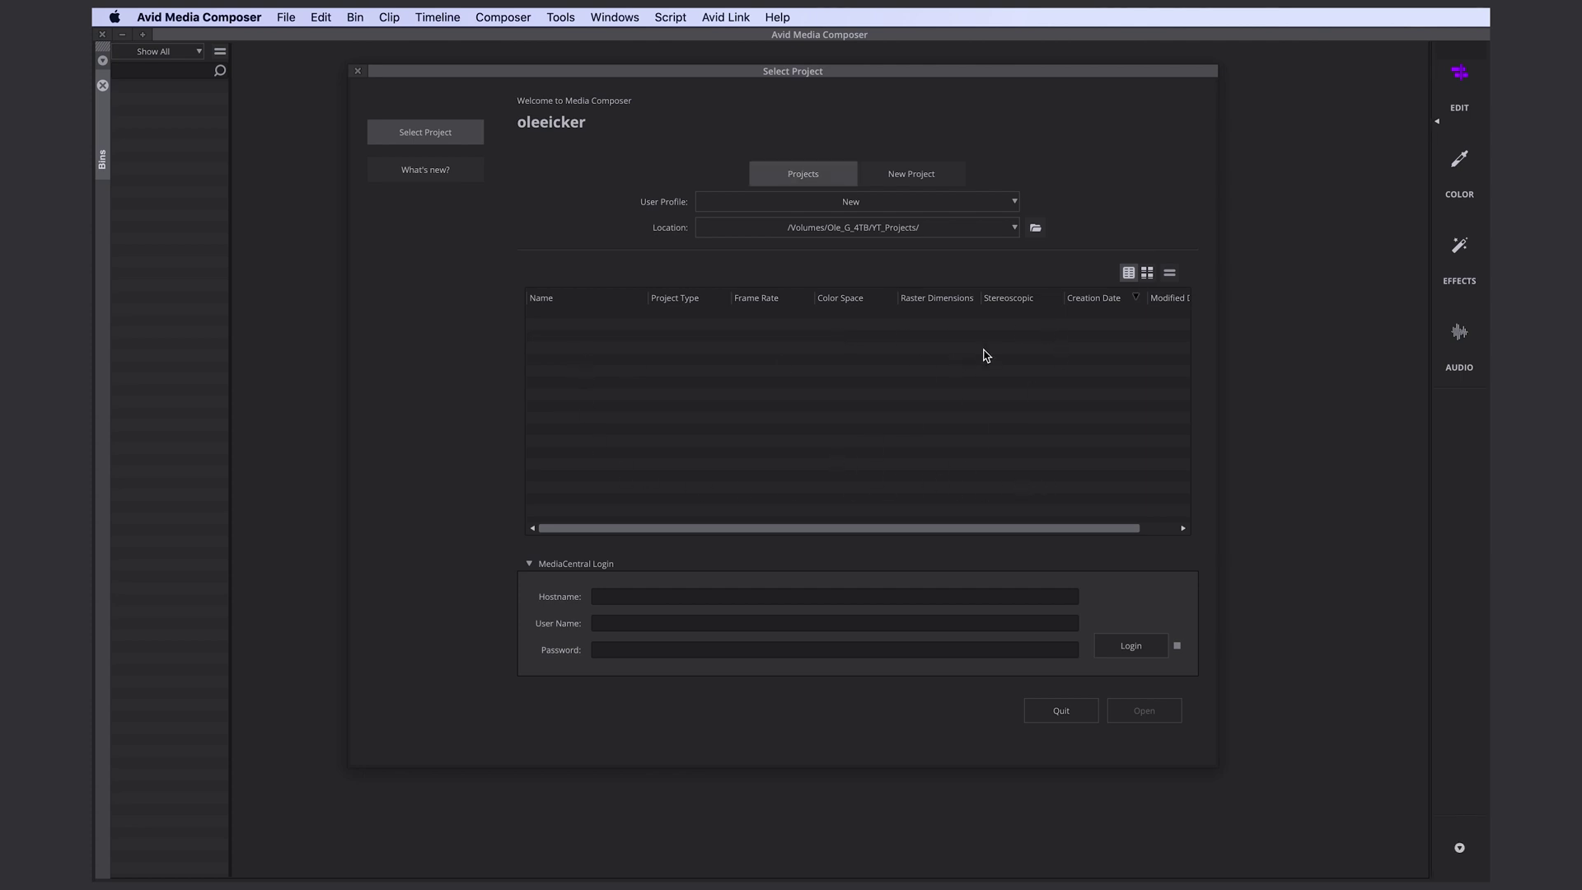
Step: Create a new project named Test Project in 1080p/23.976 format
left_click(906, 181)
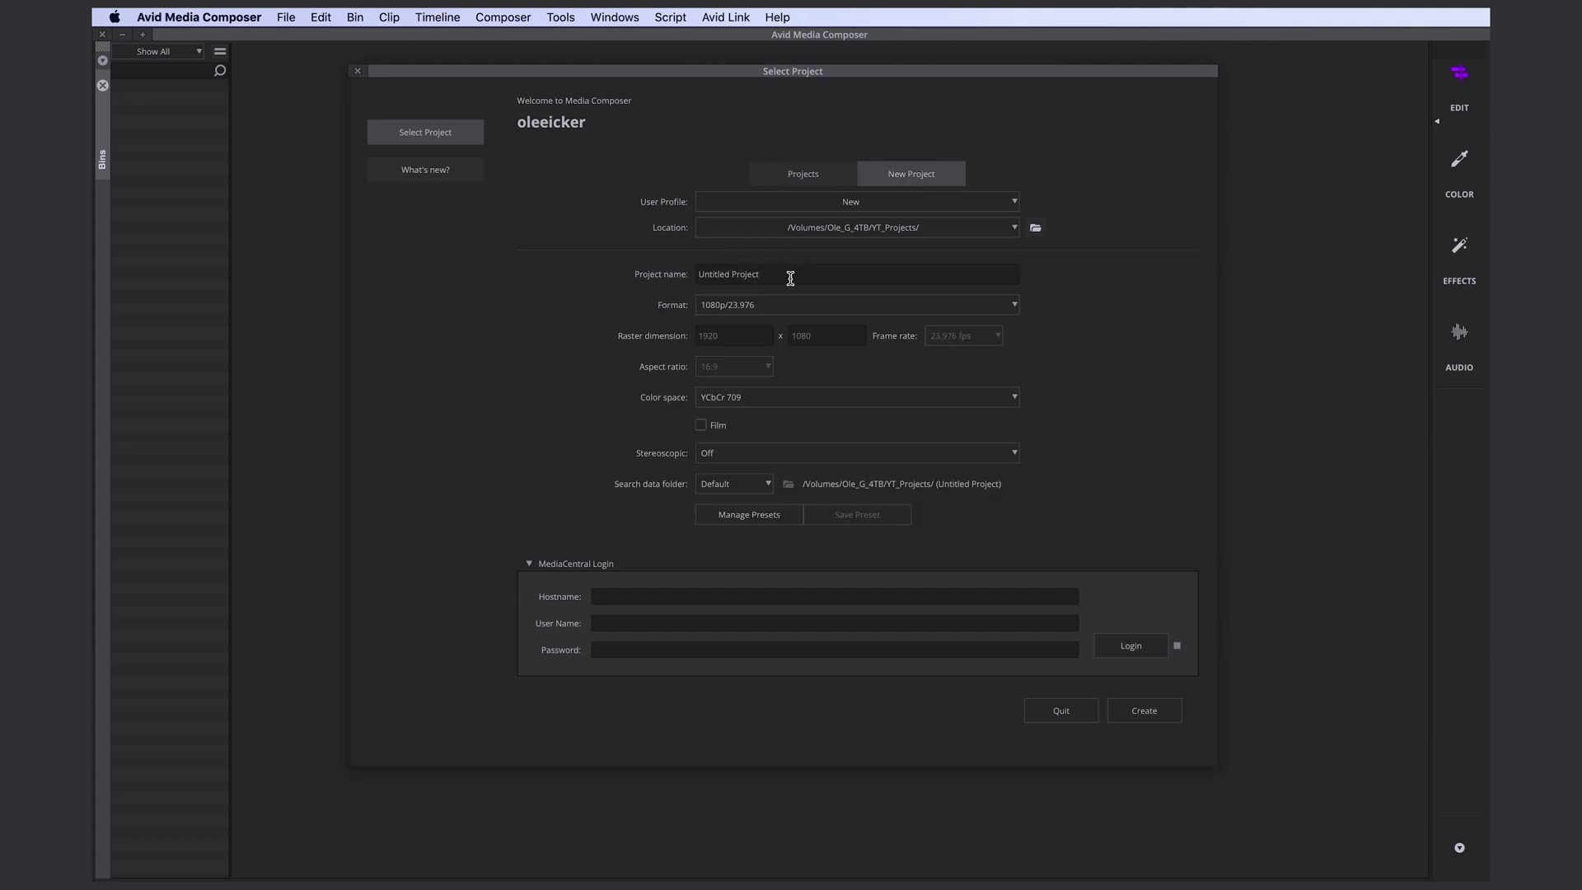
left_click_drag(791, 278, 674, 276)
type("Tes")
left_click(994, 307)
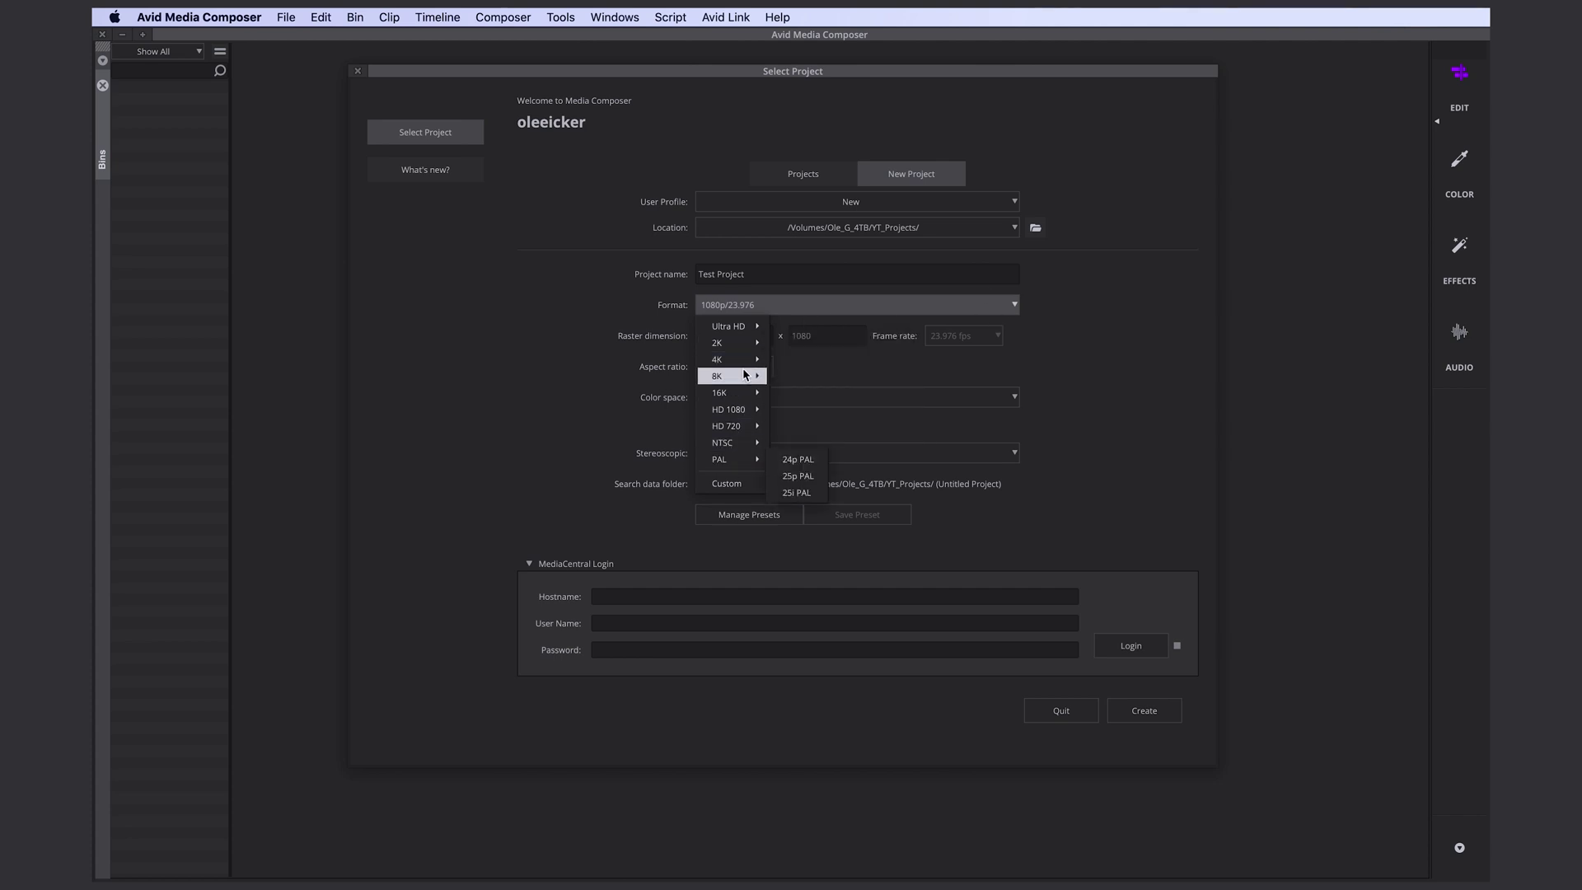
mouse_move(732, 324)
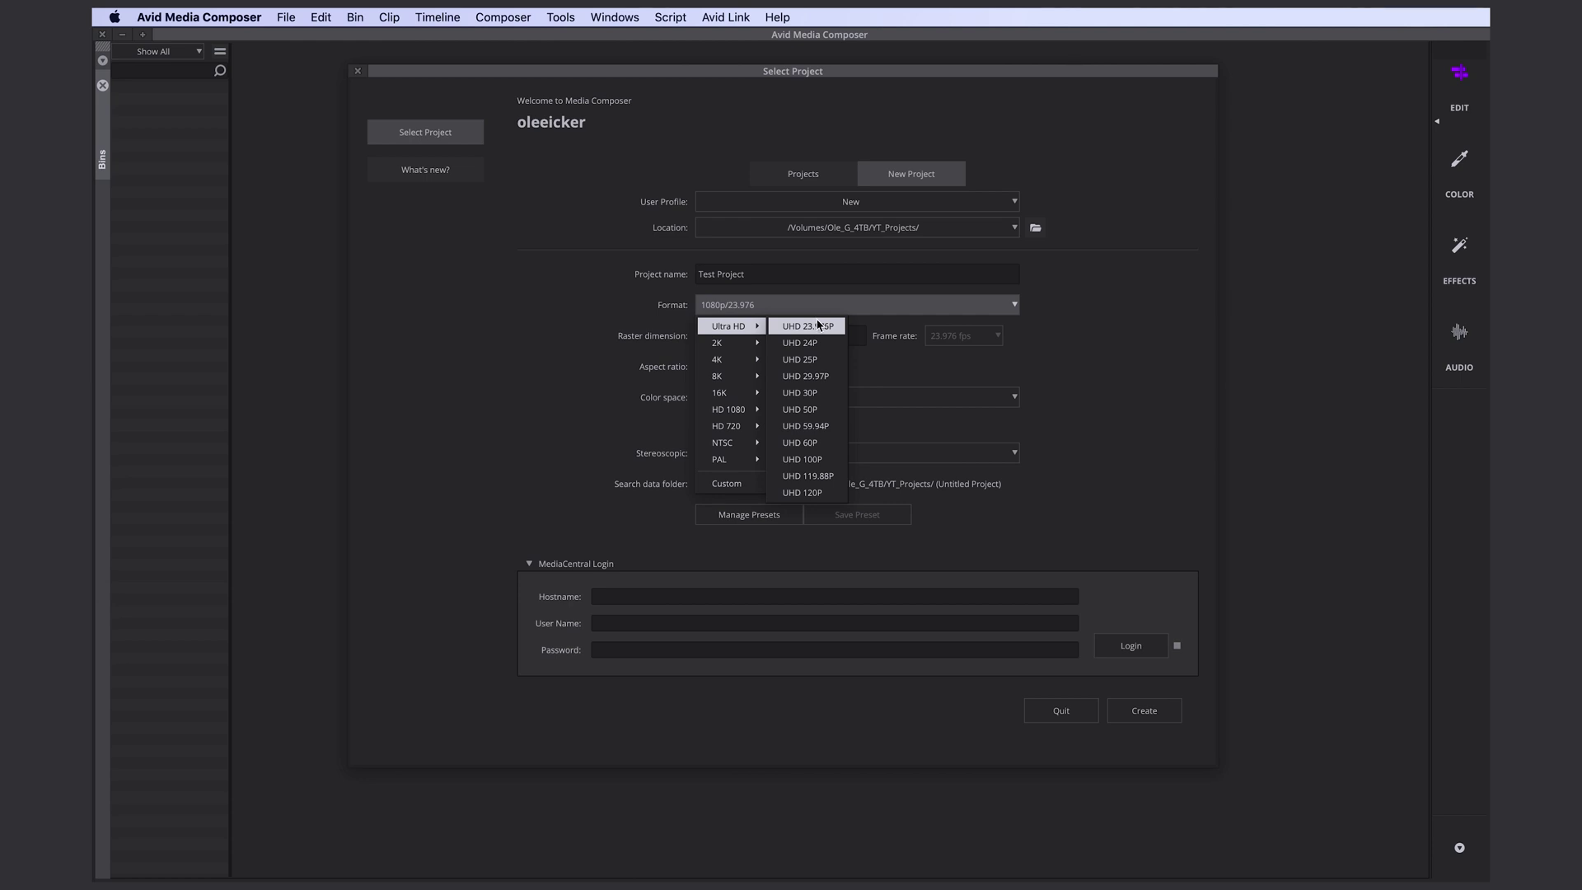
left_click(834, 309)
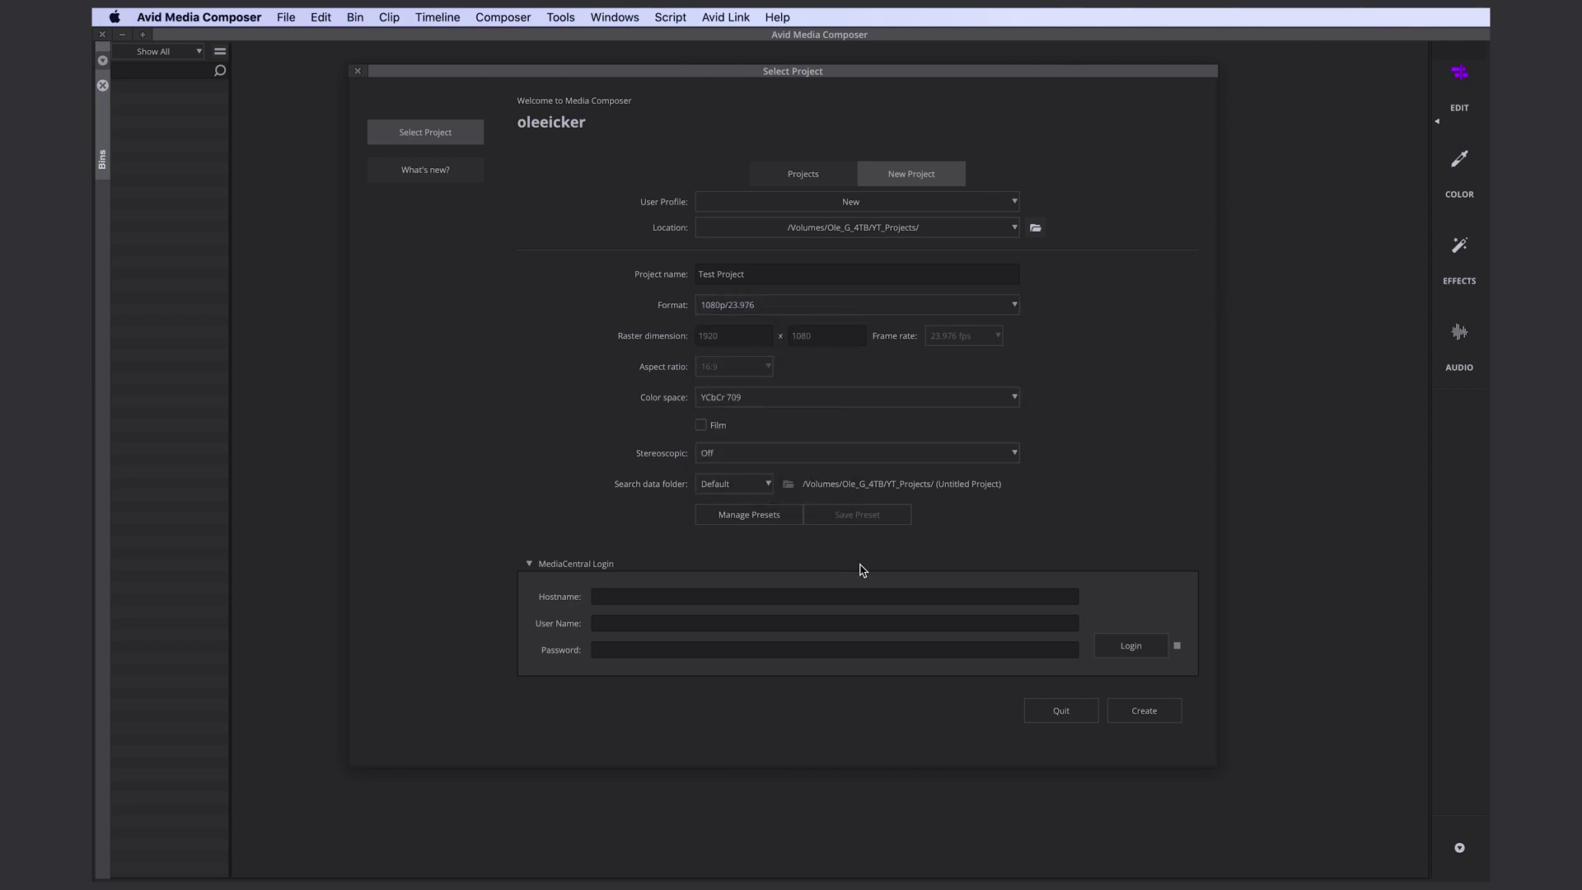
left_click(1158, 722)
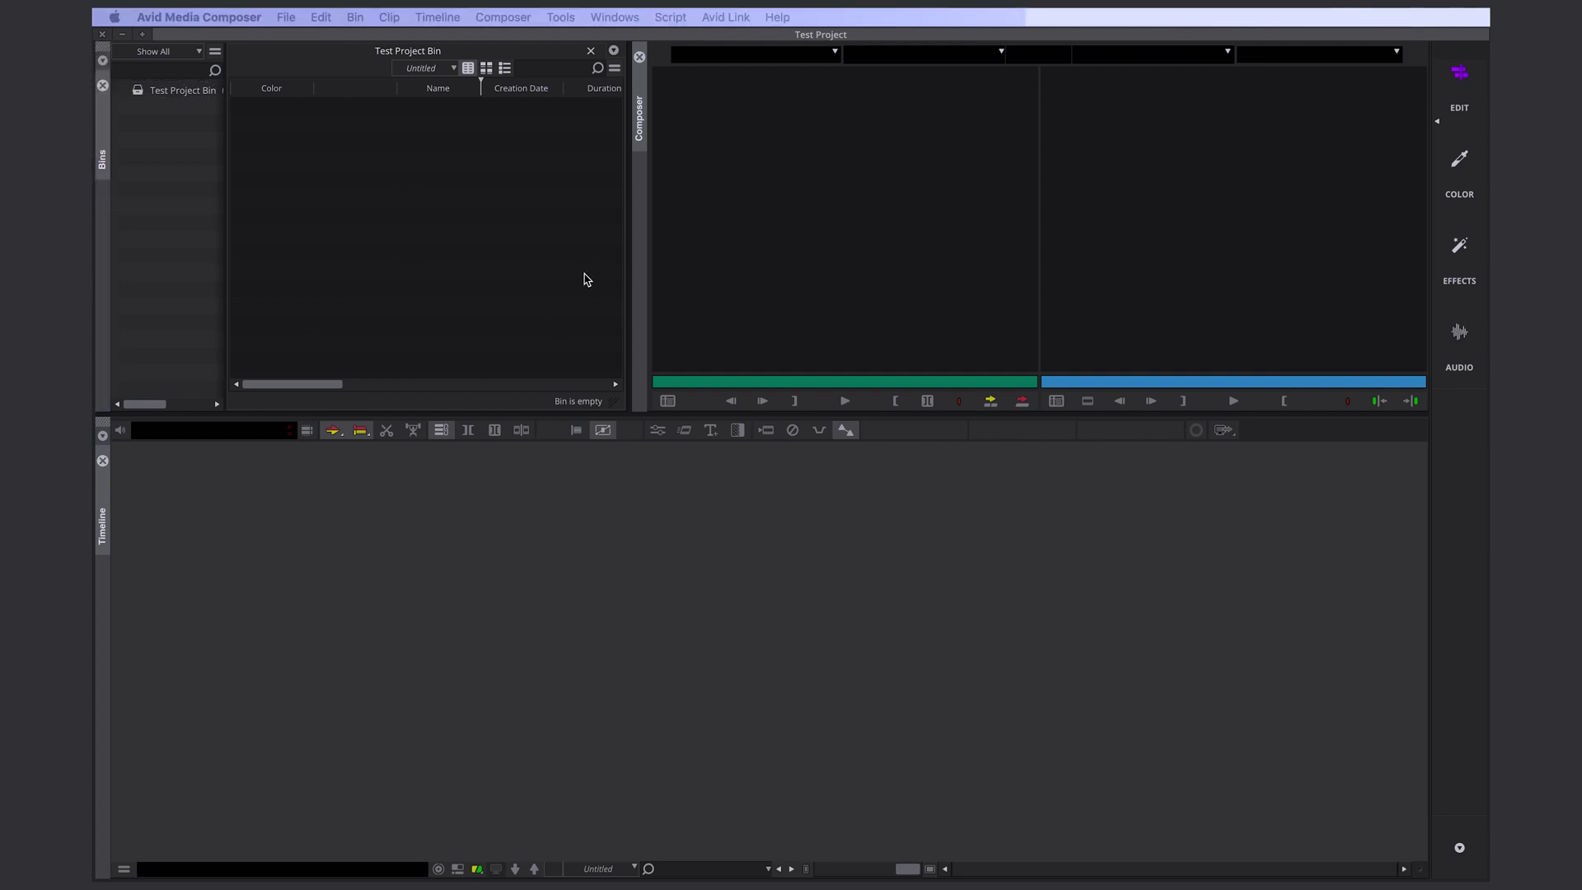
Step: Widen the bin list to reveal the Test Project Bin's 64K size, then activate the record monitor and timeline
left_click(171, 250)
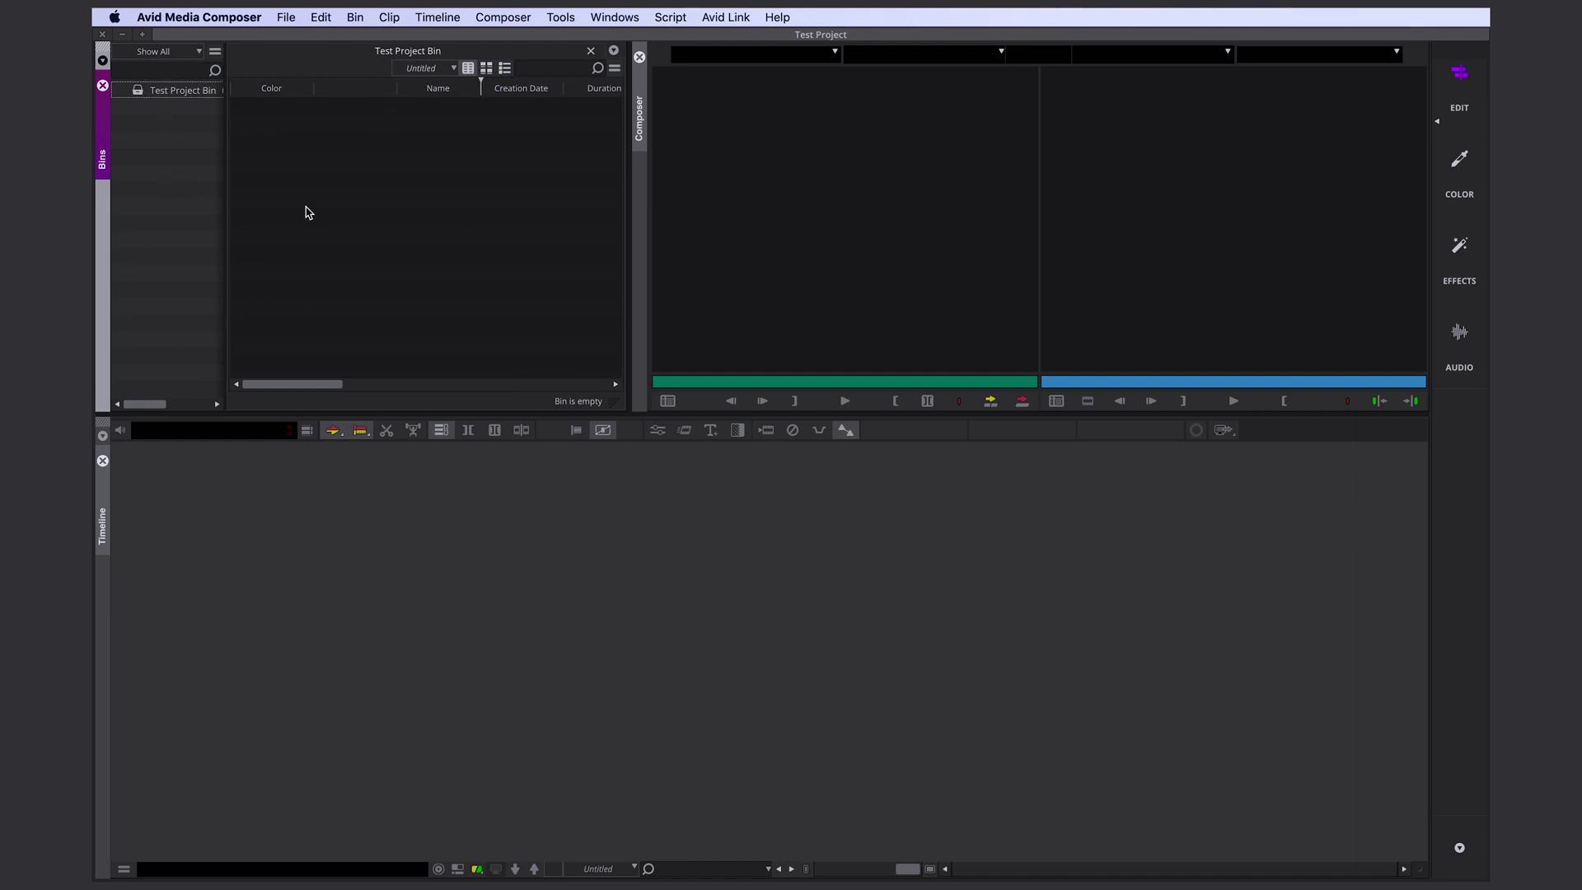
double_click(223, 212)
left_click(138, 92)
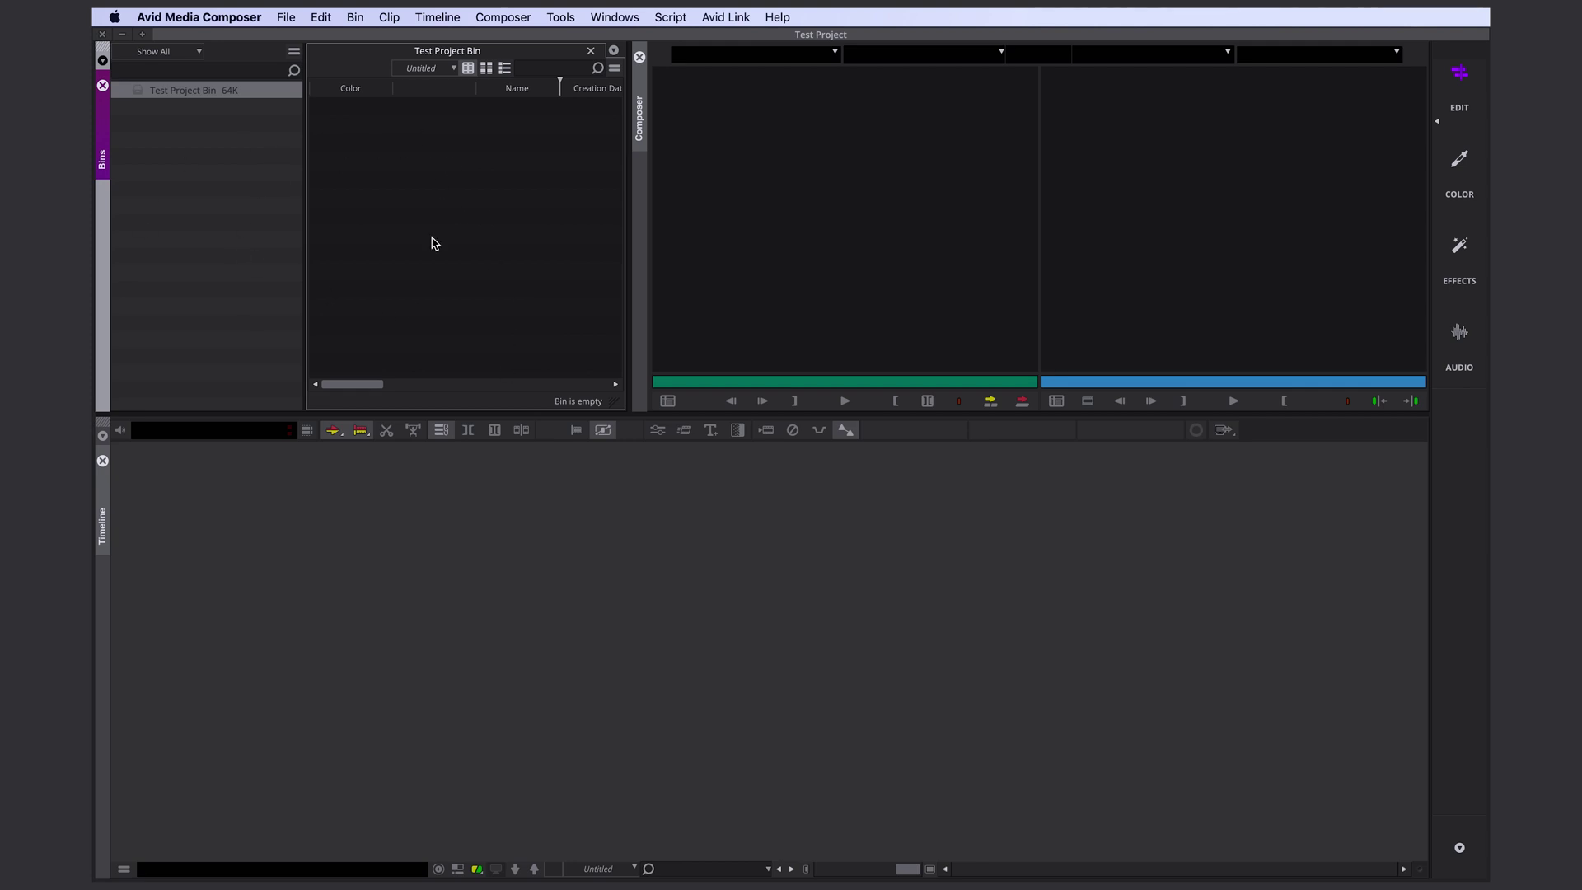
left_click(777, 145)
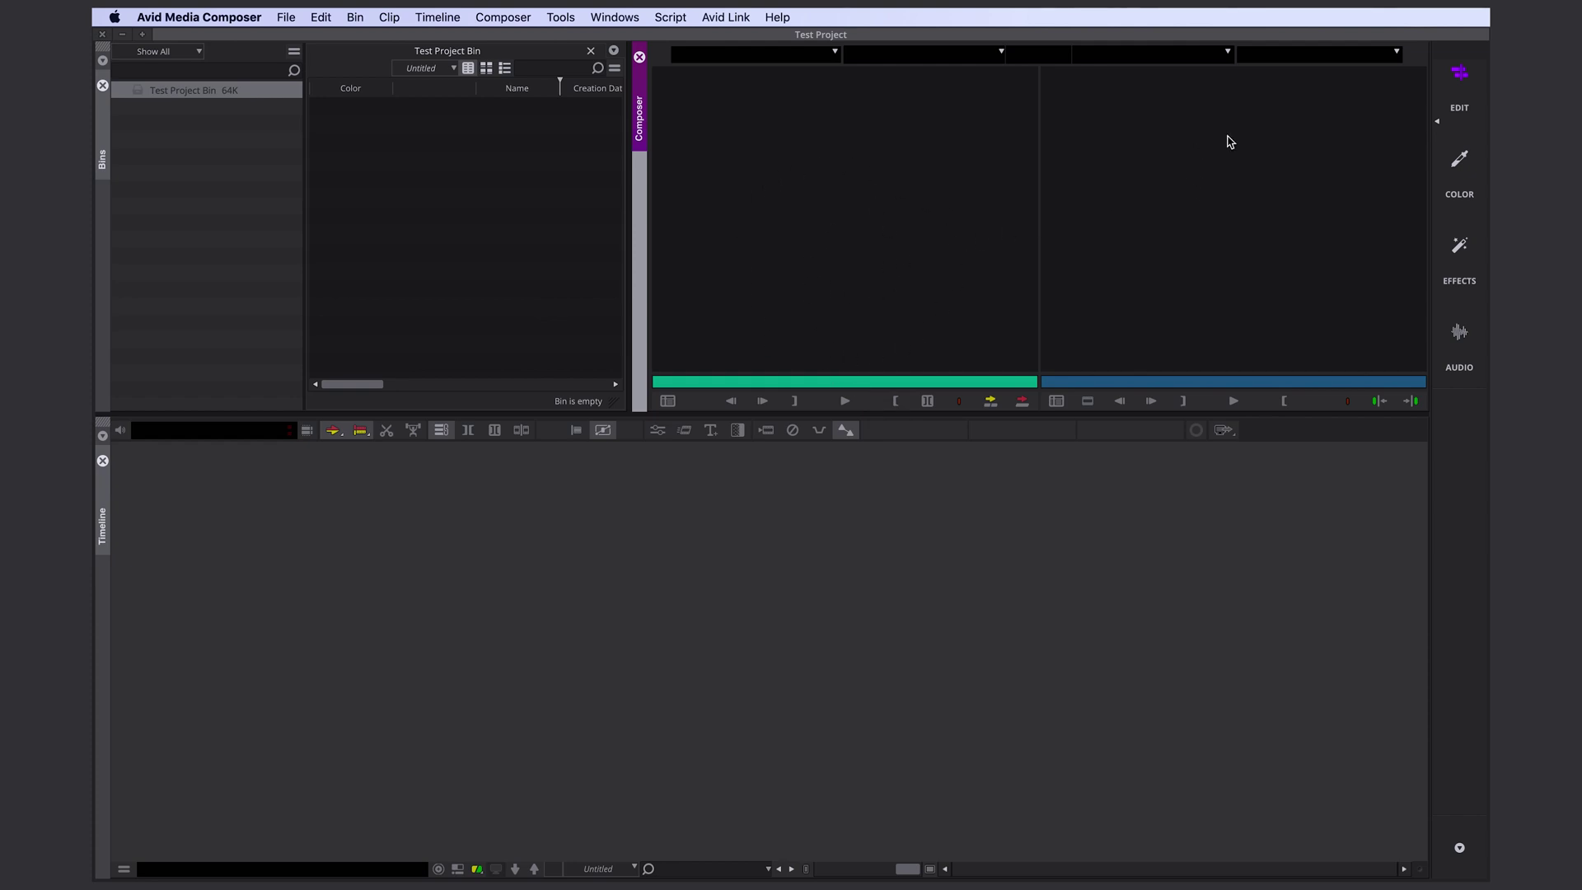
left_click(1191, 318)
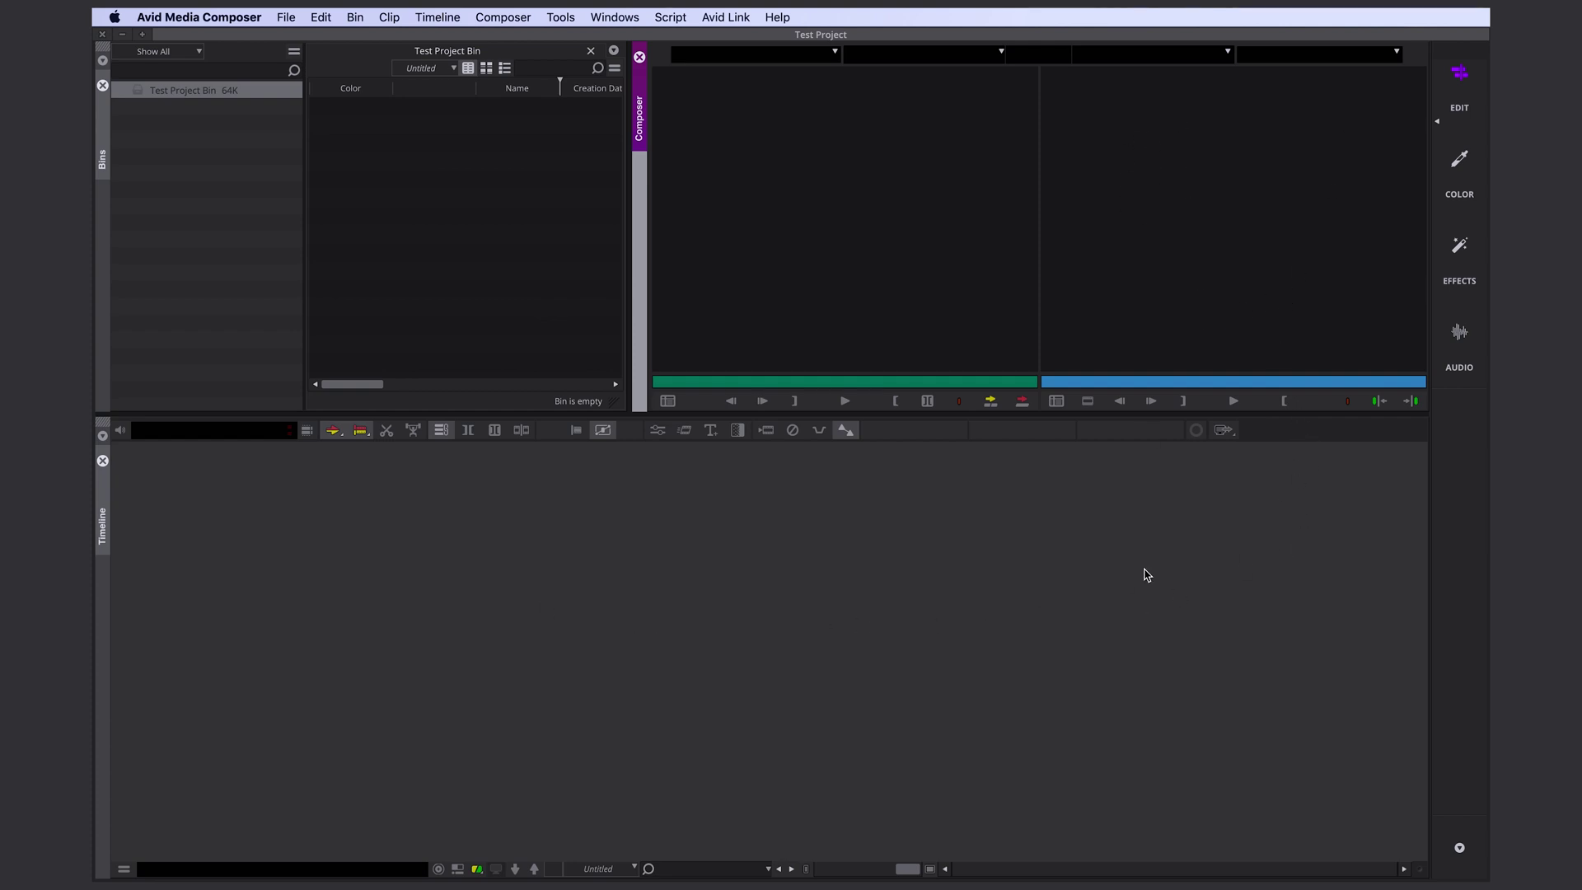
left_click(1013, 699)
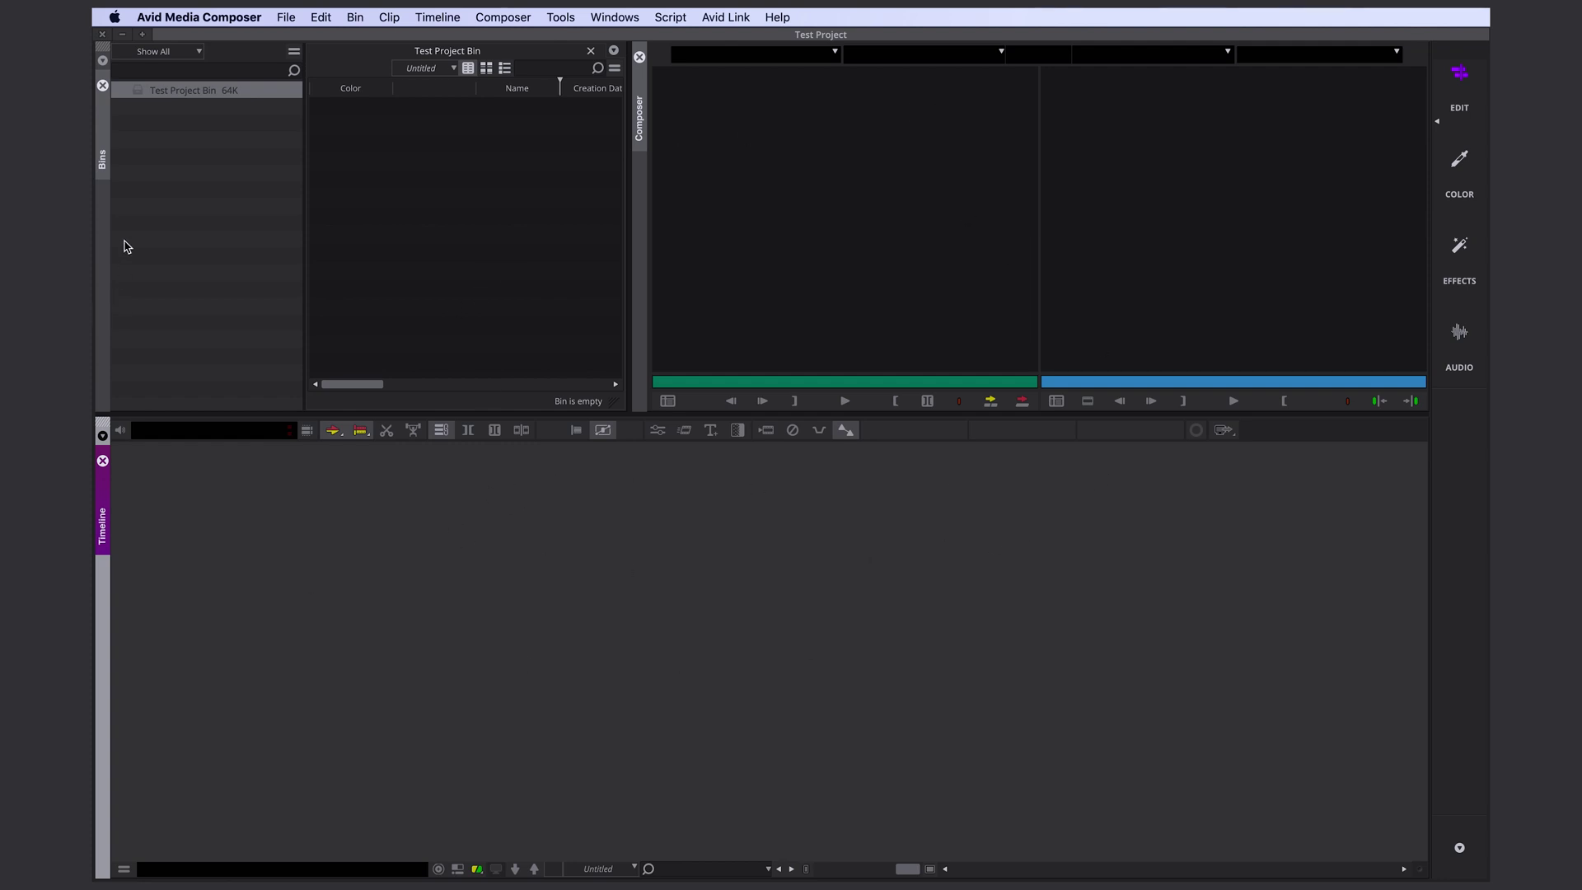
Step: Move the Bins panel to the lower-left dock, then back to the upper-left dock
left_click_drag(102, 159, 793, 66)
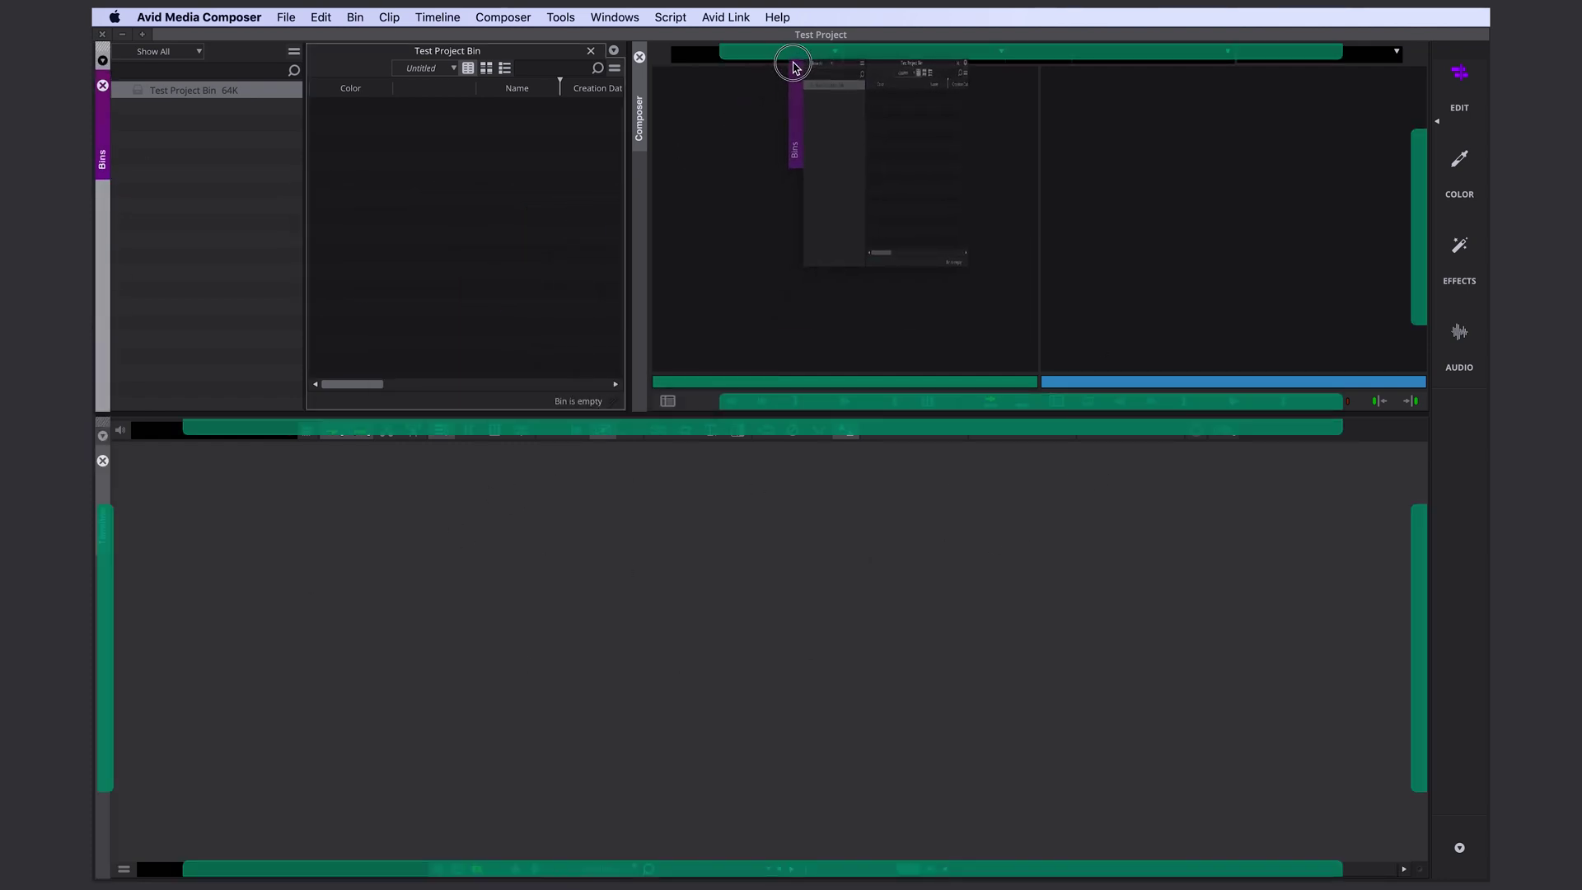
left_click_drag(793, 66, 223, 542)
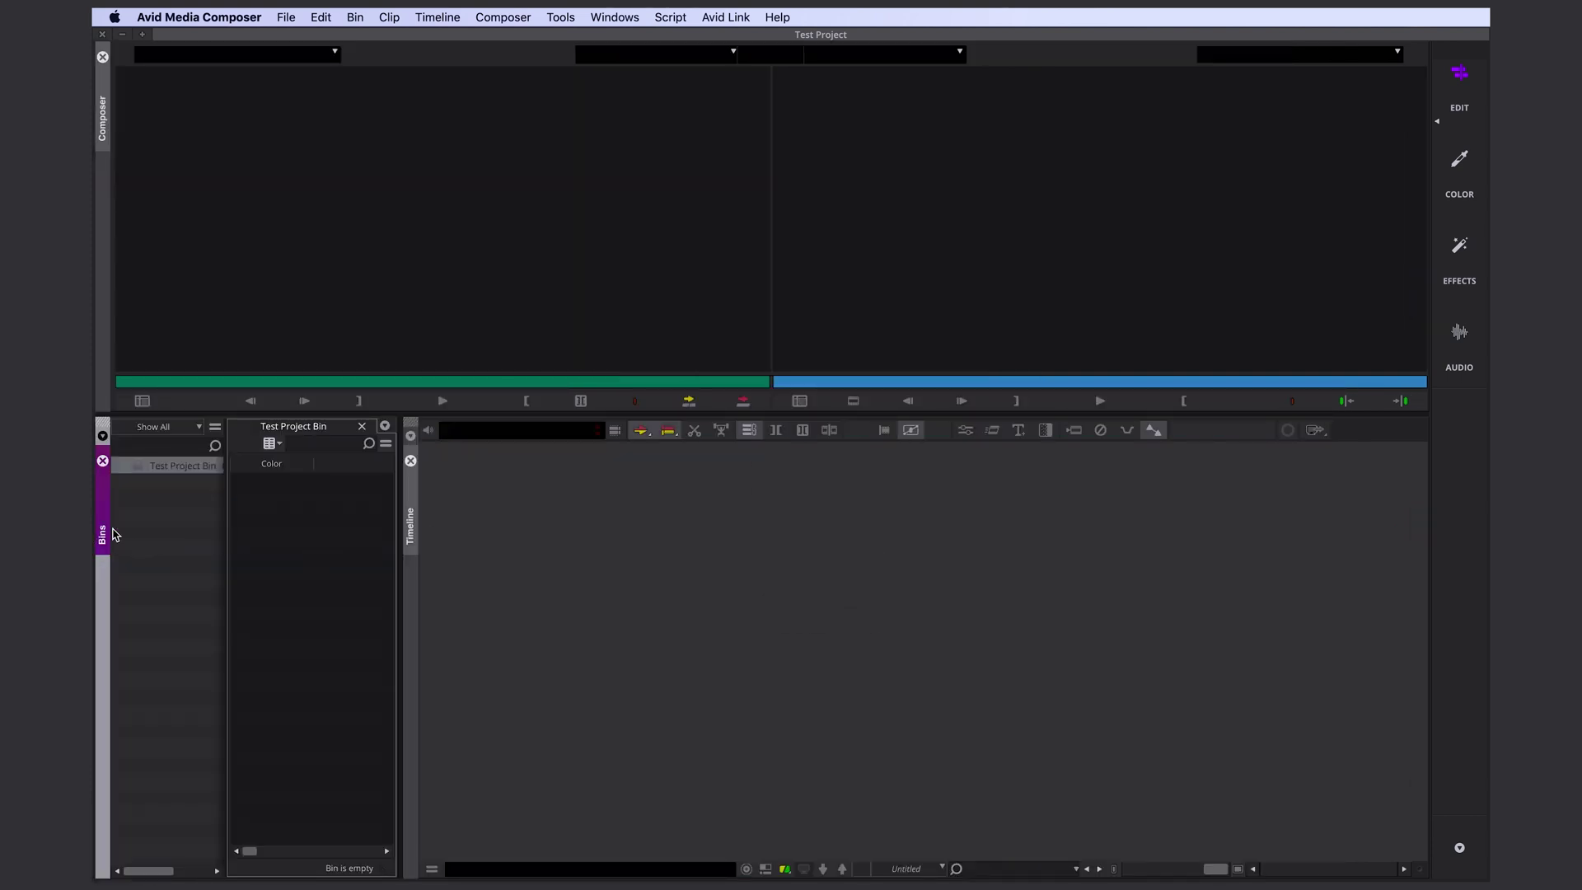
left_click_drag(103, 540, 115, 224)
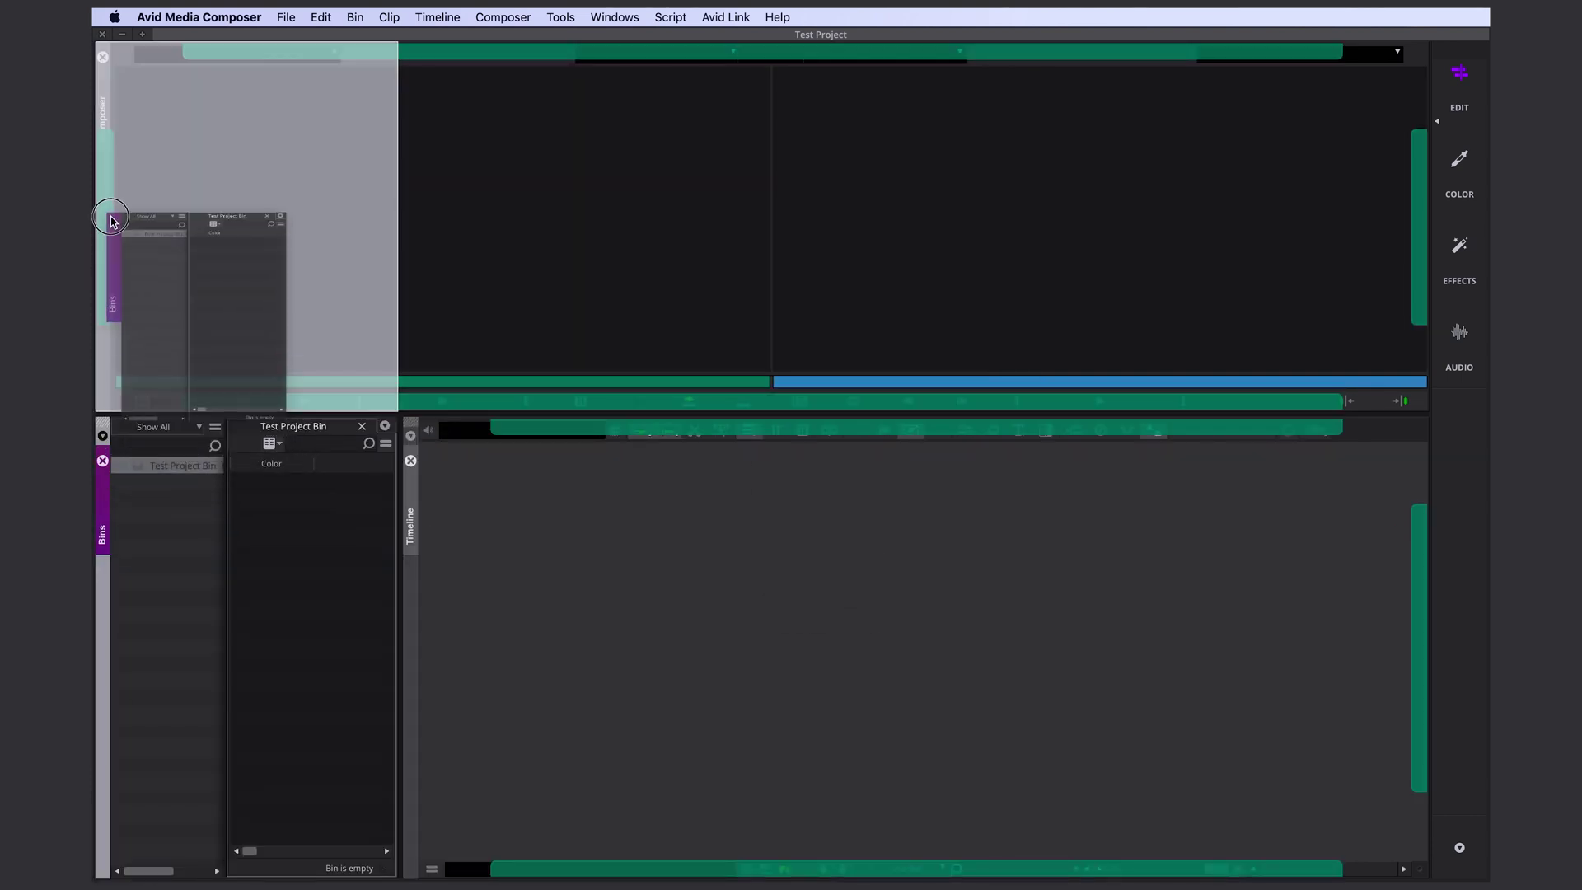
left_click_drag(114, 224, 111, 222)
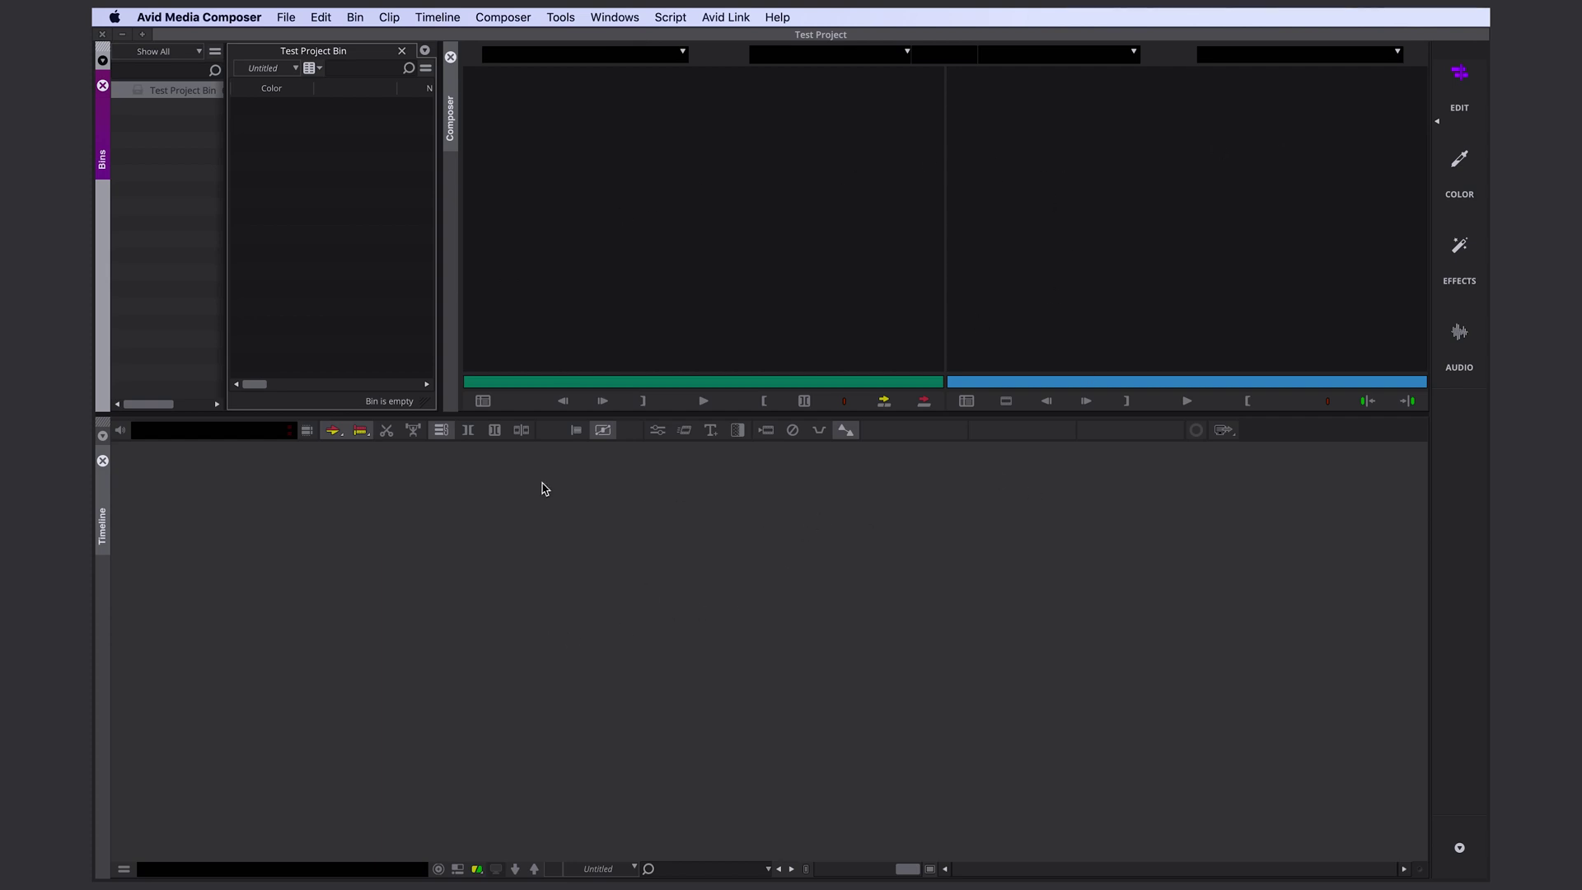
Step: Open the project's Media Creation settings from File > Settings
left_click(283, 18)
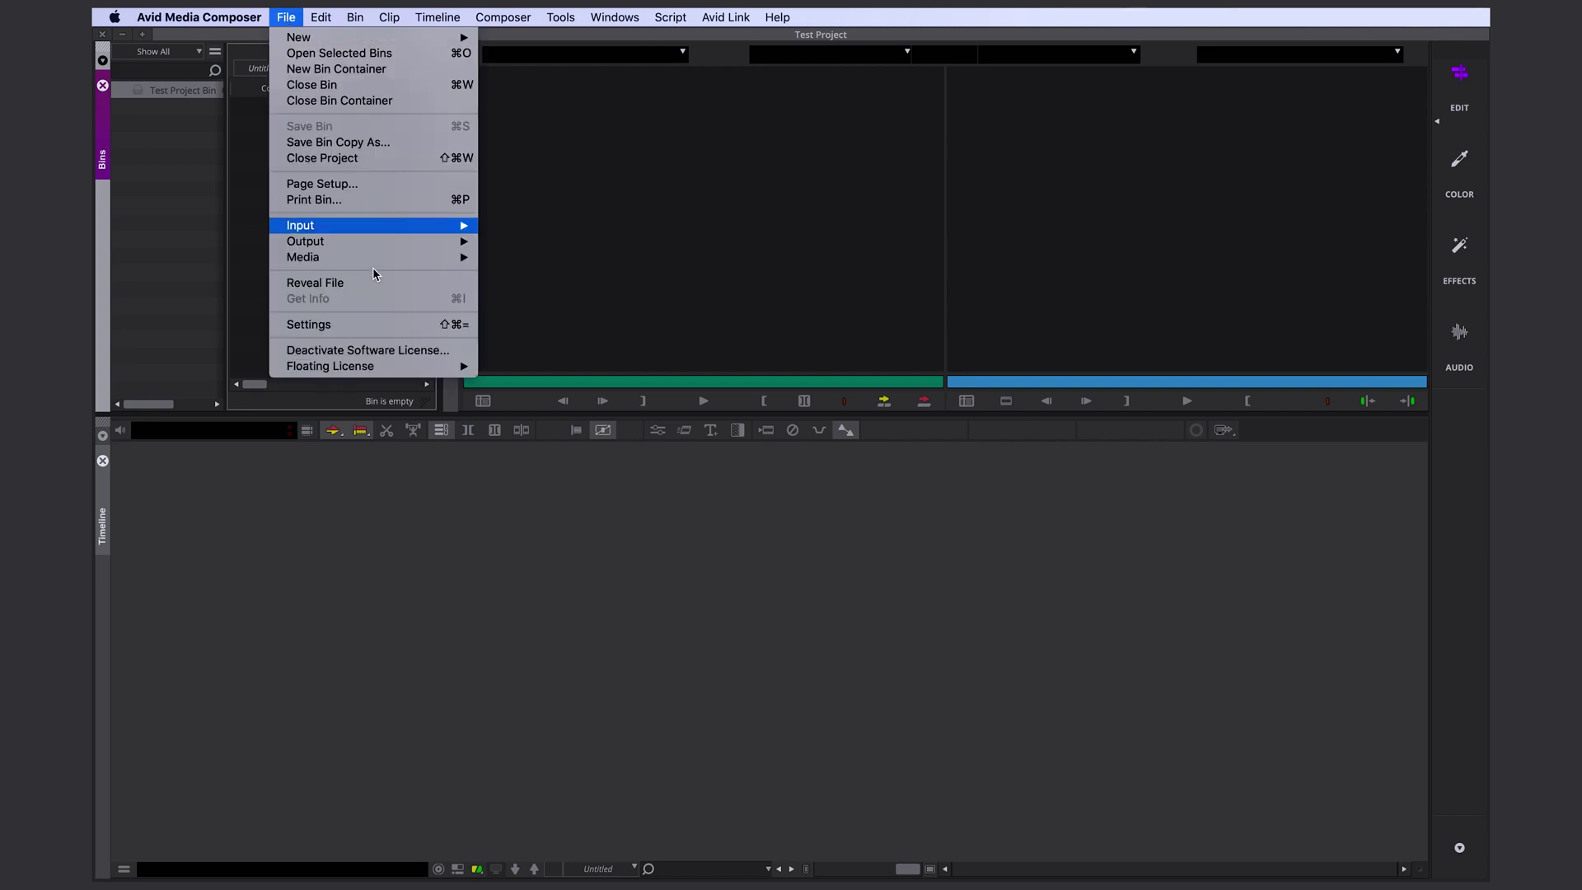
left_click(345, 333)
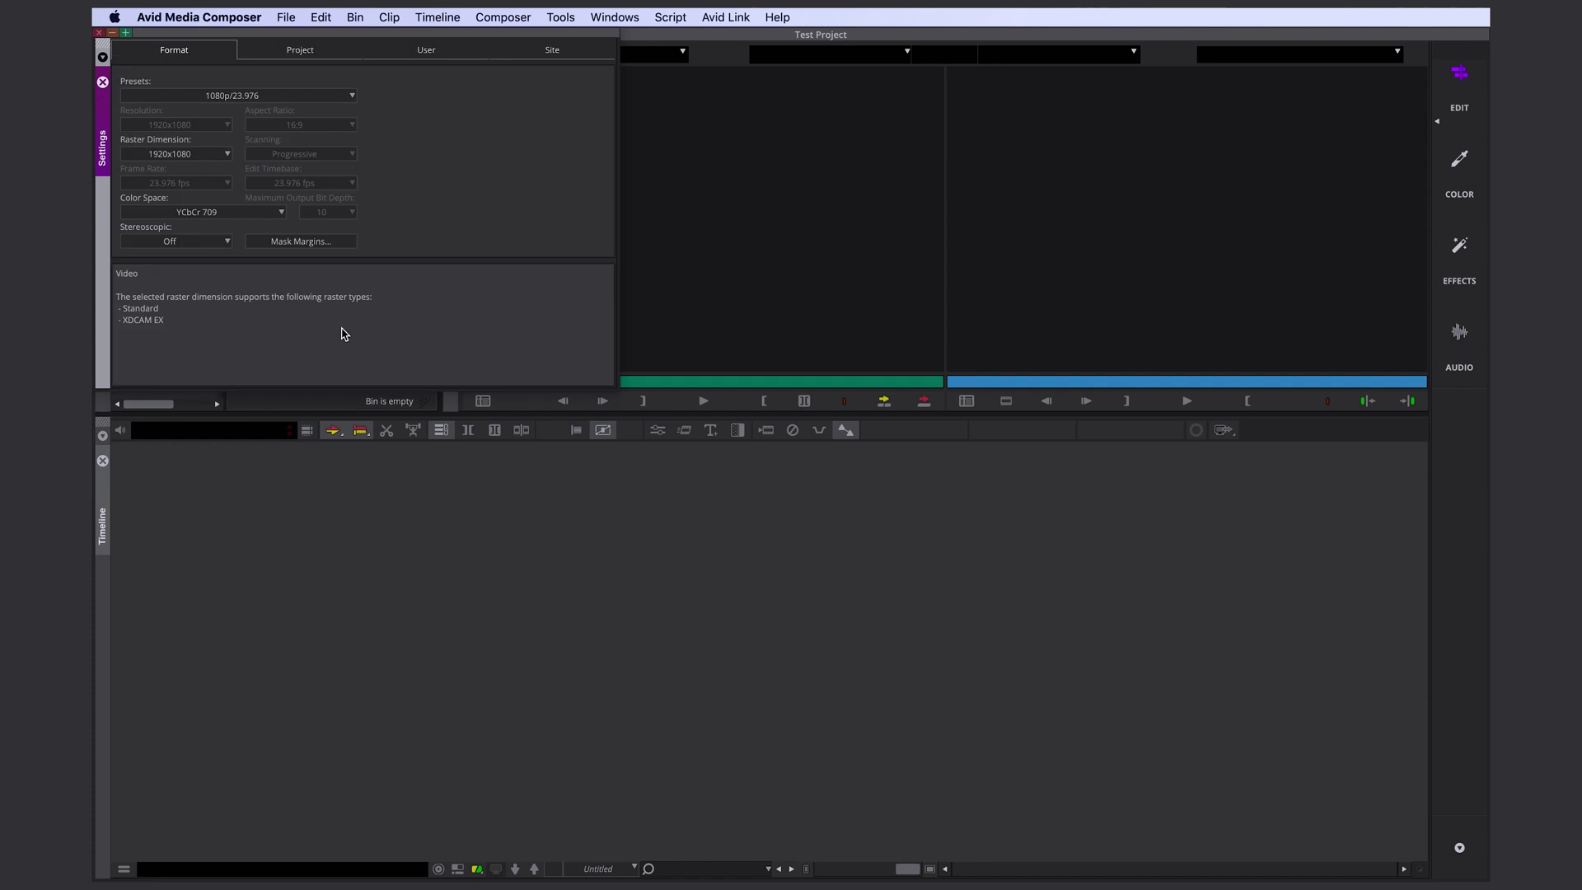
left_click(297, 56)
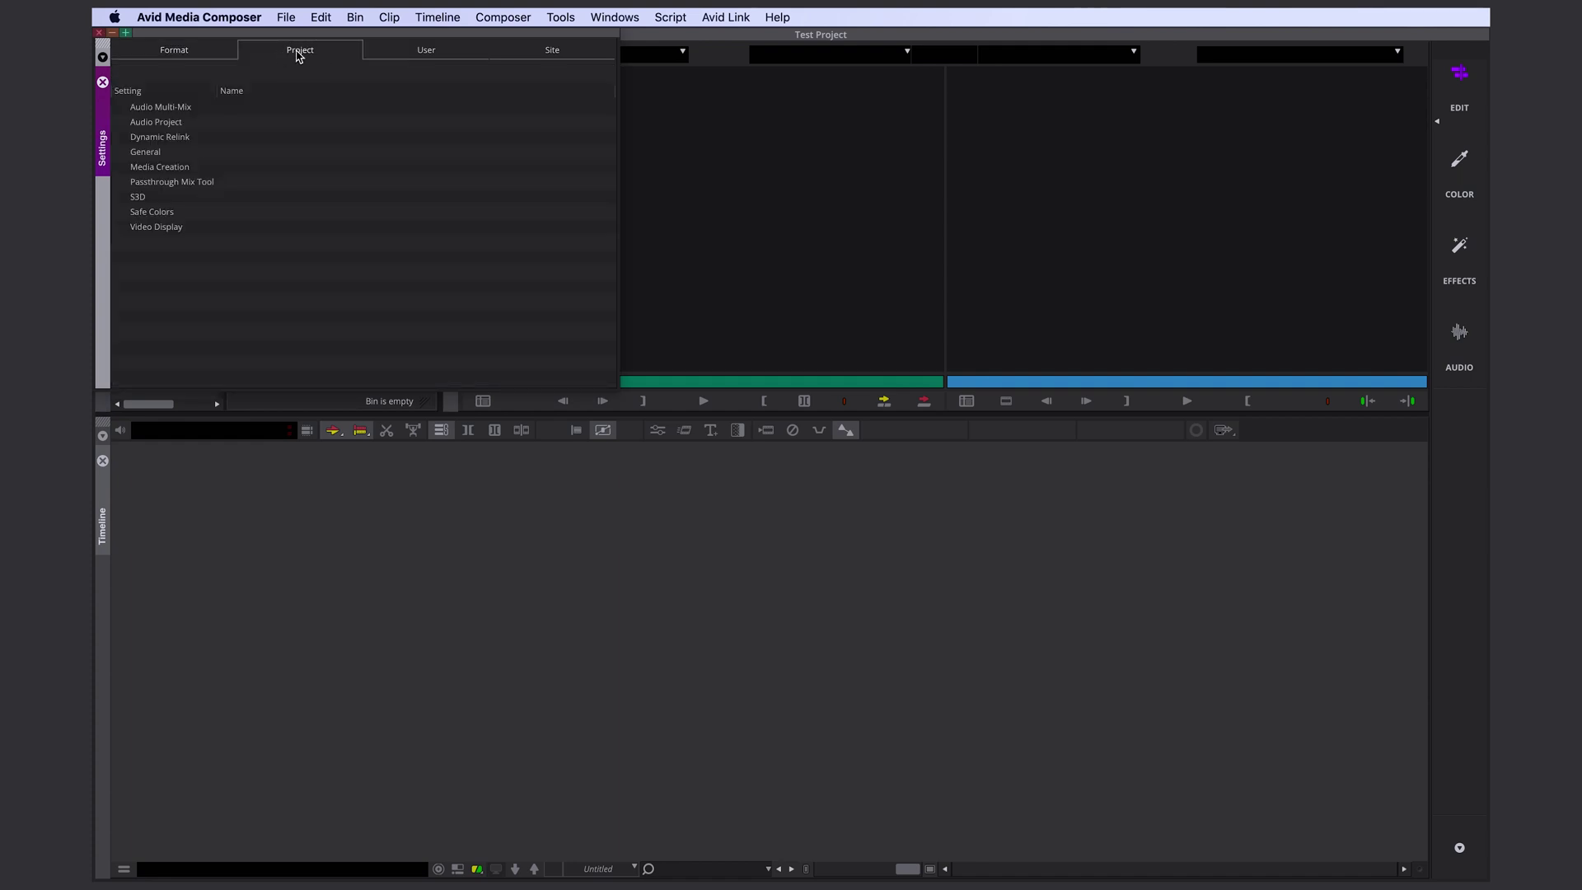
left_click(199, 173)
double_click(164, 169)
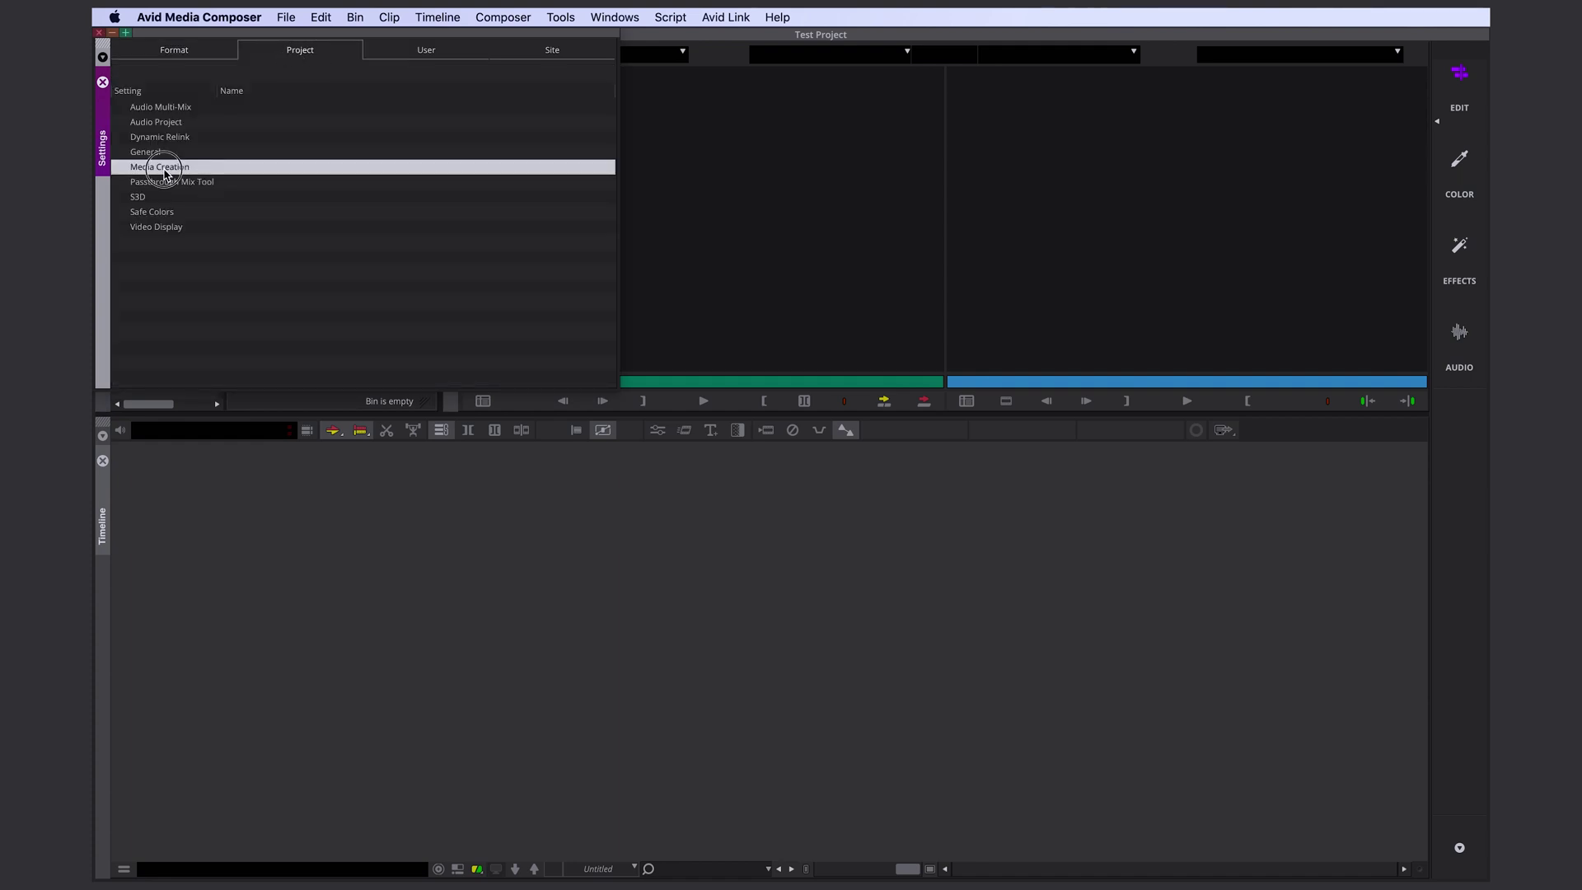
Step: Review the Titles resolution, keep Ole_G_4TB as video drive, and browse the other media tabs
left_click(285, 55)
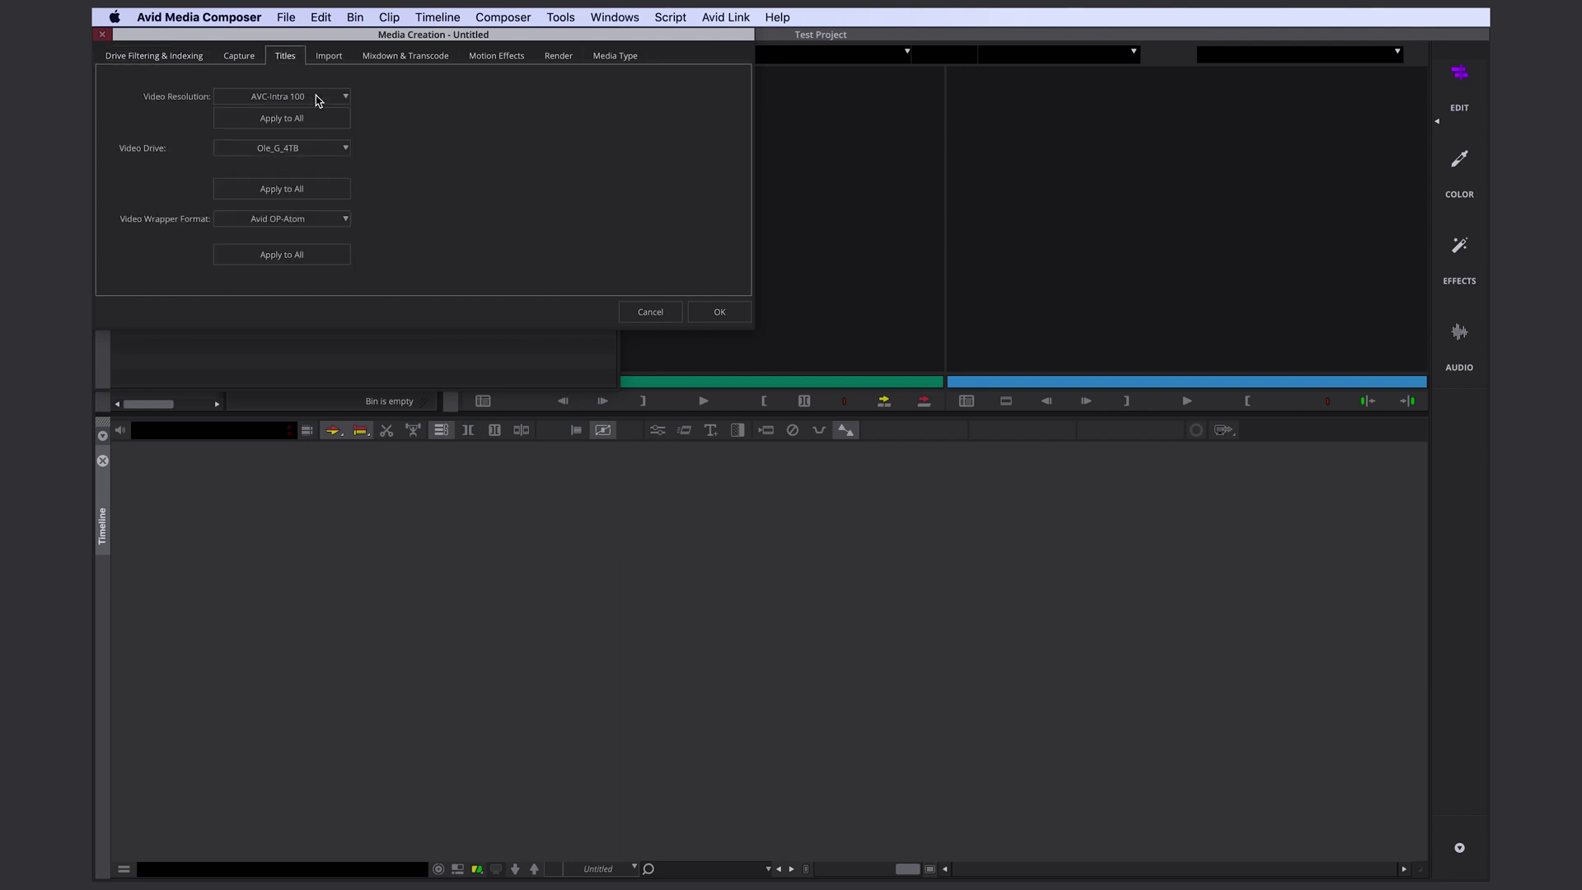
left_click(320, 96)
left_click(396, 124)
left_click(317, 149)
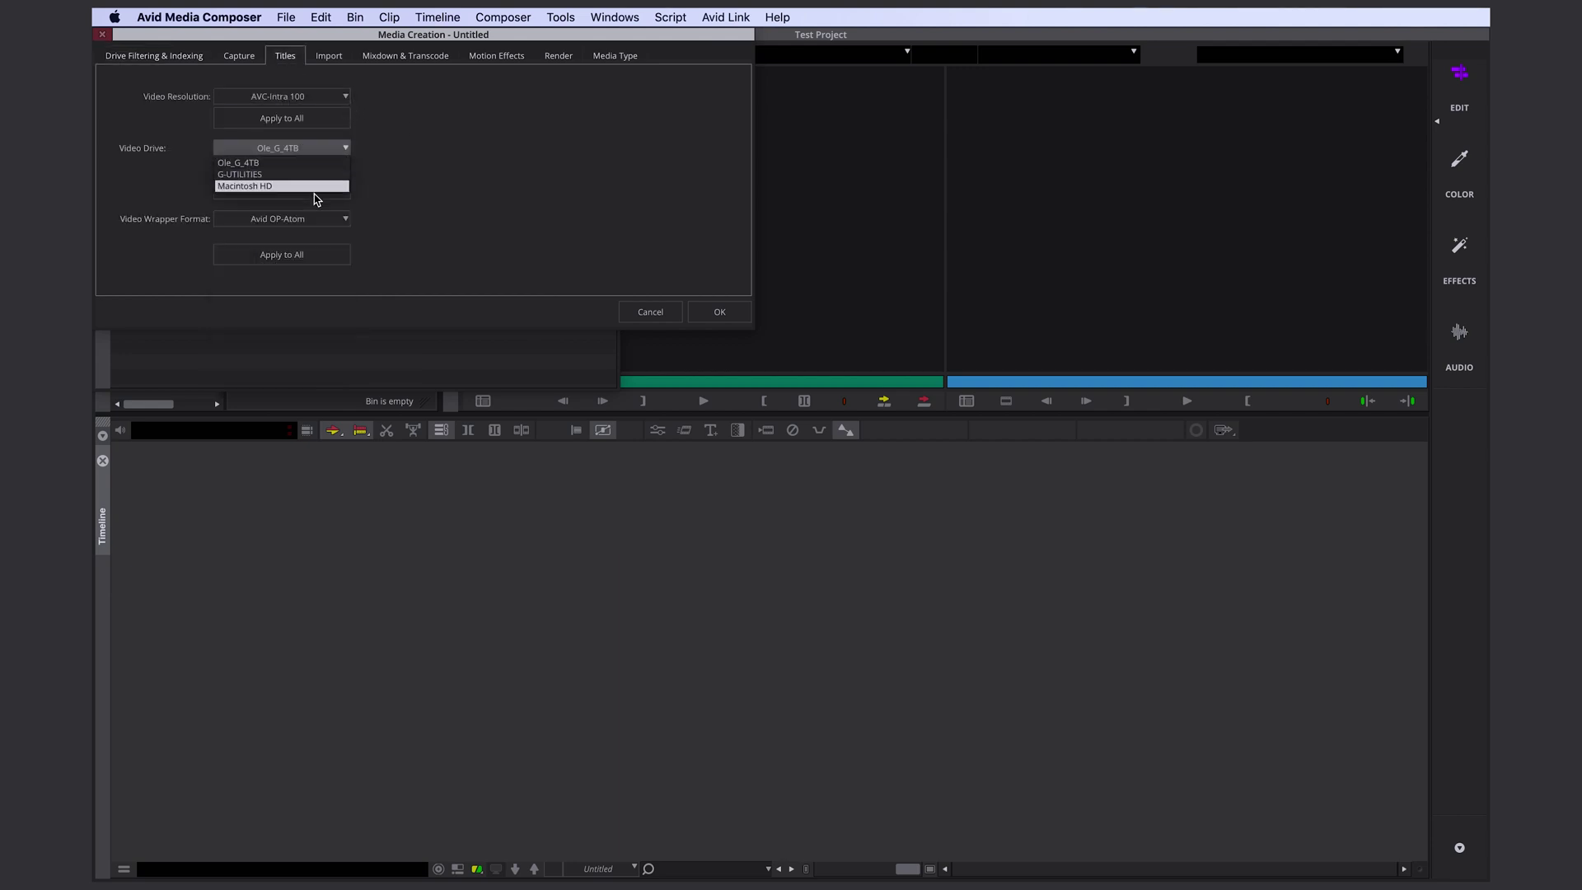
left_click(320, 97)
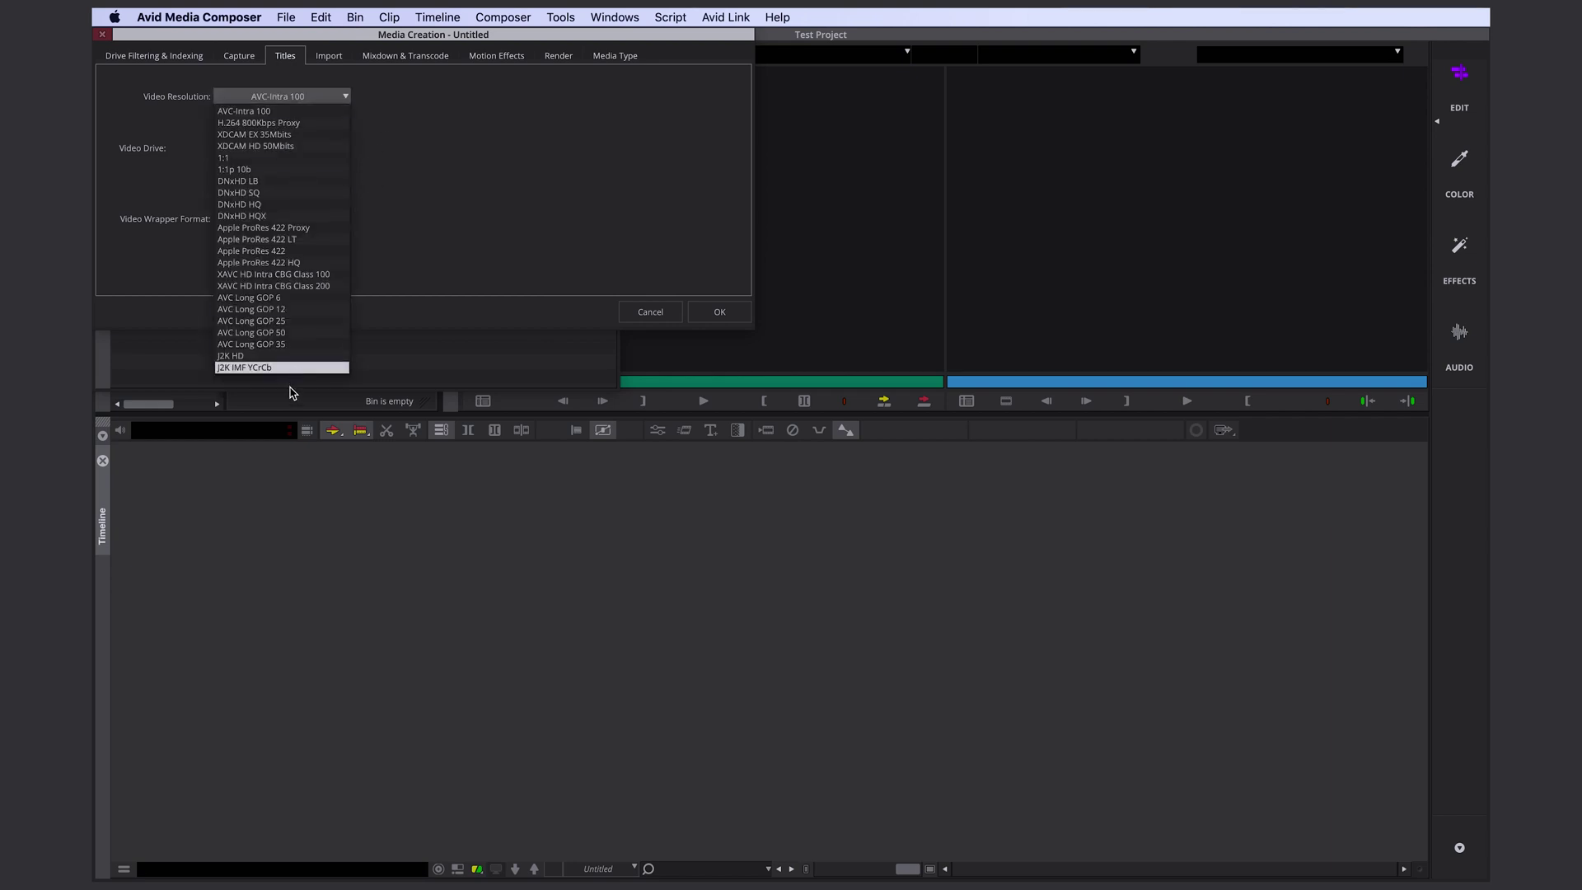
left_click(301, 111)
left_click(295, 147)
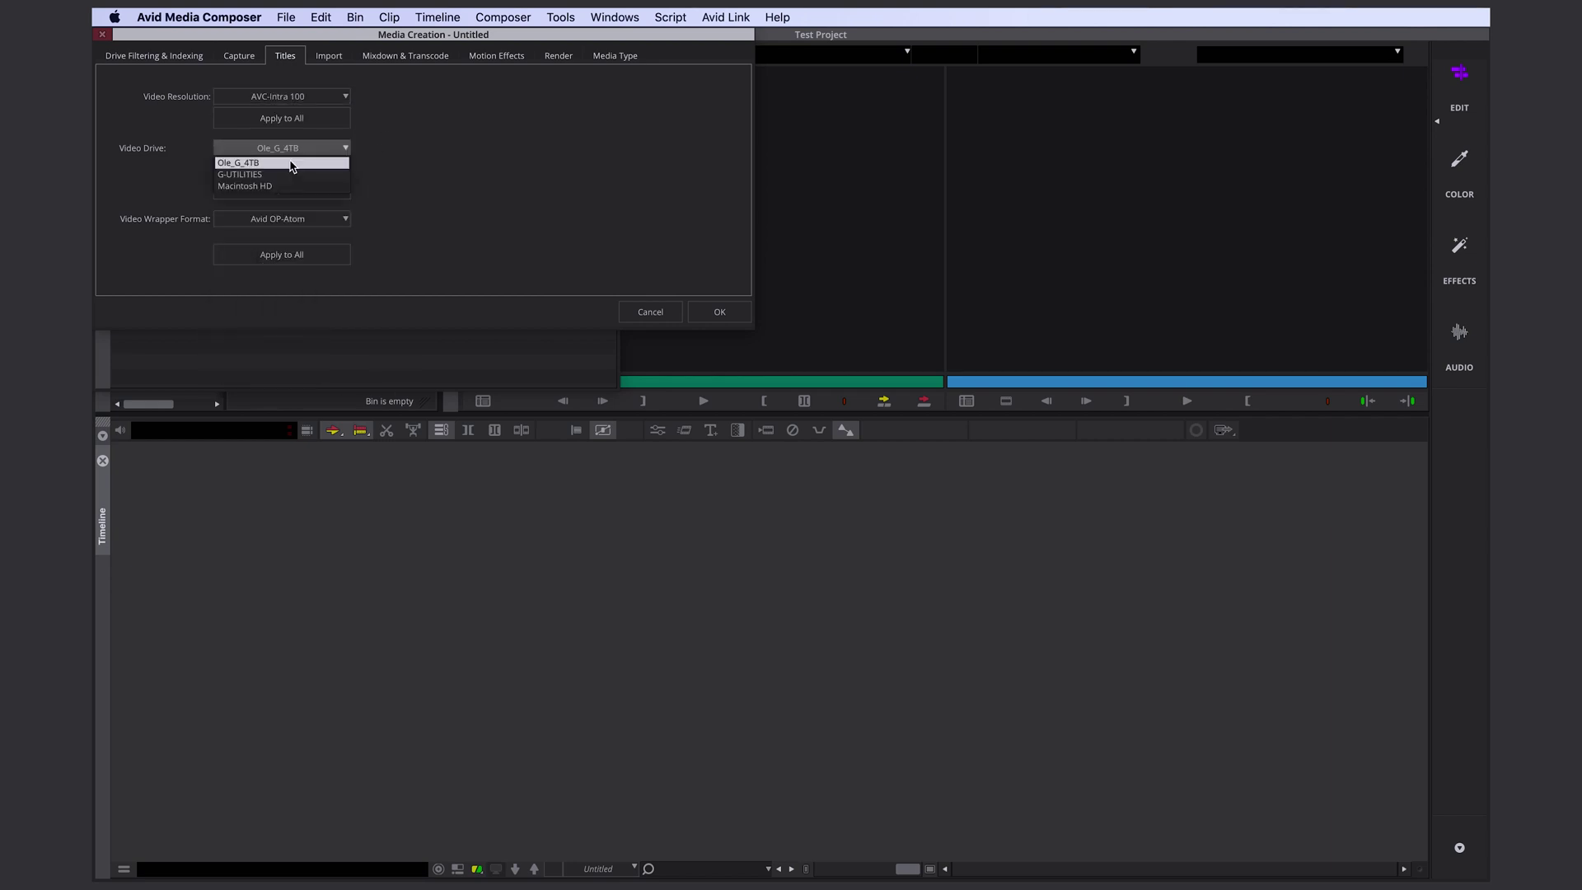
left_click(246, 169)
left_click(329, 55)
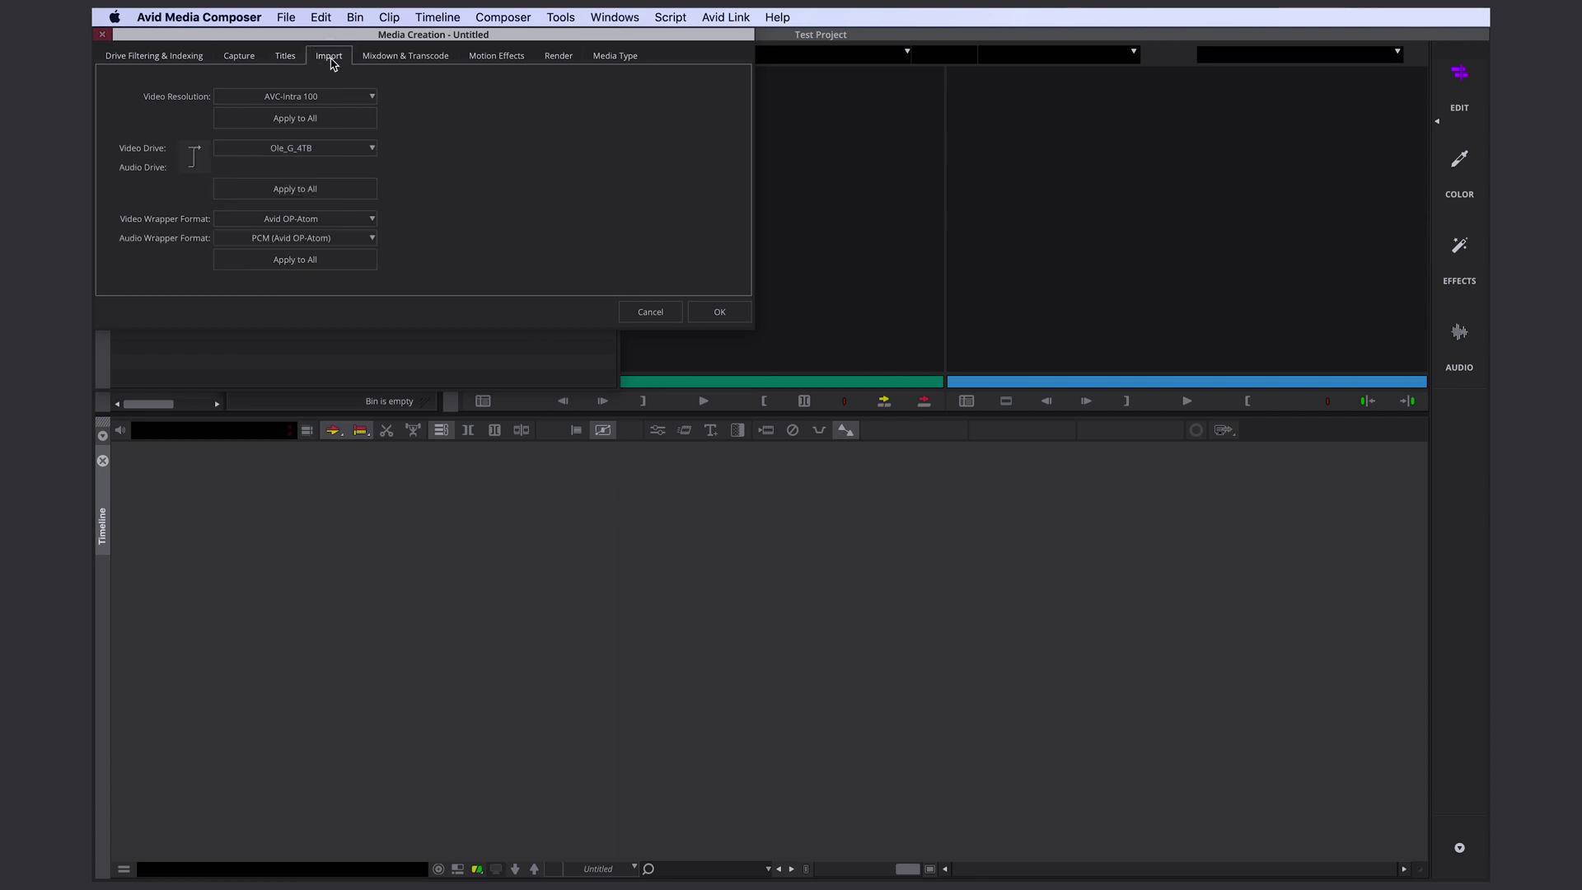
left_click(405, 55)
left_click(496, 55)
left_click(558, 56)
left_click(285, 55)
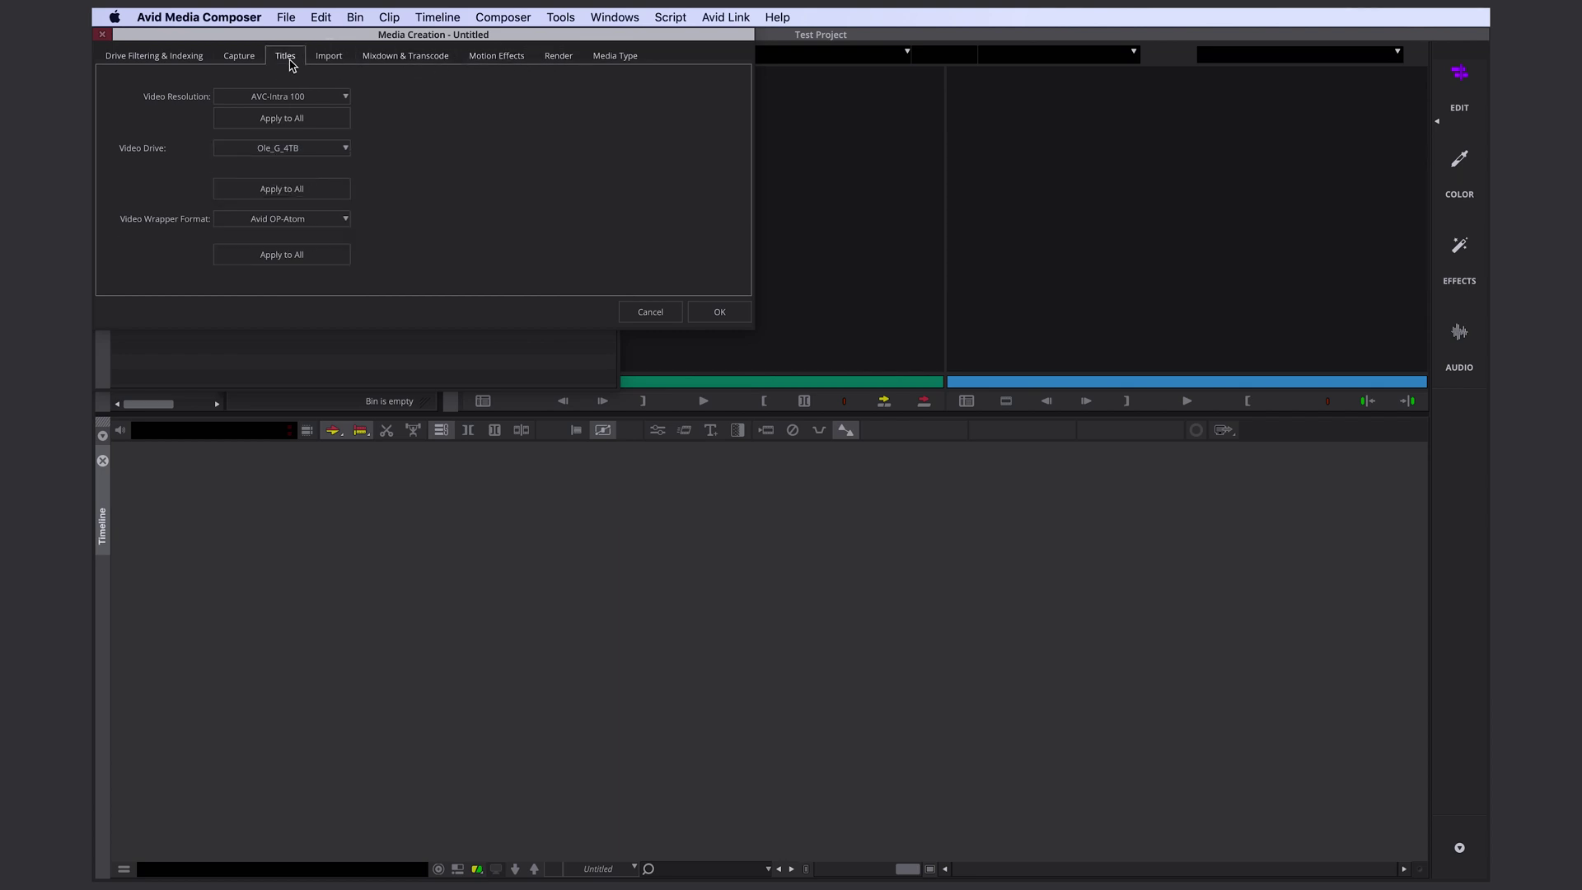
Step: Apply AVC-Intra 100 to all media types, verify Import and Mixdown tabs, and save
left_click(303, 116)
left_click(303, 128)
left_click(330, 62)
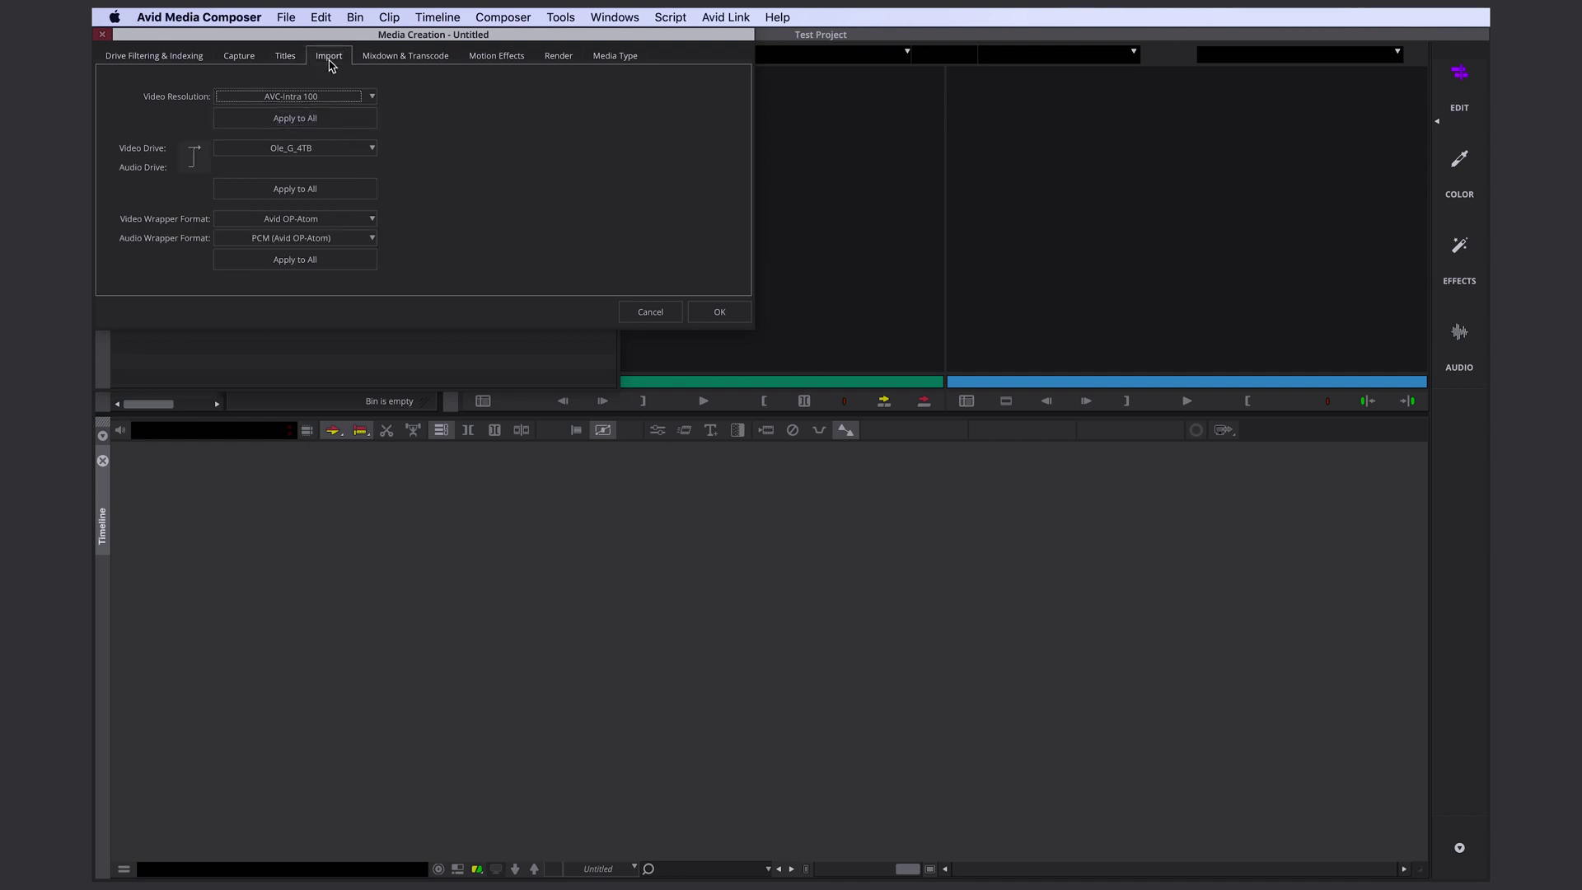
left_click(397, 58)
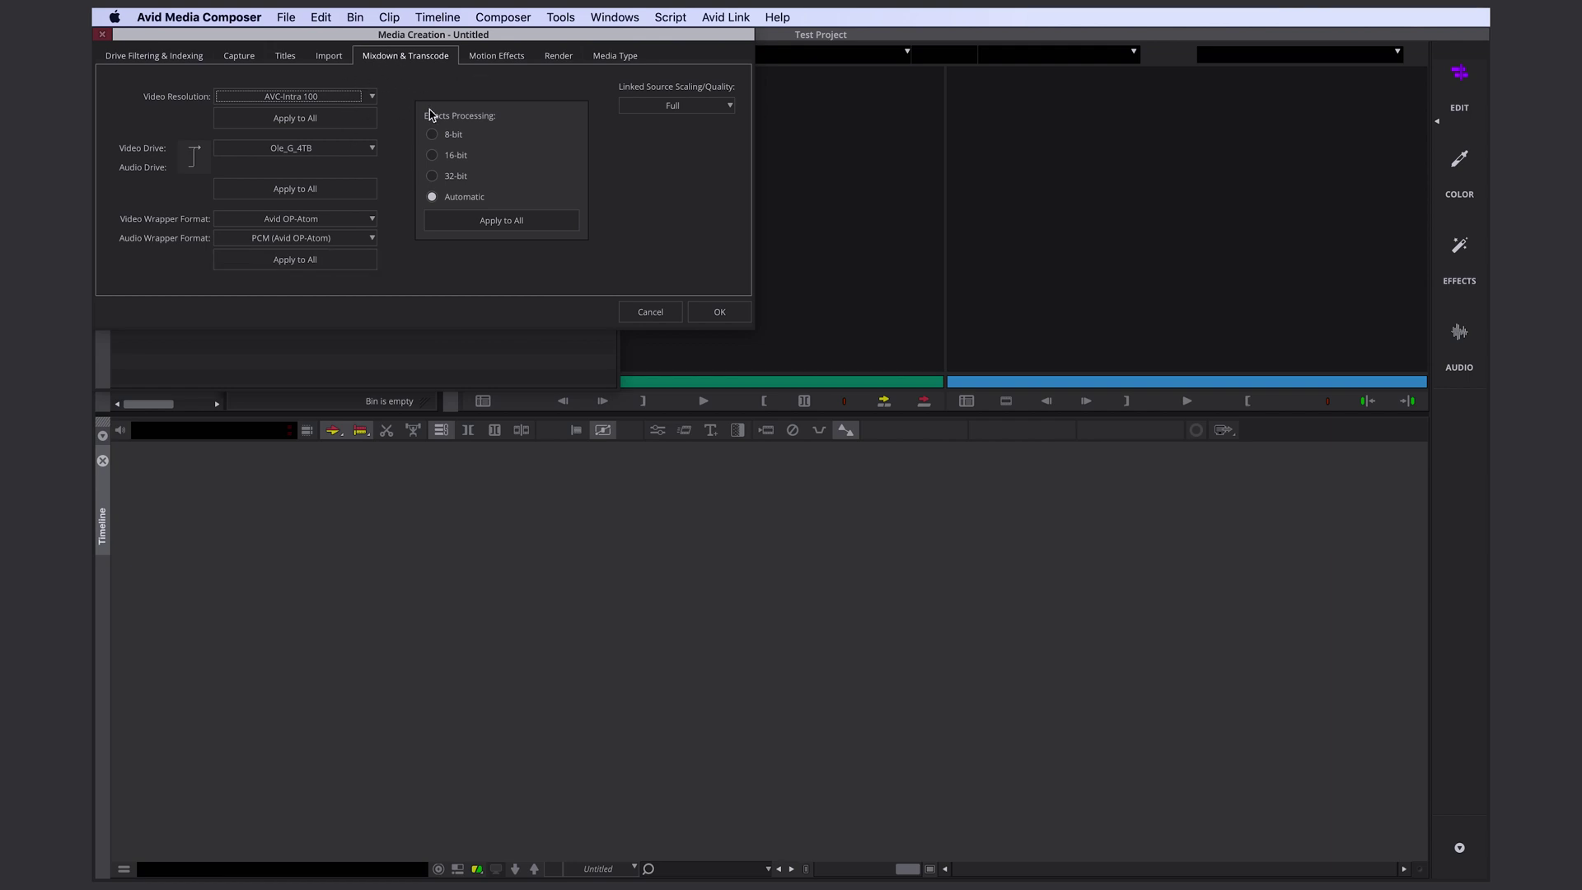
left_click(712, 312)
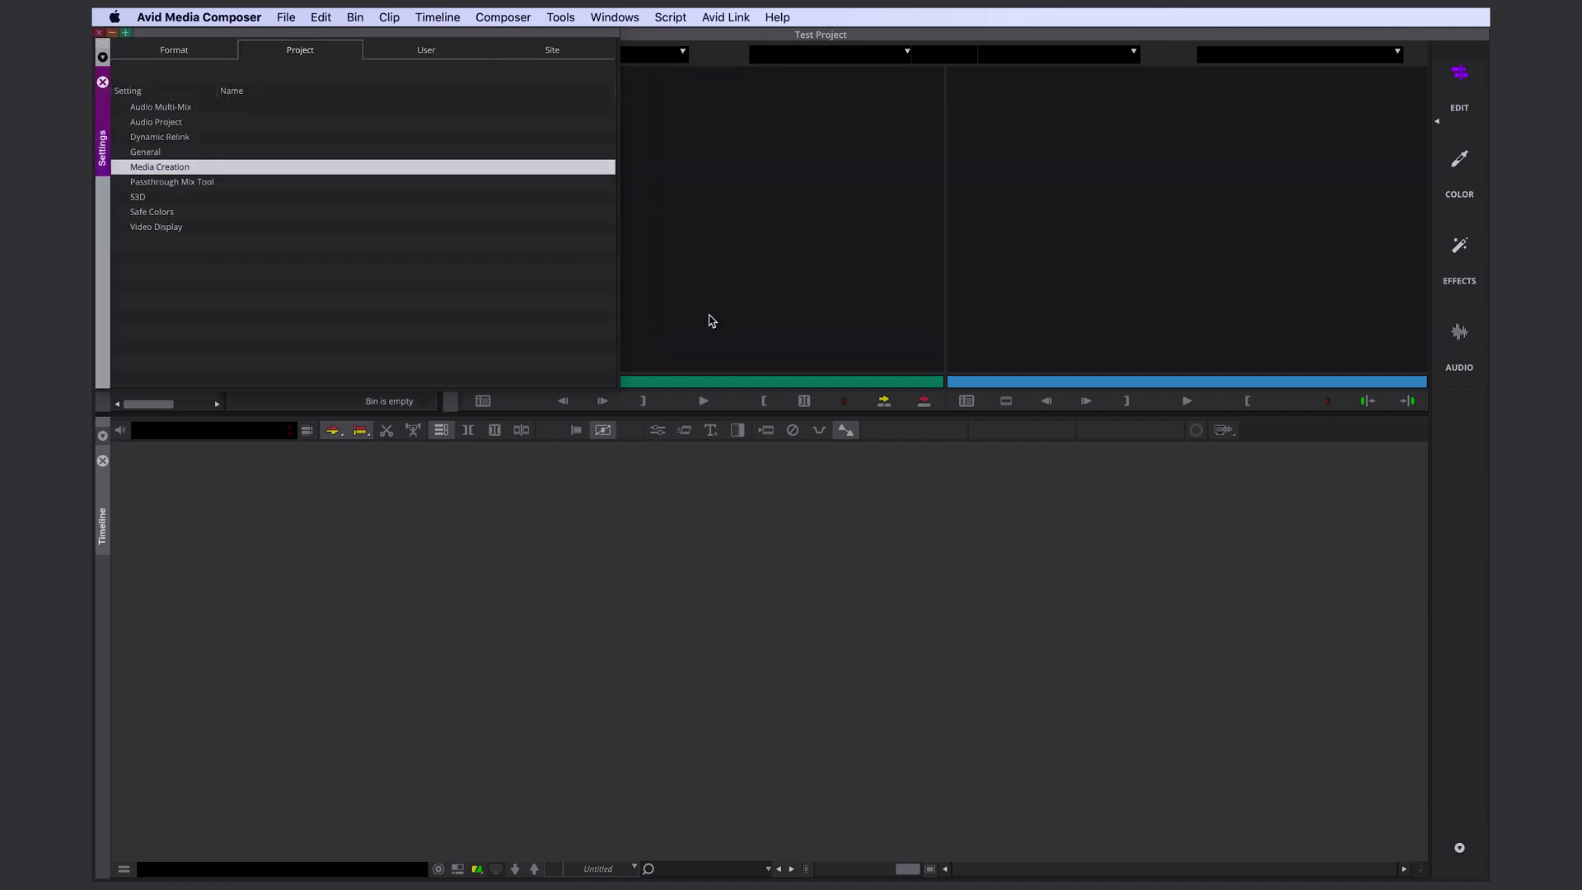
Step: Dock the Settings window, then dock the Project window ahead of it
left_click_drag(196, 220, 107, 215)
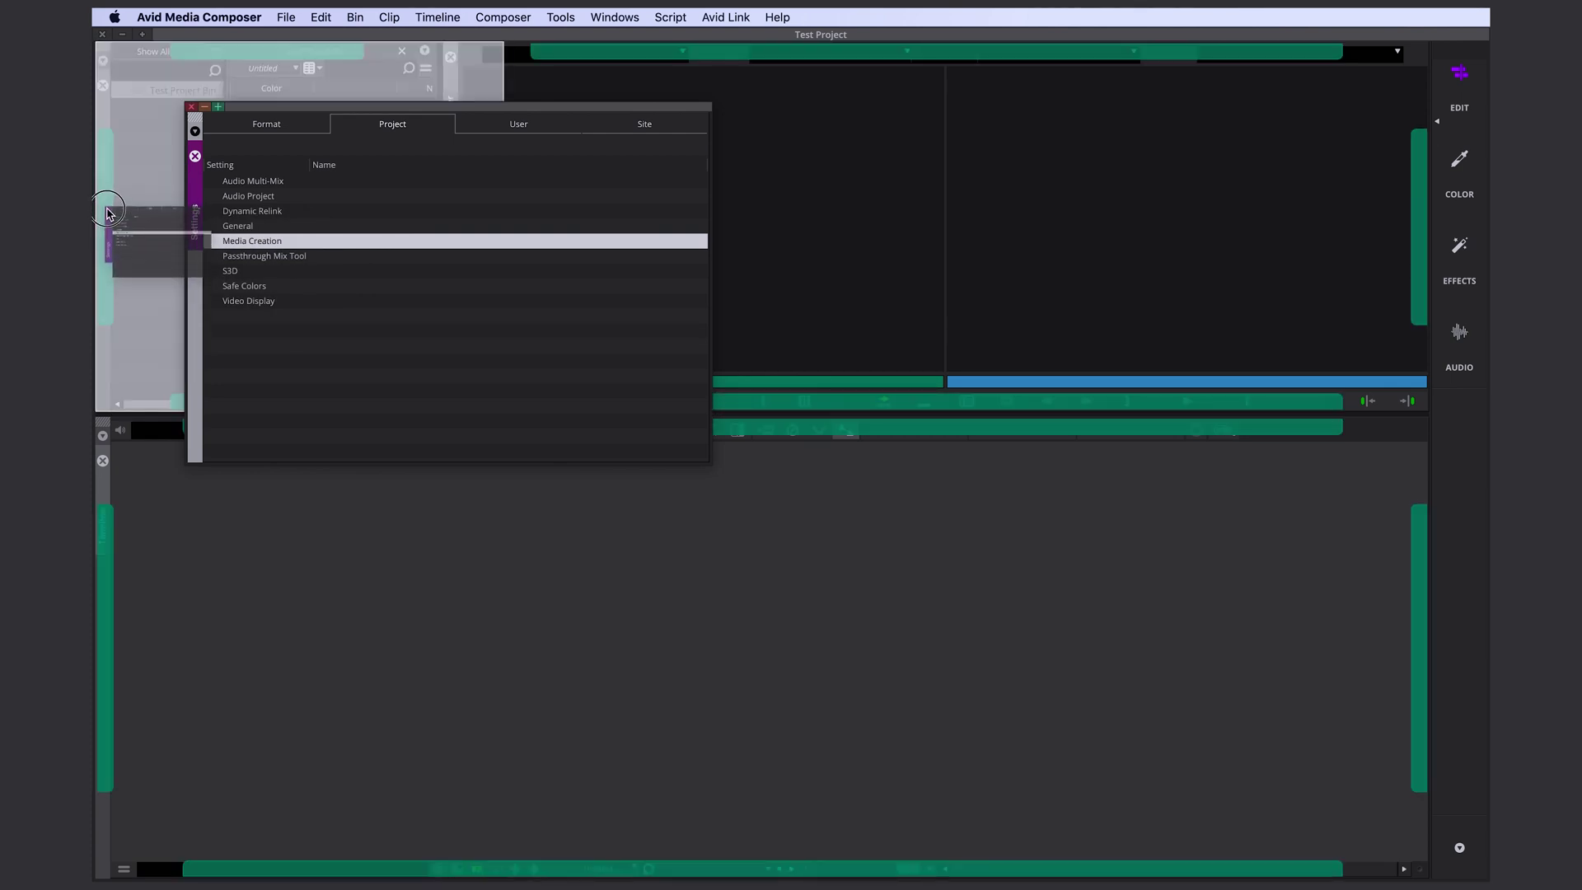
left_click_drag(108, 213, 107, 214)
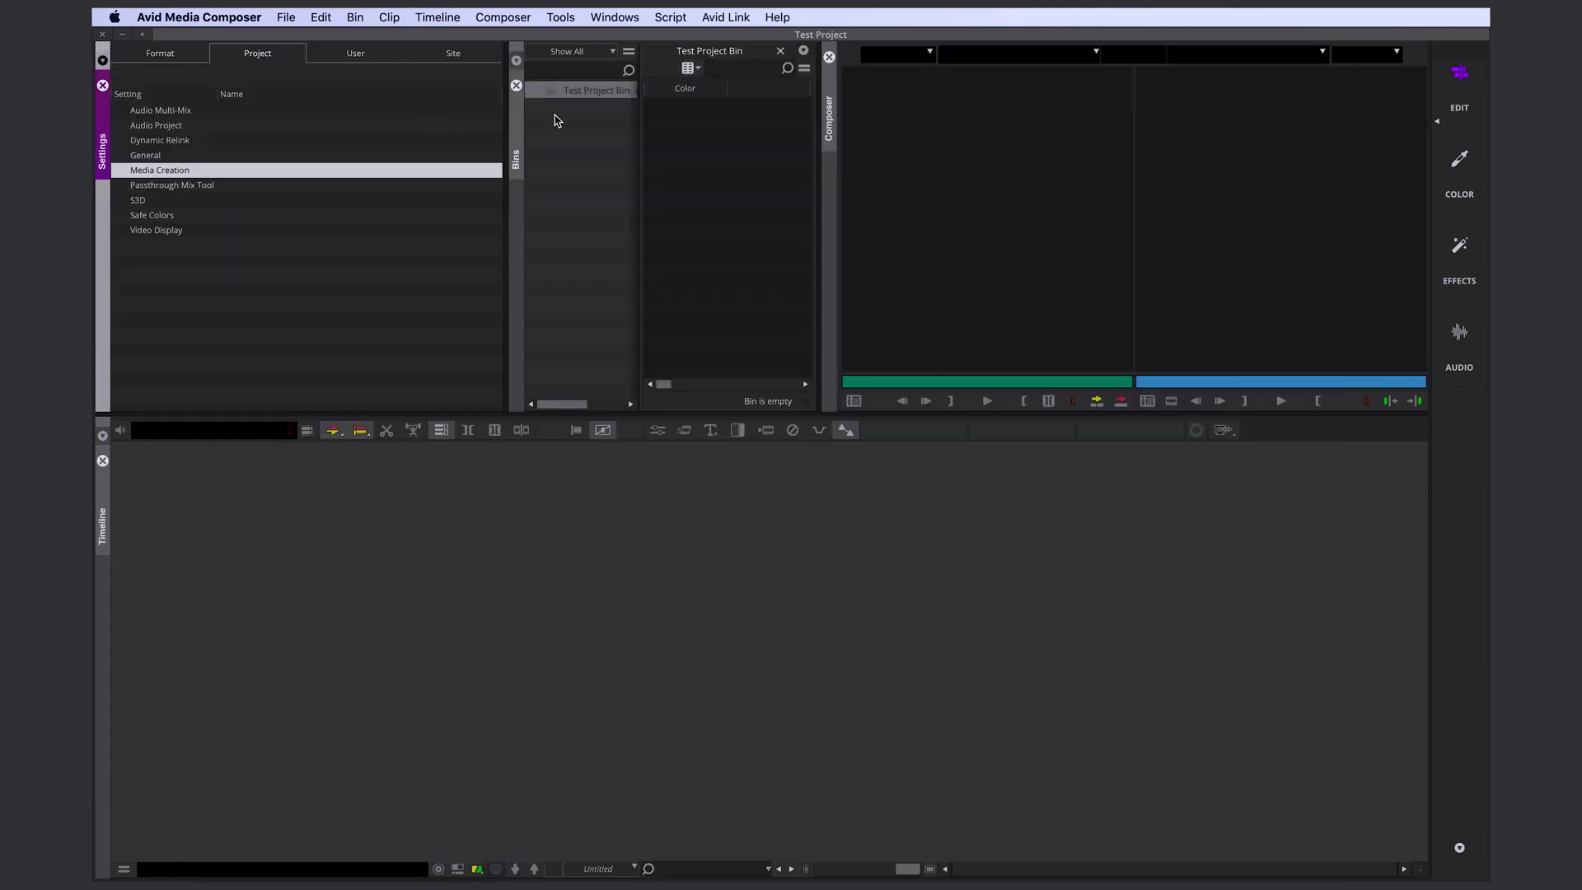
left_click(560, 18)
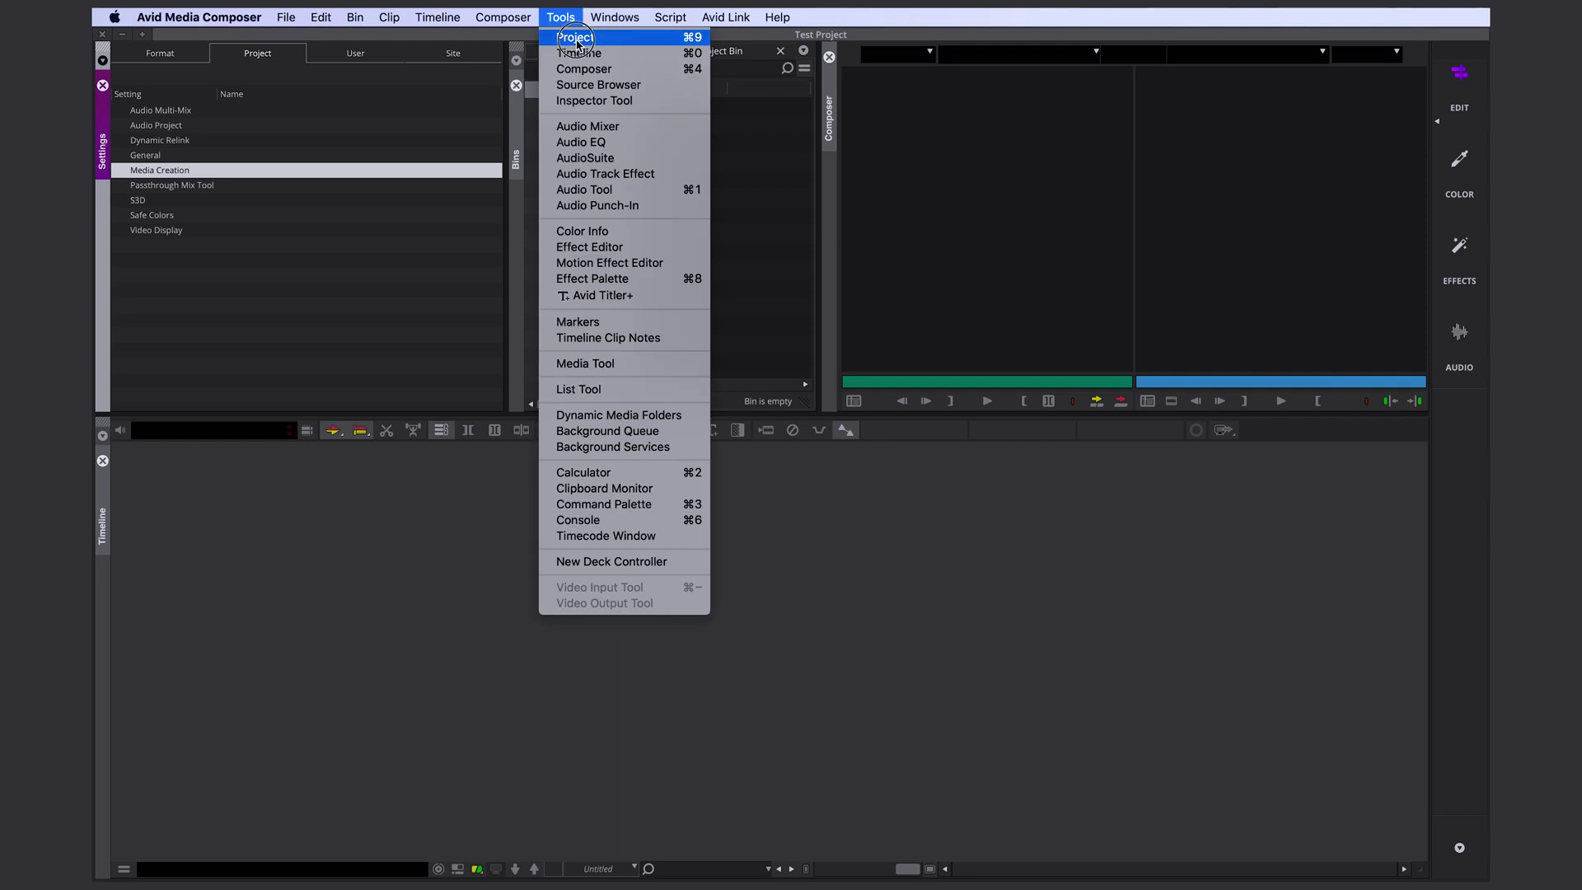
left_click(576, 39)
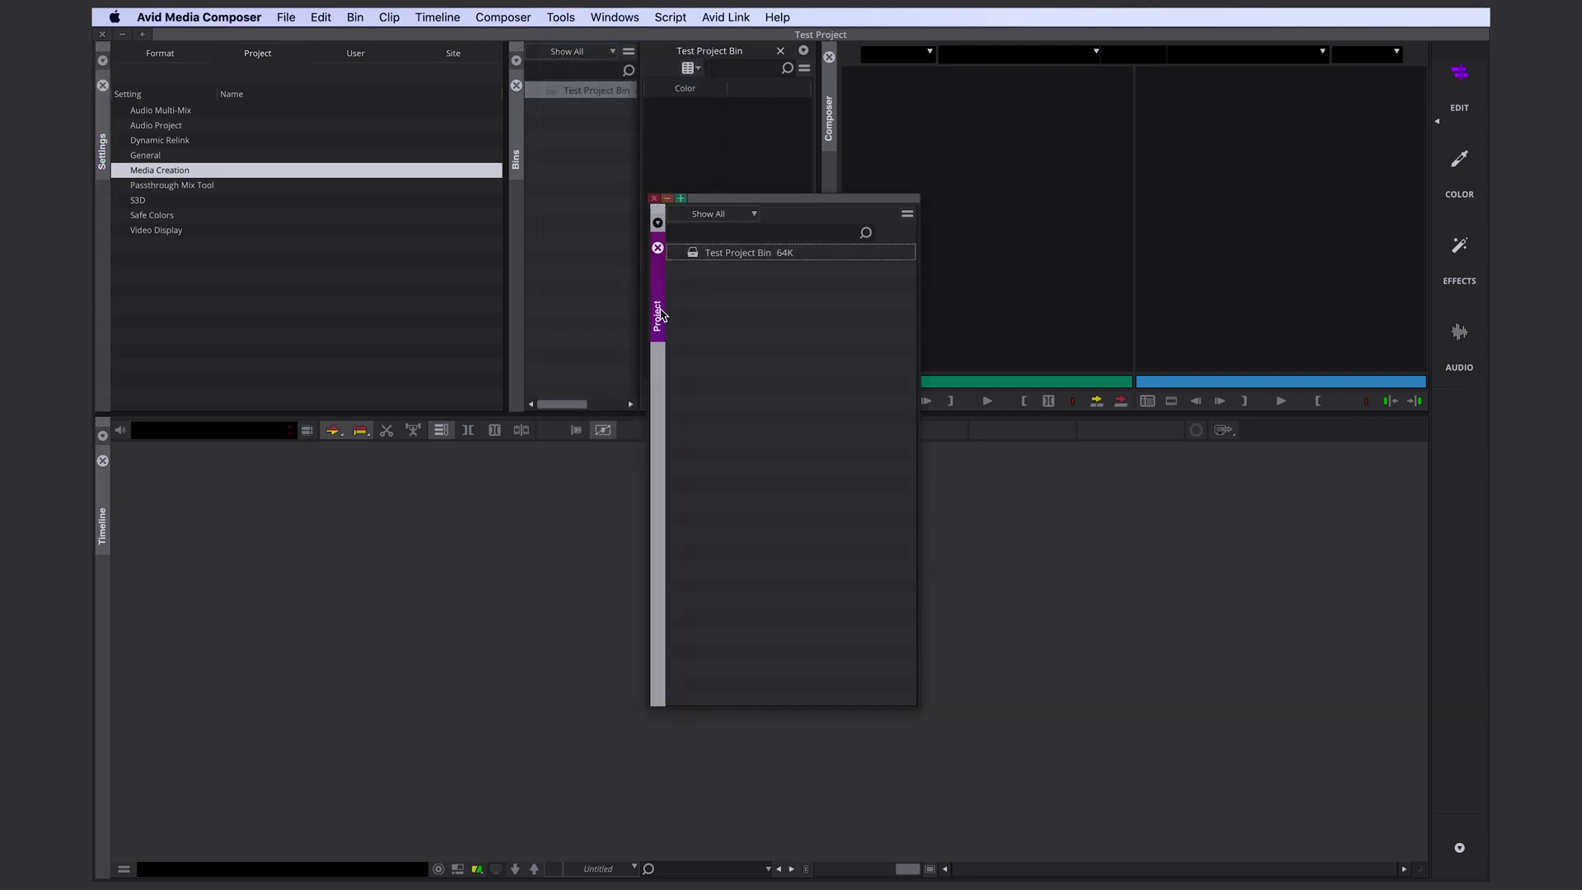
left_click_drag(660, 314, 116, 172)
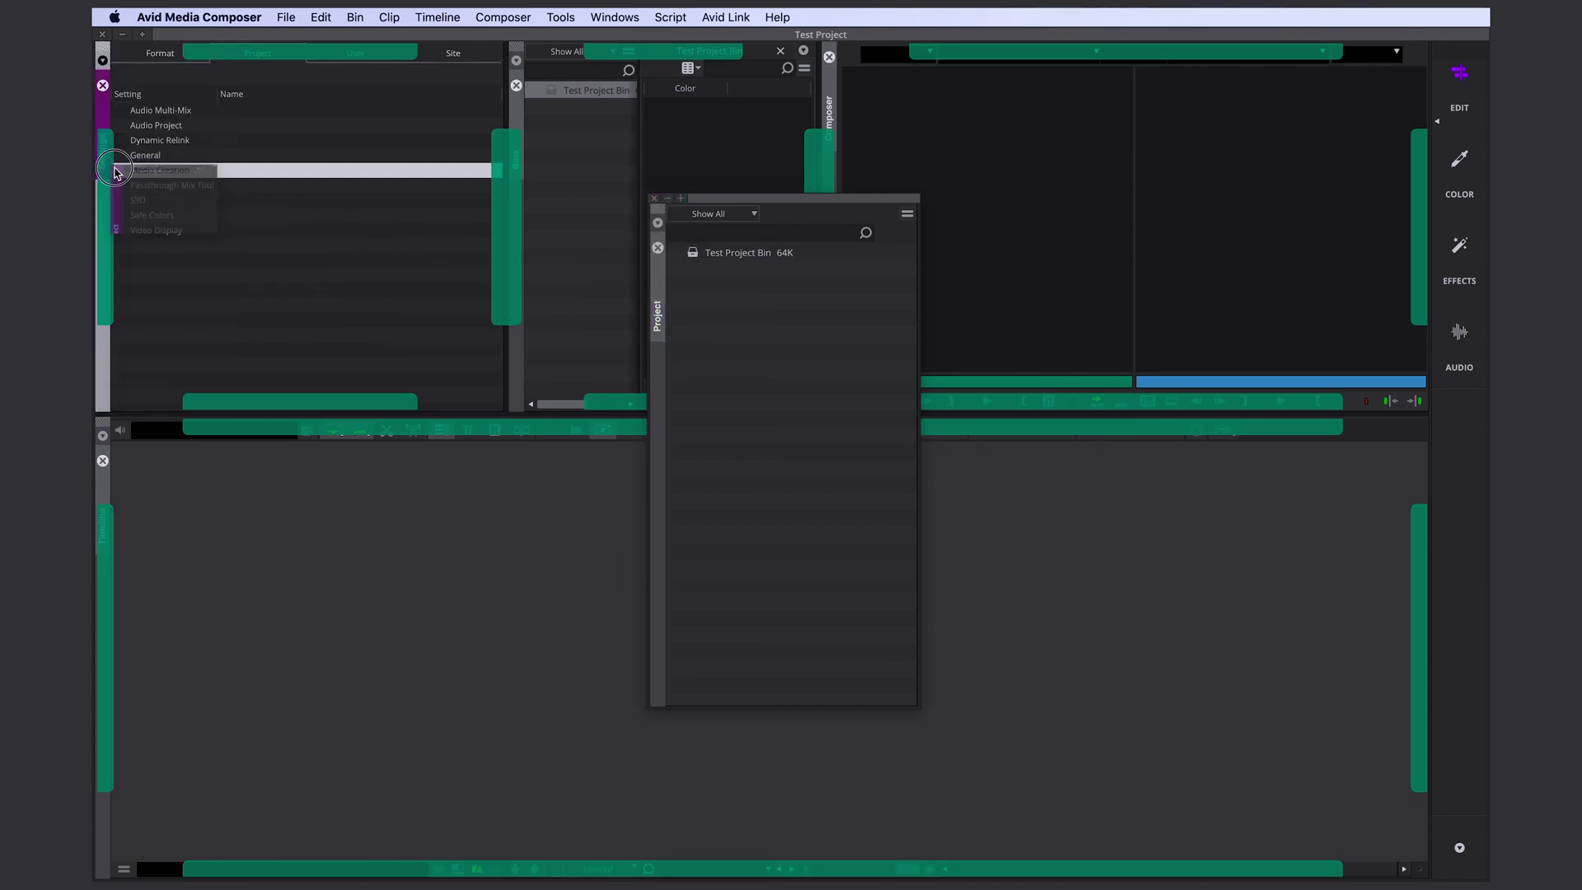
left_click_drag(116, 173, 112, 172)
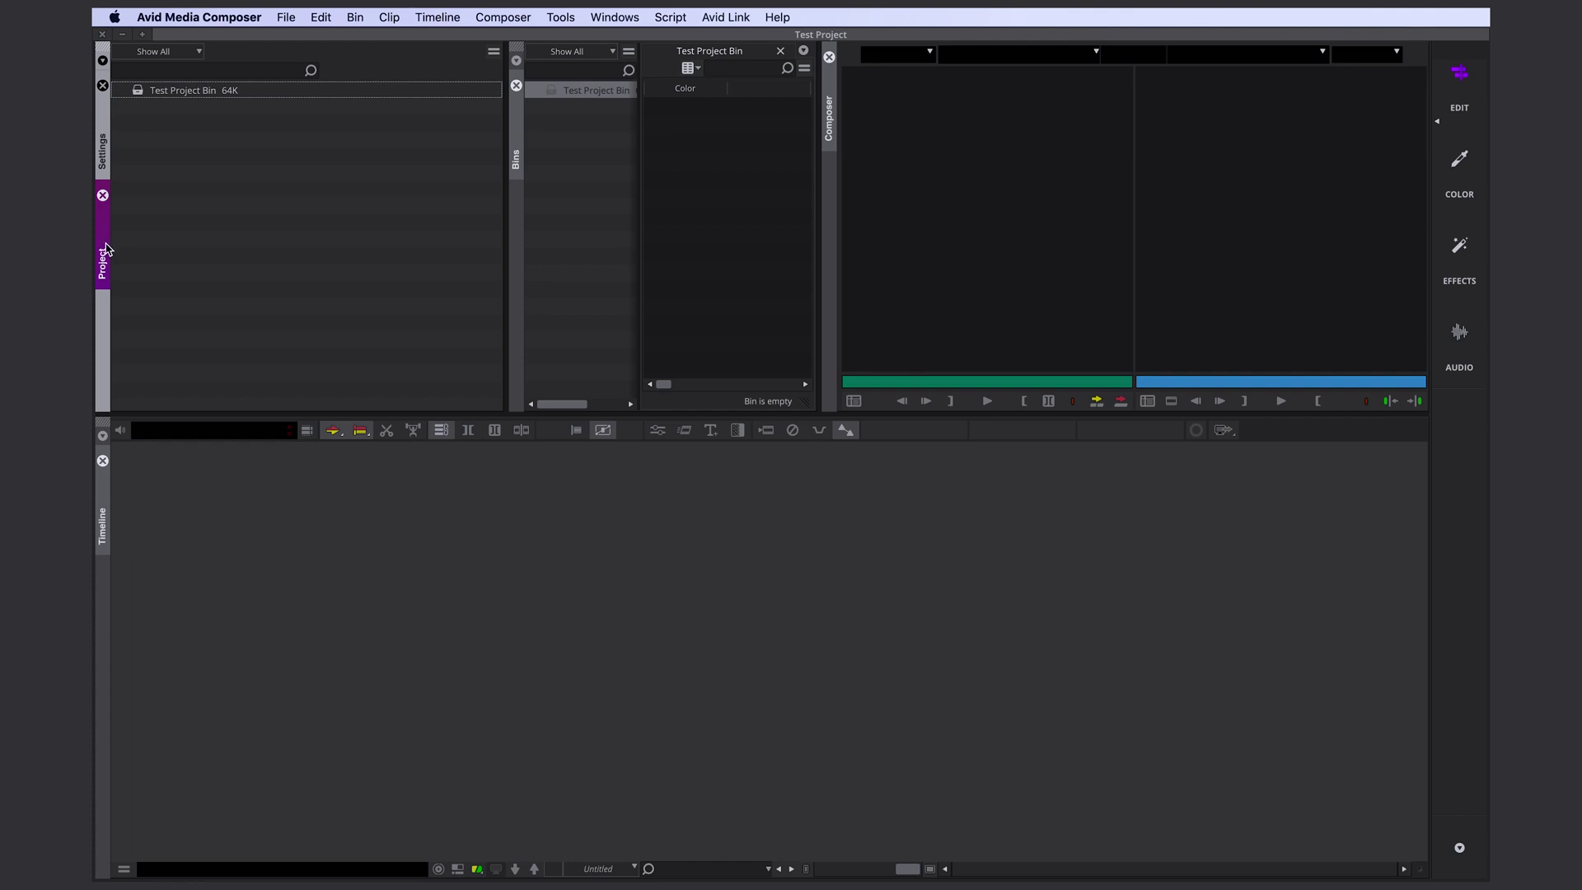
left_click_drag(105, 249, 116, 116)
Step: Collapse the bin list so the bin window is wider
left_click(682, 154)
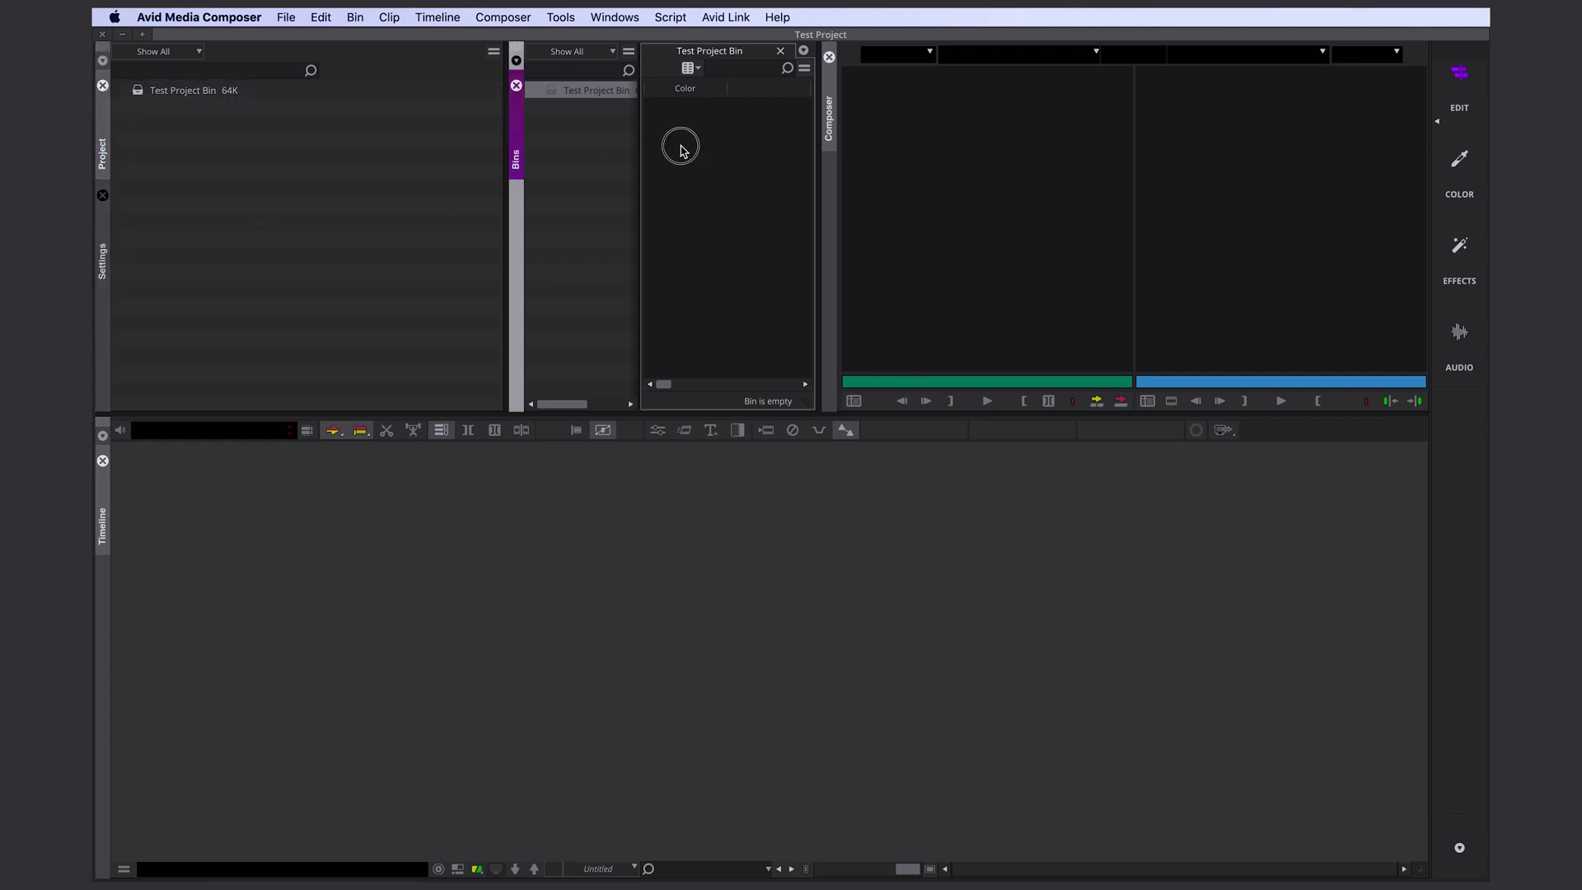
left_click_drag(640, 236, 609, 227)
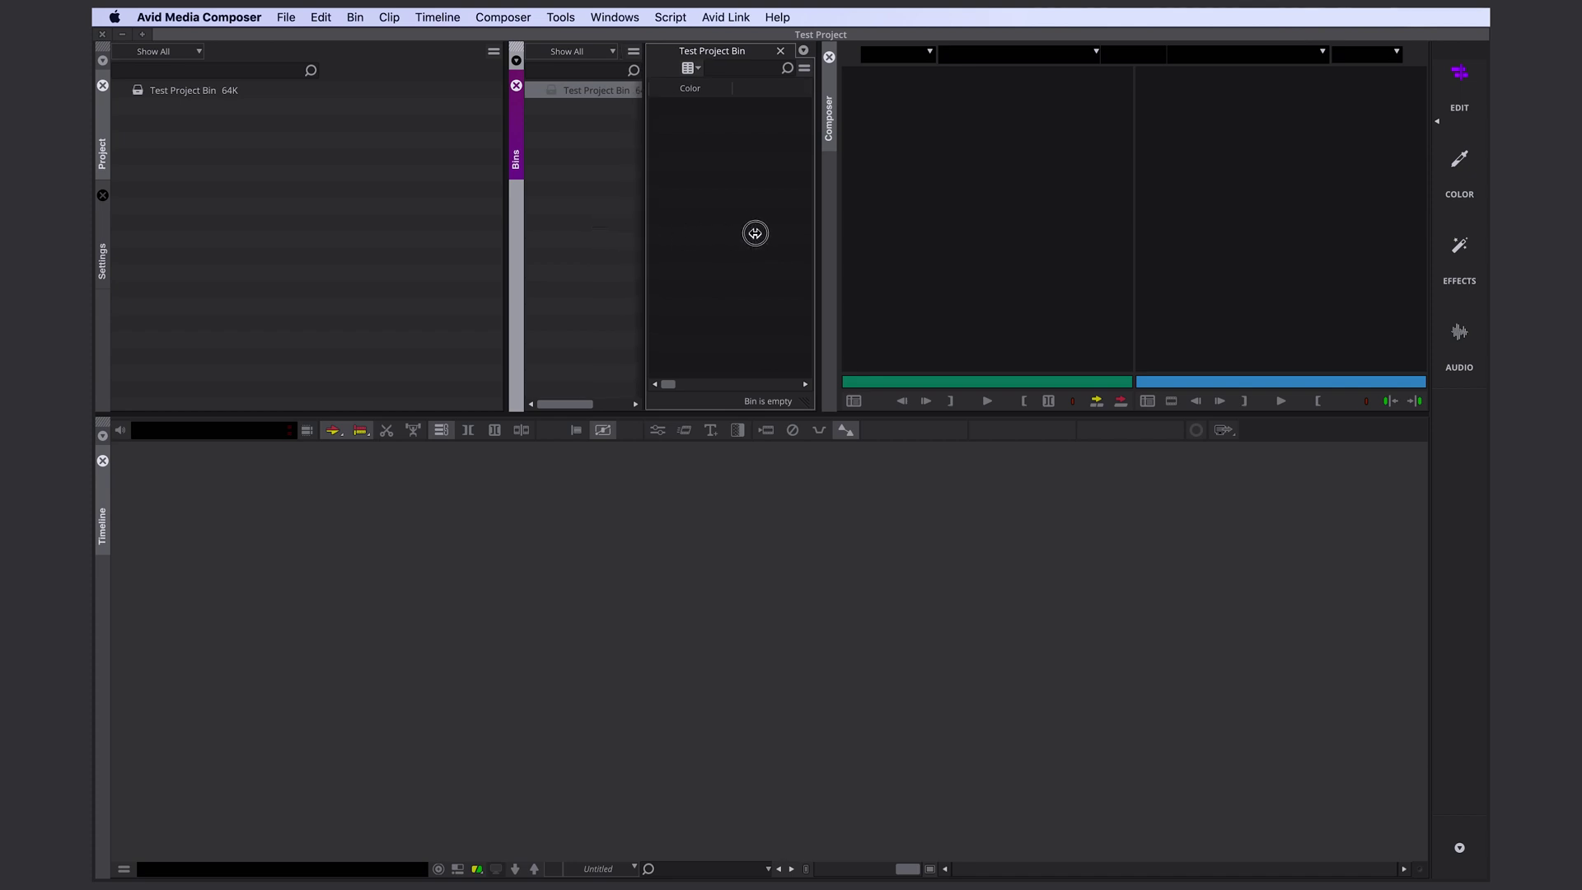
left_click_drag(609, 226, 670, 238)
left_click_drag(644, 215, 537, 219)
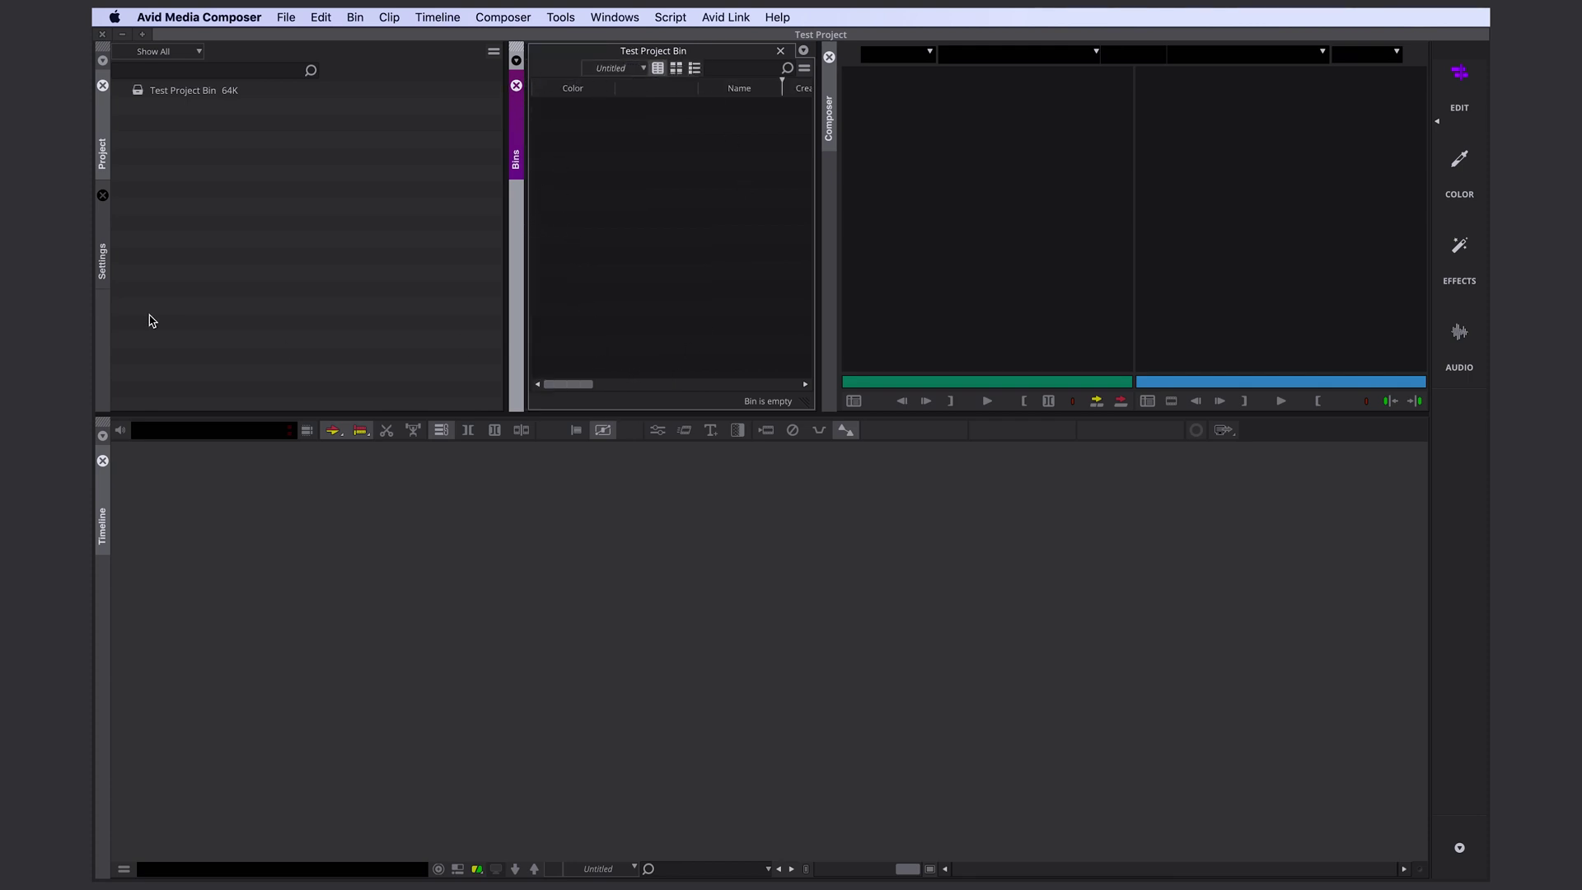
Step: Rename Test Project Bin to Sequence in the Project window
left_click(216, 160)
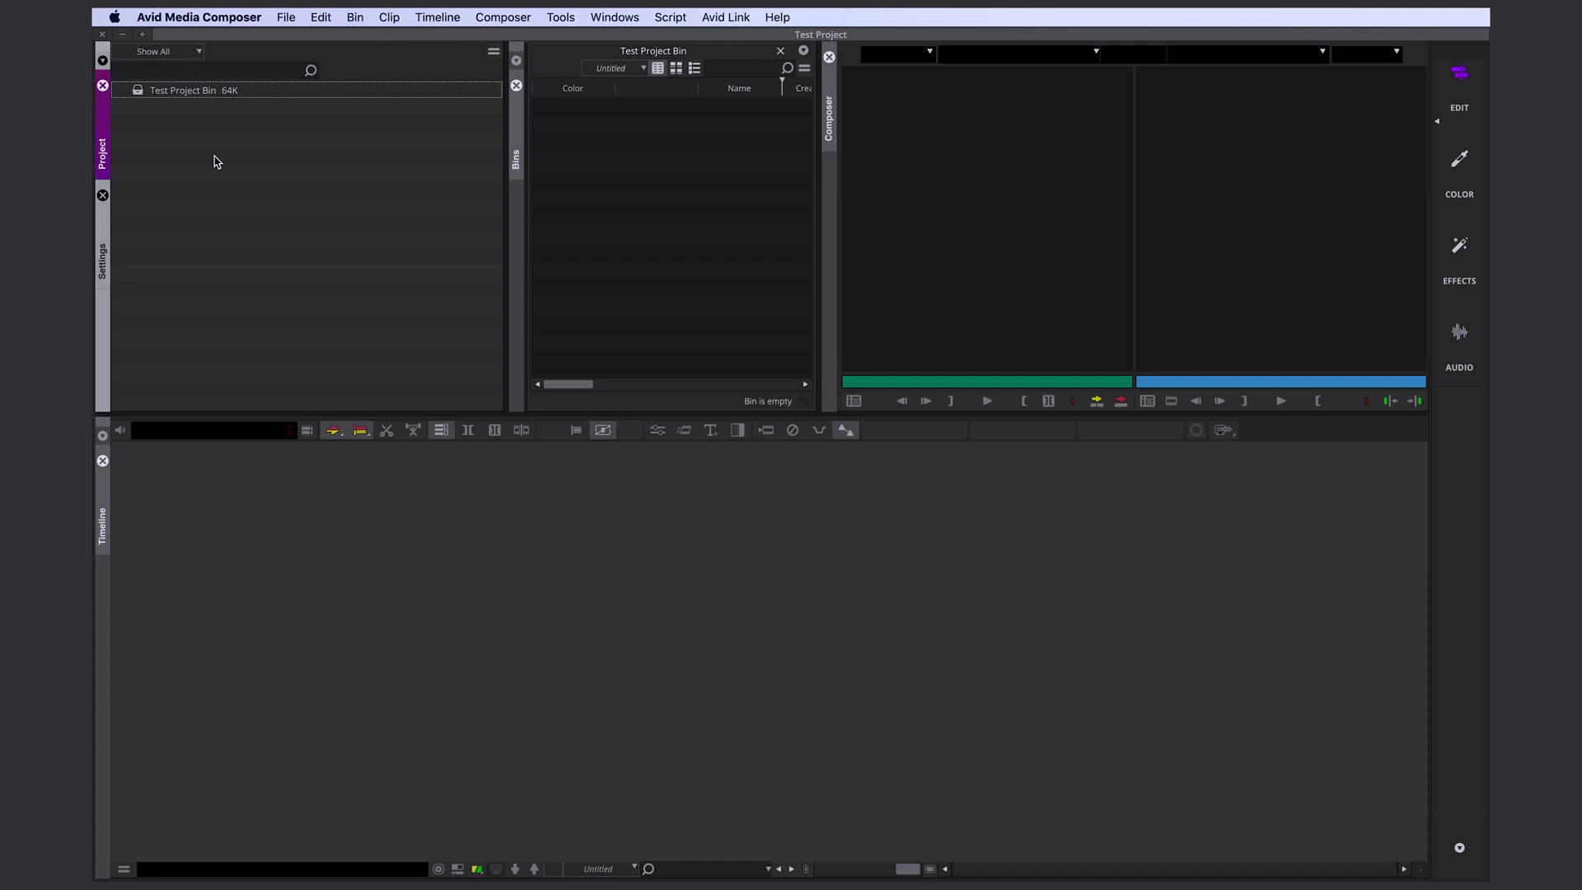
left_click(183, 90)
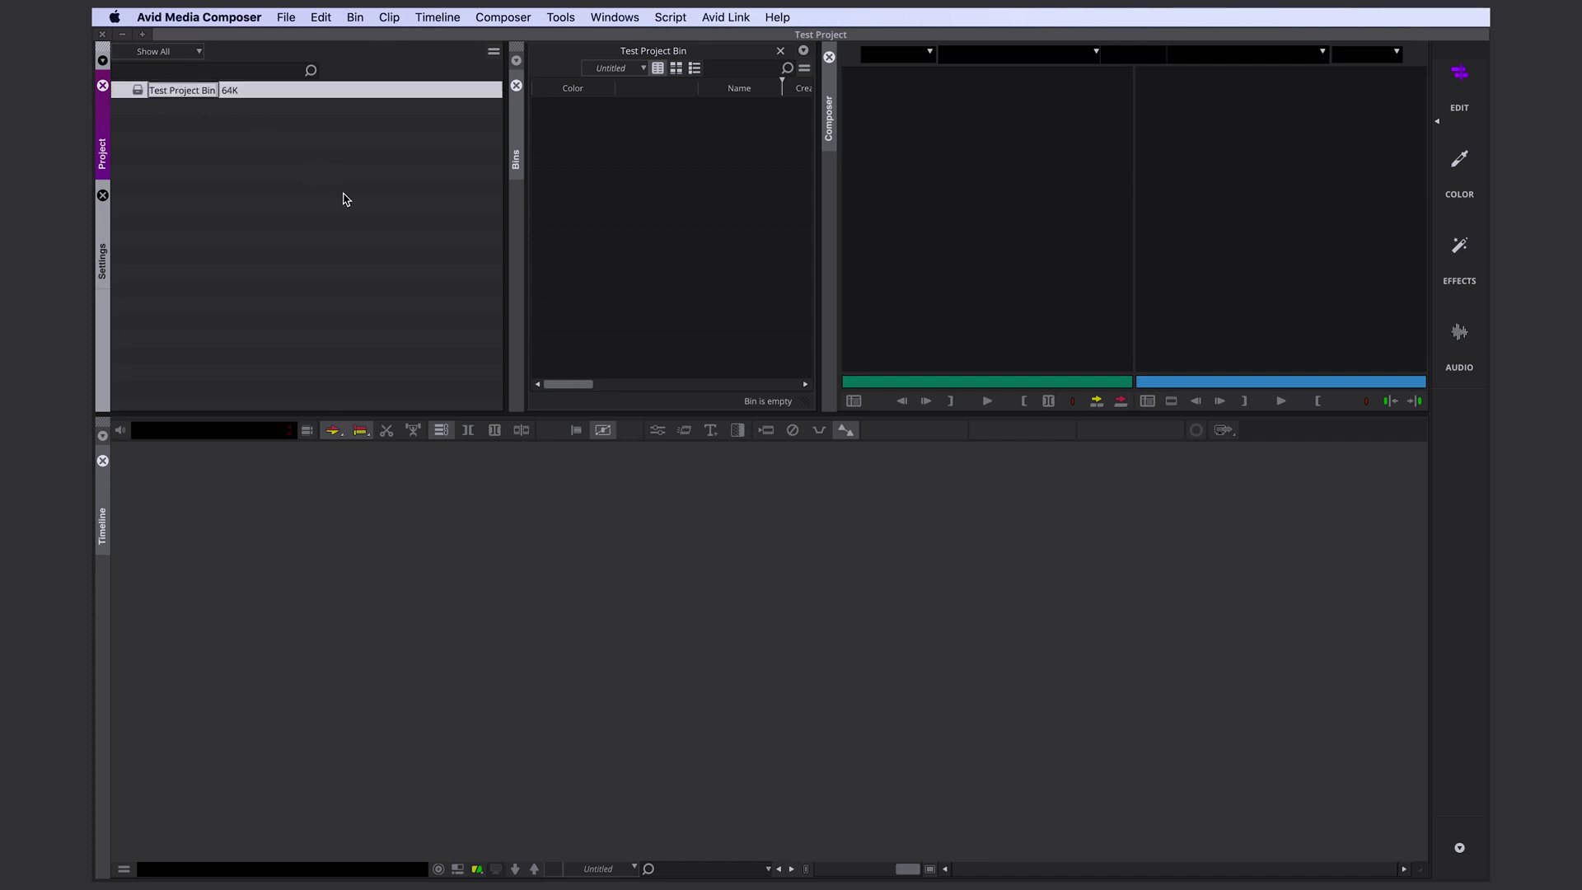
type("Sequence")
left_click(255, 161)
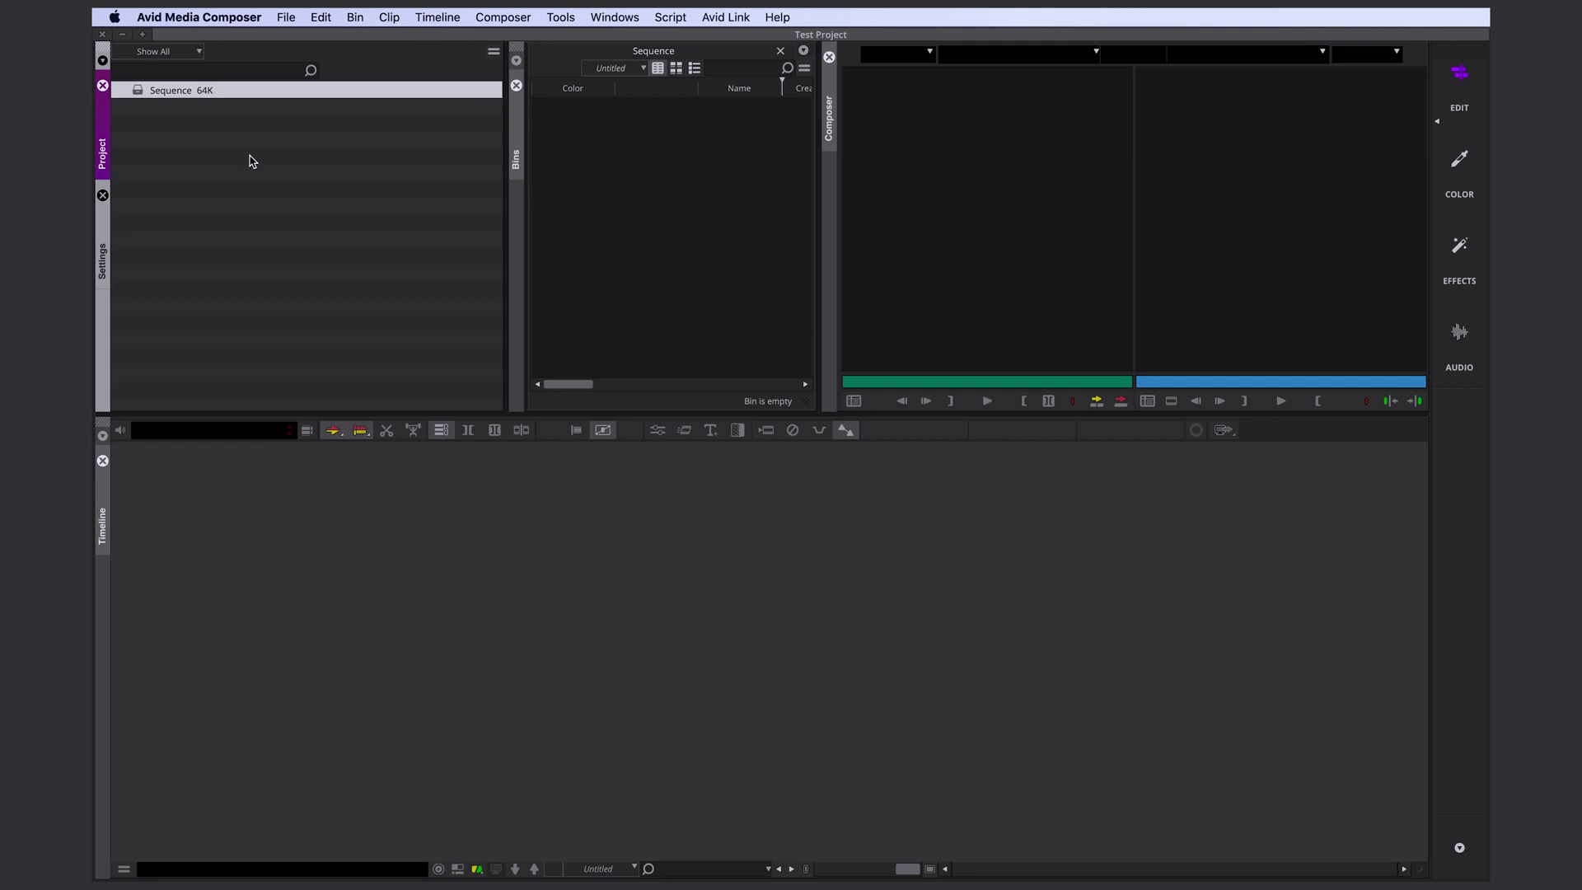
right_click(186, 147)
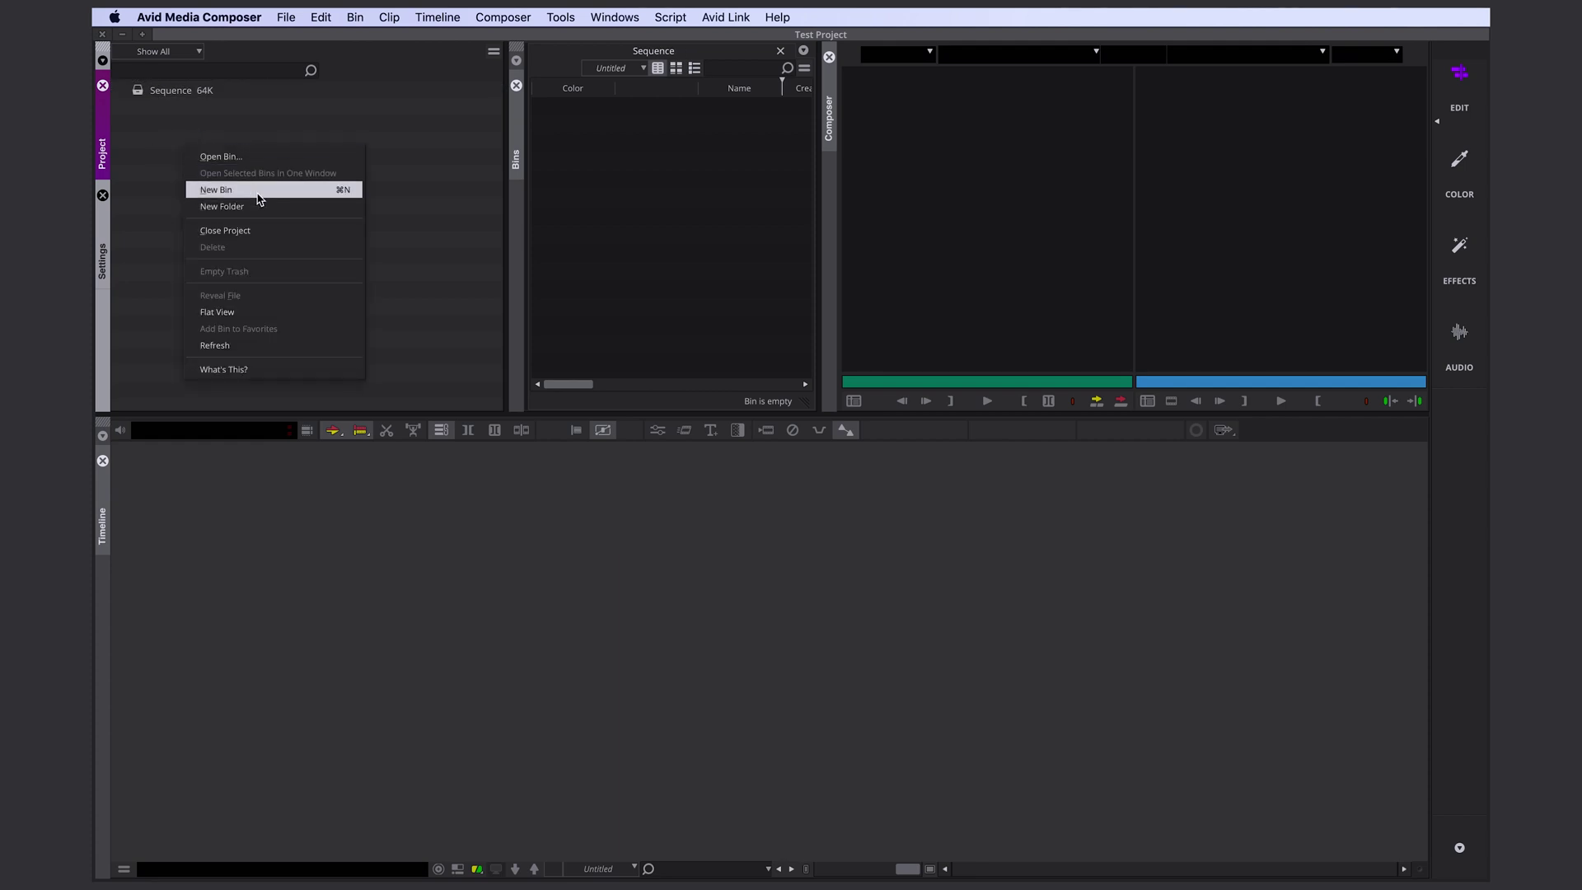
Step: Create a Footage bin, dock it beside Sequence, and shift panels to widen the monitors
left_click(219, 192)
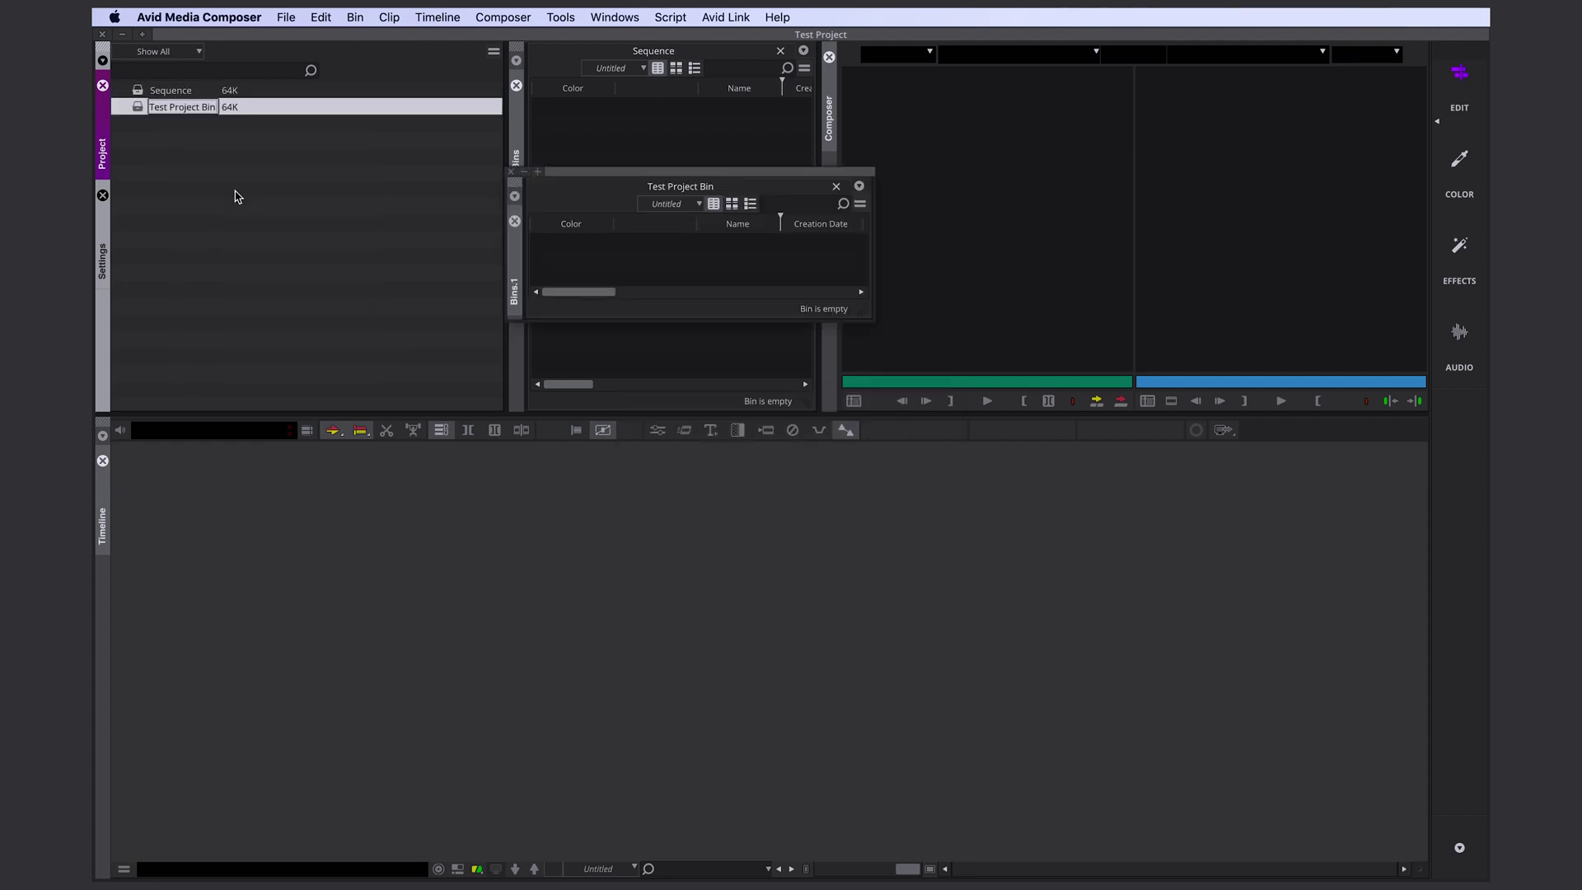
type("Footage")
key("Return")
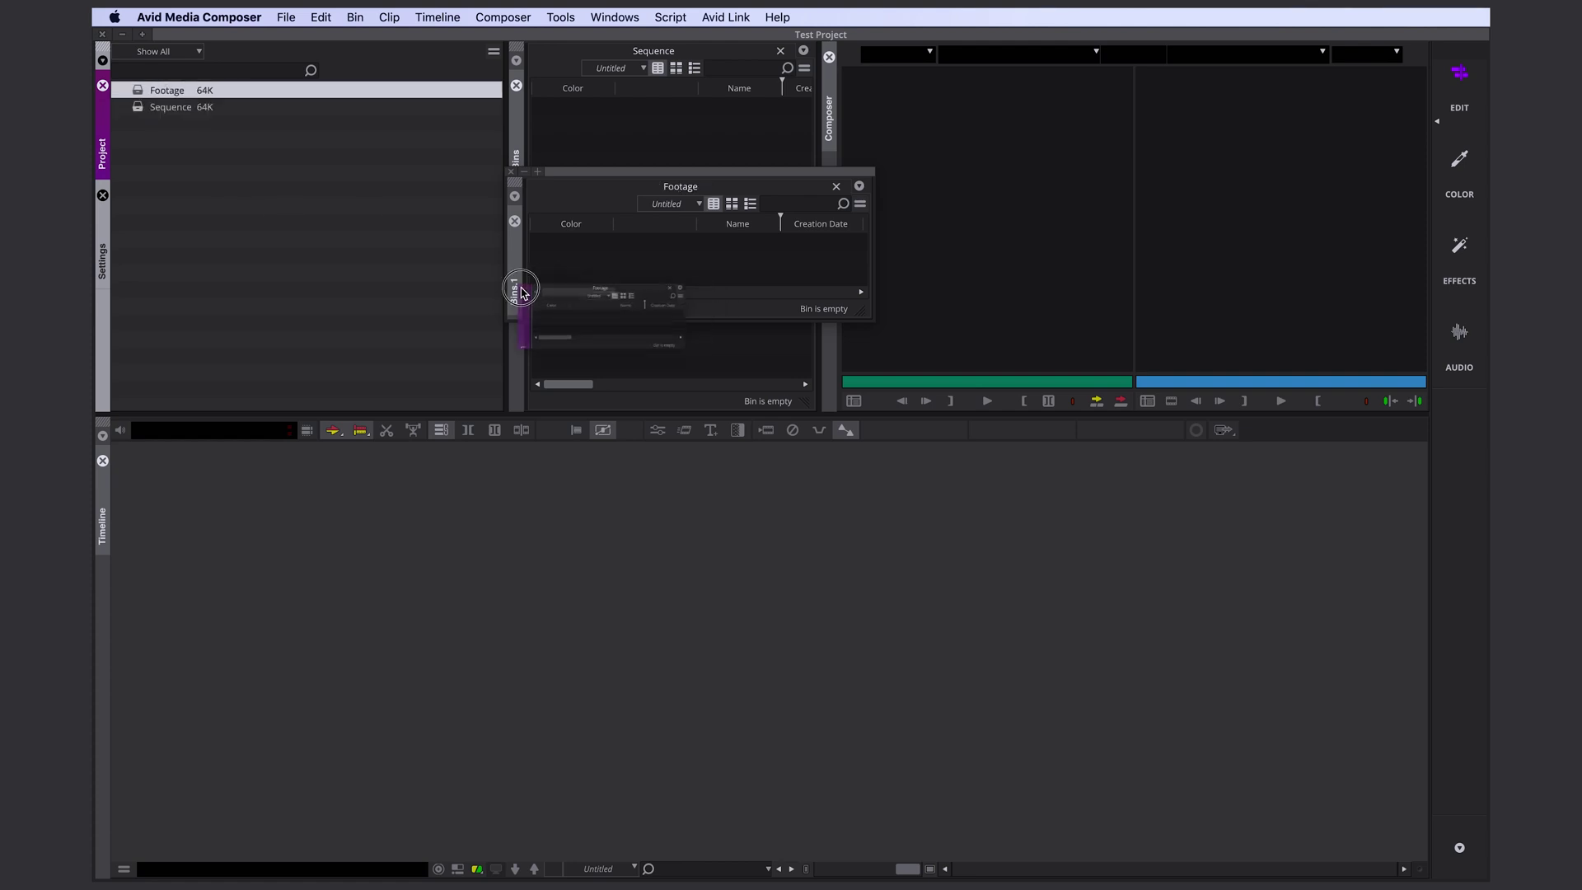
left_click_drag(515, 290, 498, 290)
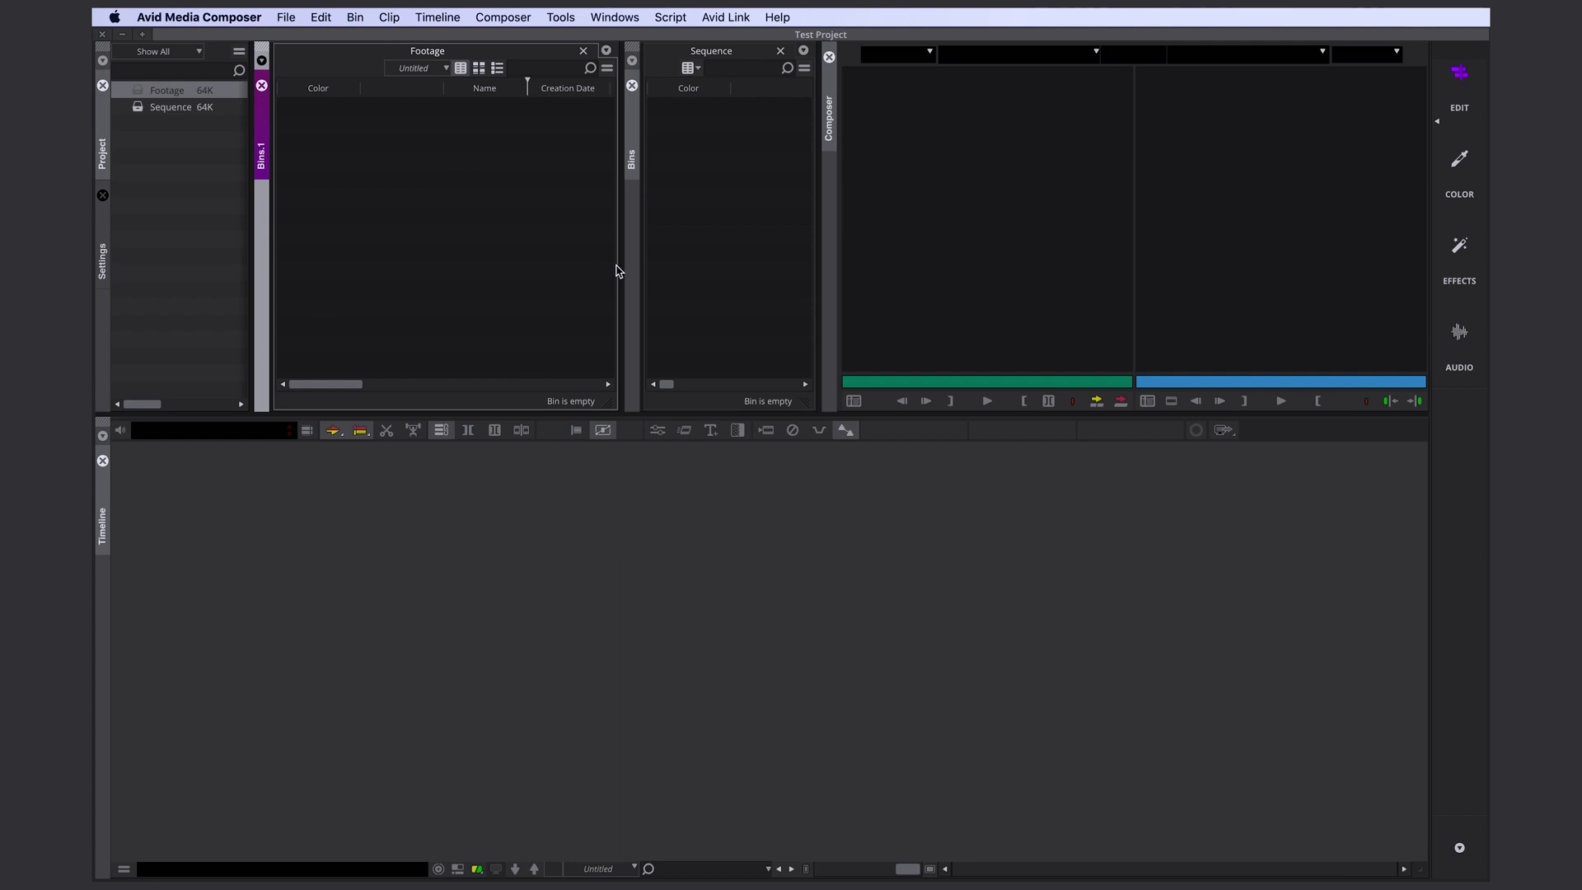
left_click_drag(619, 268, 437, 267)
left_click_drag(812, 267, 636, 261)
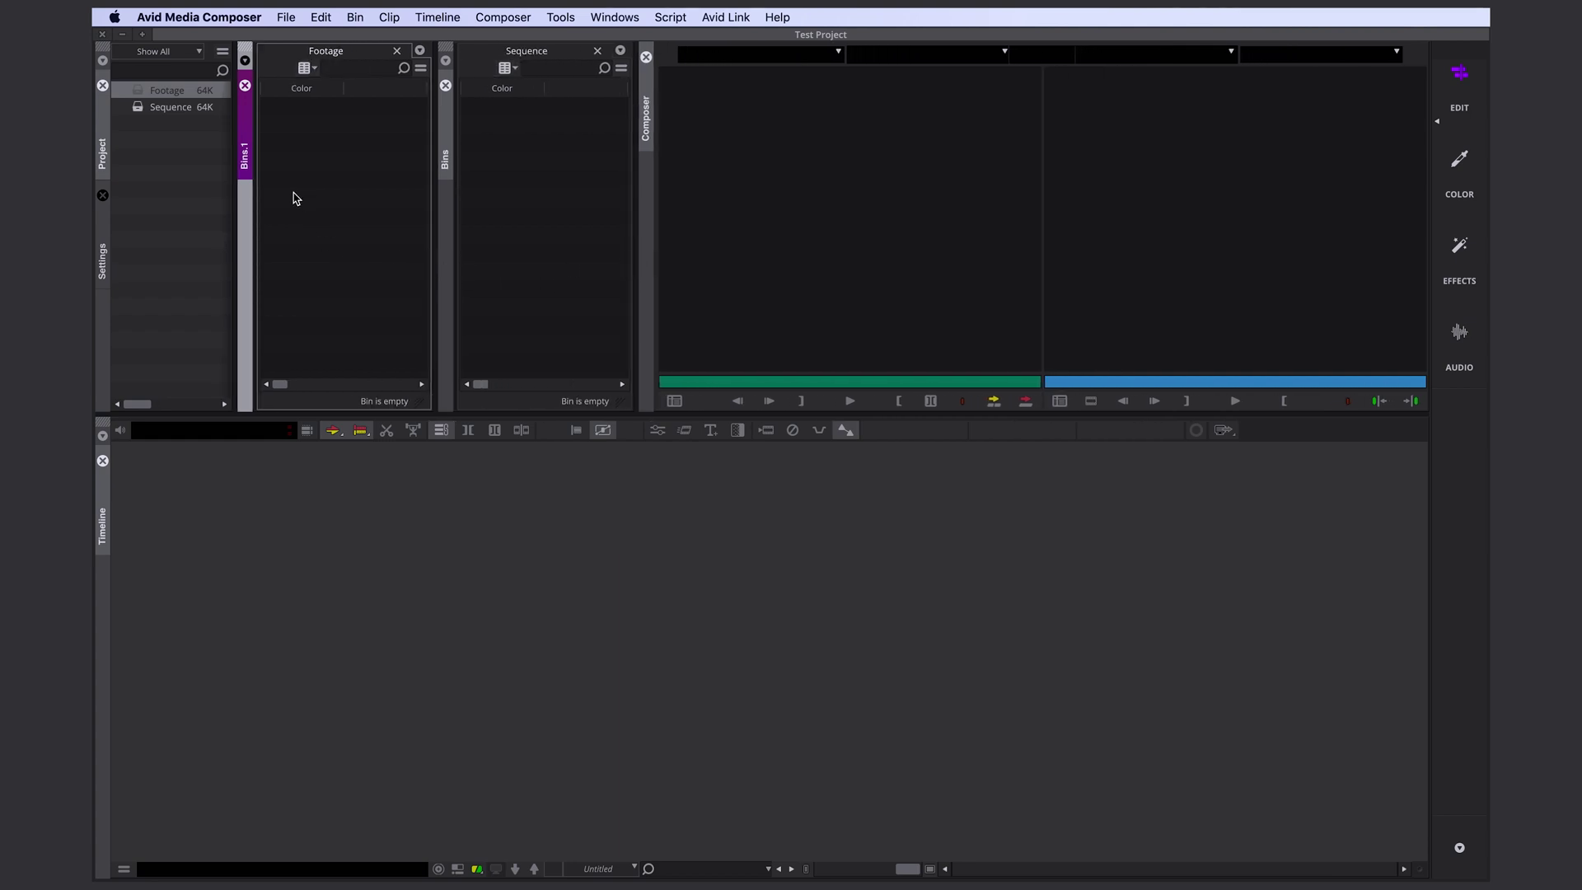
Step: Link A0156_la_chute_delaney_ProResLT.mov into the Footage bin through the Source Browser
right_click(327, 162)
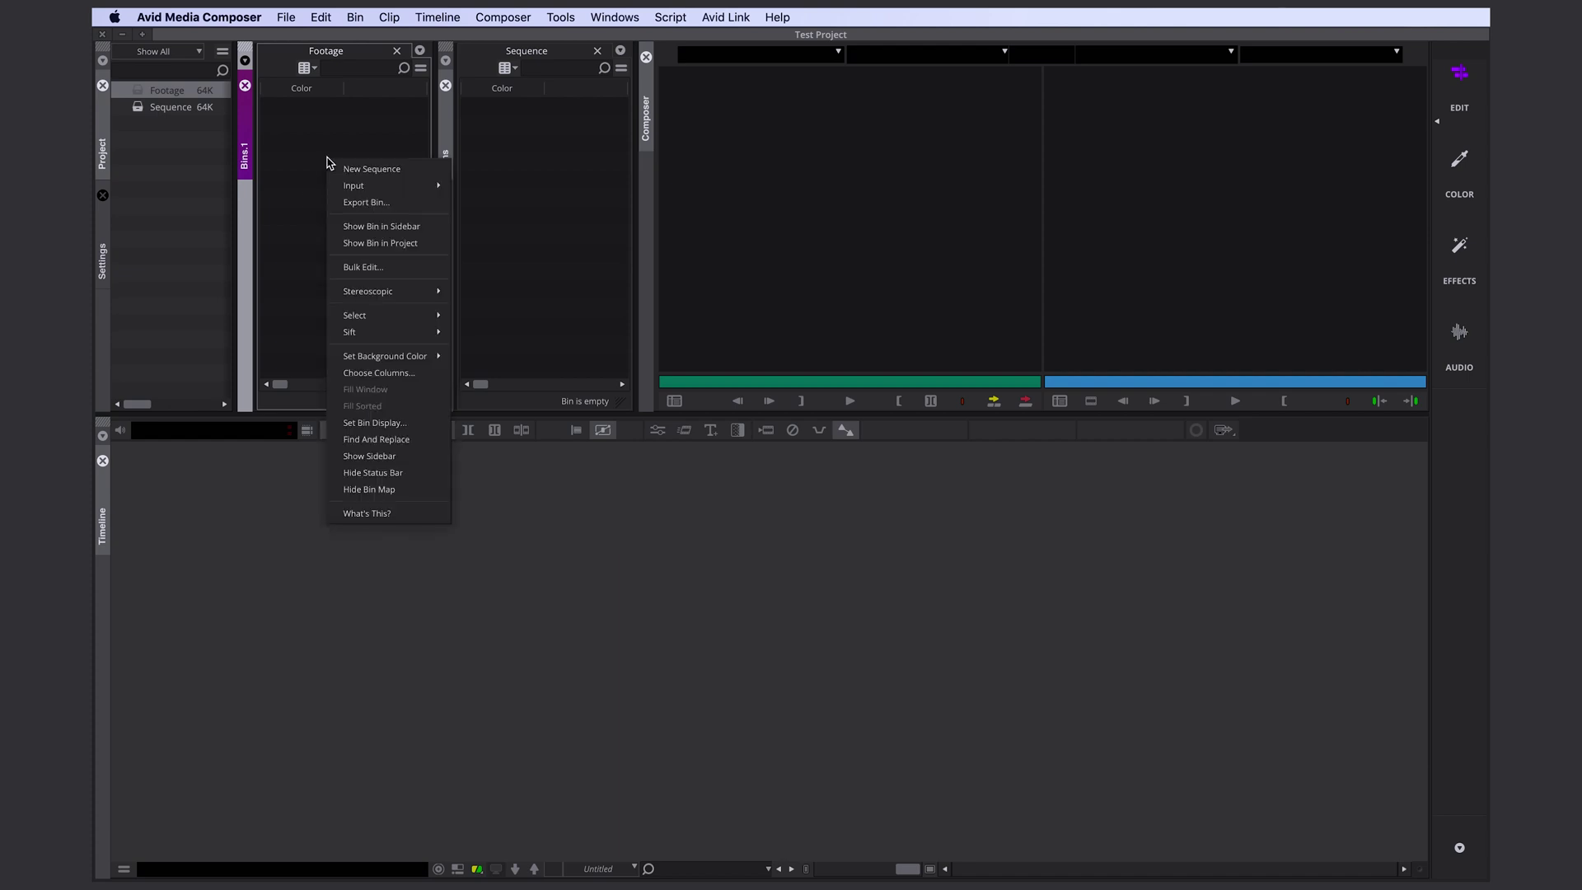
mouse_move(371, 185)
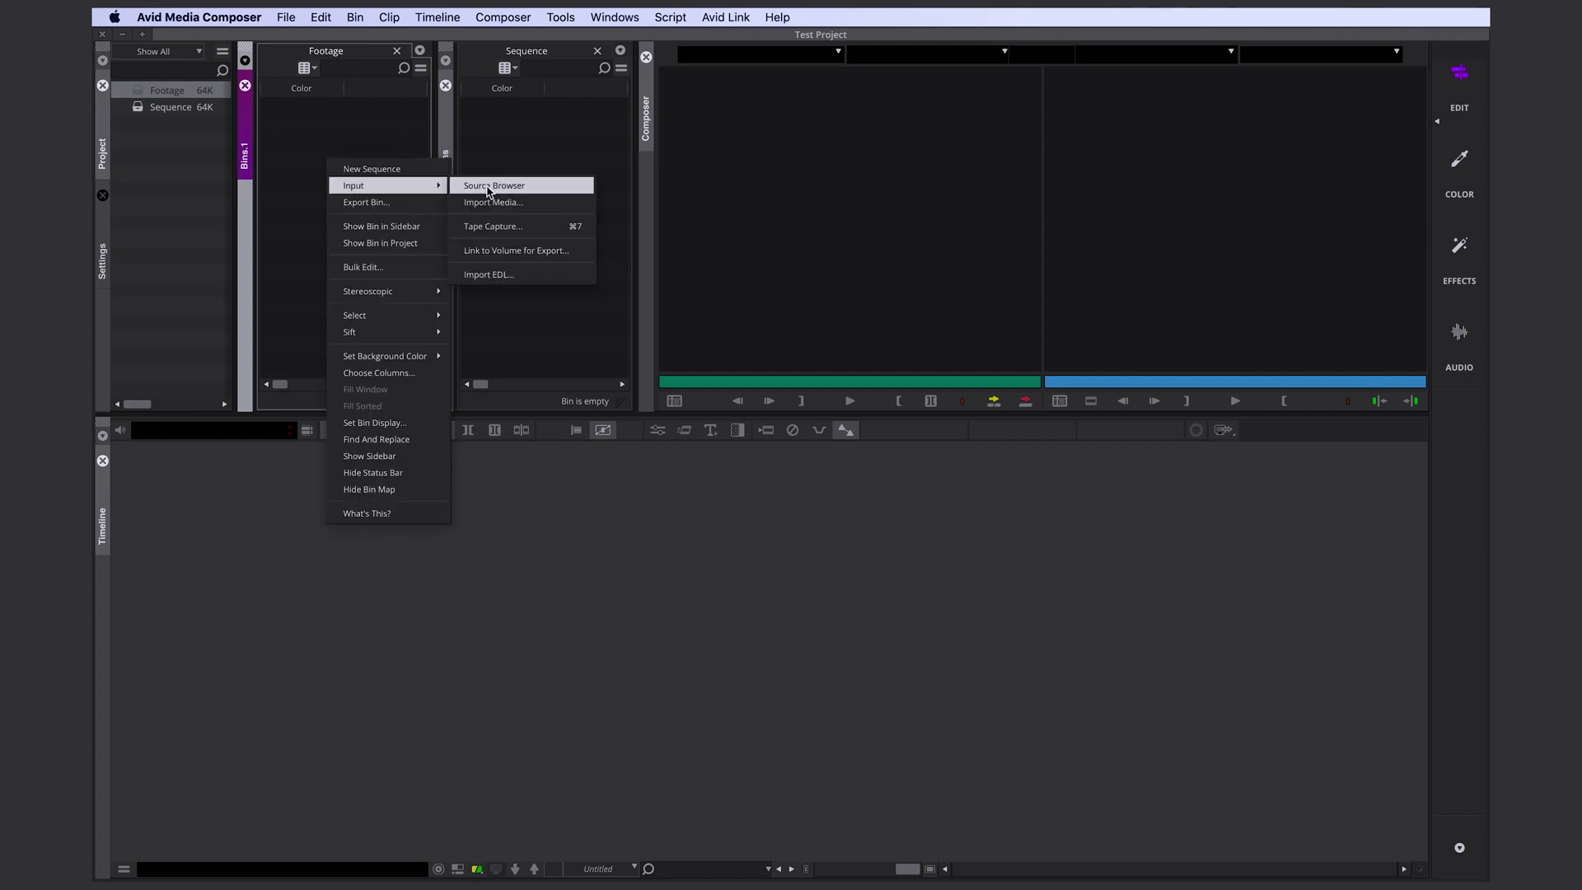
left_click(498, 189)
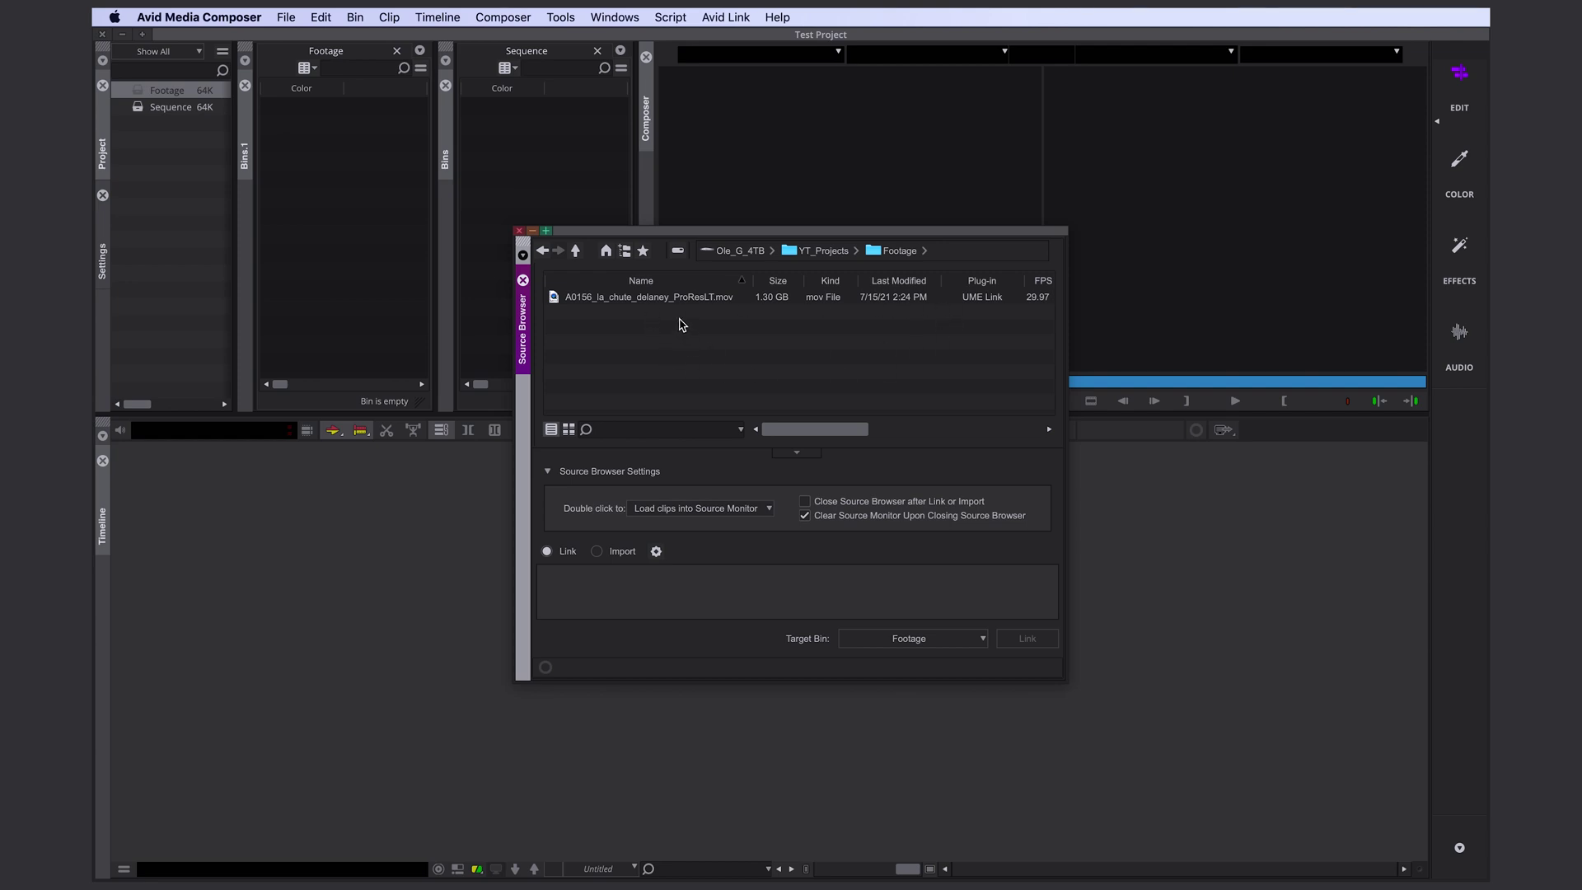
left_click(656, 304)
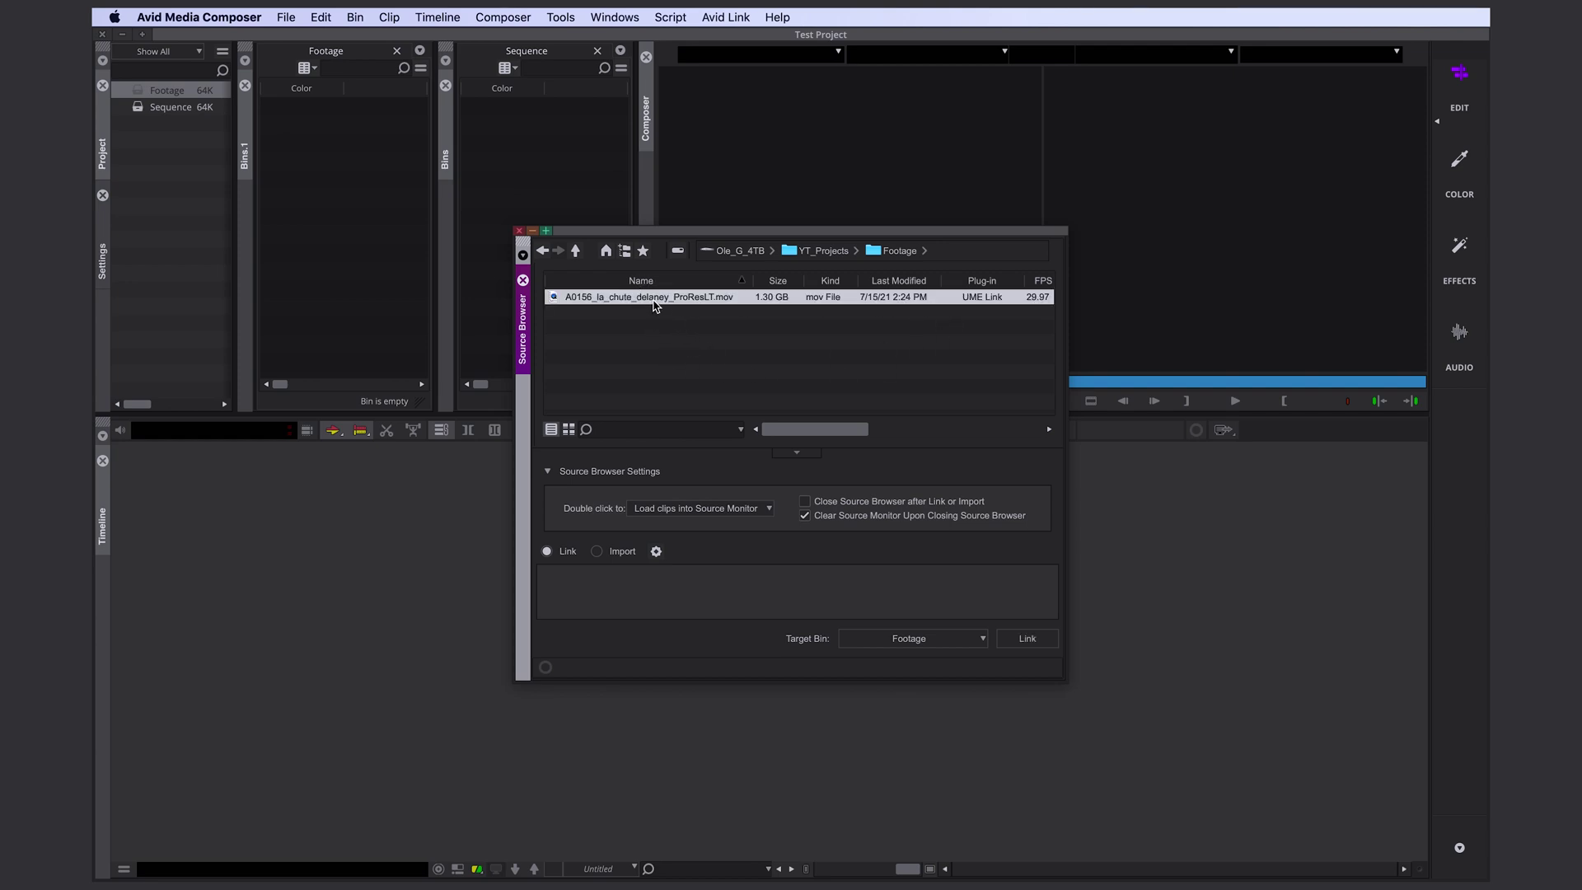
left_click(1030, 641)
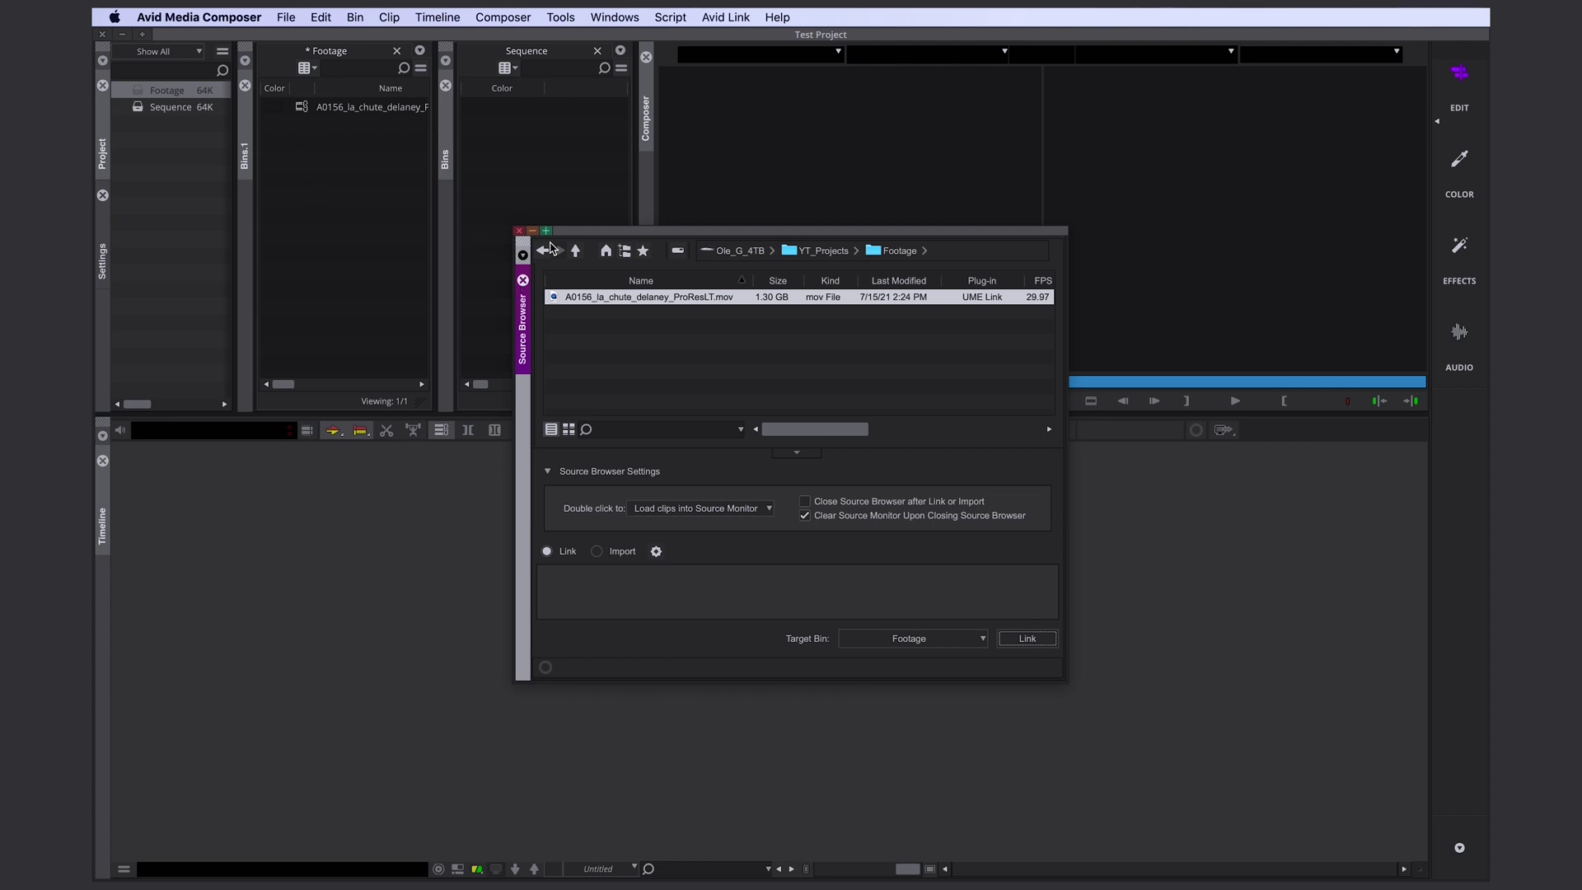
left_click(518, 231)
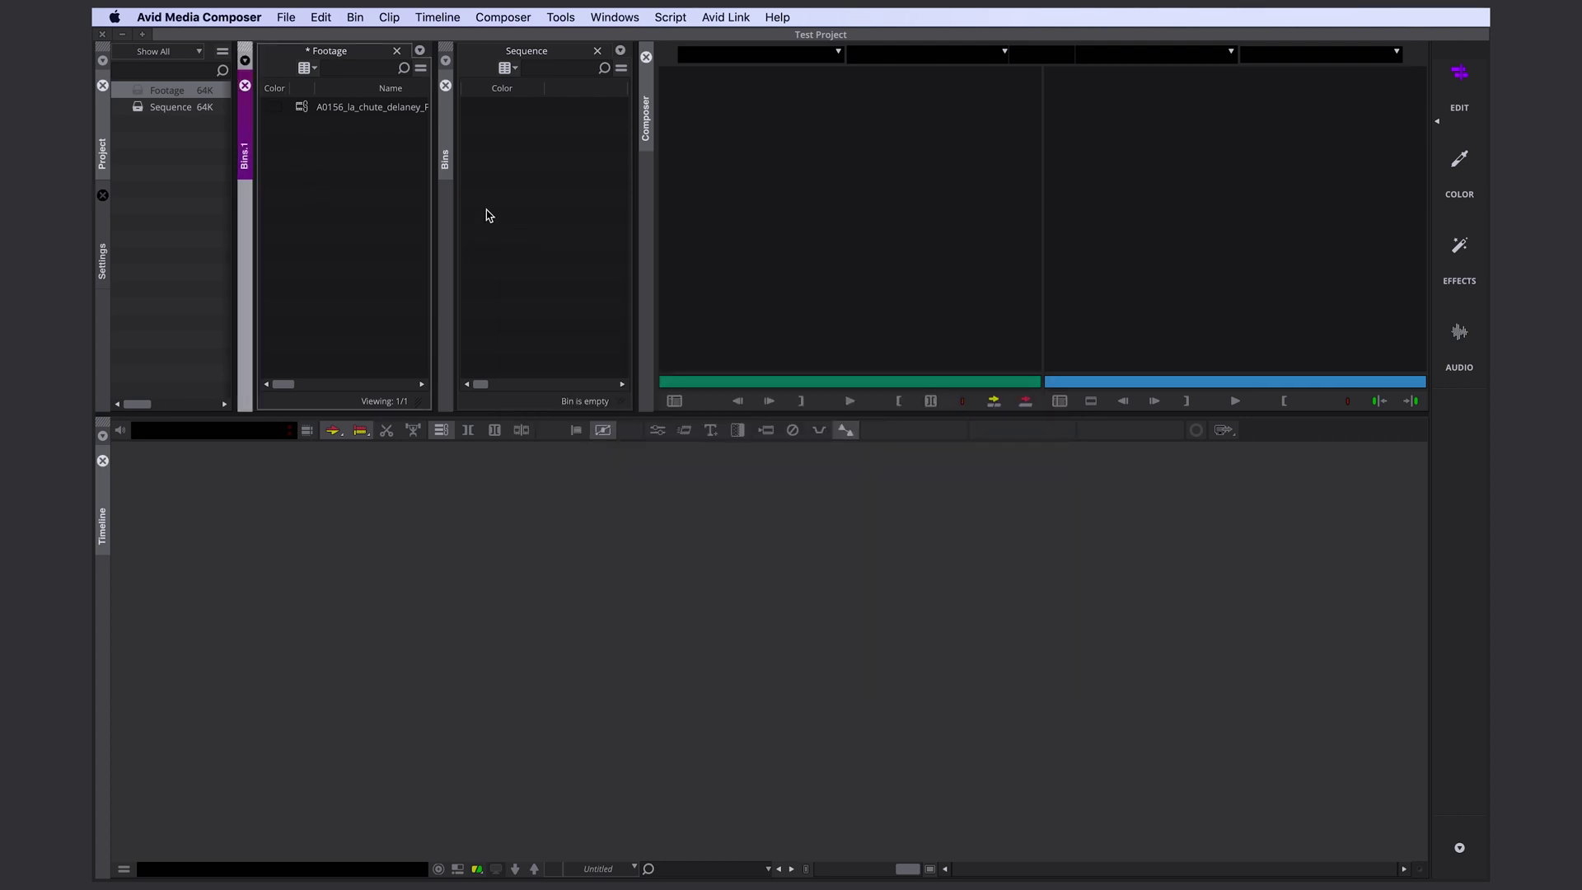
Step: Consolidate the A0156_la_chute_delaney clip to Ole_G_4TB, confirming the media copy
left_click(306, 108)
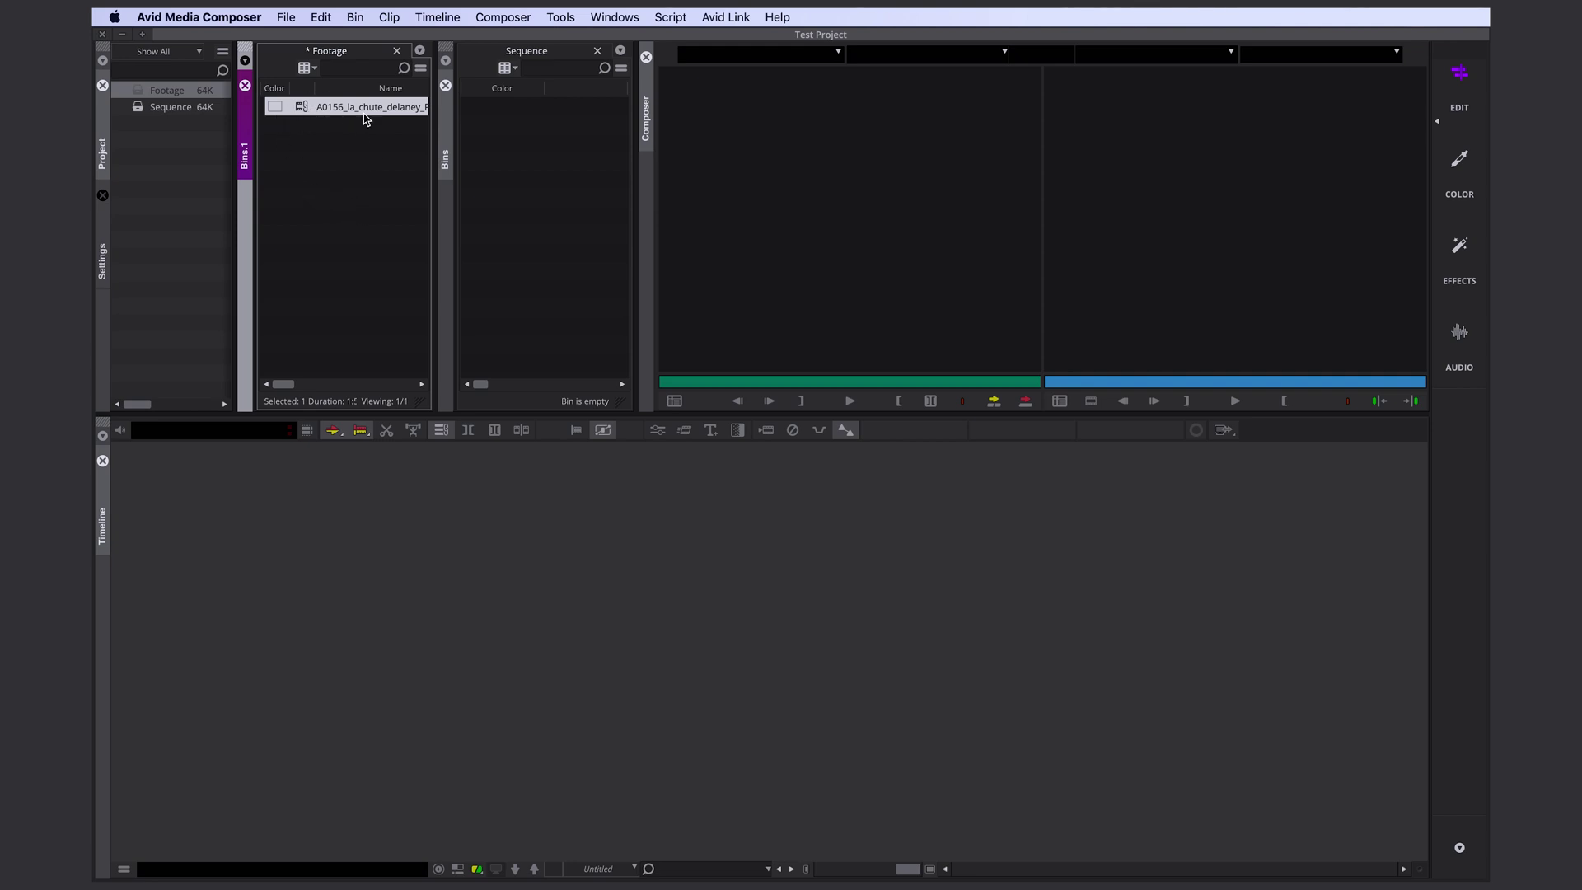
right_click(317, 112)
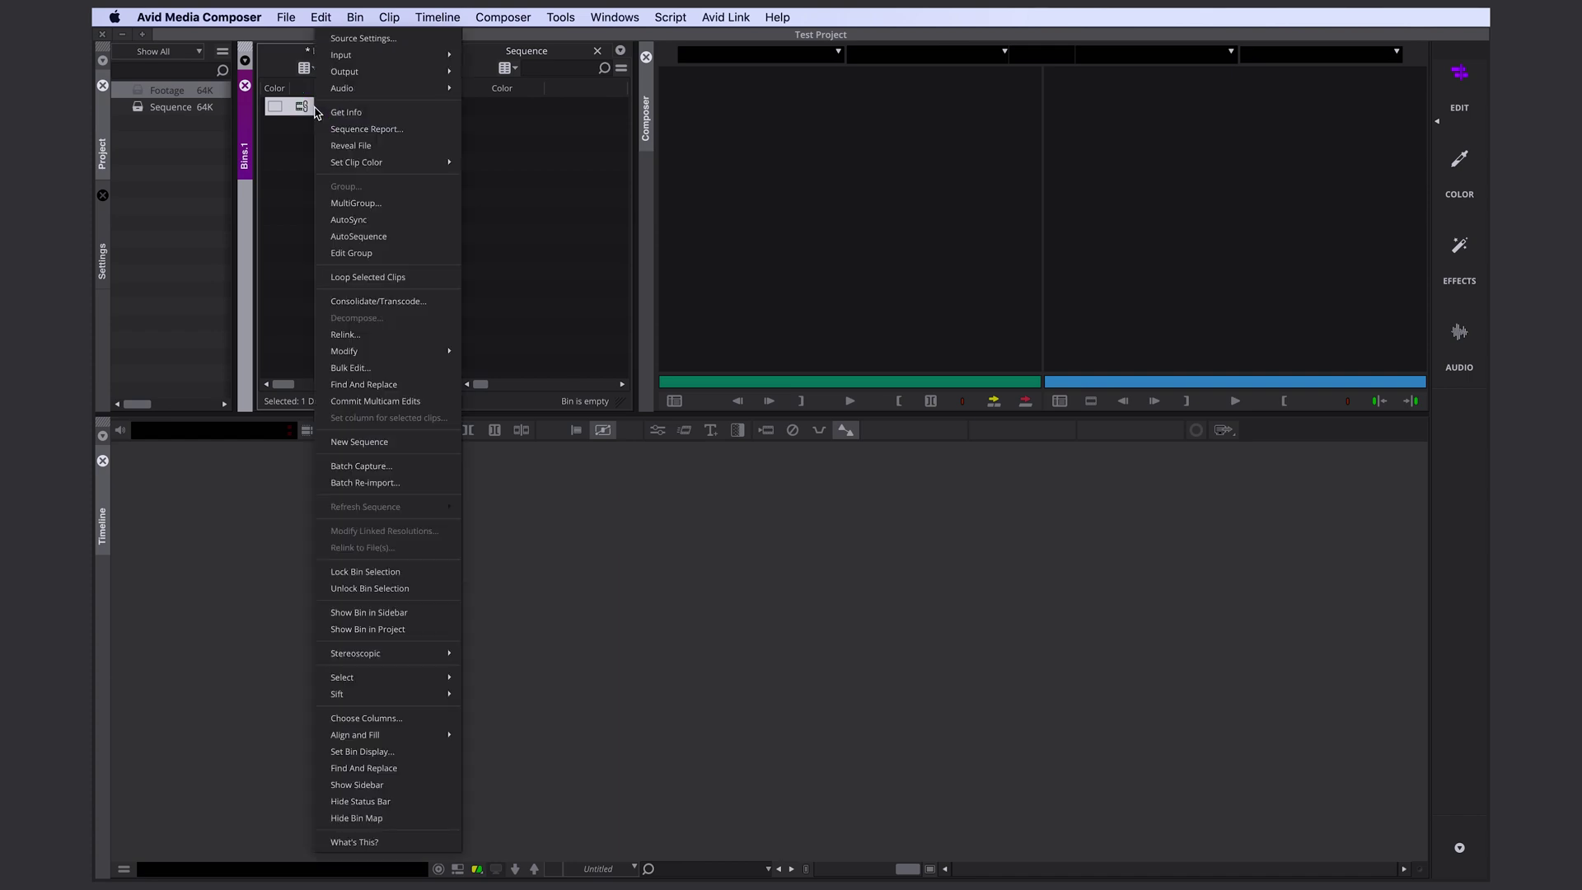
left_click(398, 302)
left_click(574, 269)
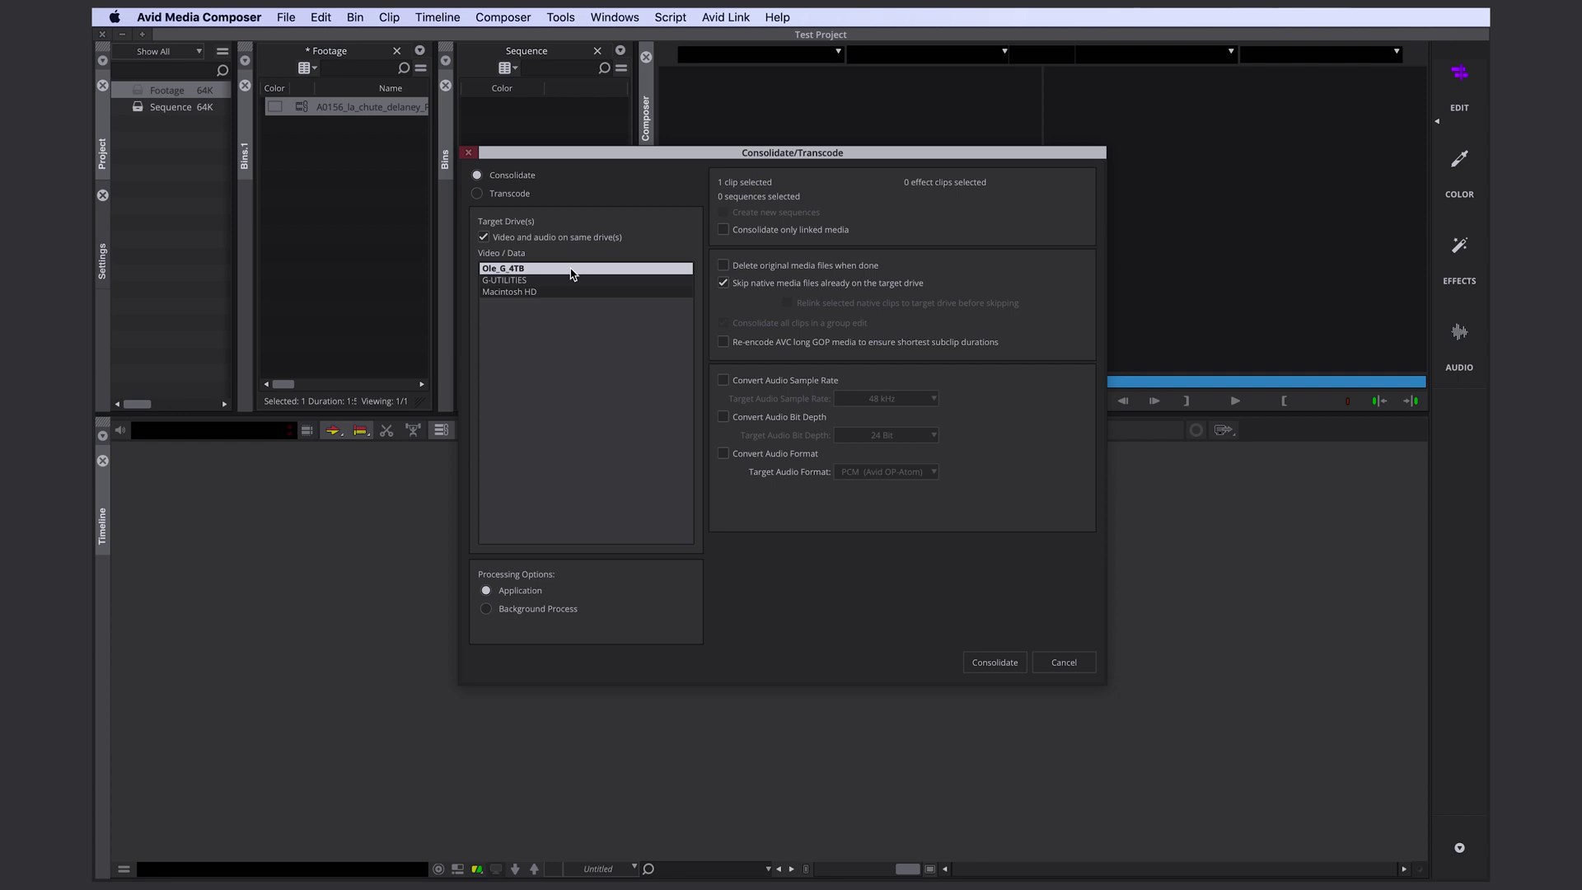
left_click(995, 663)
left_click(913, 499)
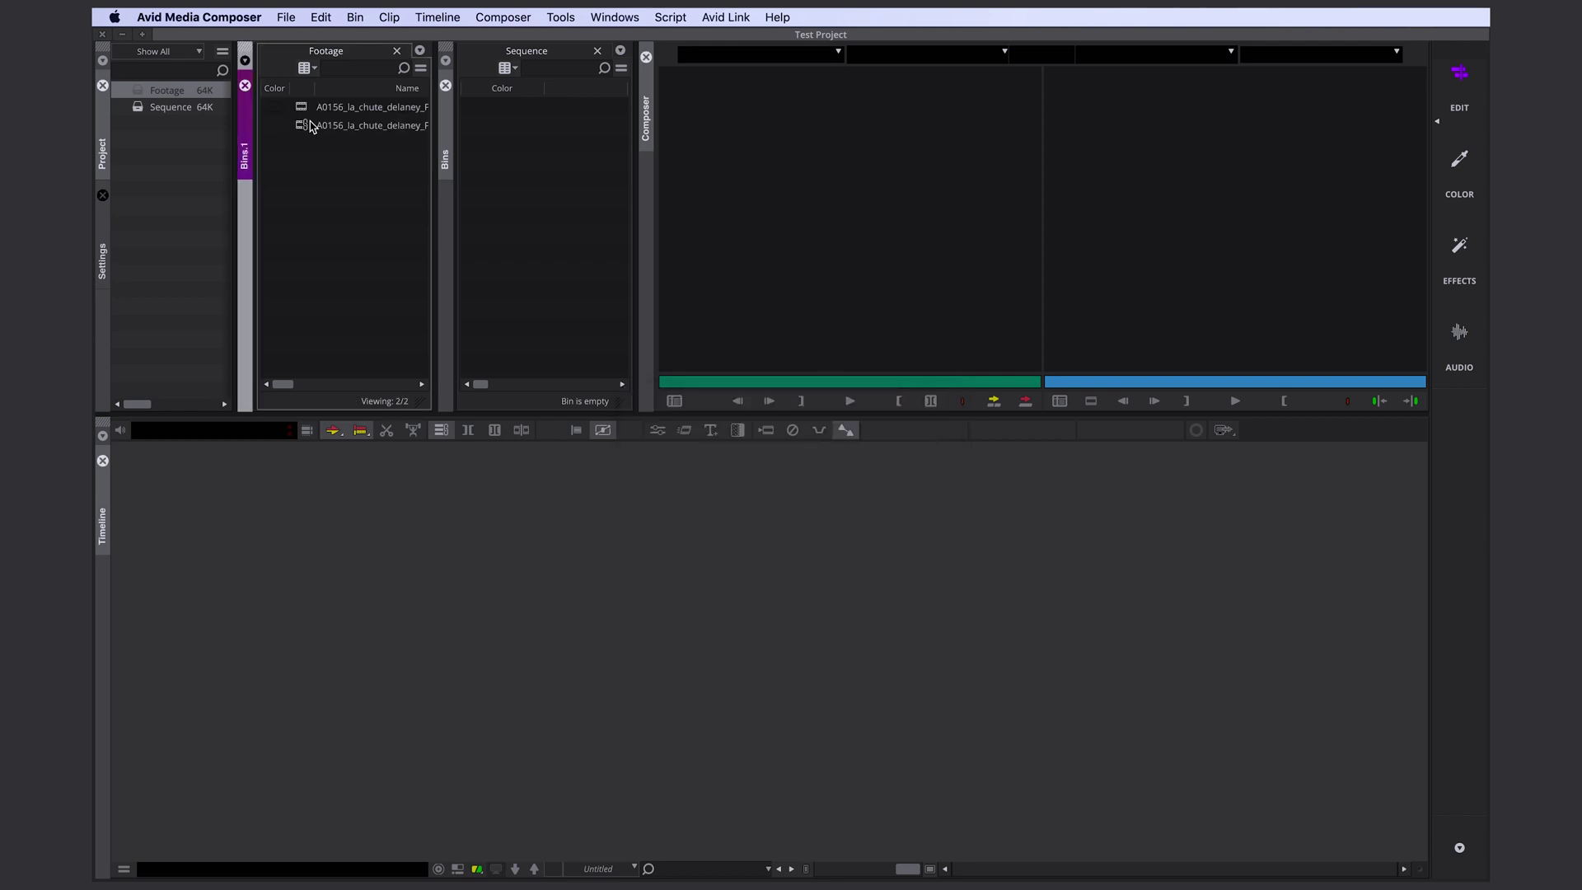
left_click(303, 112)
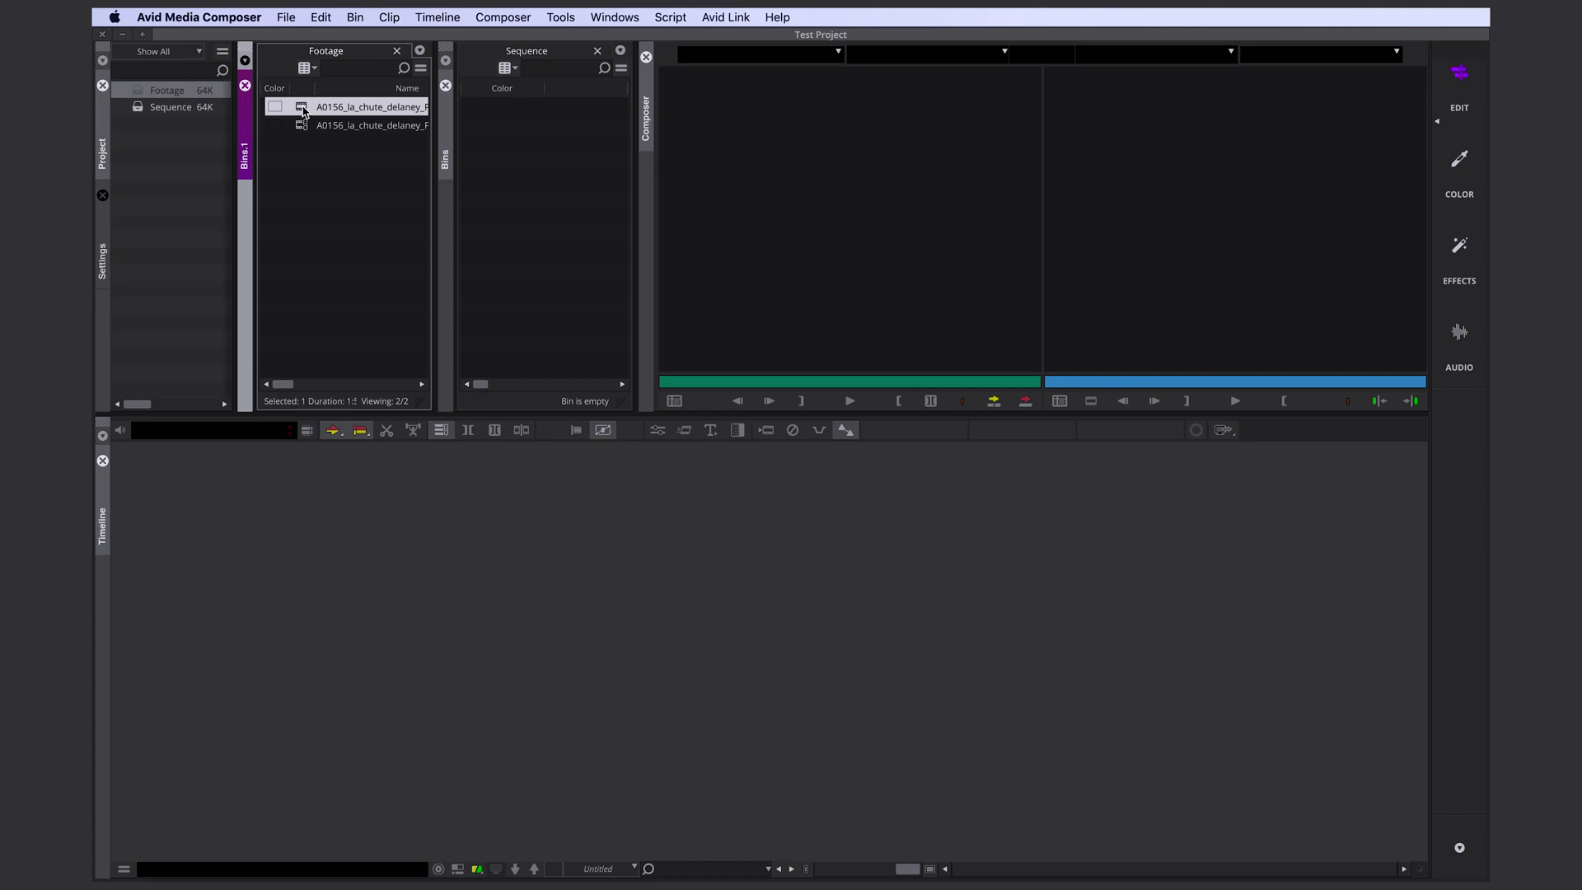
double_click(303, 113)
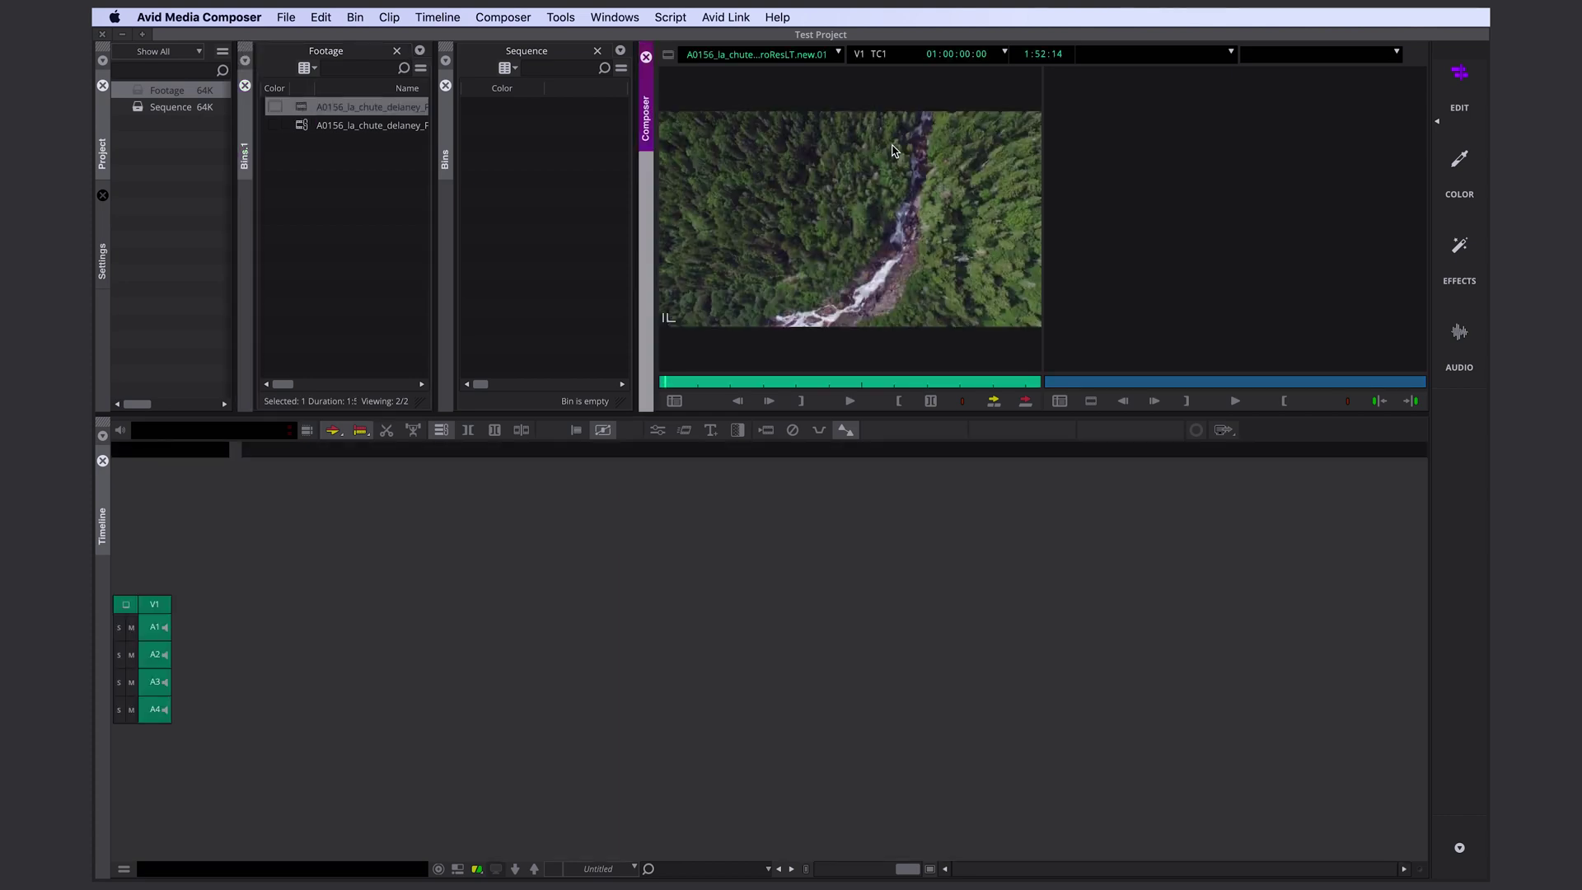
left_click_drag(704, 385, 694, 399)
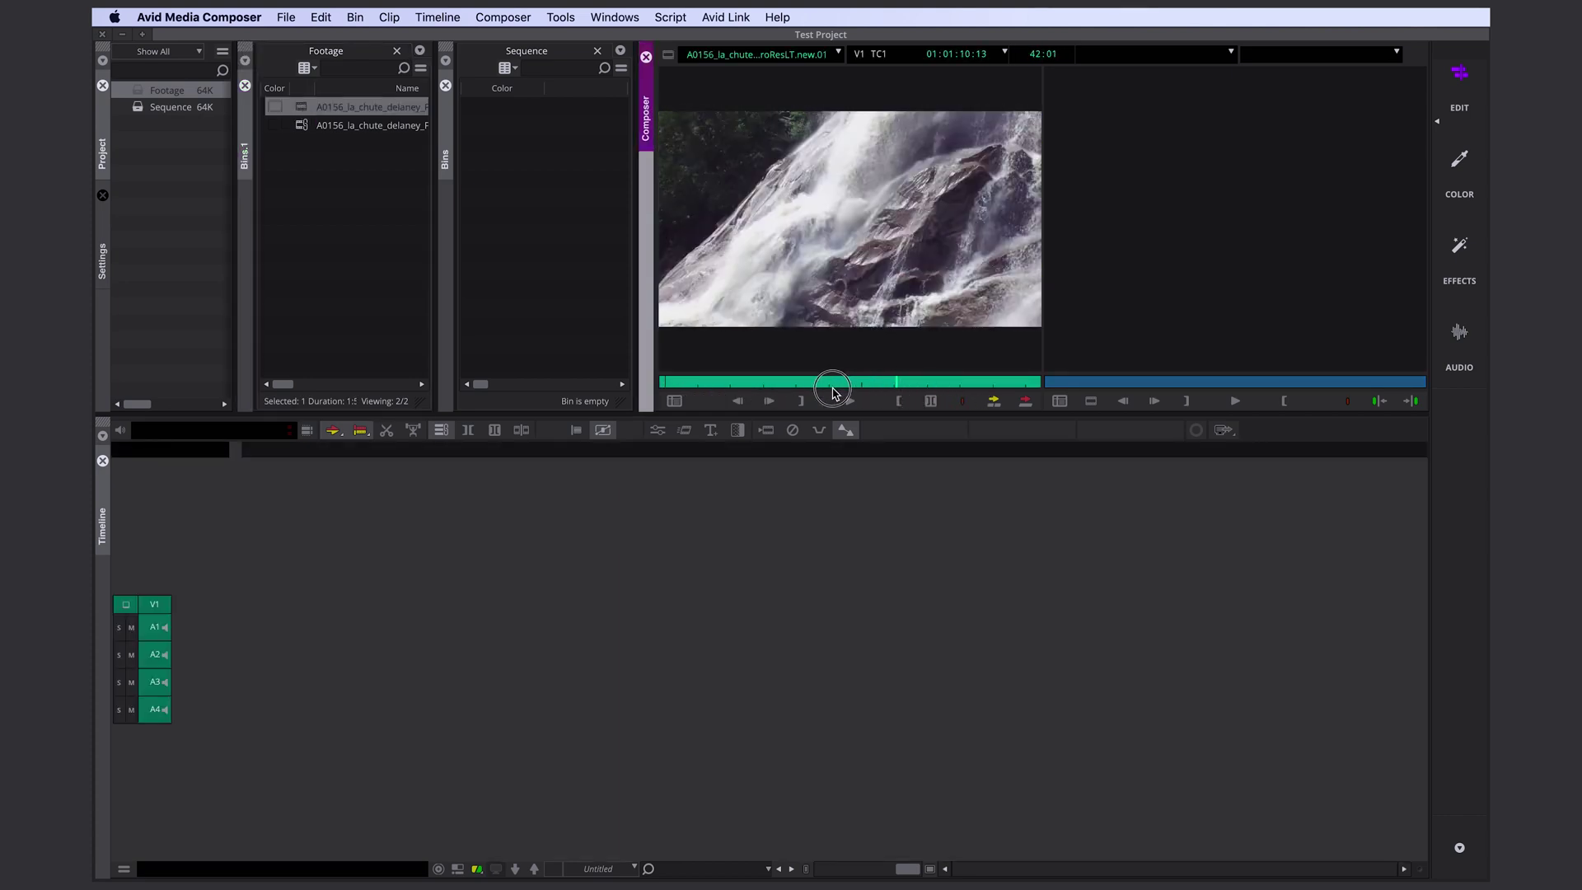
key("space")
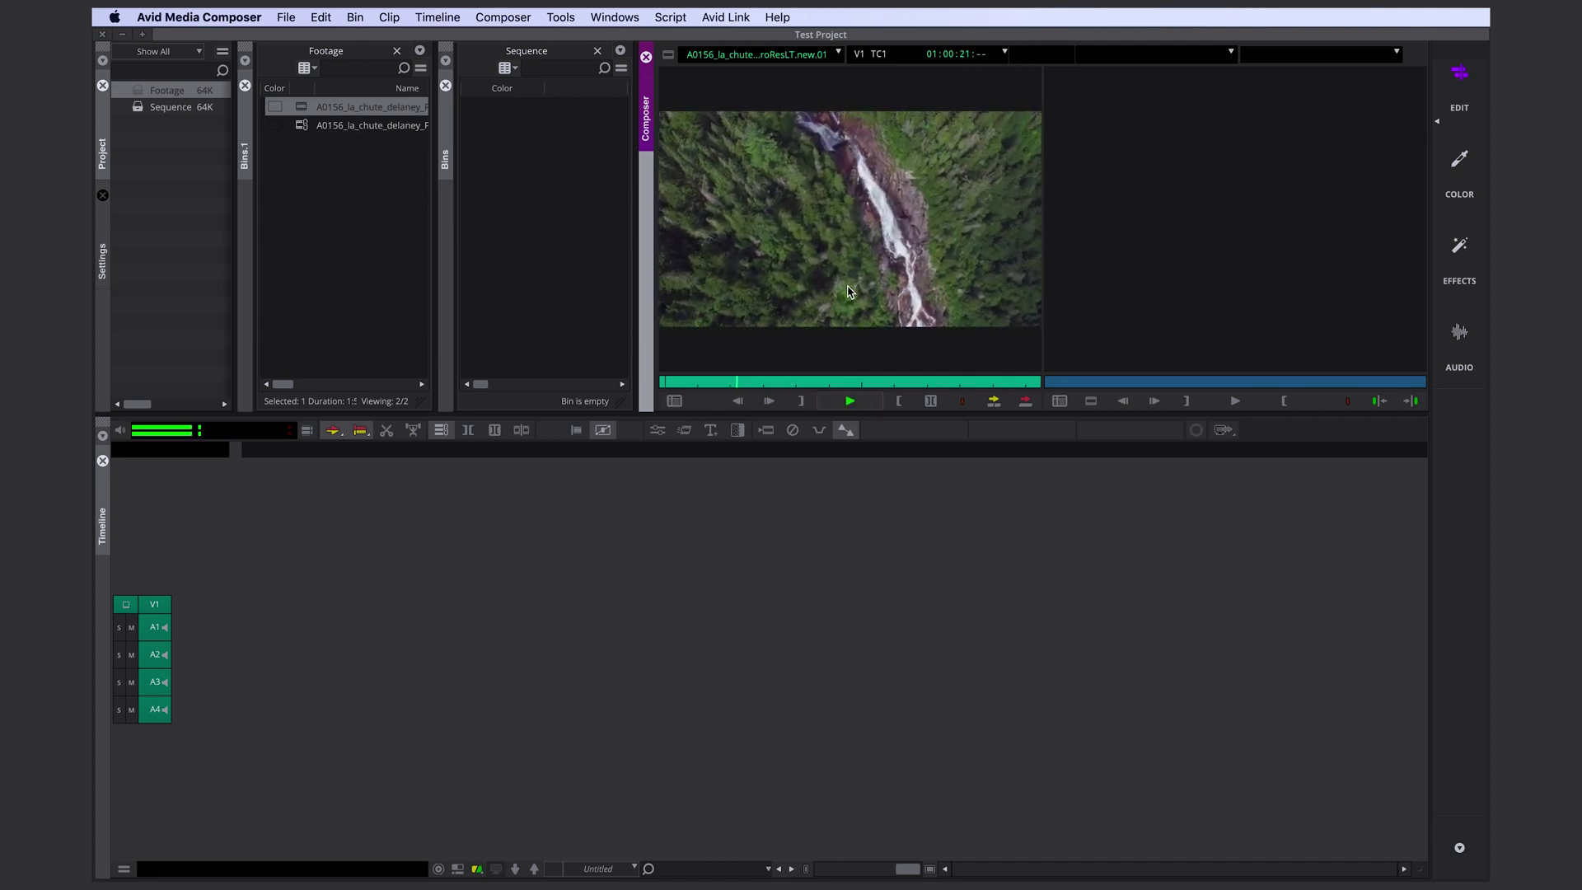
key("space")
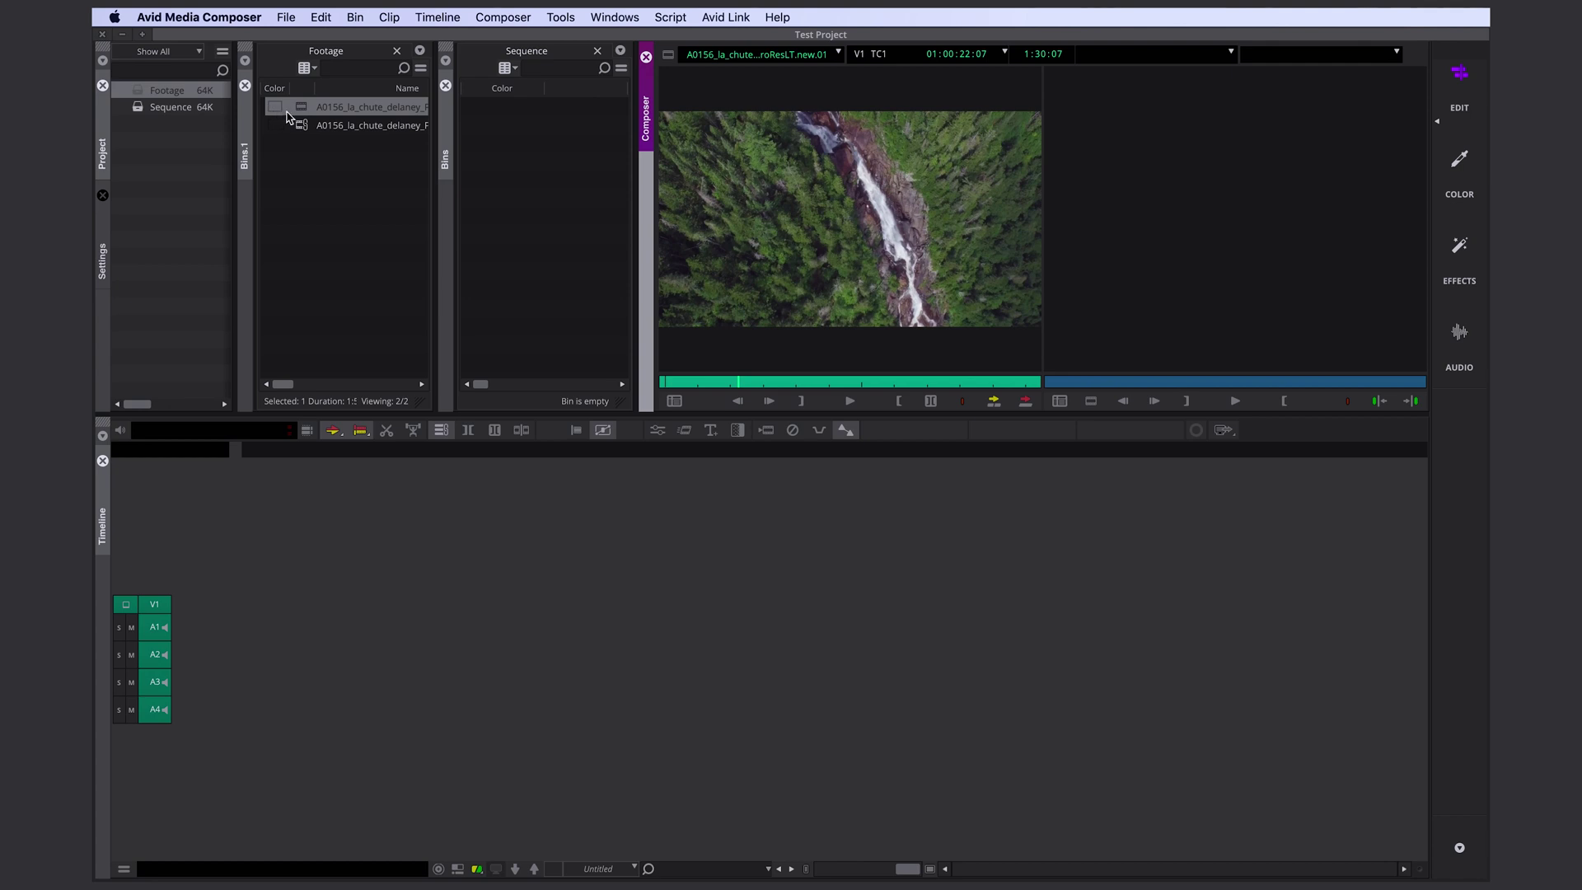
left_click(303, 112)
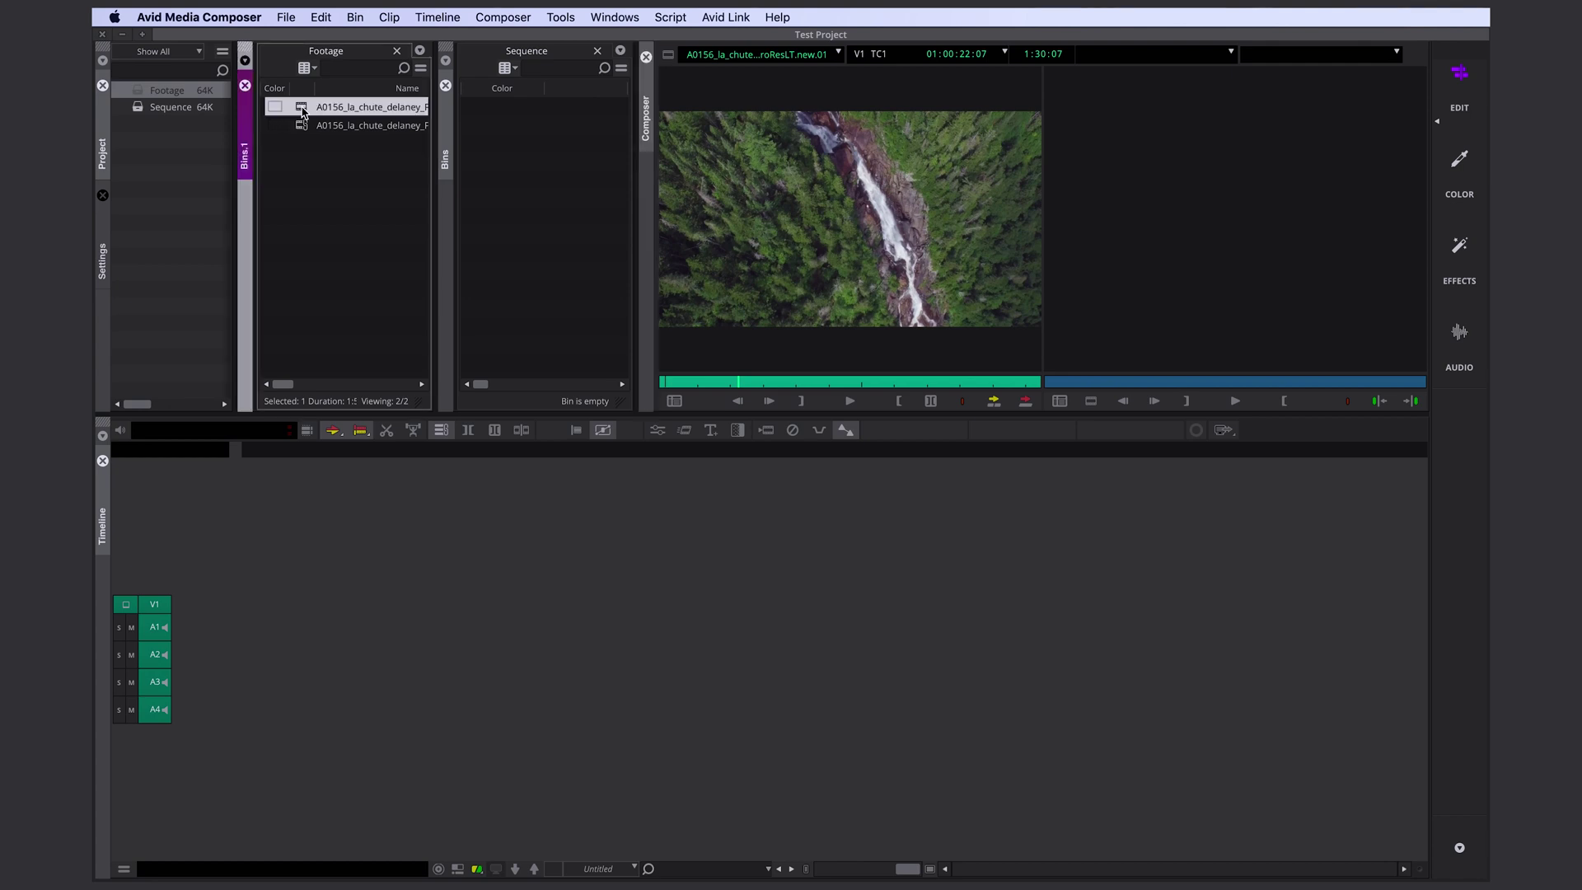
double_click(302, 112, "alt")
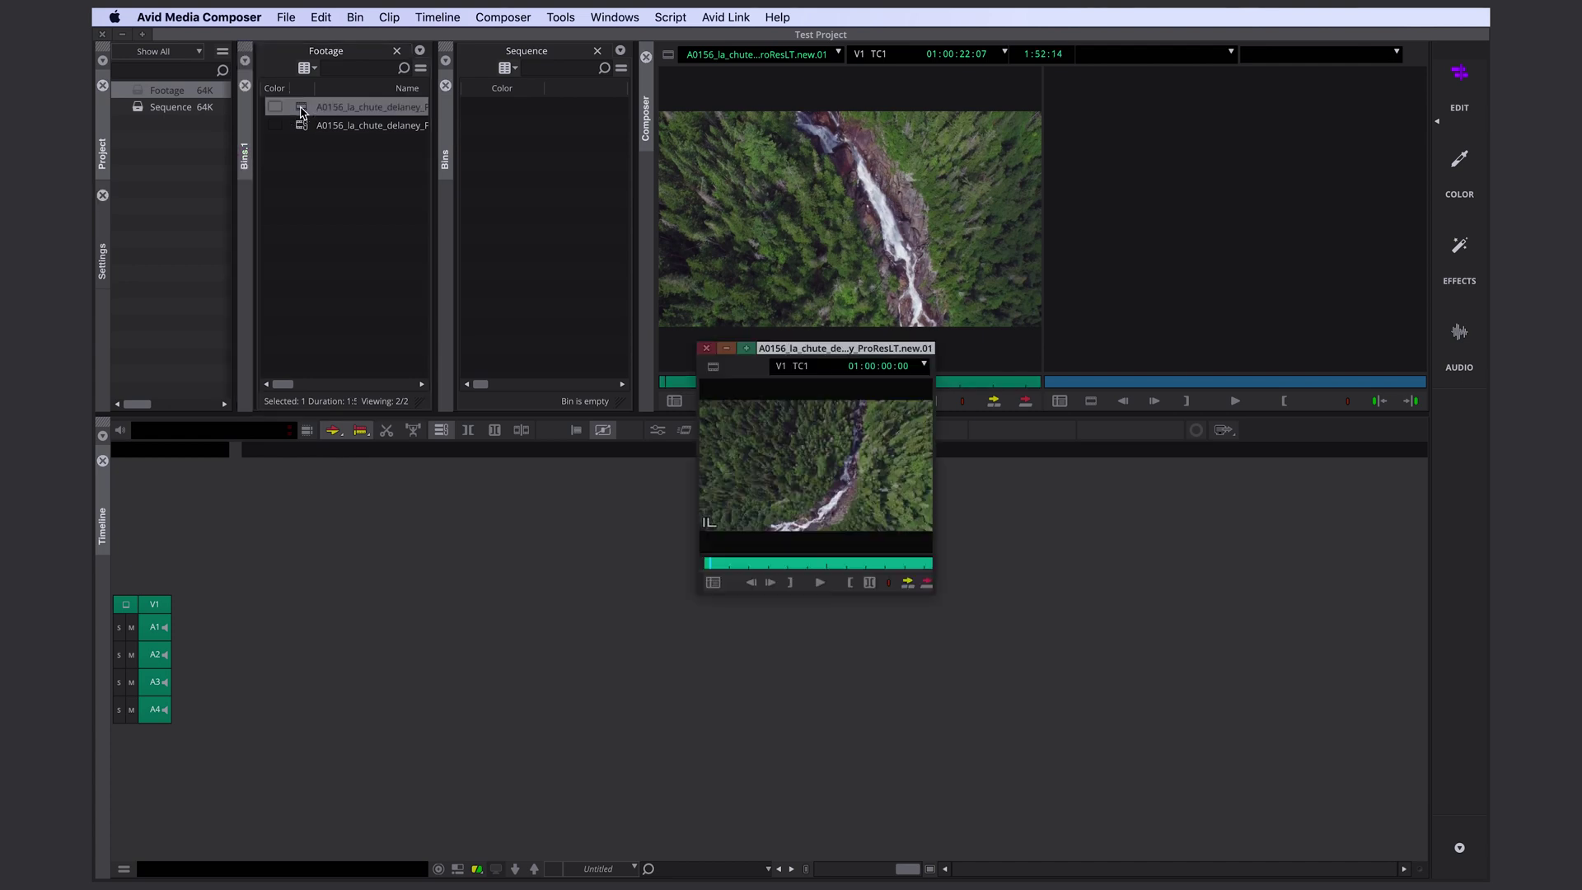
left_click_drag(875, 350, 491, 98)
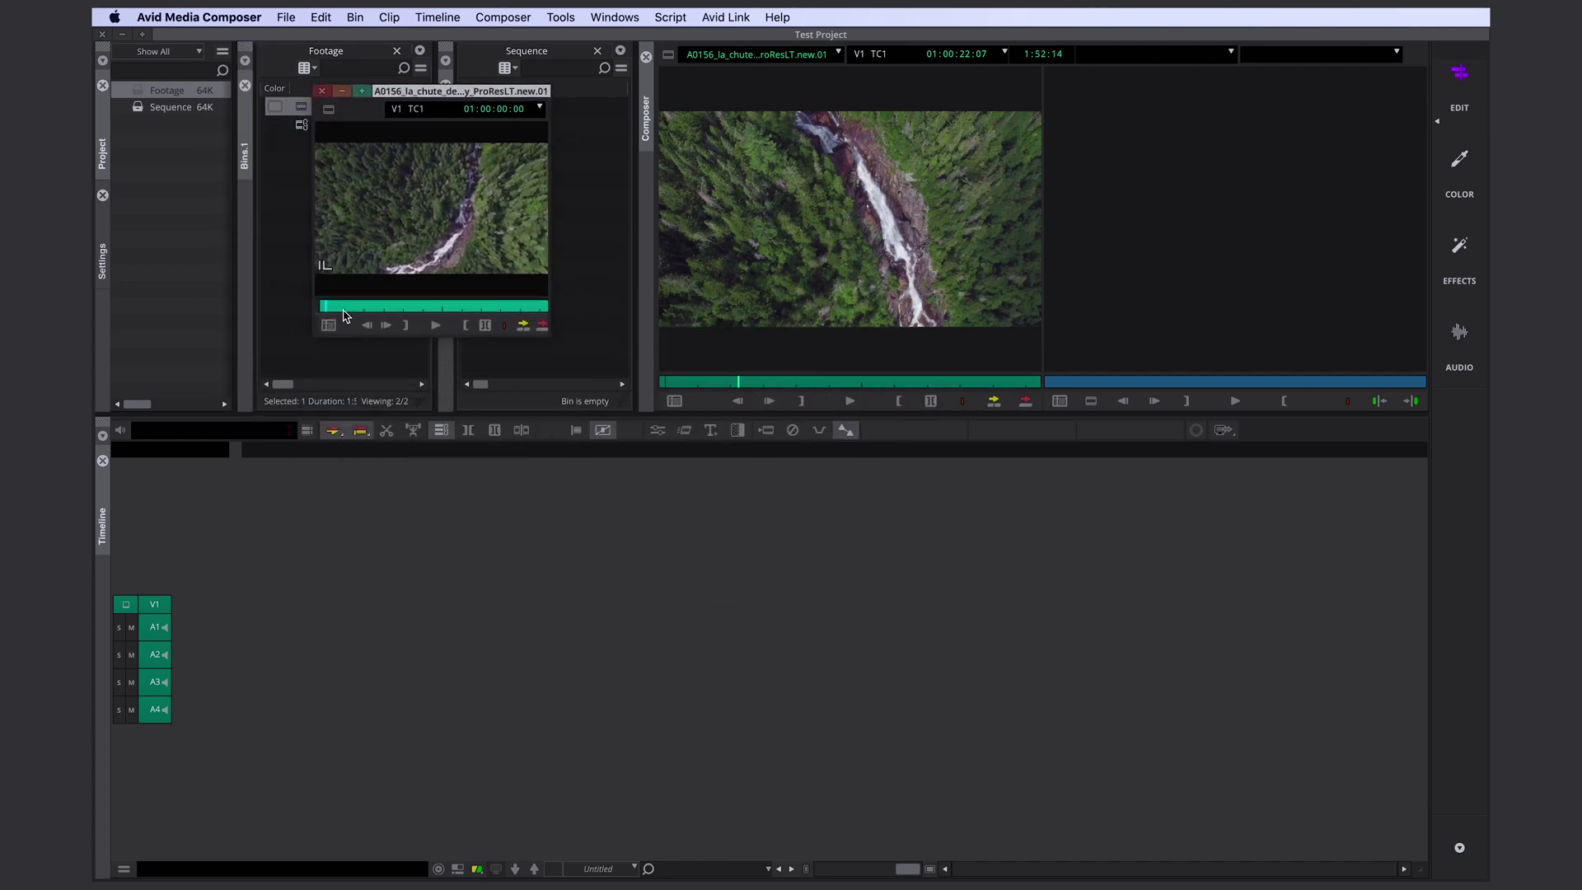
left_click_drag(367, 308, 398, 308)
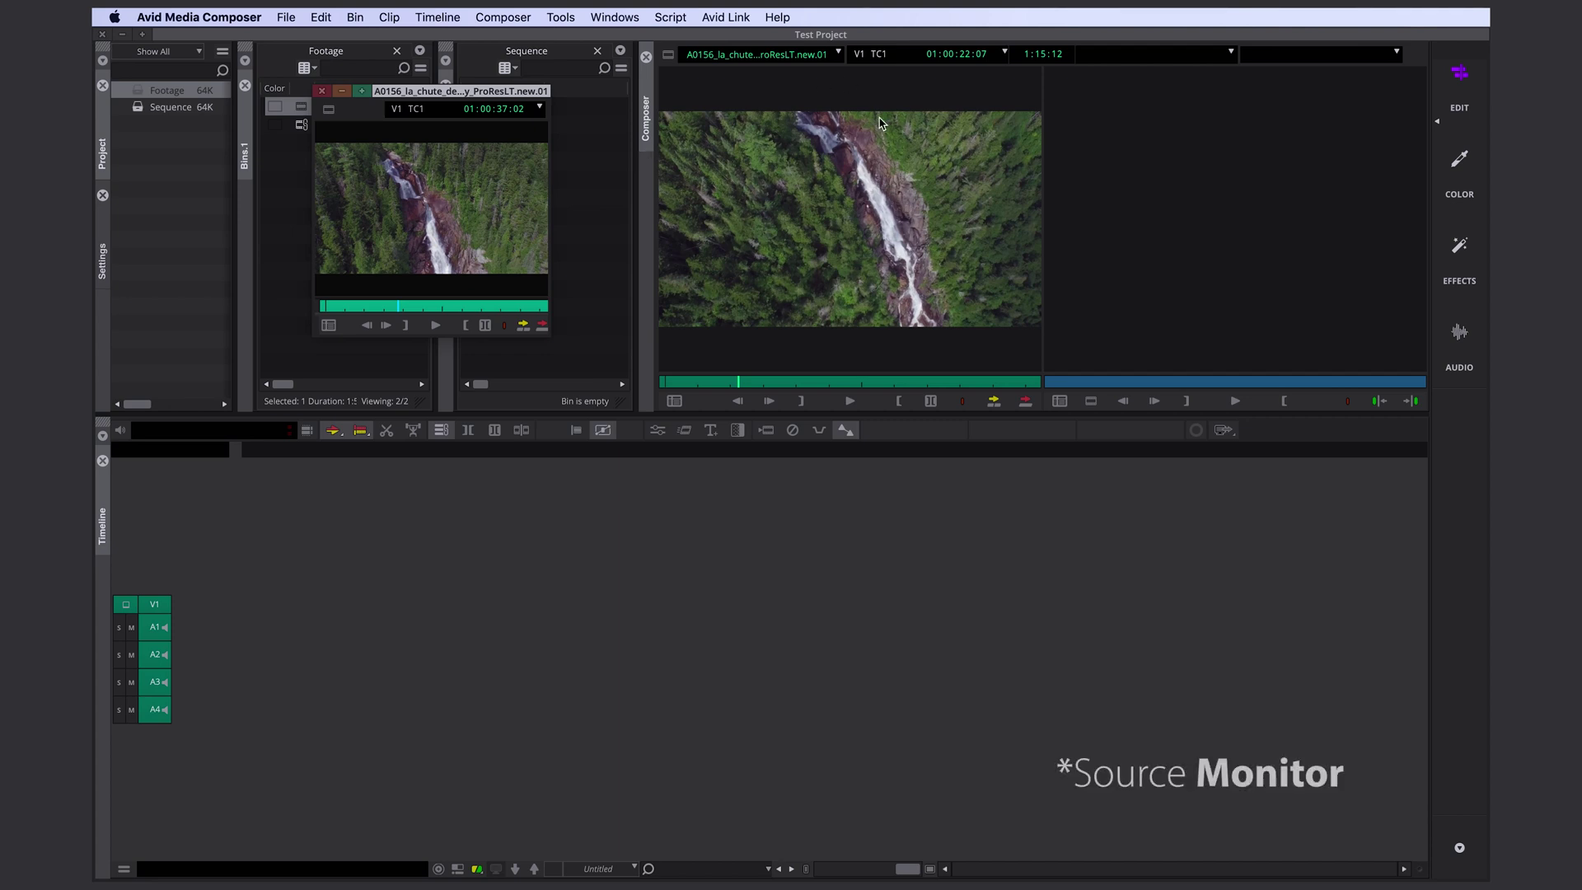
left_click(321, 92)
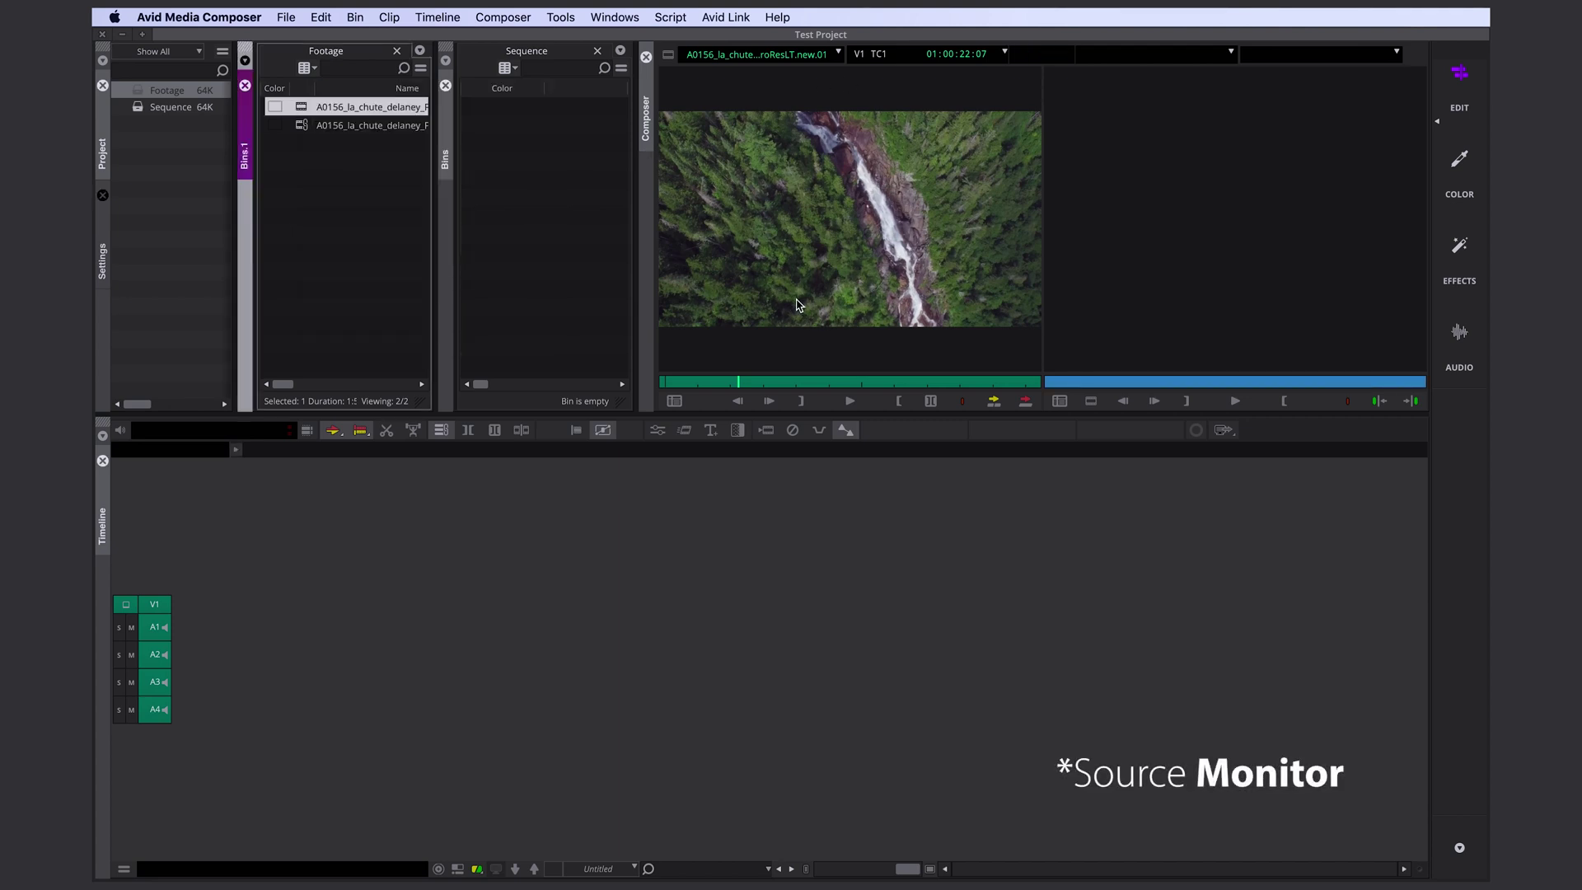
left_click(799, 306)
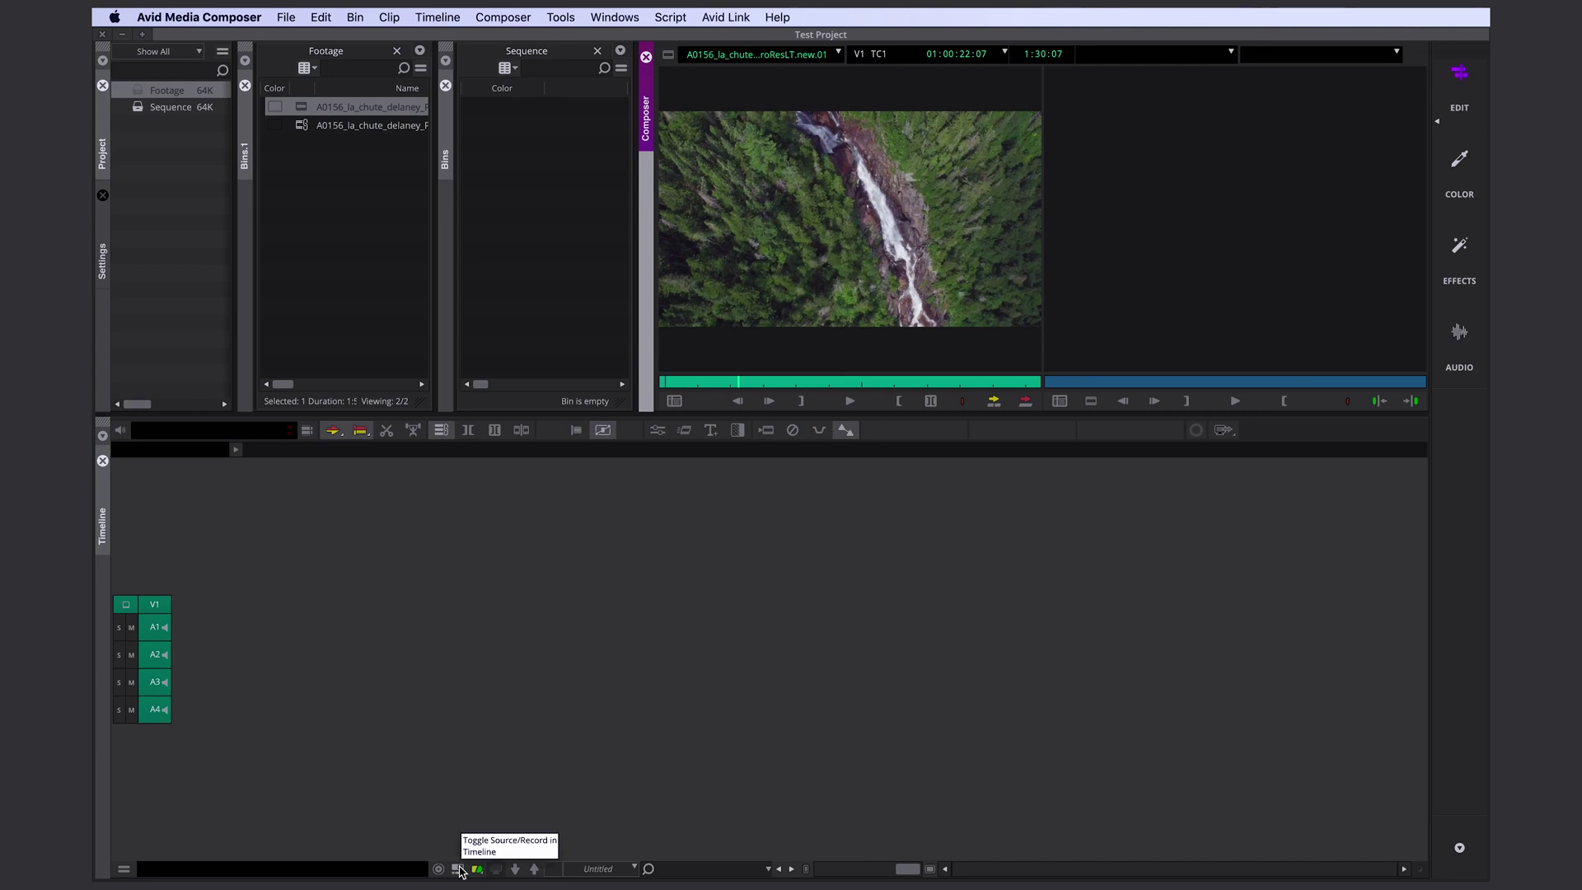
Step: Switch the timeline to the source clip, scrub through it, and display A1's audio waveform
left_click(457, 869)
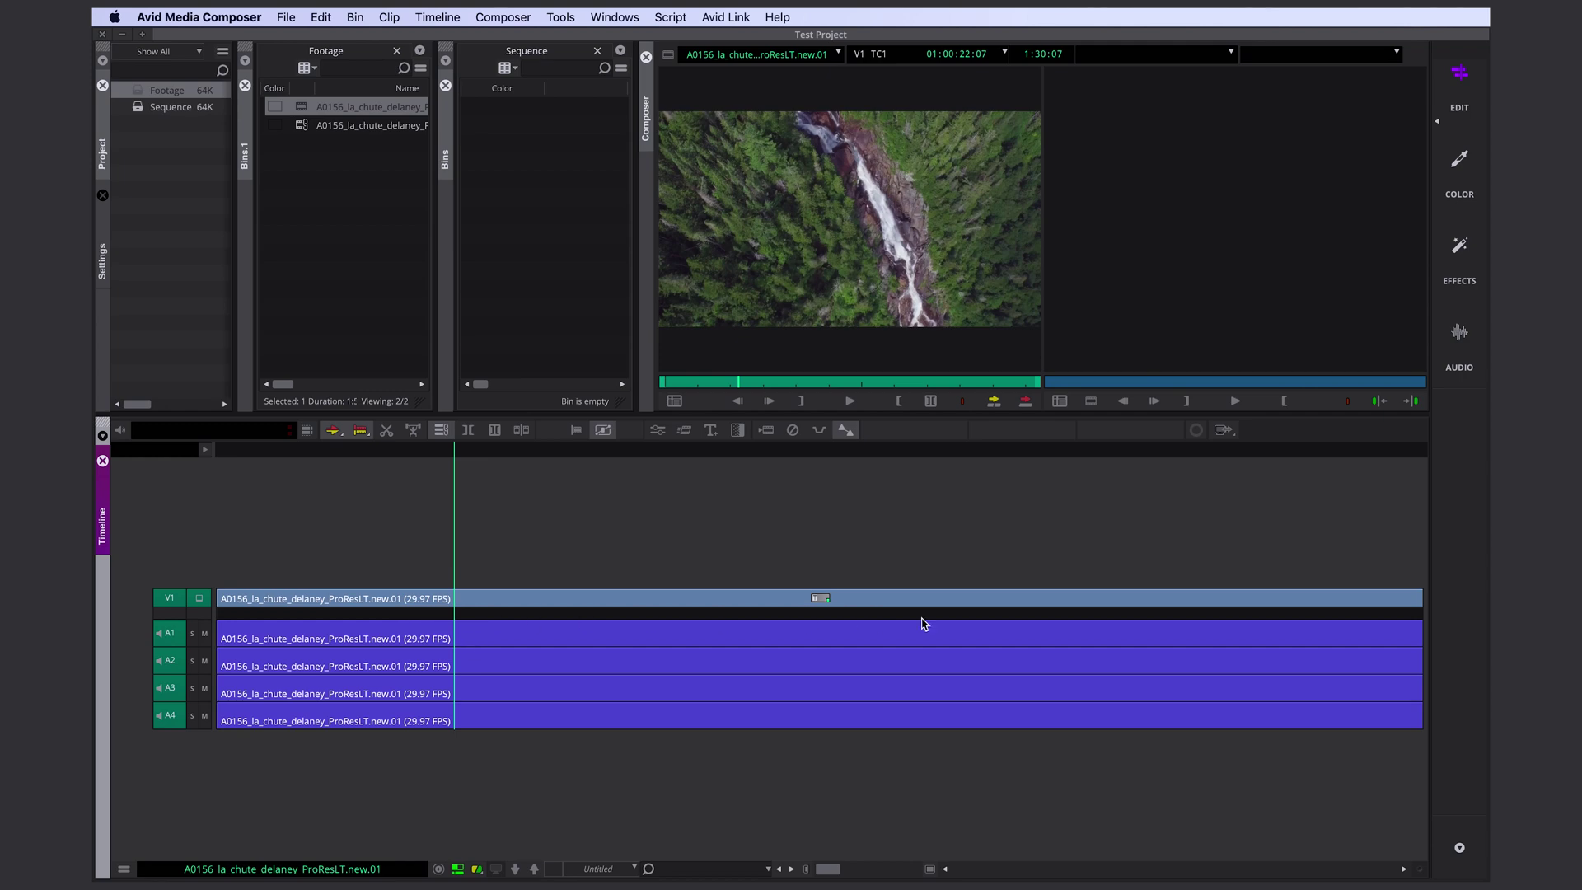
mouse_move(468, 652)
left_mouse_down()
mouse_move(962, 648)
mouse_move(312, 676)
left_mouse_up()
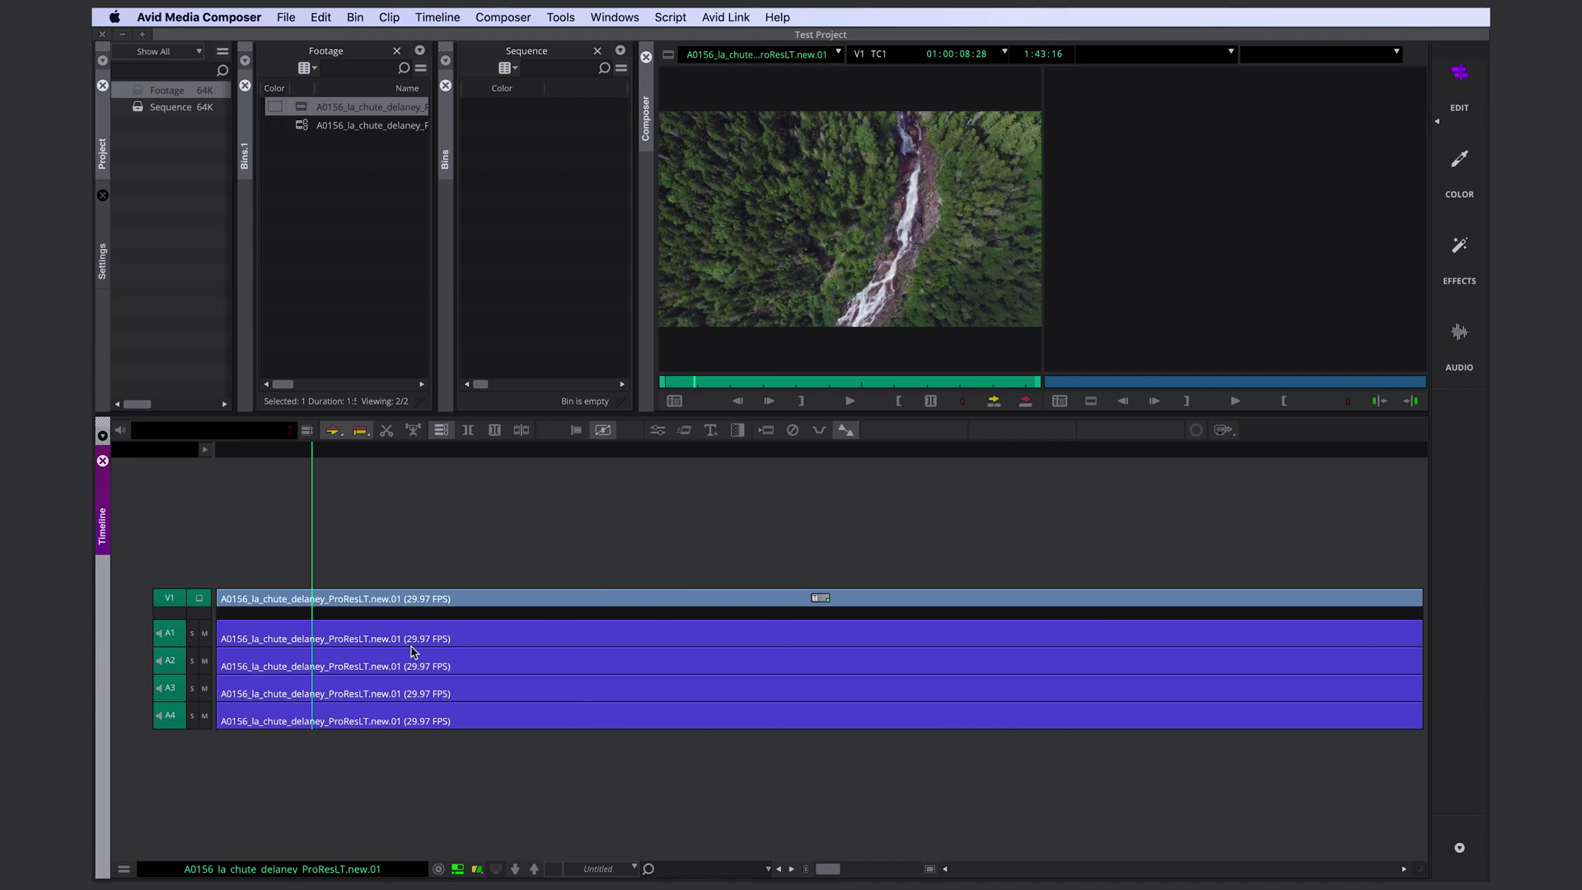
left_click_drag(420, 679, 1217, 697)
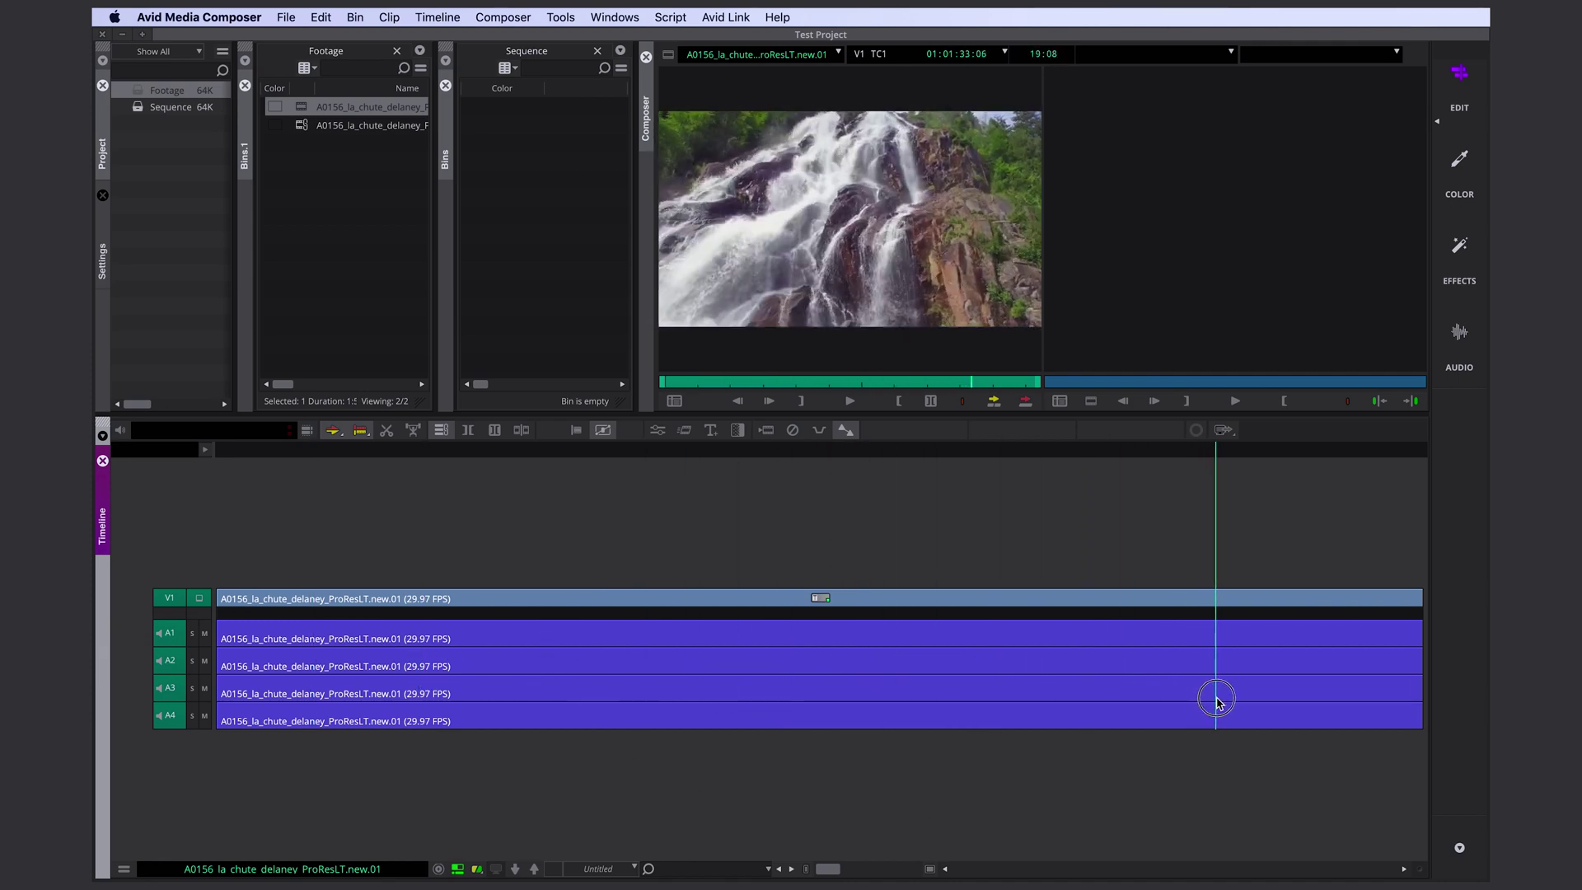
left_click(206, 450)
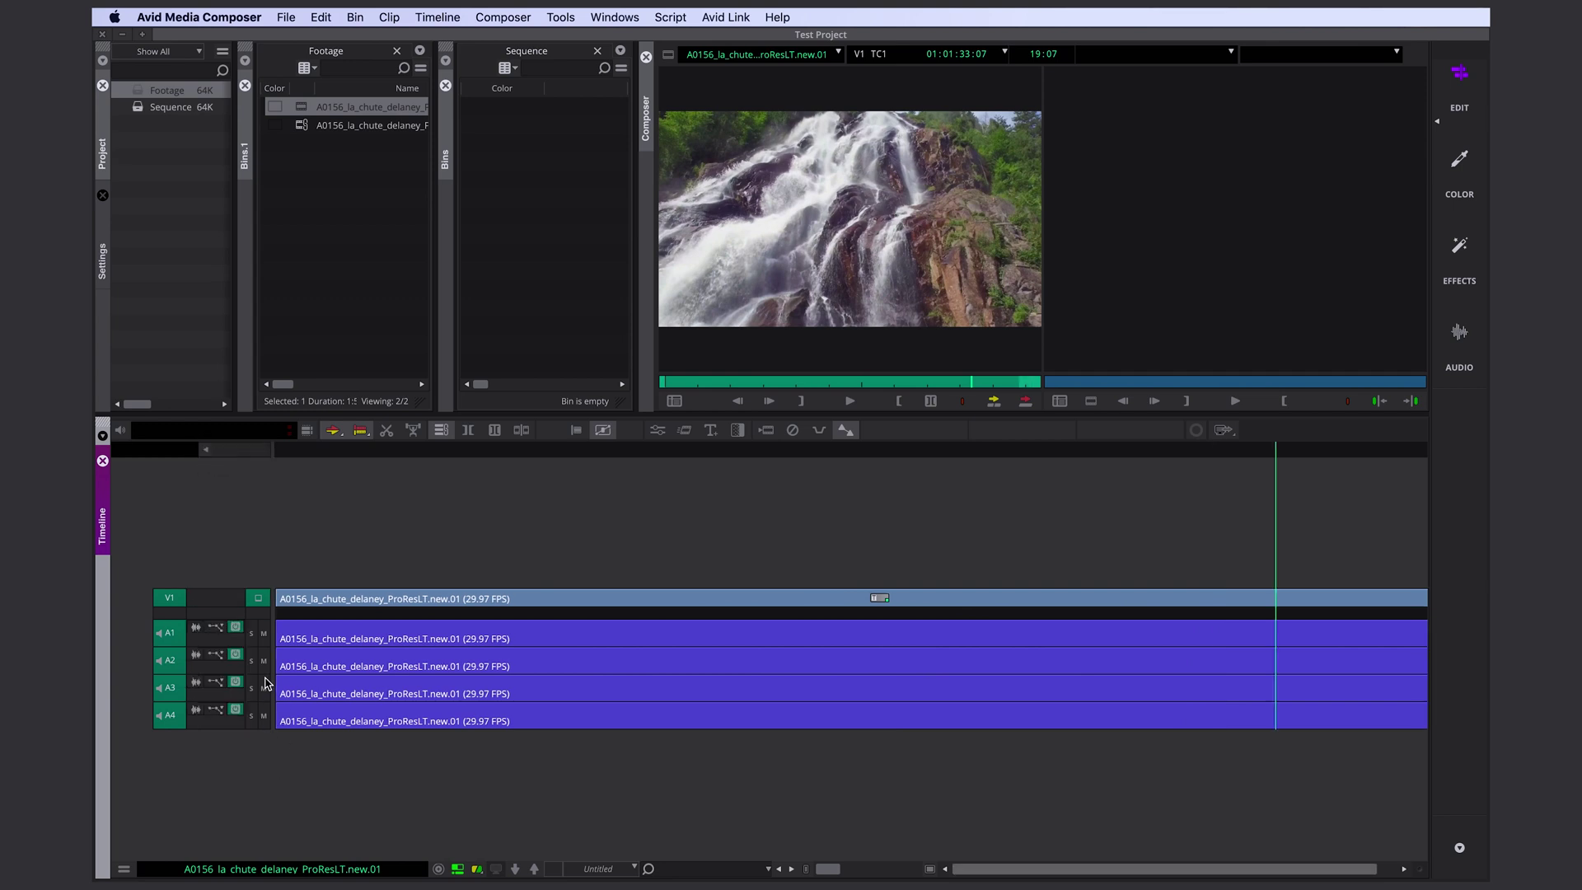
left_click(239, 628)
left_click(236, 628)
left_click(196, 628)
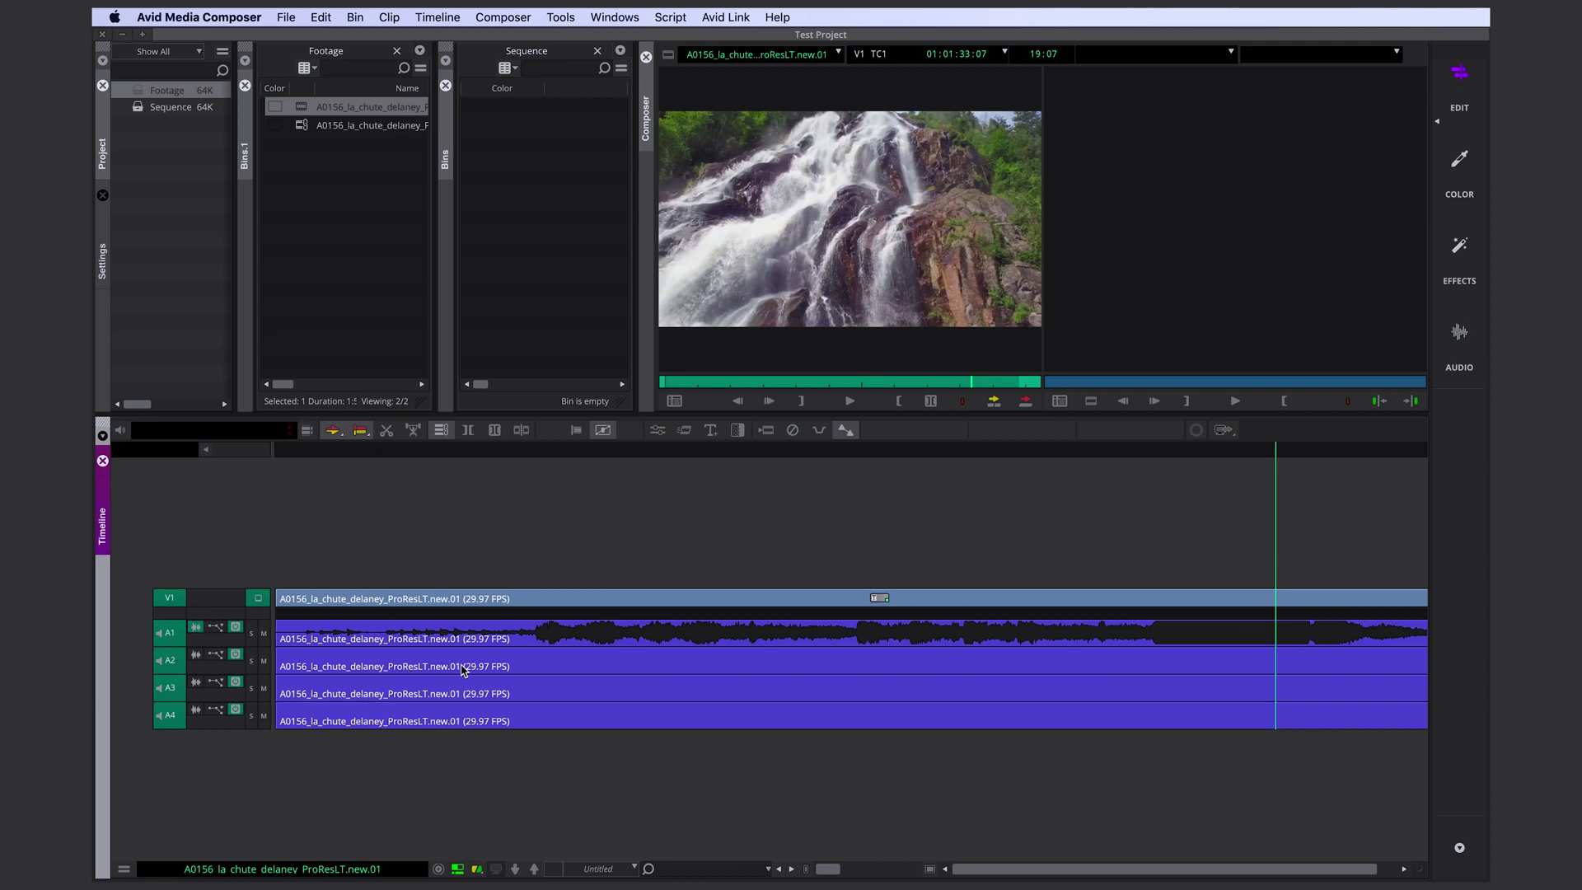
Step: Mark an In and an Out point around an 8:12-long section of the waterfall clip
mouse_move(894, 661)
left_mouse_down()
mouse_move(626, 676)
mouse_move(939, 651)
left_mouse_up()
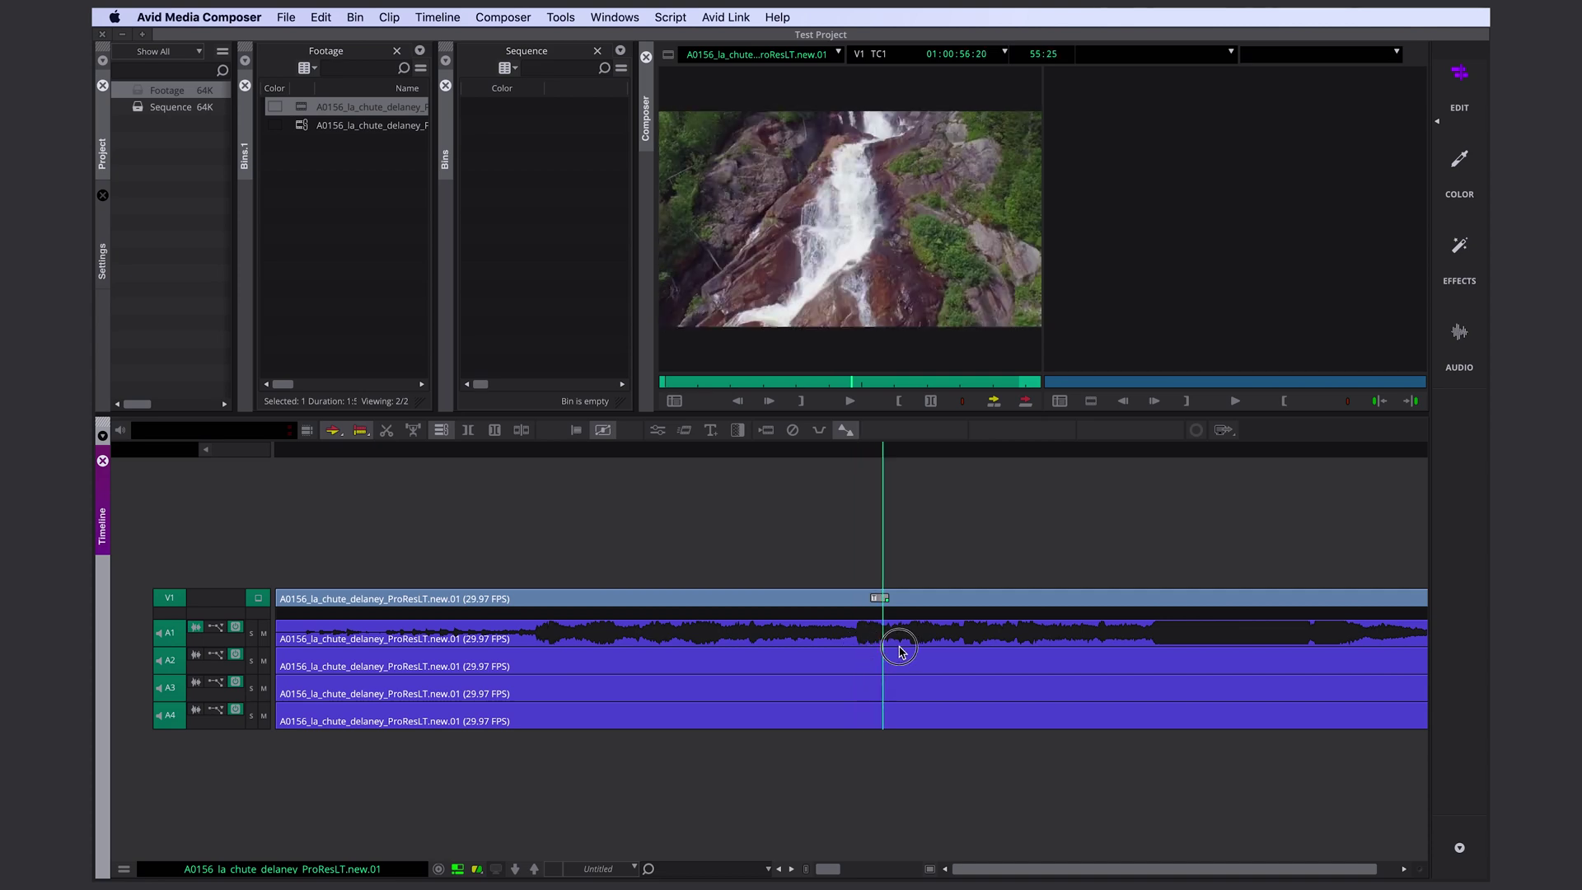
left_click_drag(913, 670, 972, 688)
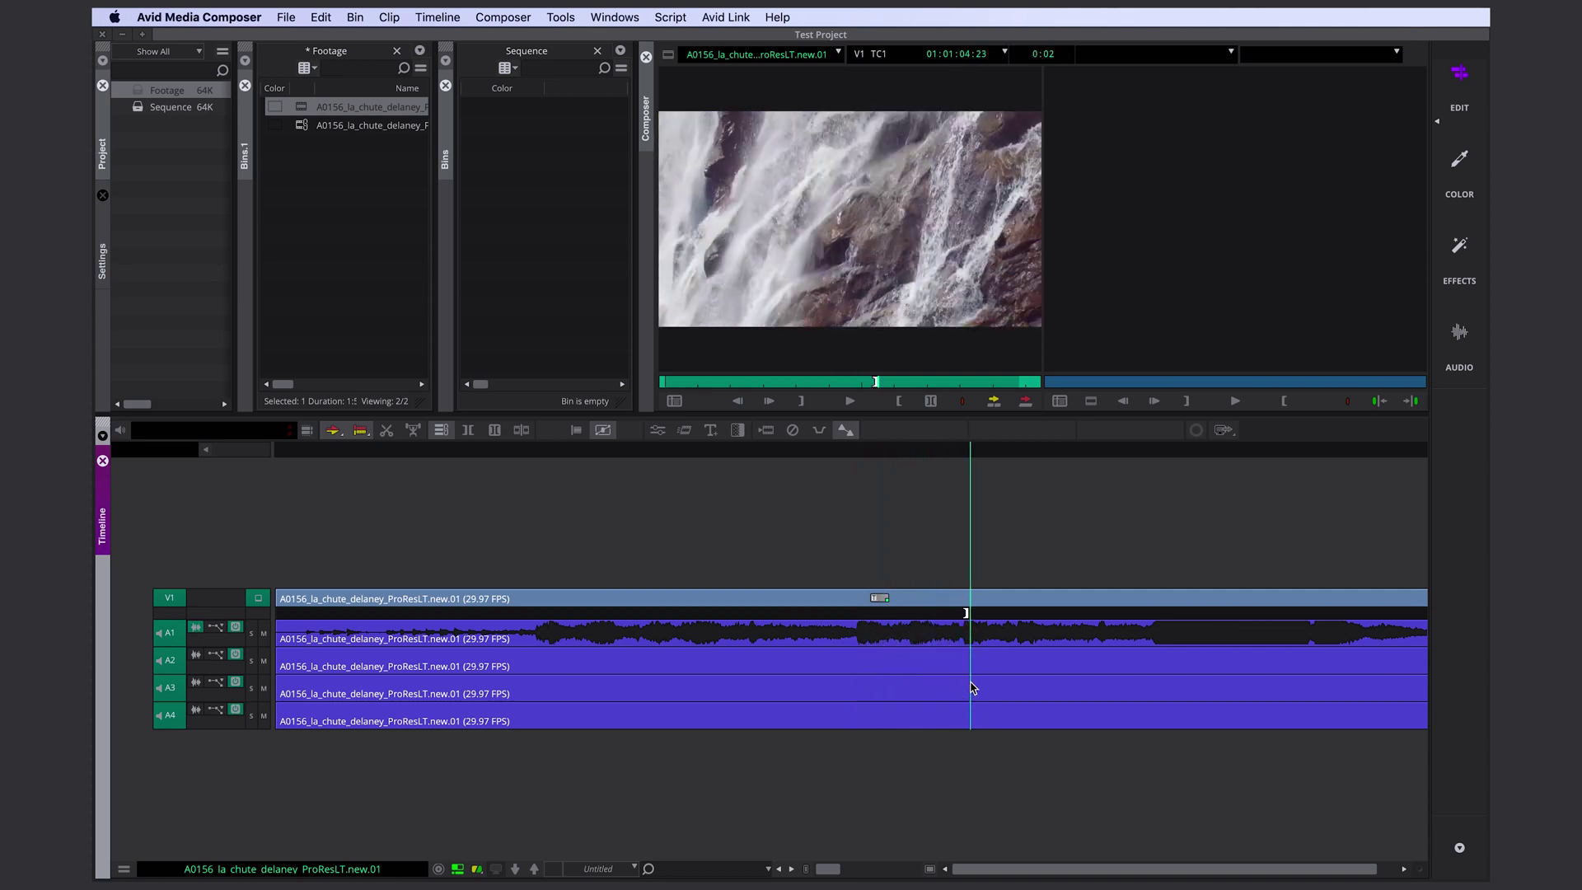
left_click(805, 403)
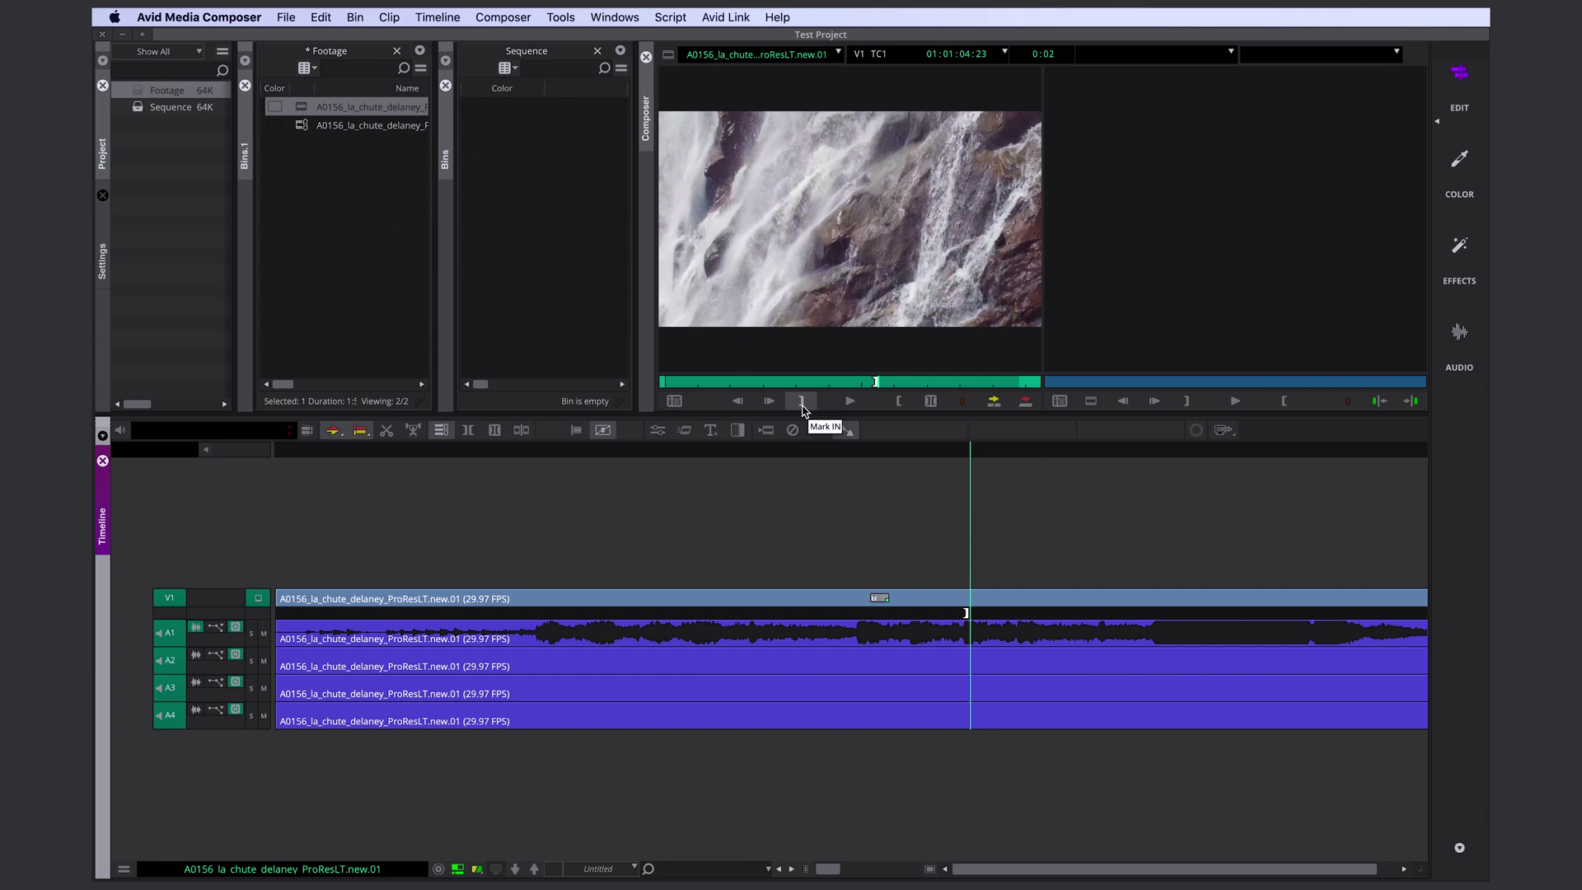
left_click_drag(972, 639, 1050, 651)
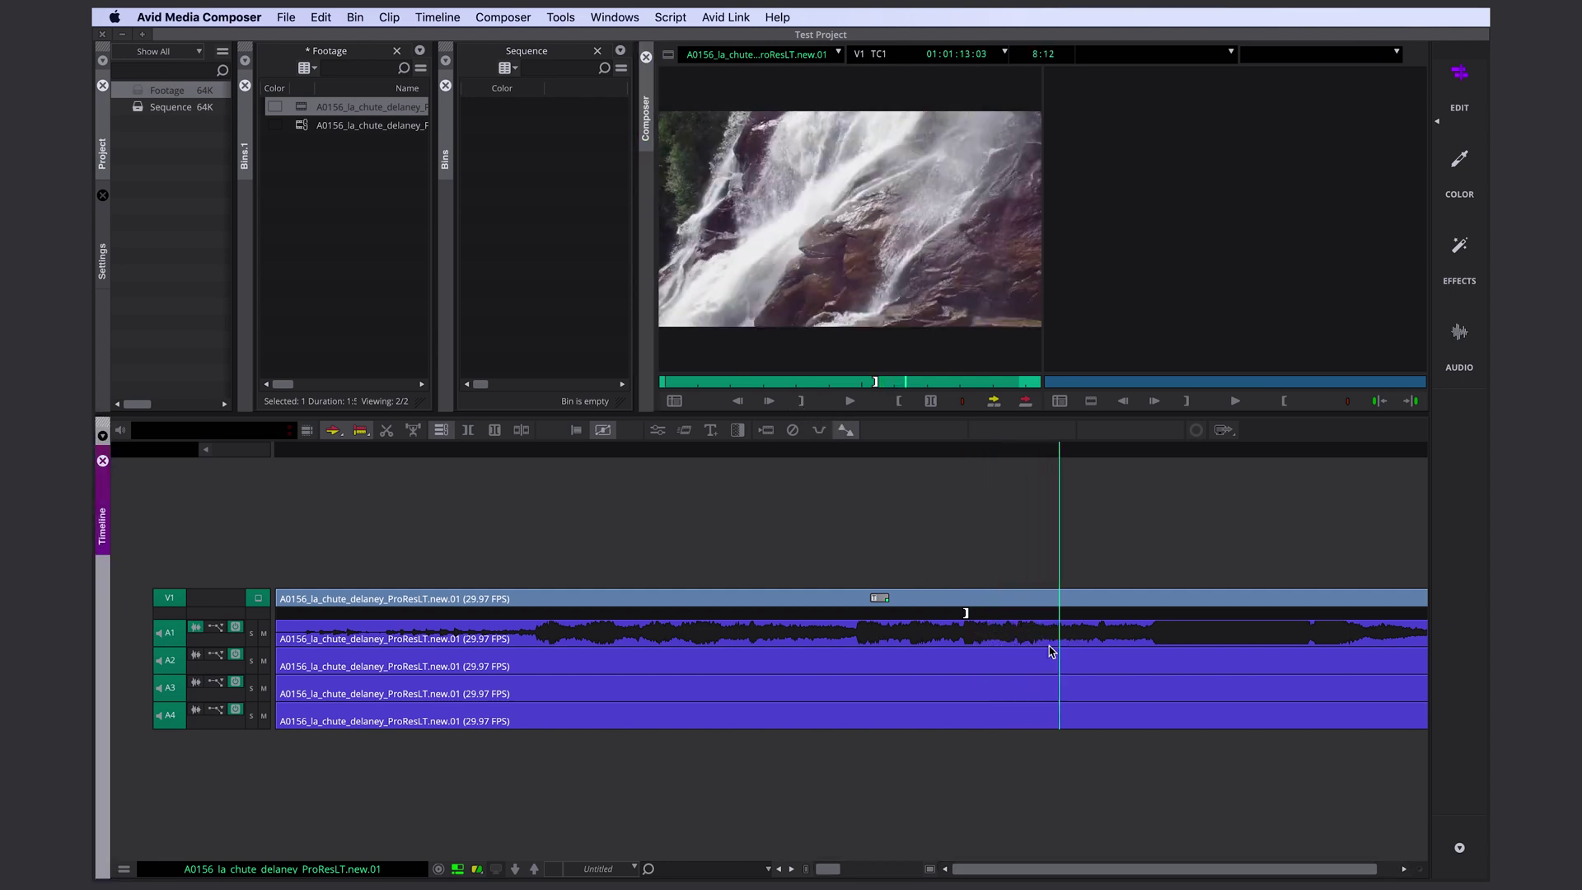
key("o")
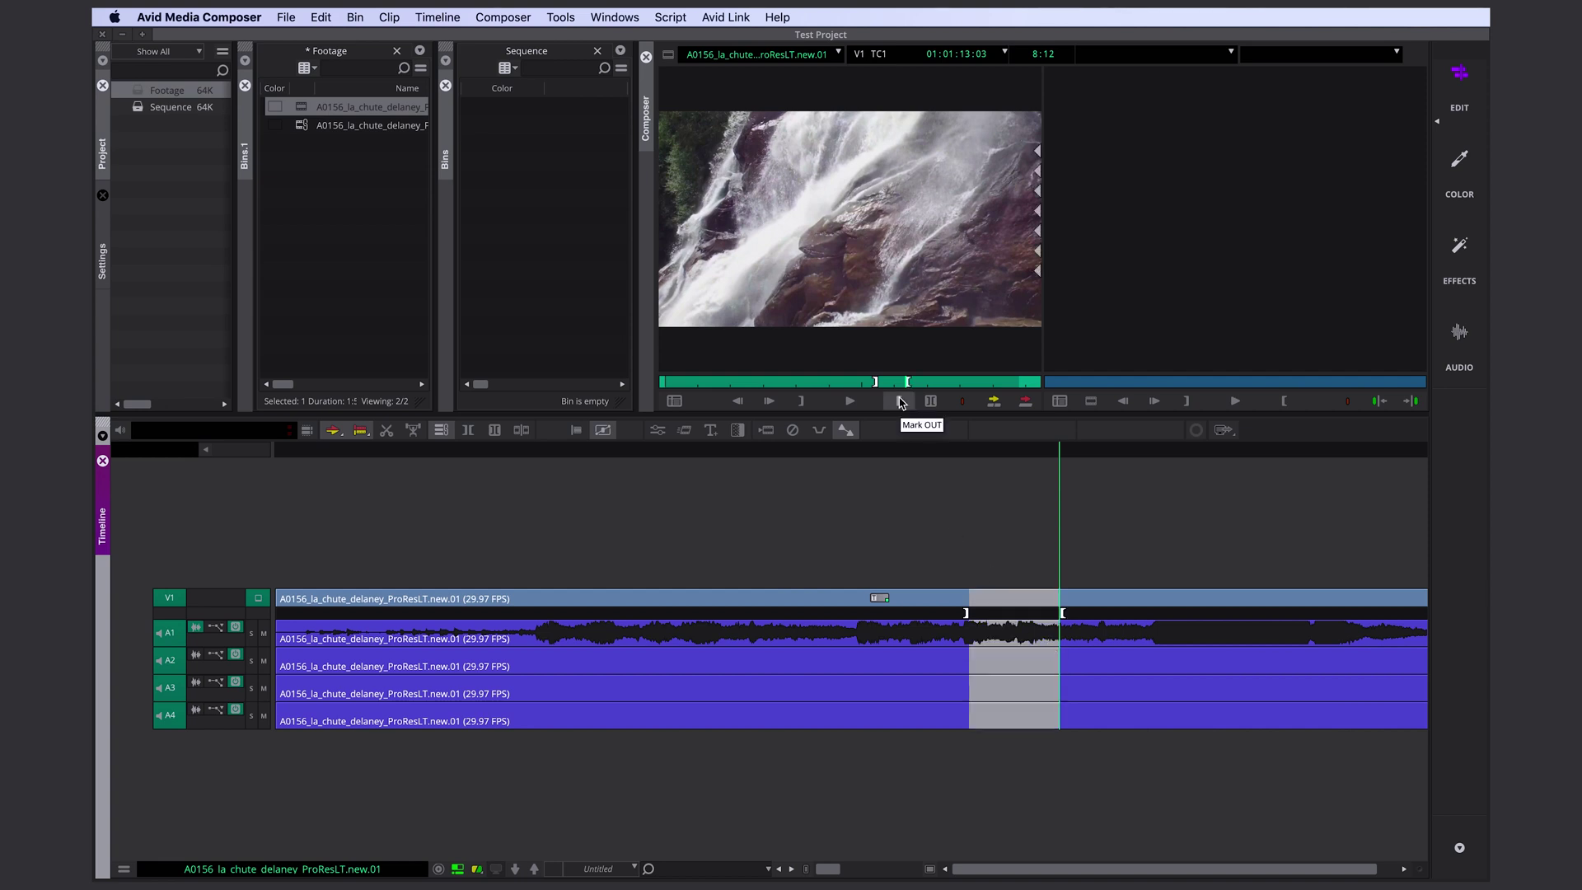
left_click(898, 402)
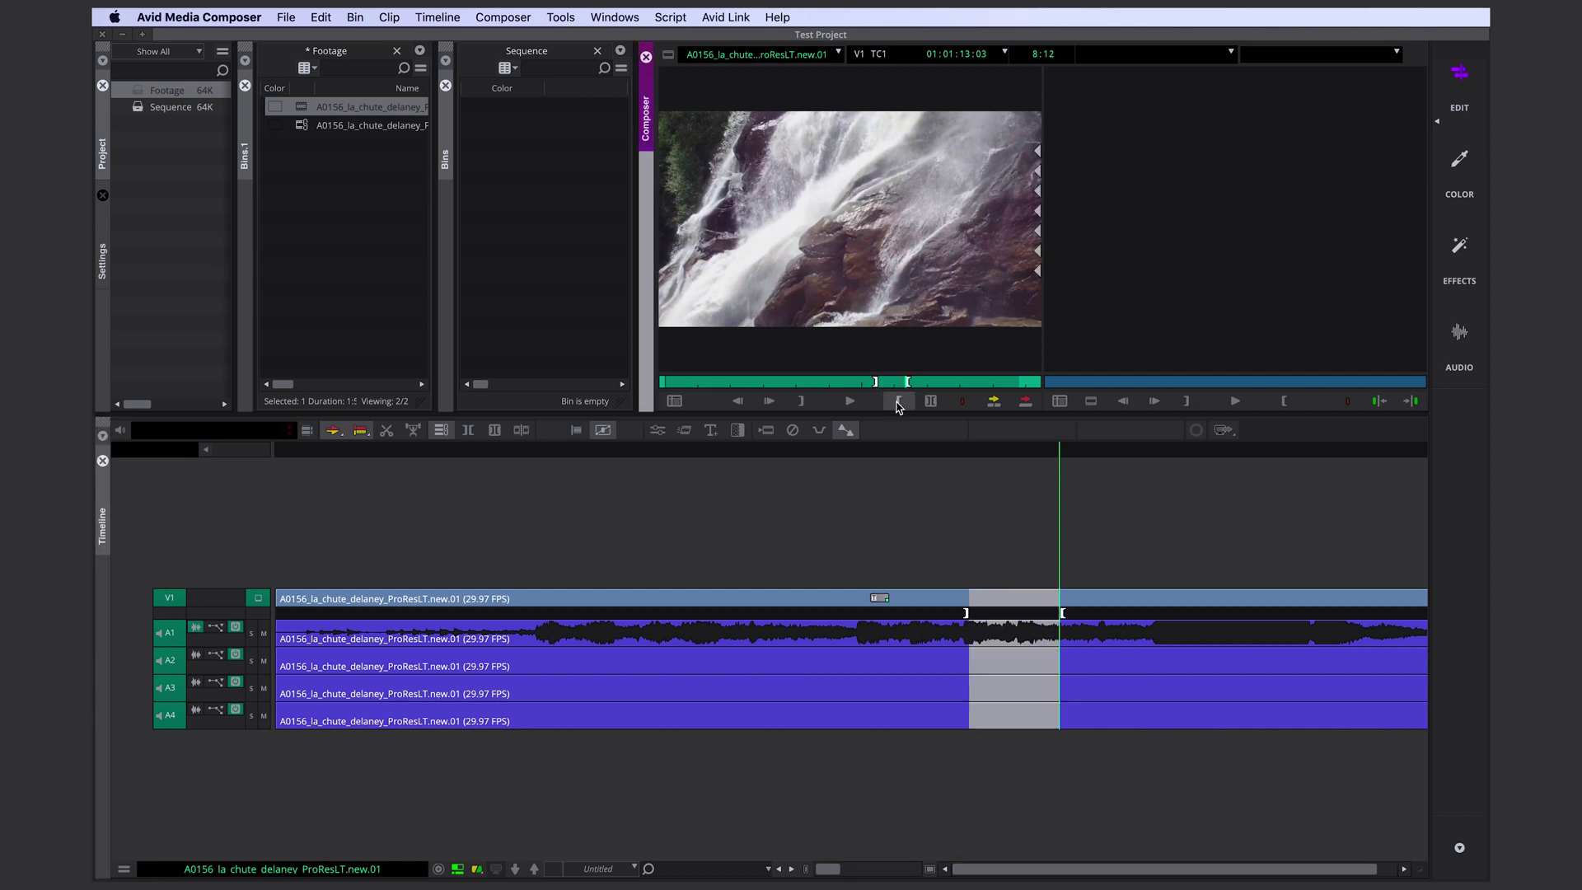
Step: Disable tracks A1–A4 so only video track V1 is enabled, then return to the sequence view
left_click_drag(176, 604, 173, 665)
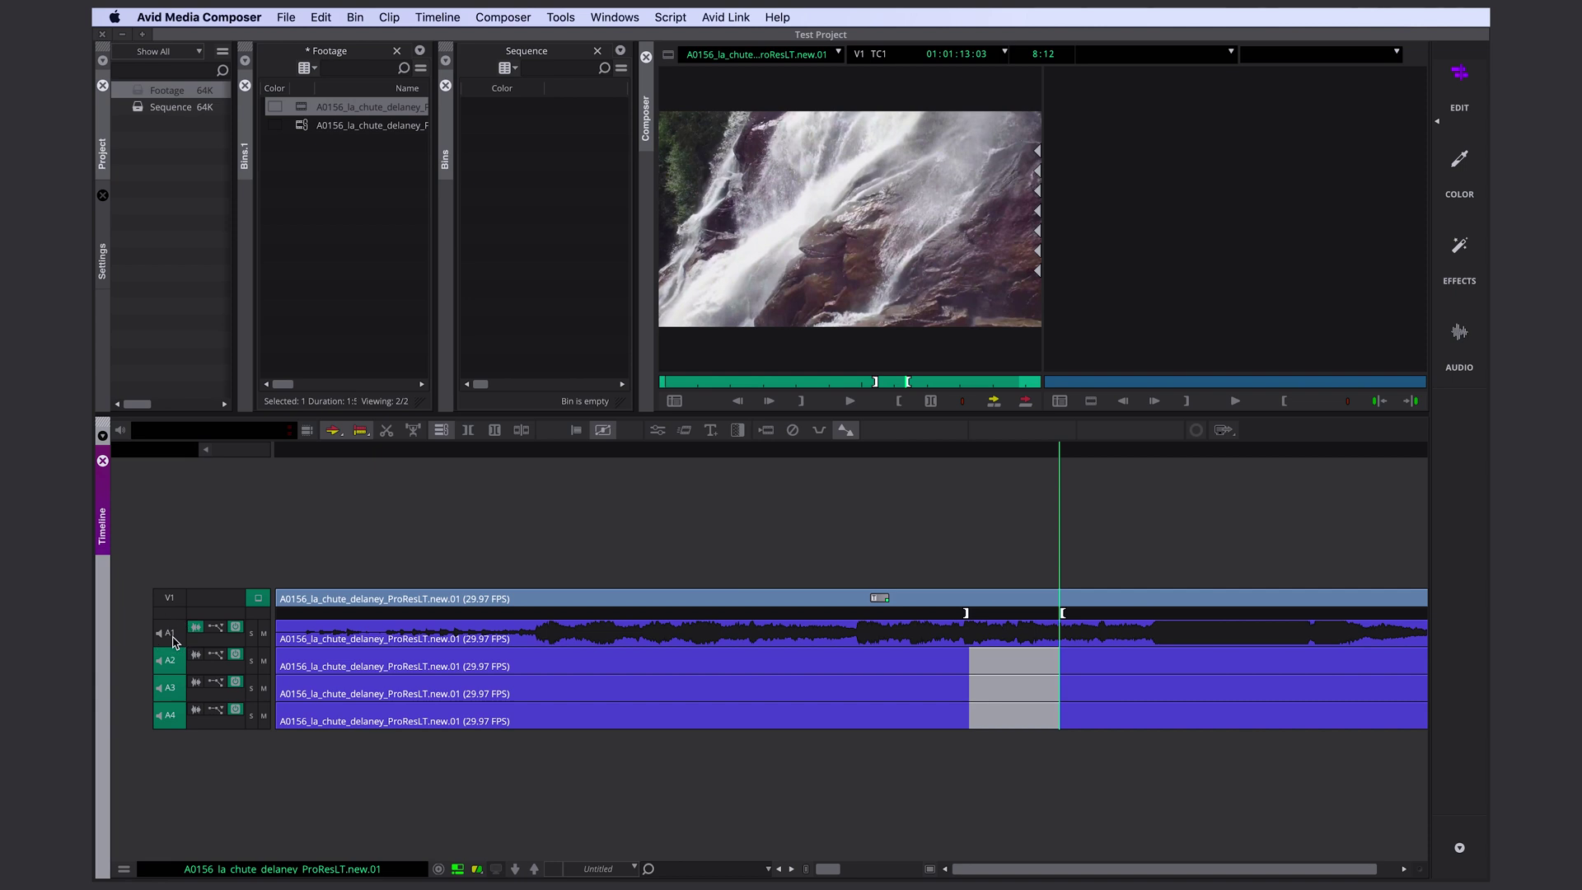
left_click(182, 694)
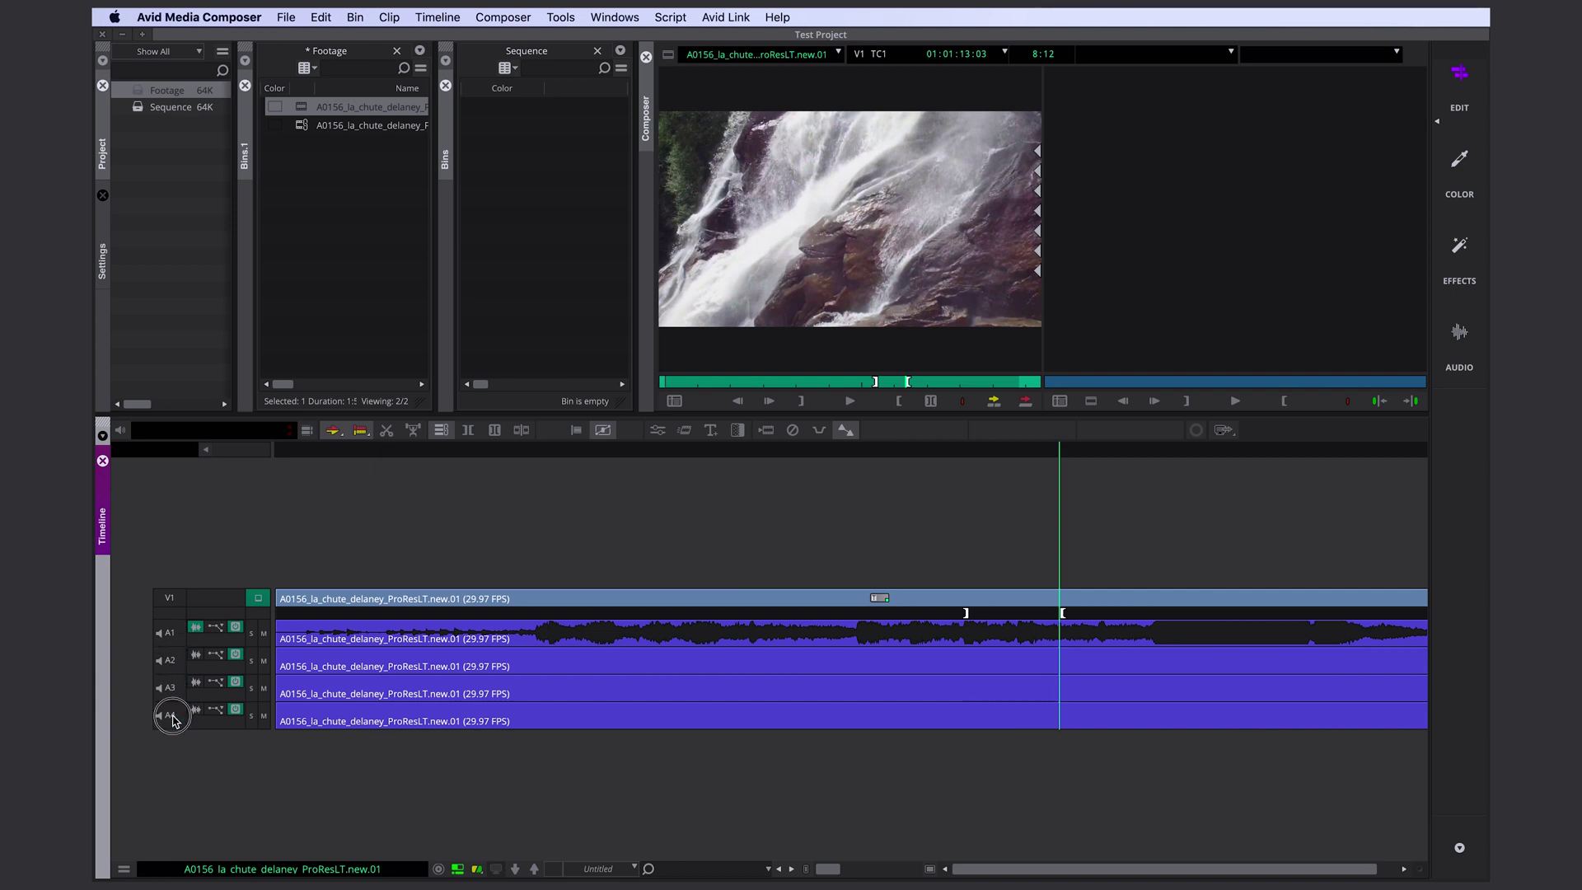
left_click(176, 600)
left_click(176, 636)
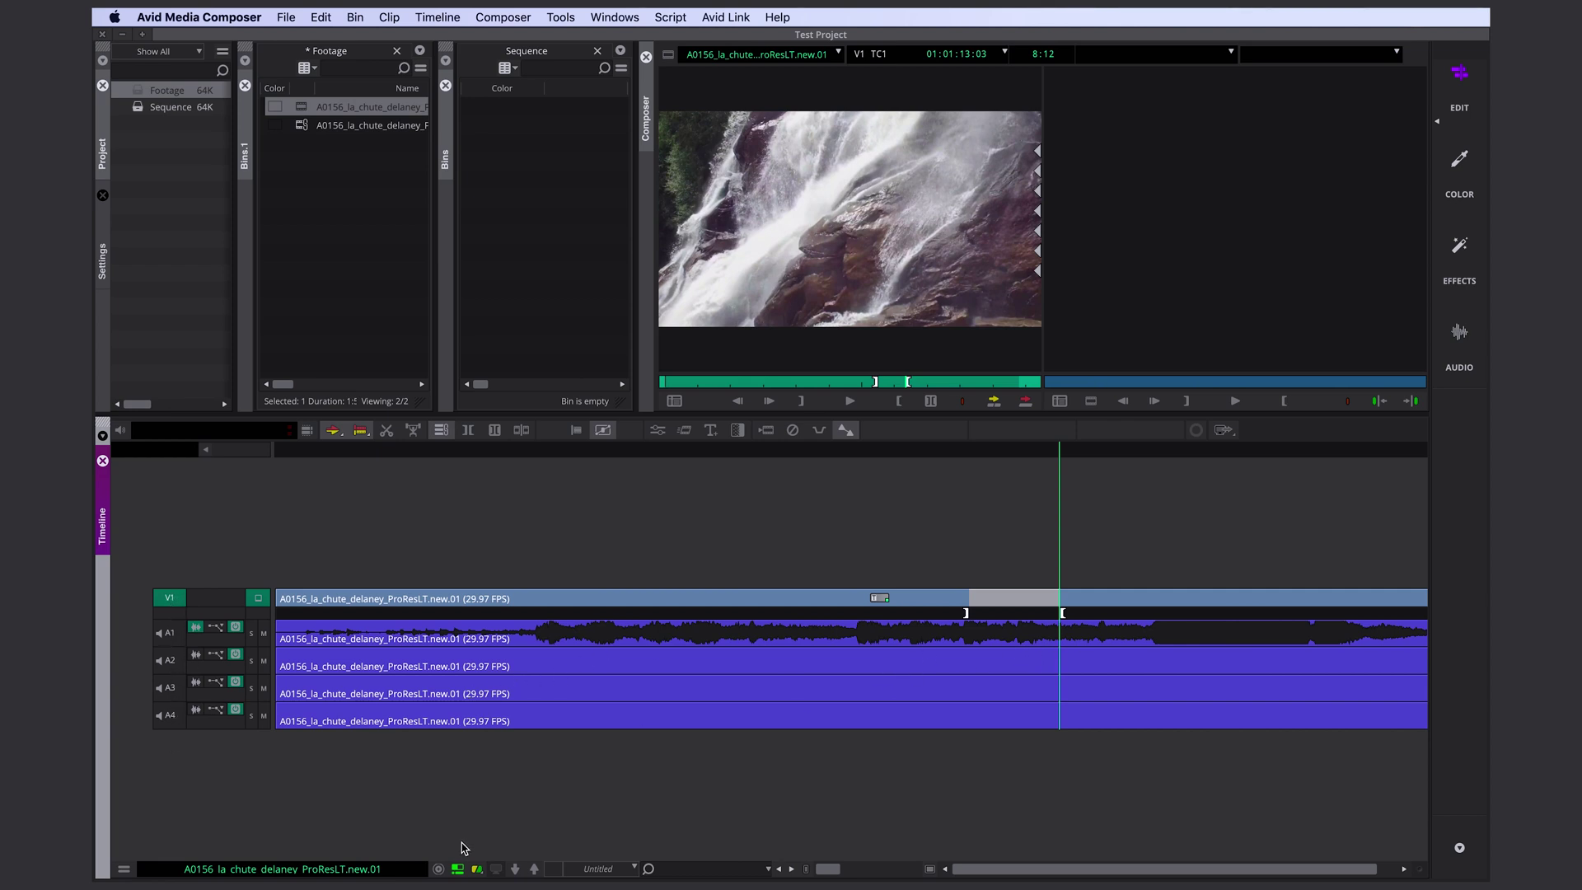
left_click(458, 868)
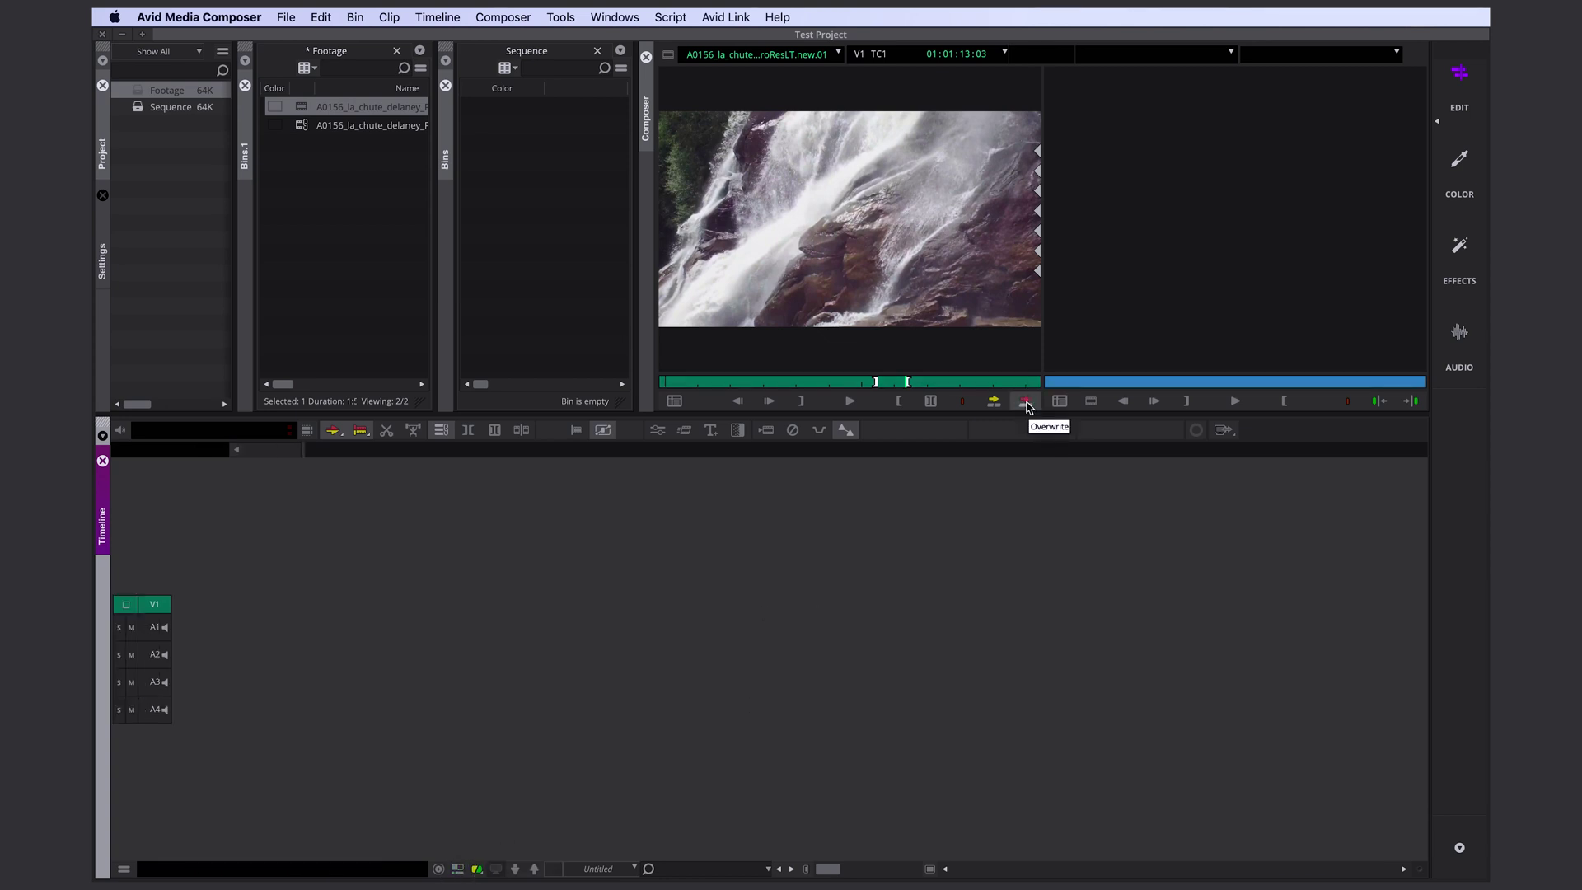
Step: Overwrite the marked shot into a new sequence stored in the Sequence bin
left_click(1025, 402)
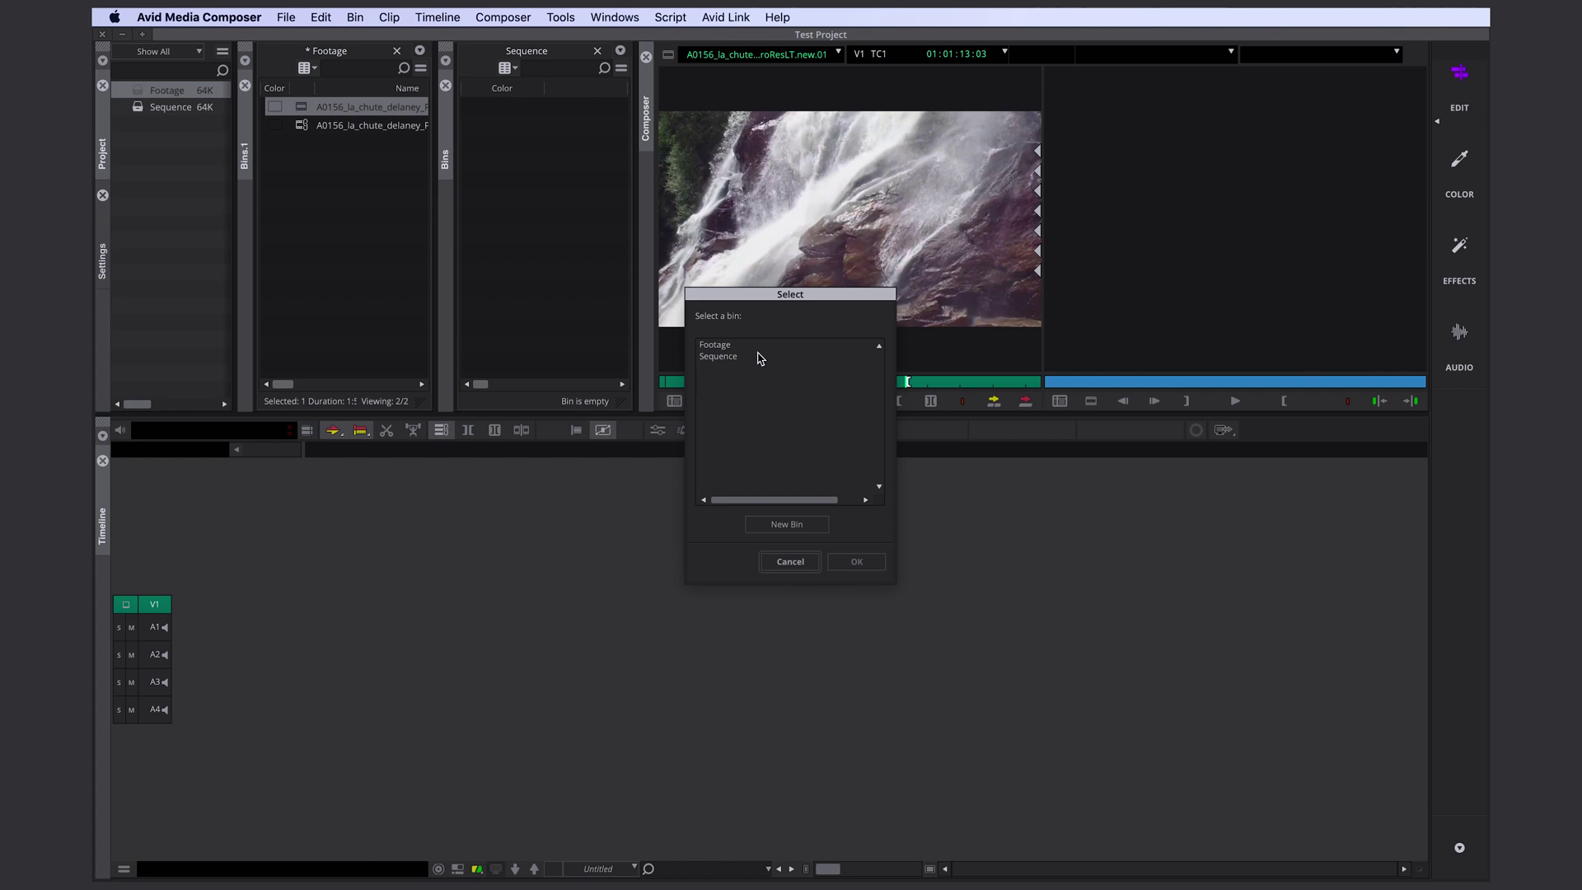
left_click(727, 363)
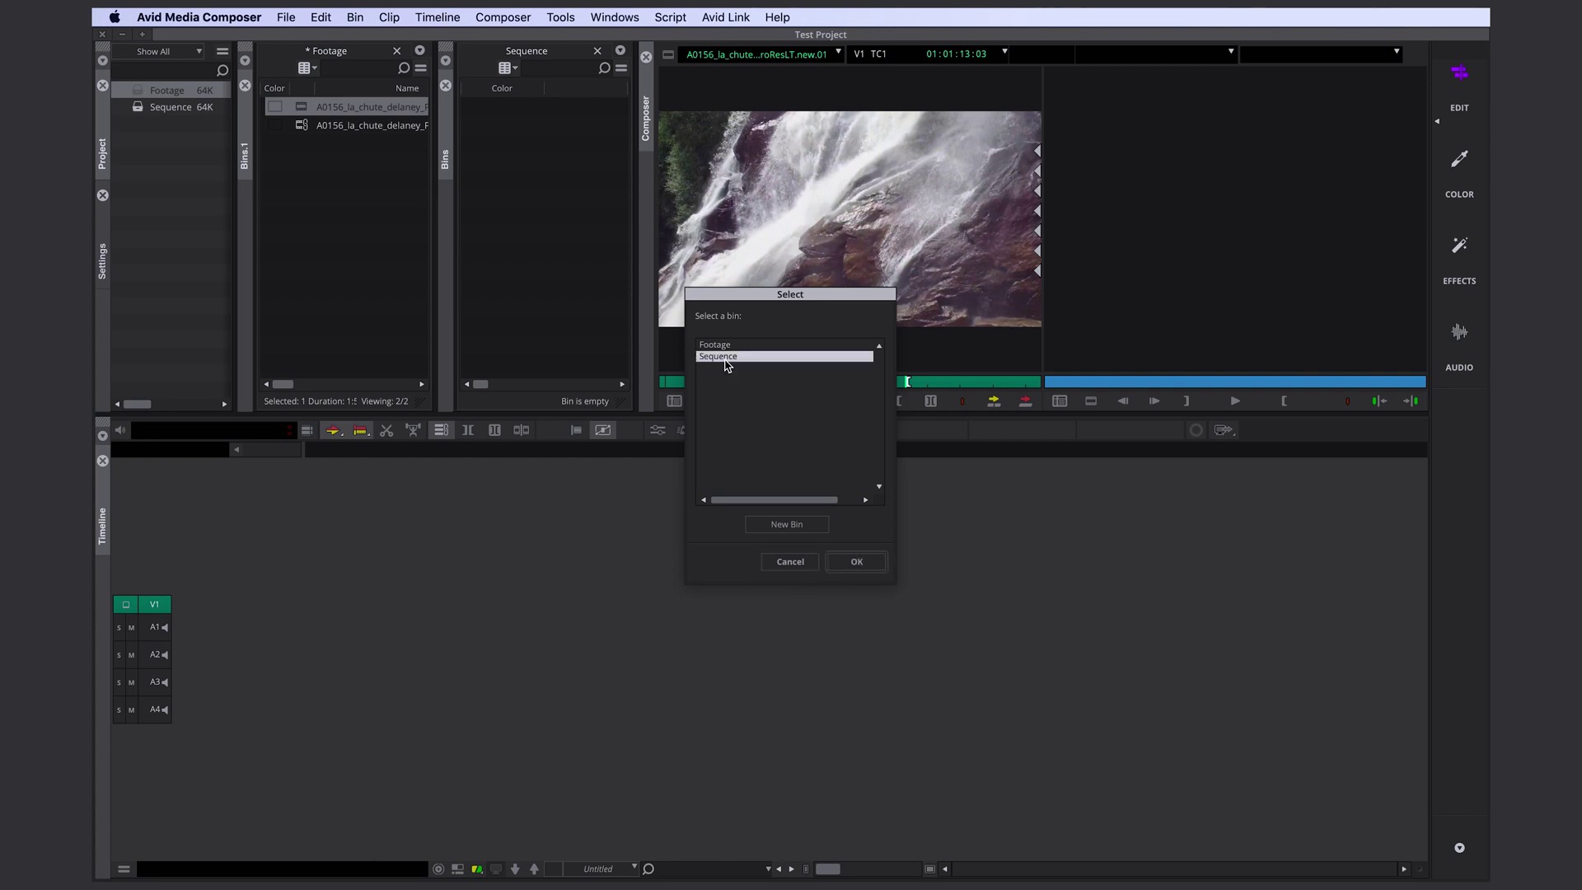
left_click(857, 563)
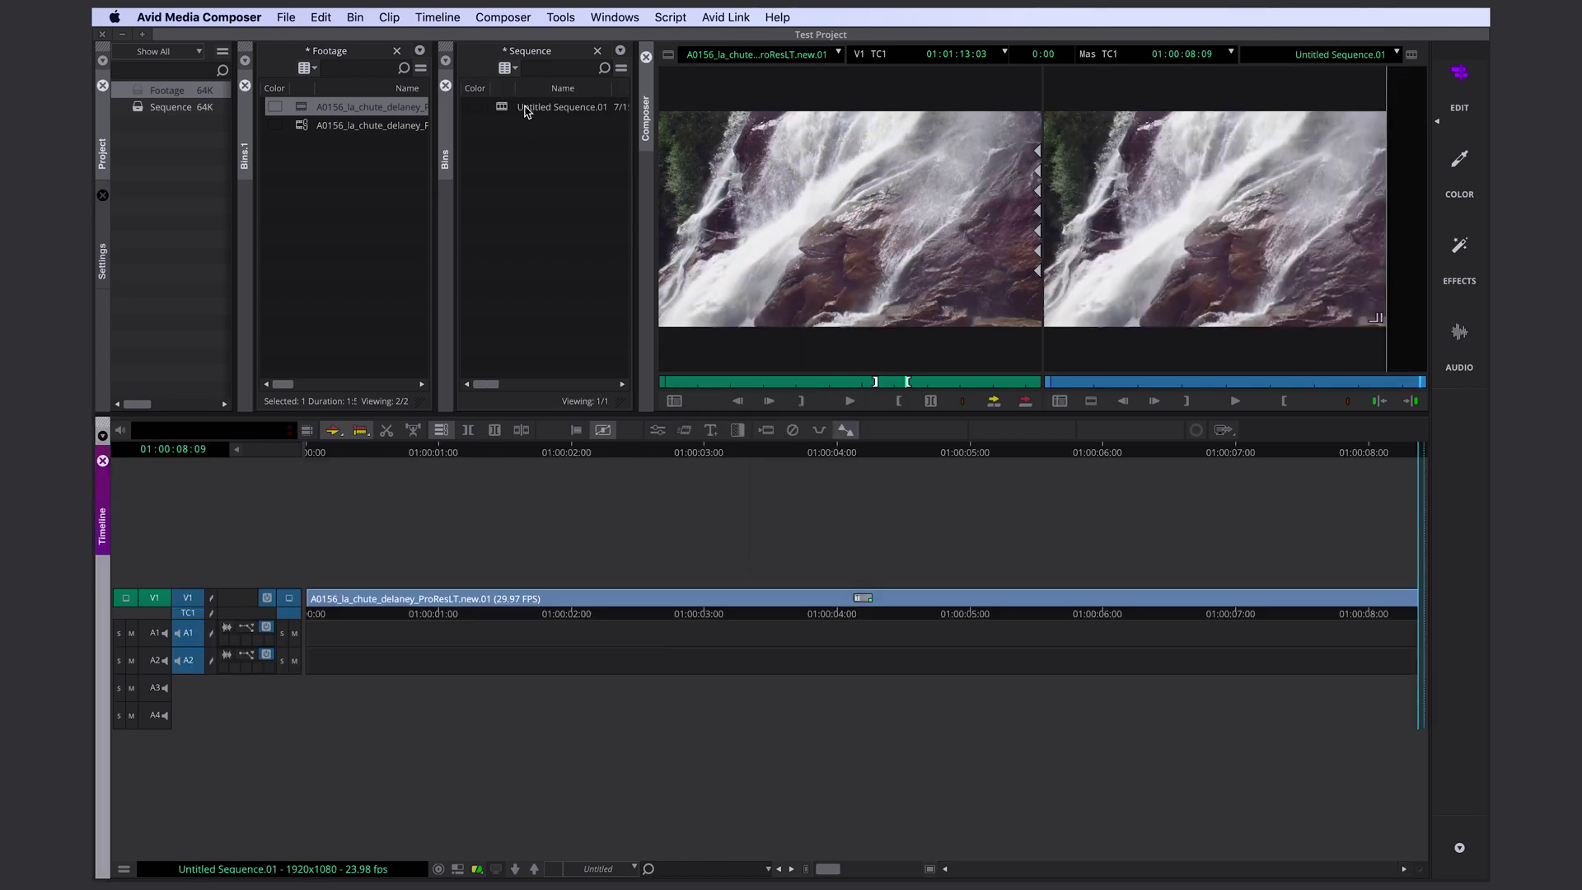
Step: Rename Untitled Sequence.01 to Sequence_1
left_click(532, 108)
type("Sequence_1")
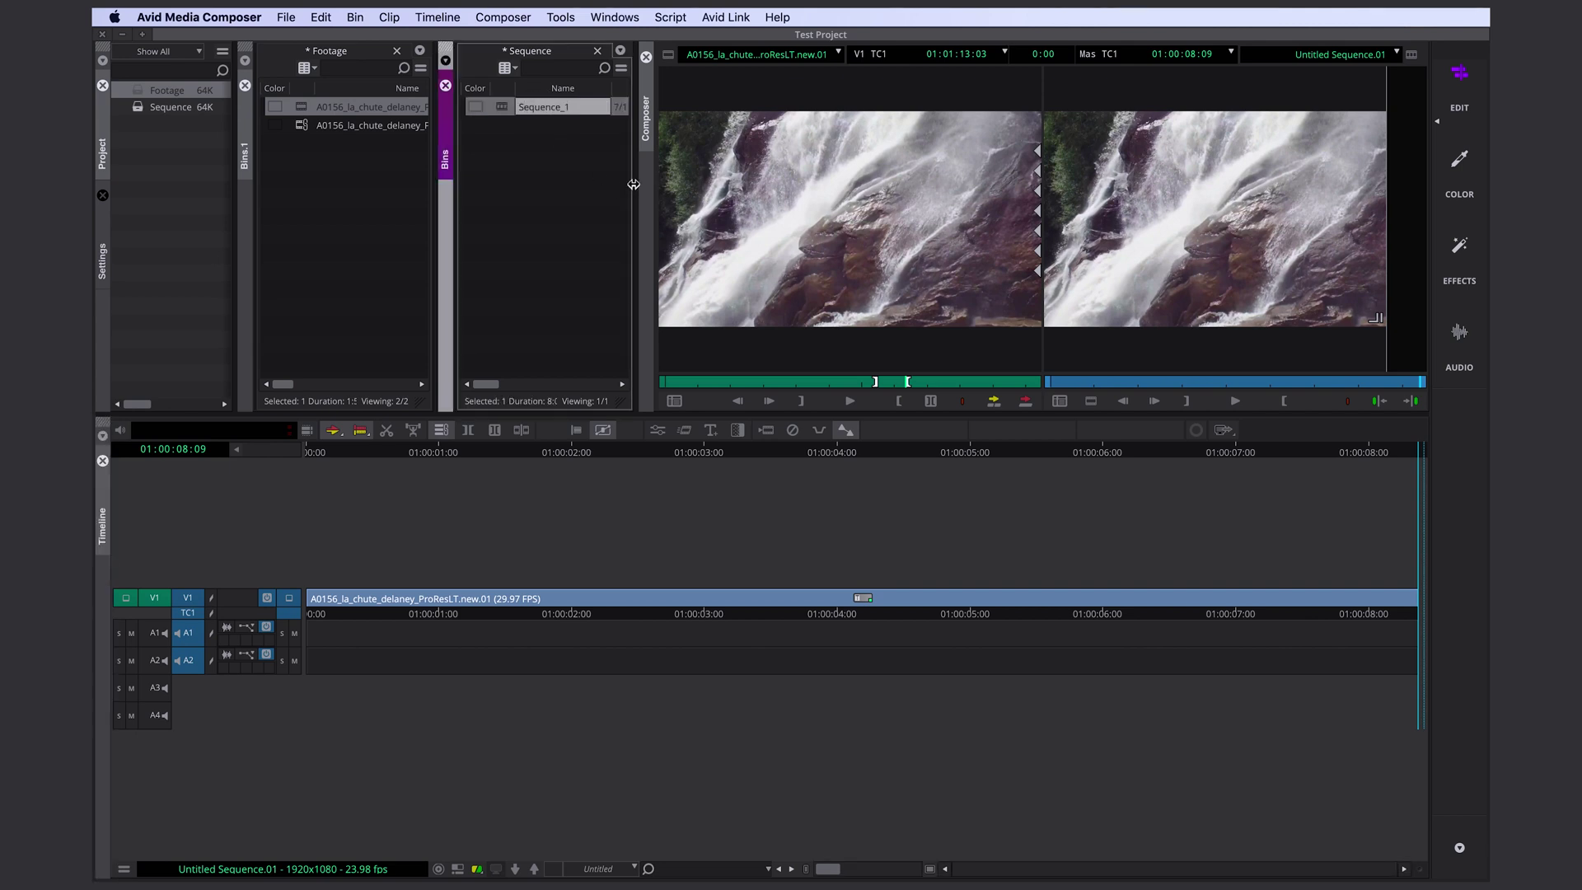
left_click(518, 155)
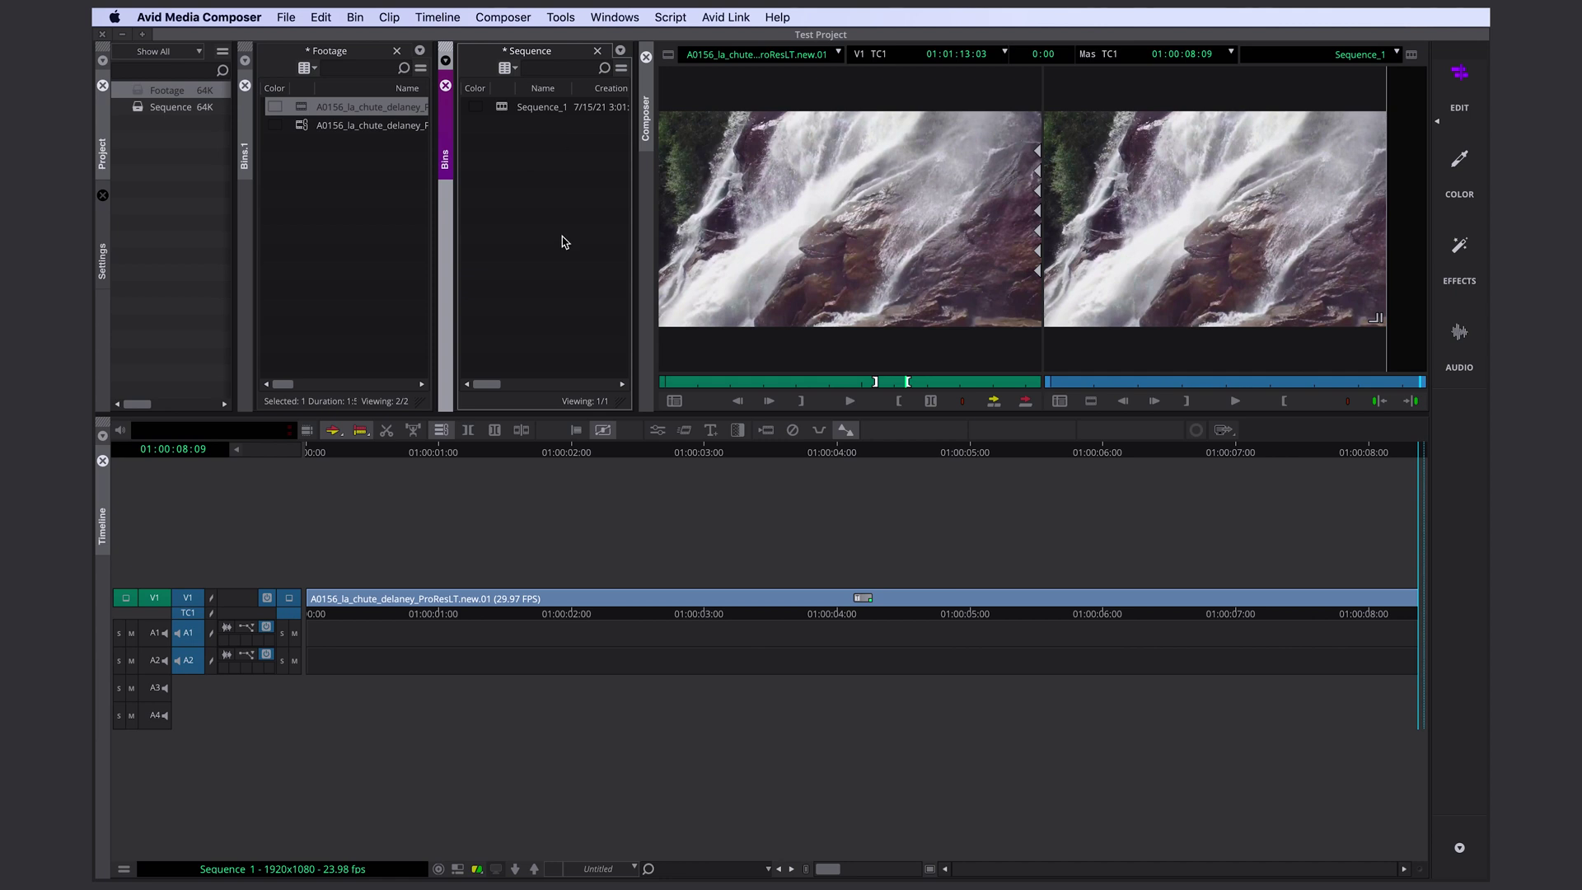
Step: Create a new sequence, then delete the extra Untitled Sequence.02 from the bin
right_click(510, 163)
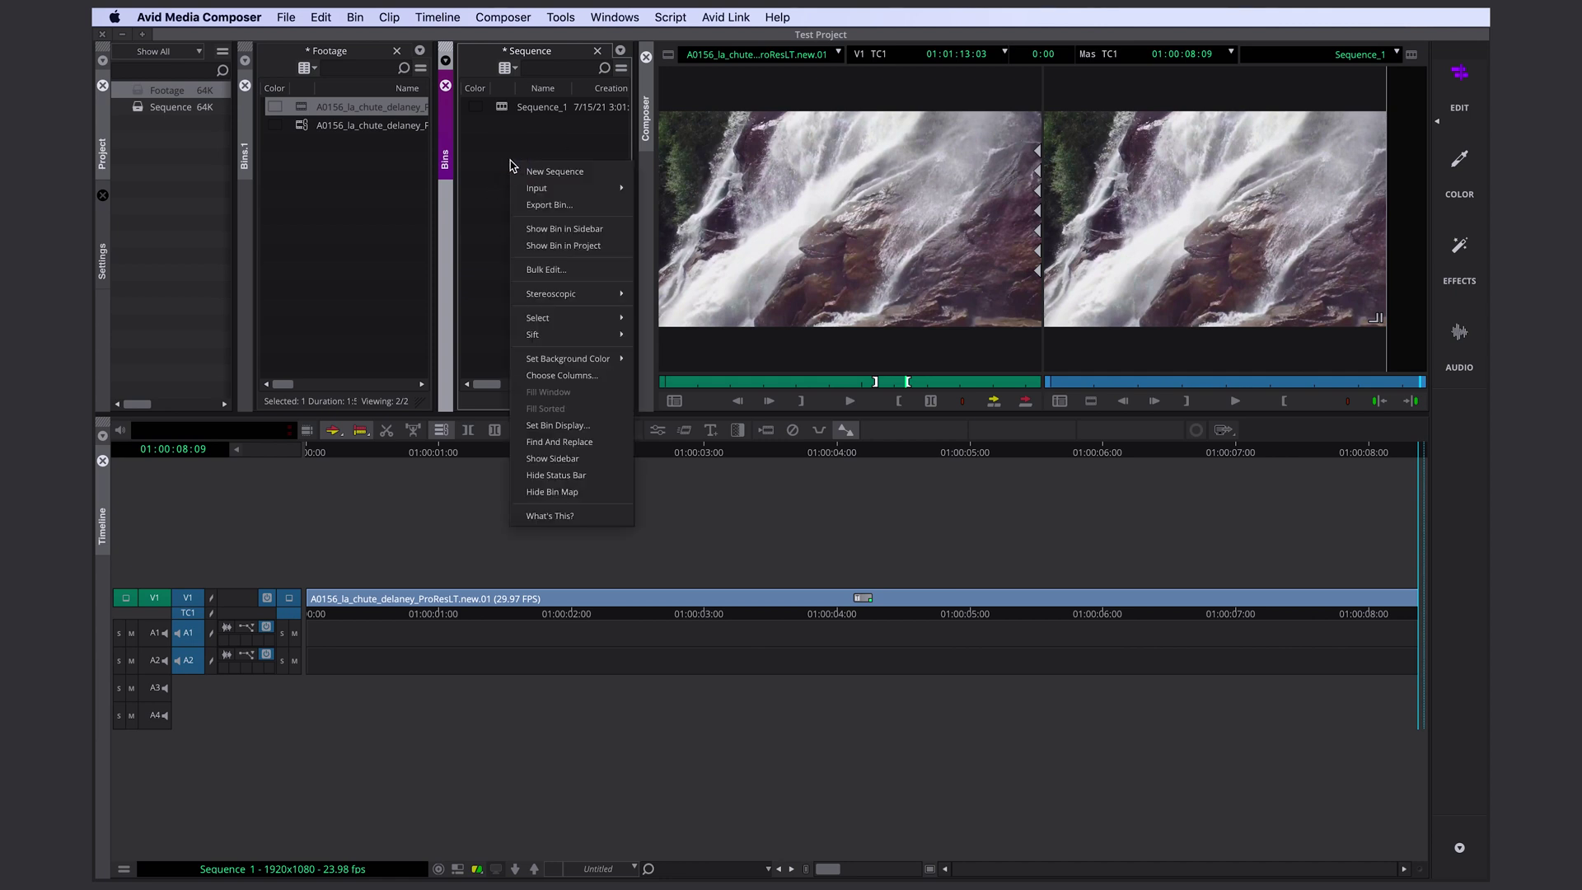
left_click(558, 173)
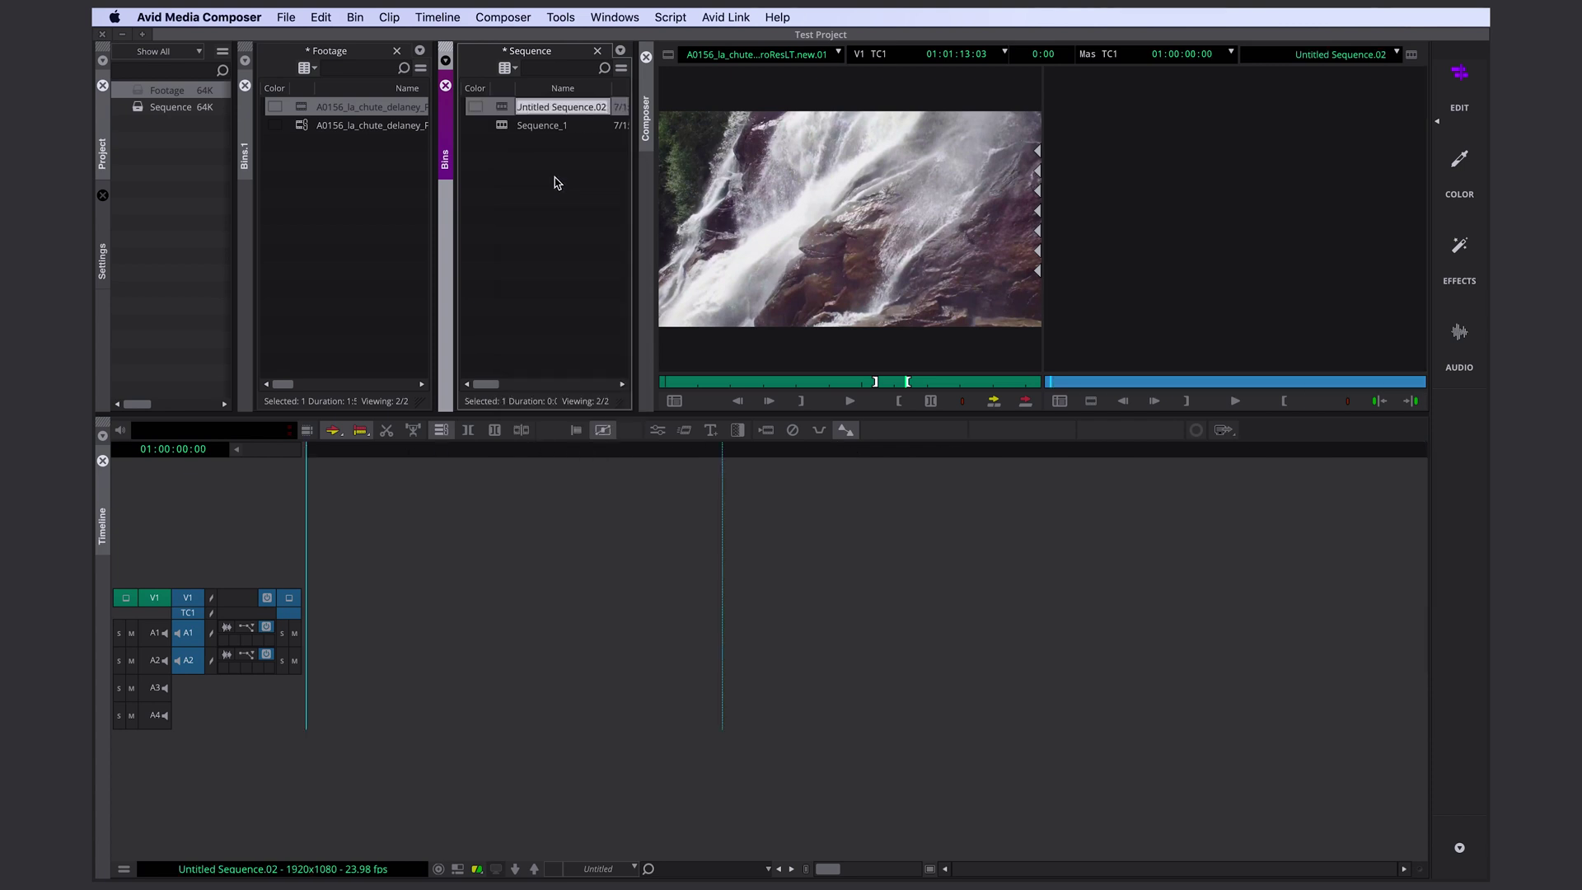
left_click(504, 111)
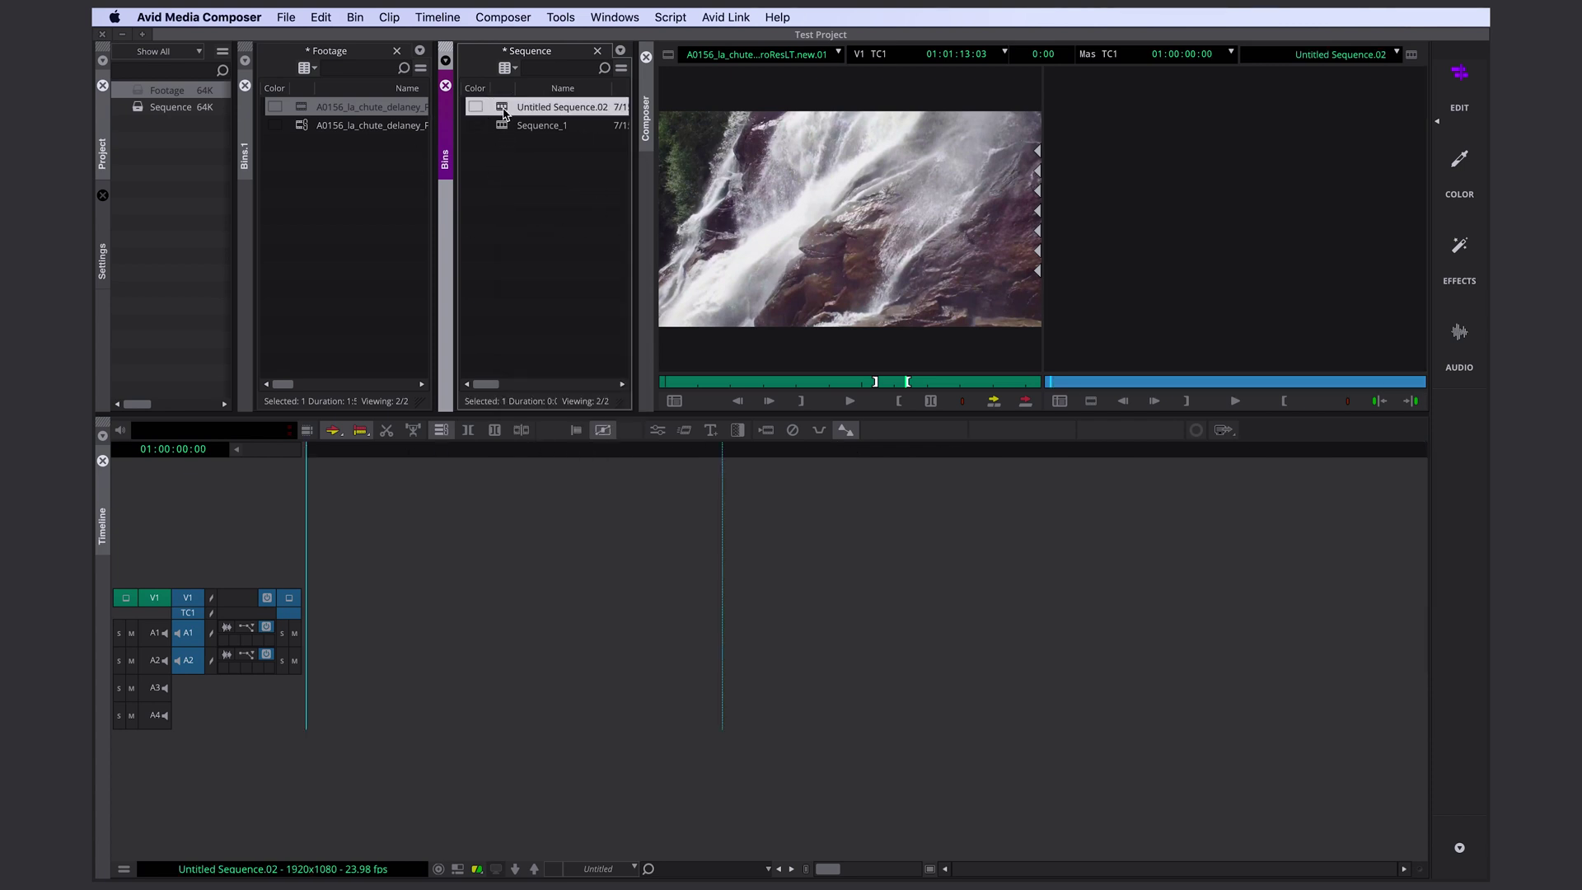
key("Delete")
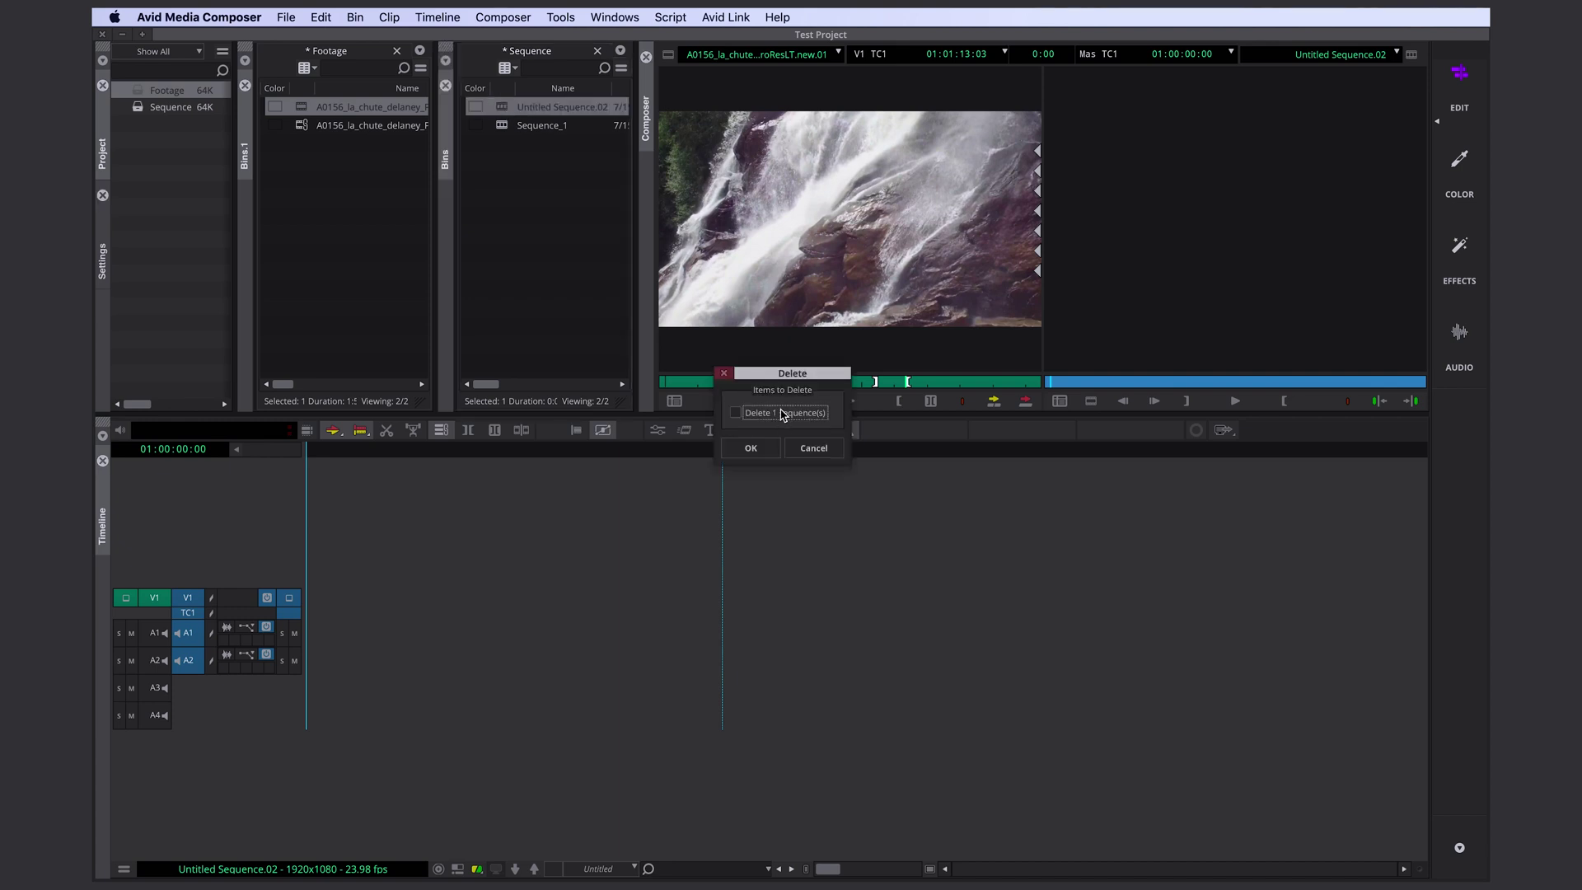
left_click(750, 447)
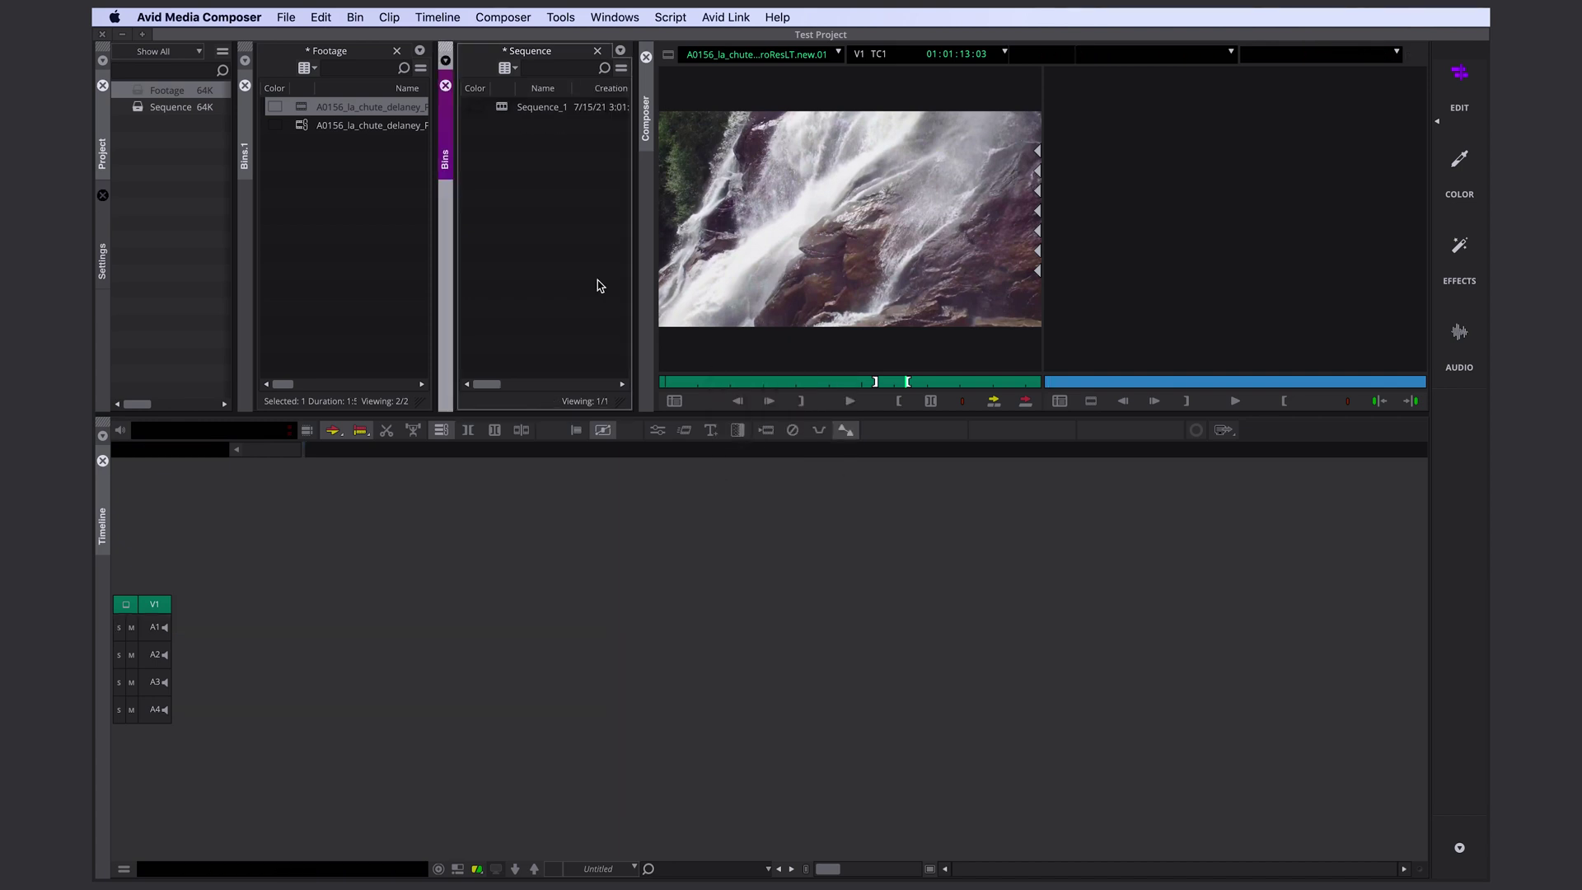
Step: Load Sequence_1 and overwrite the marked source shot after the first clip
double_click(501, 110)
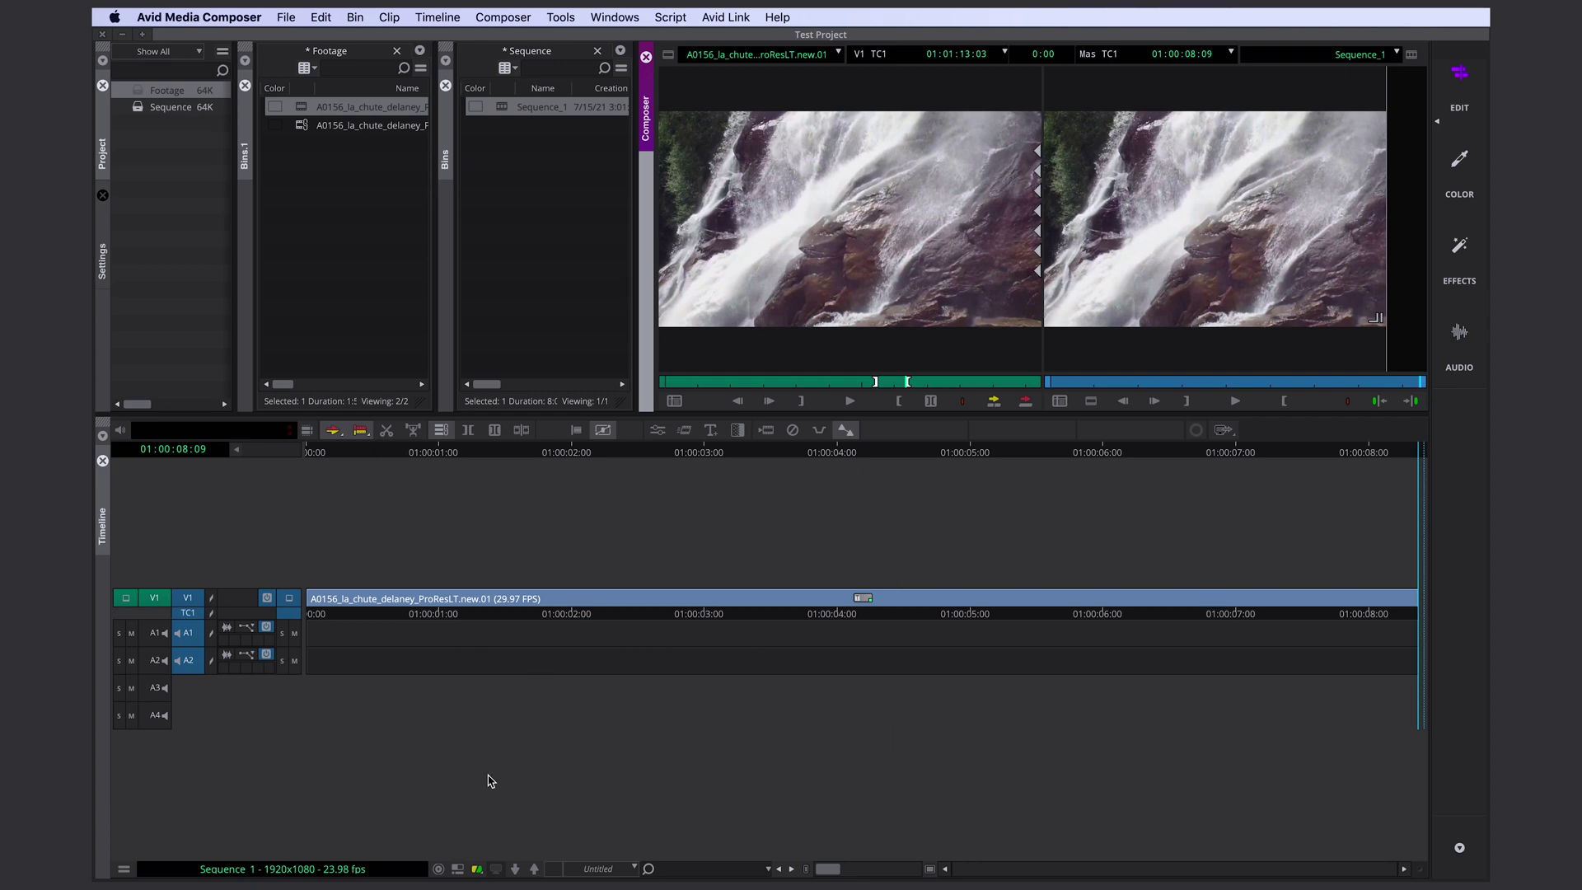
left_click(457, 868)
left_click(1085, 664)
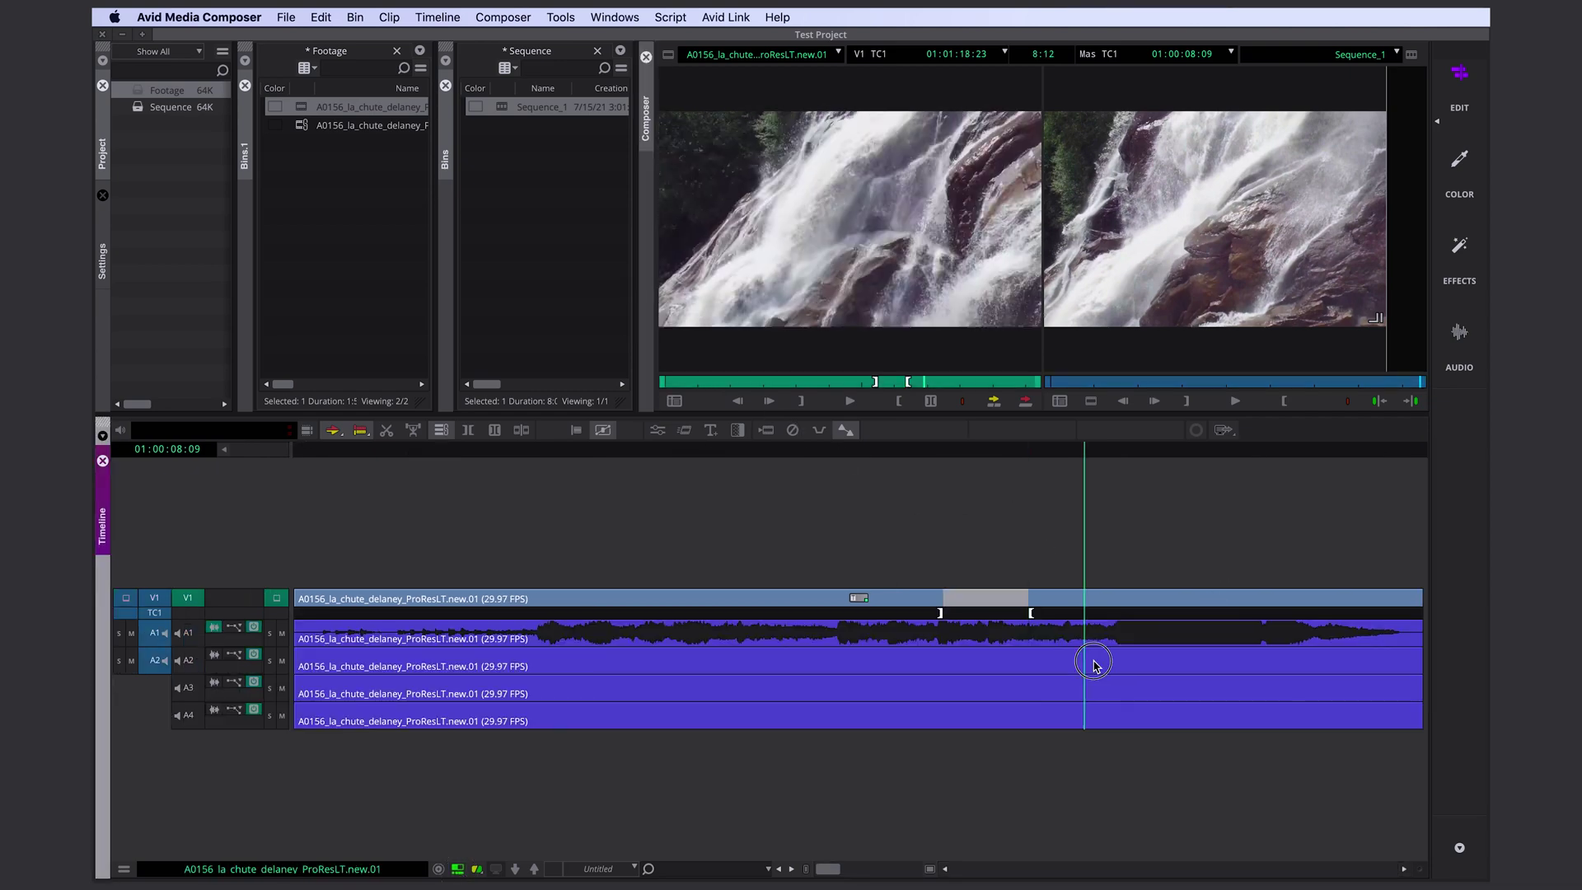
left_click_drag(1094, 664, 1236, 664)
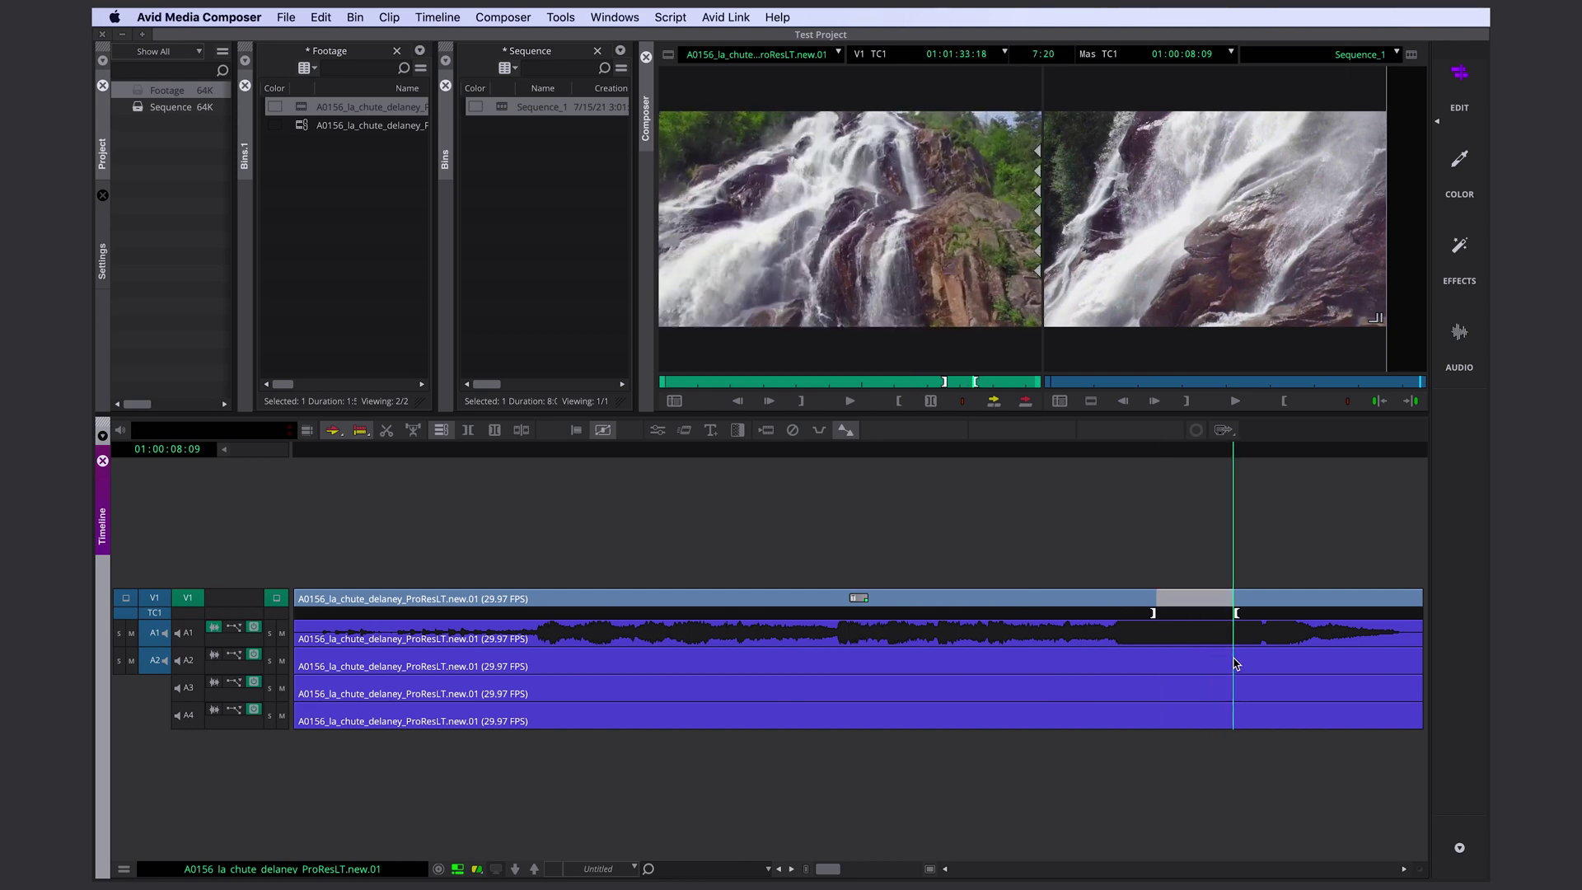
left_click(457, 869)
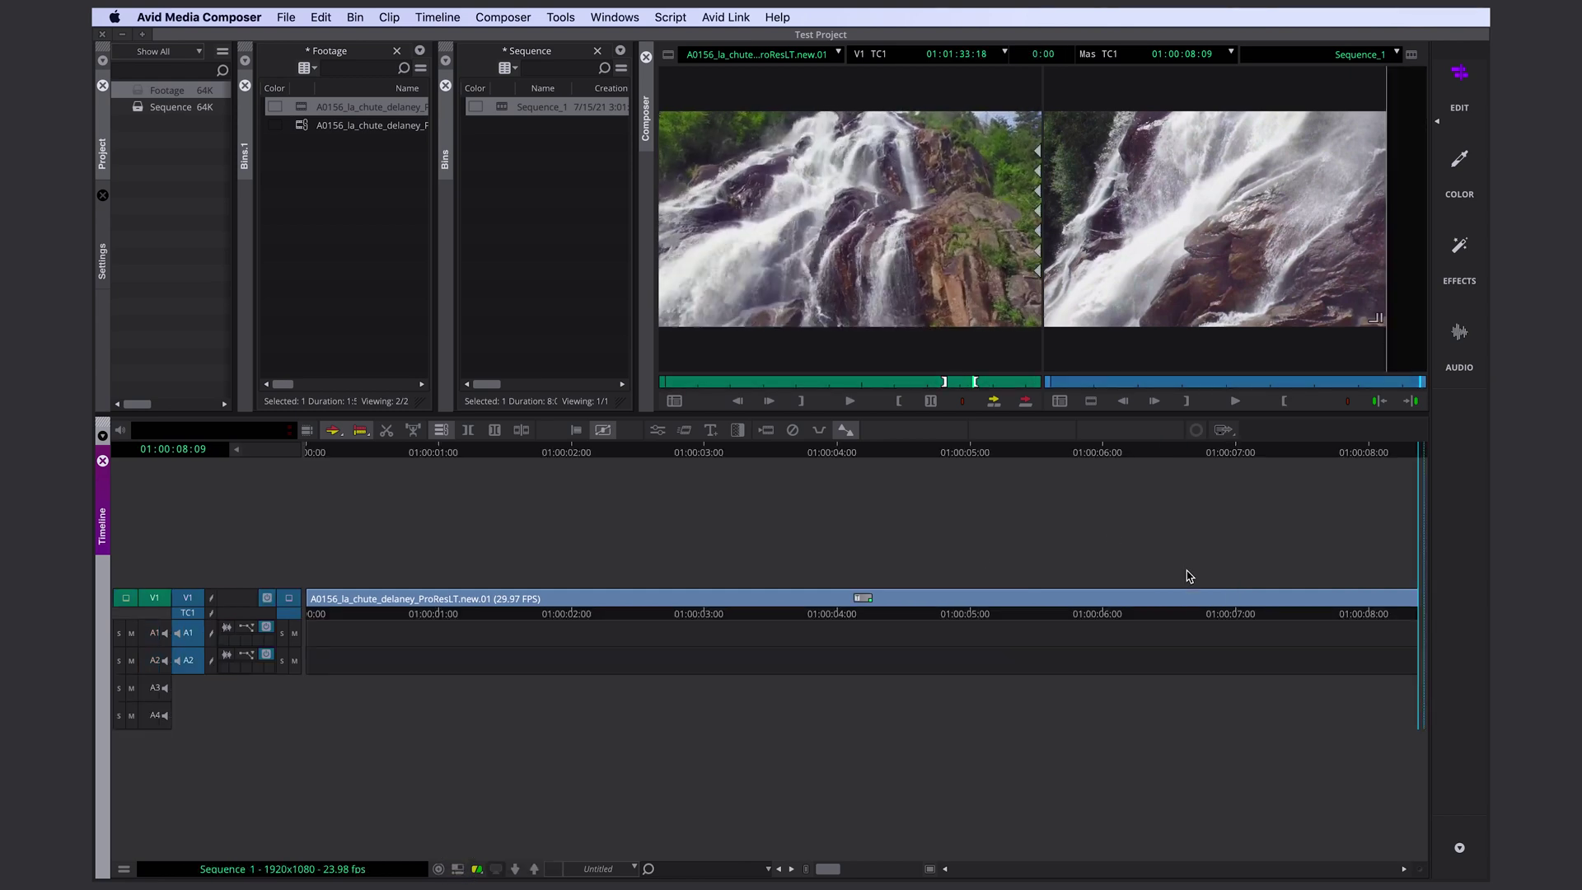
left_click(1024, 403)
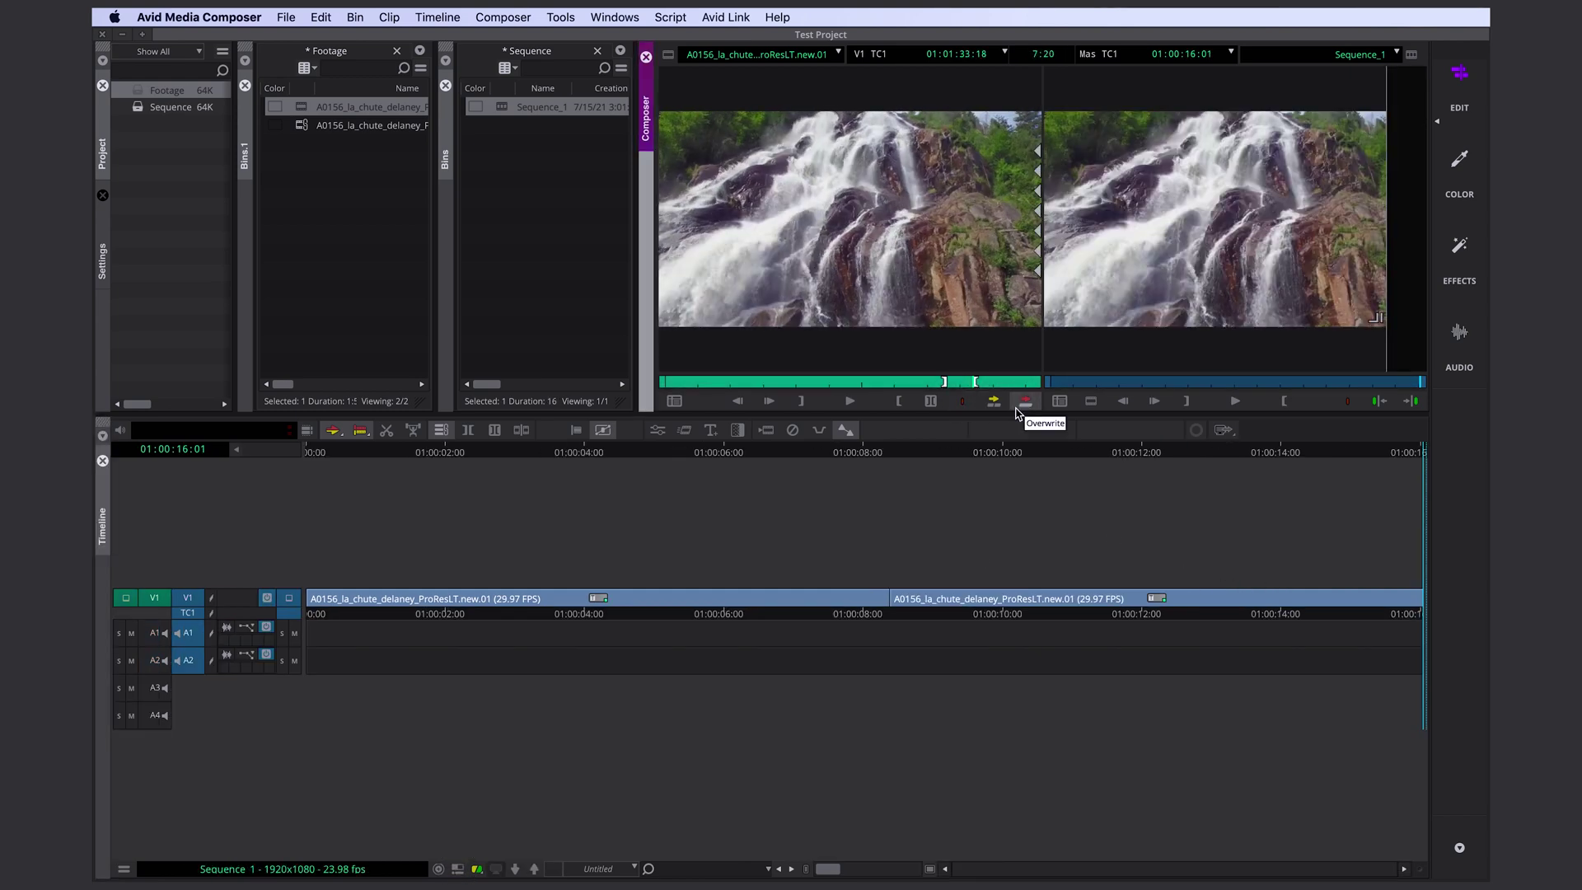
Step: Mark In and Out on the aerial forest shot and splice it at the sequence start
left_click(457, 870)
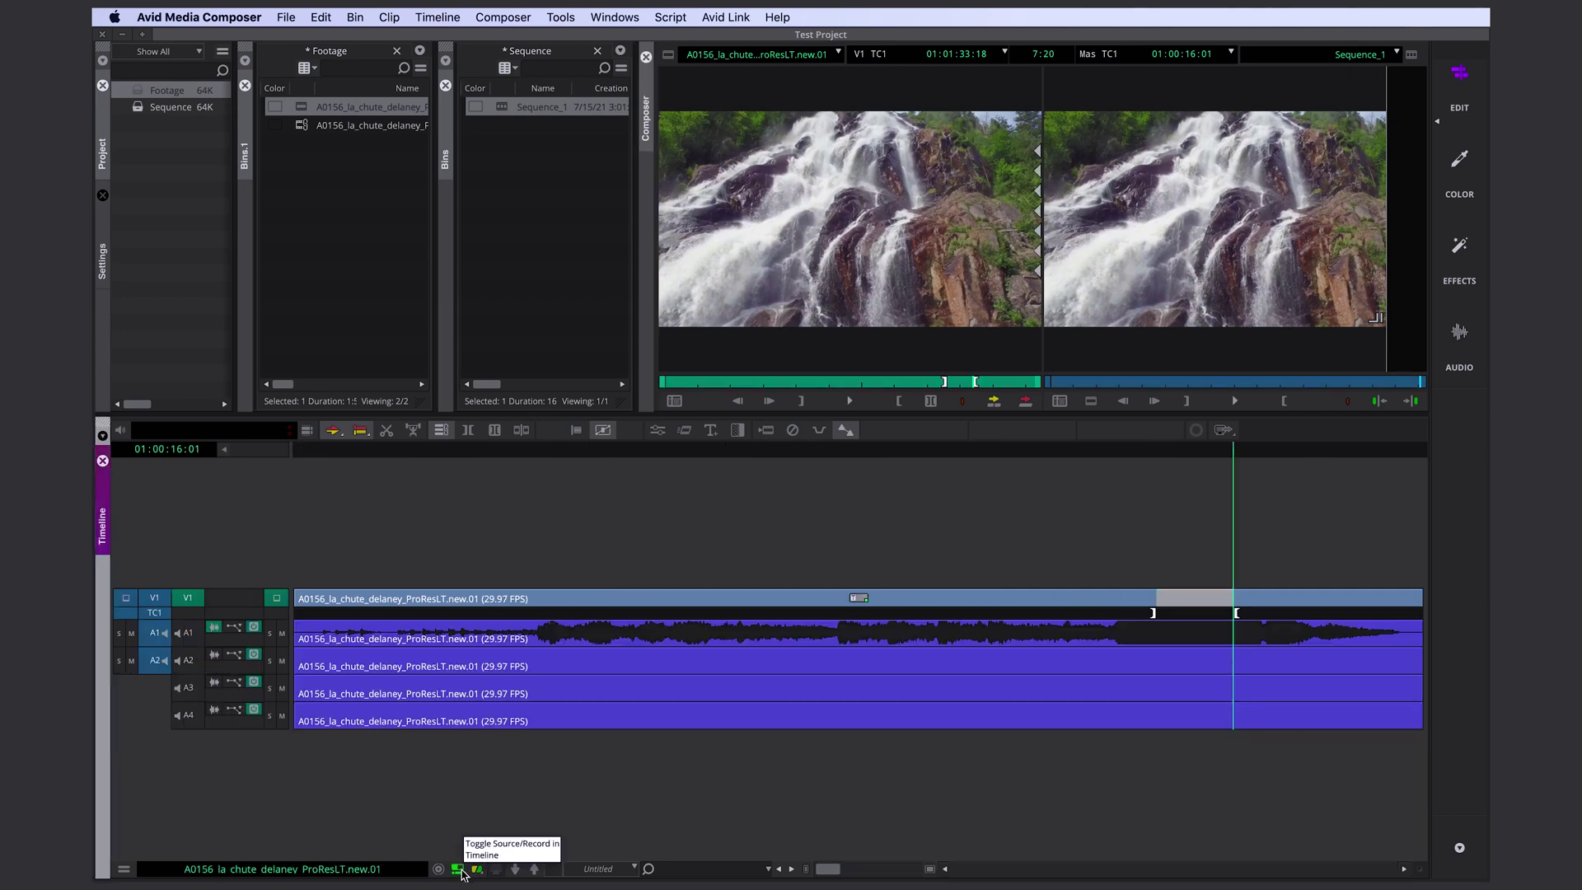
left_click(382, 722)
key("i")
left_click_drag(381, 722, 450, 723)
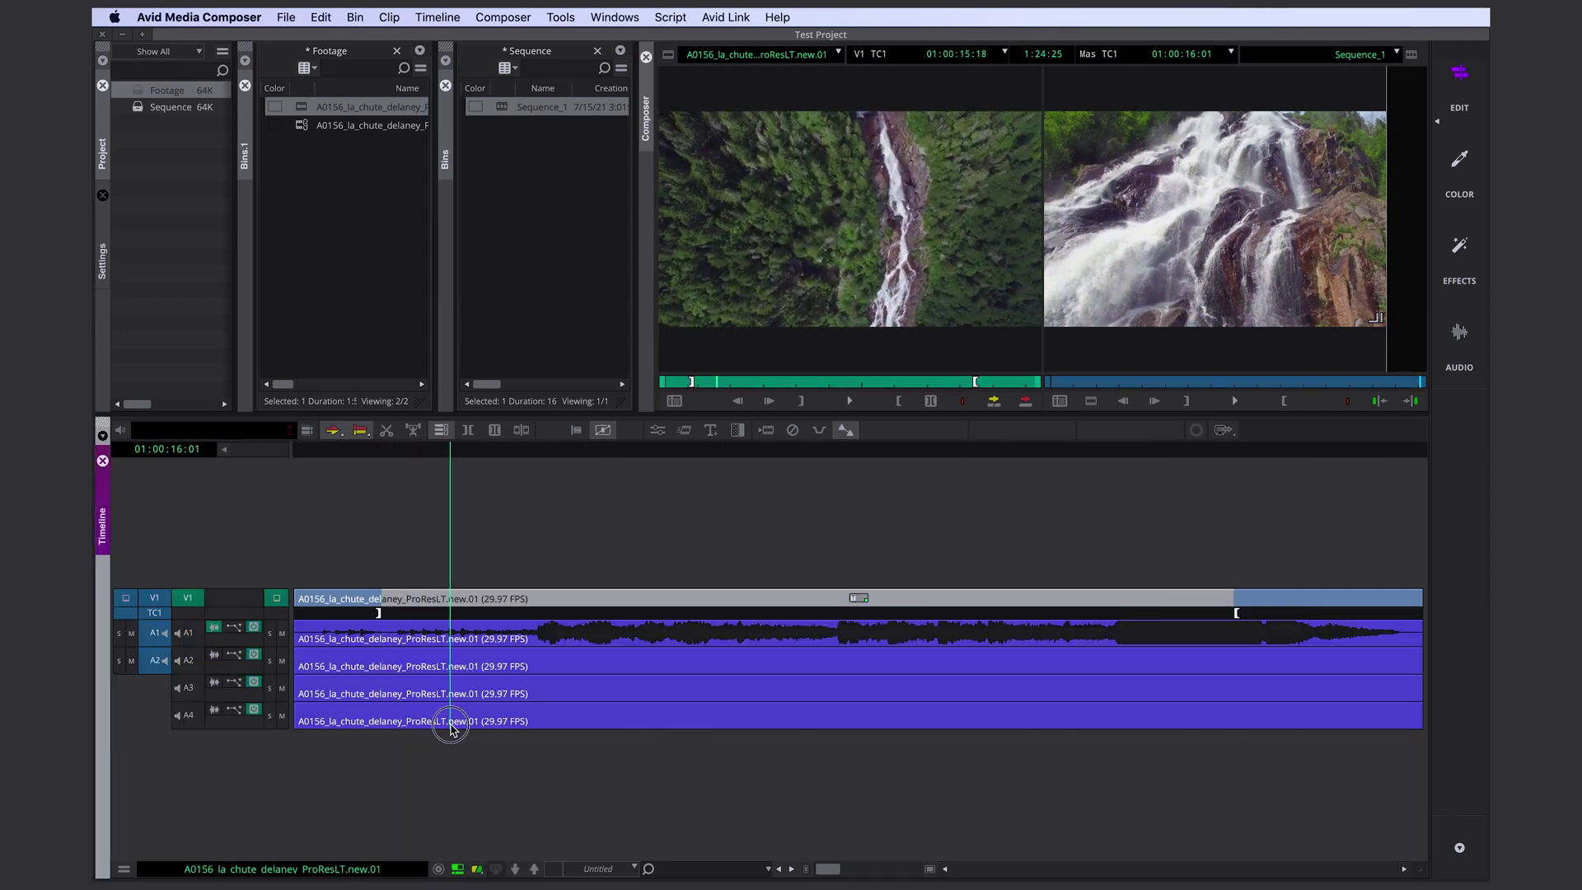
key("o")
left_click(457, 869)
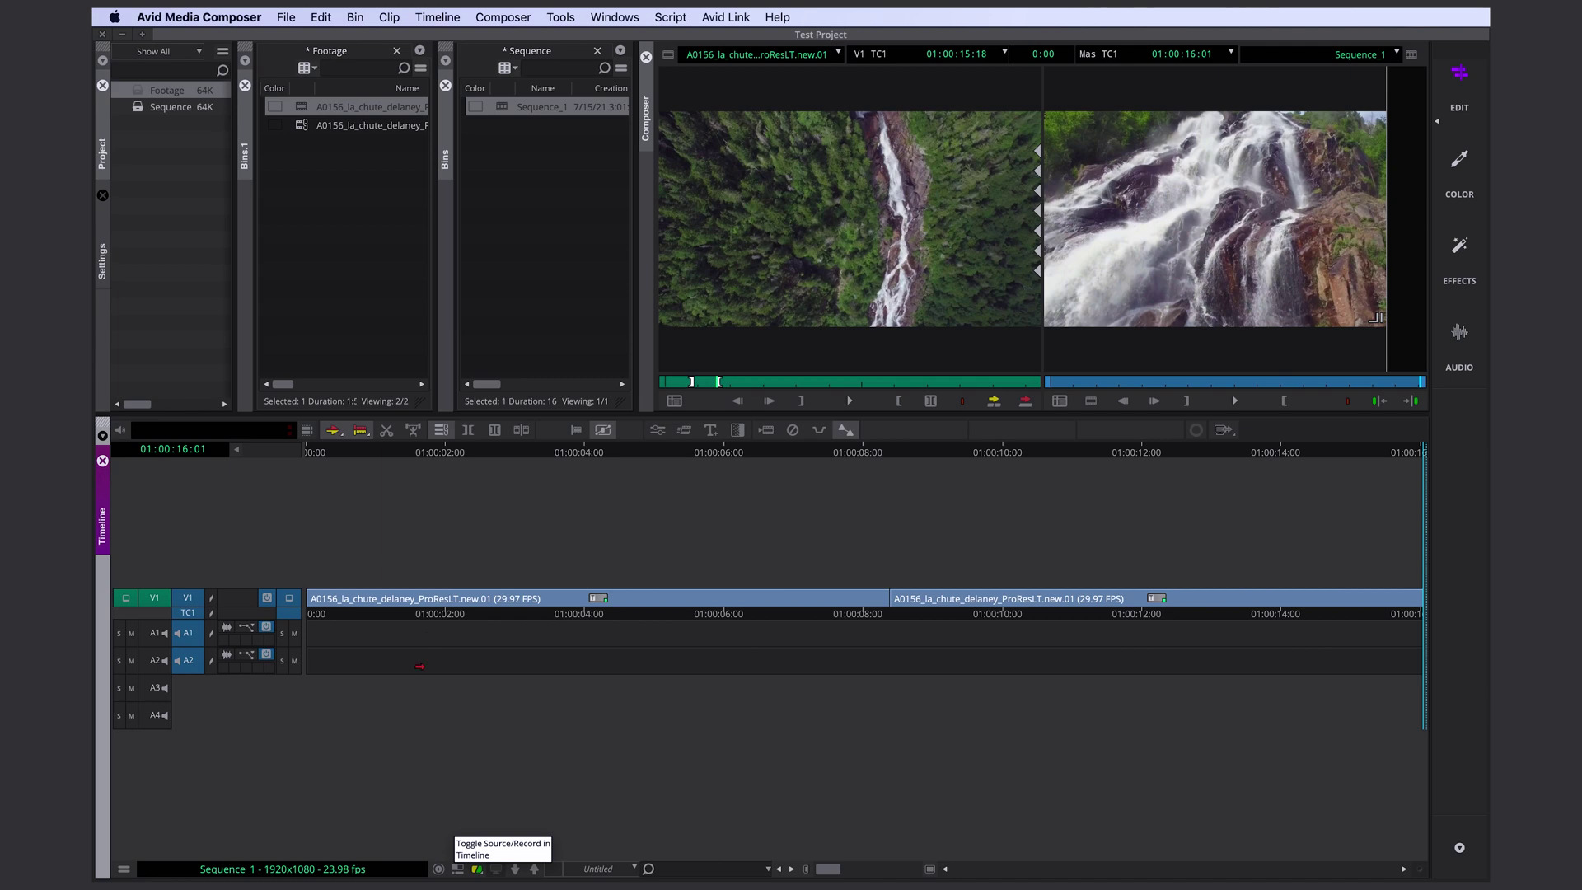
left_click(422, 620)
key("Home")
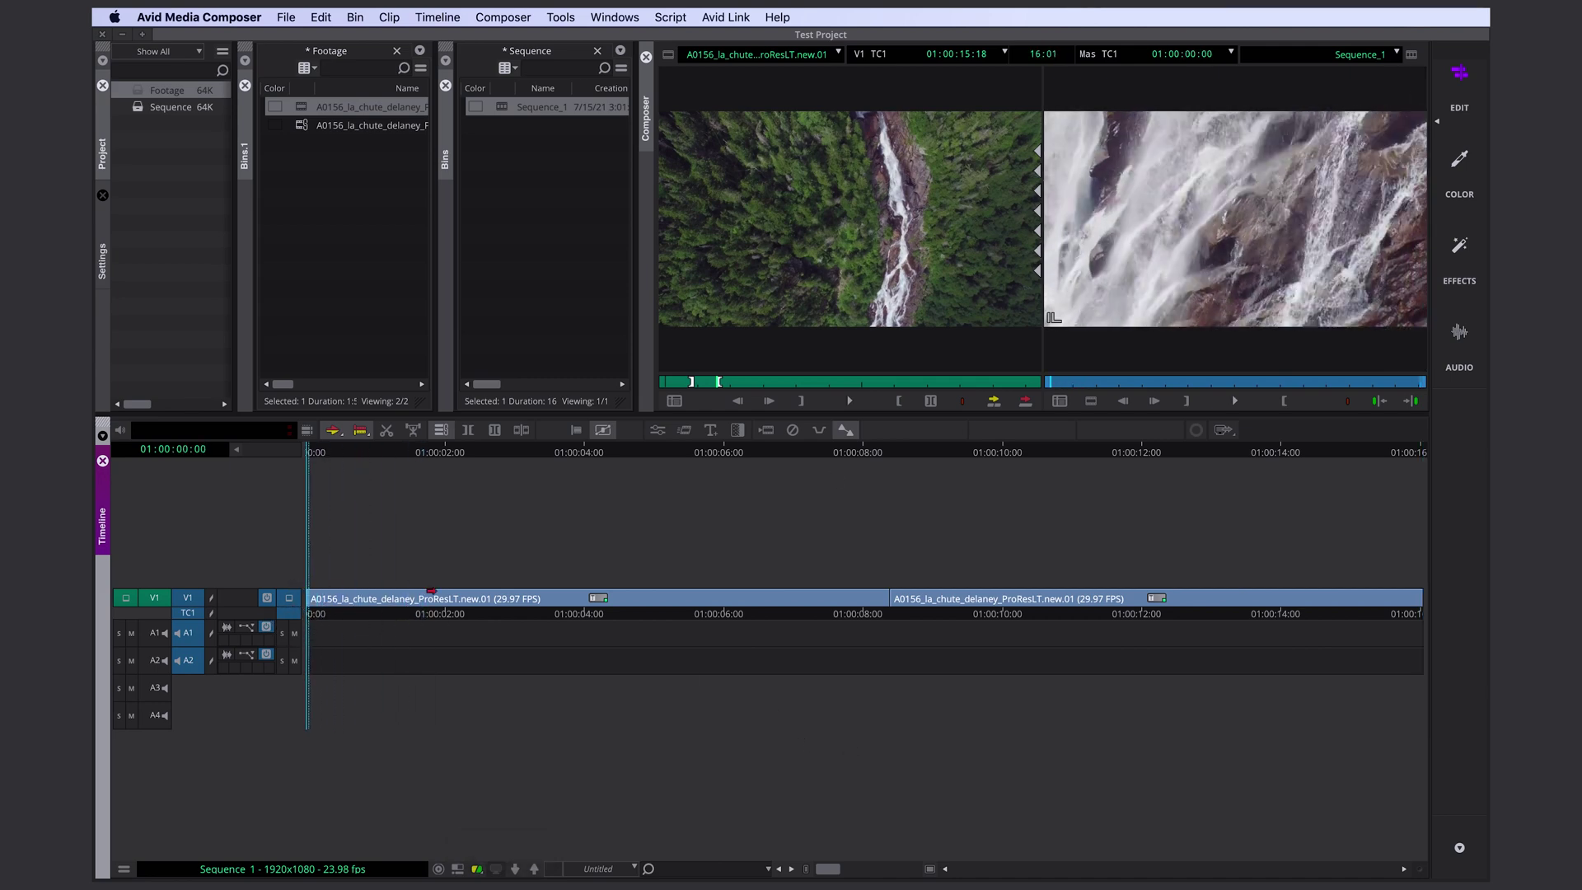
left_click(994, 402)
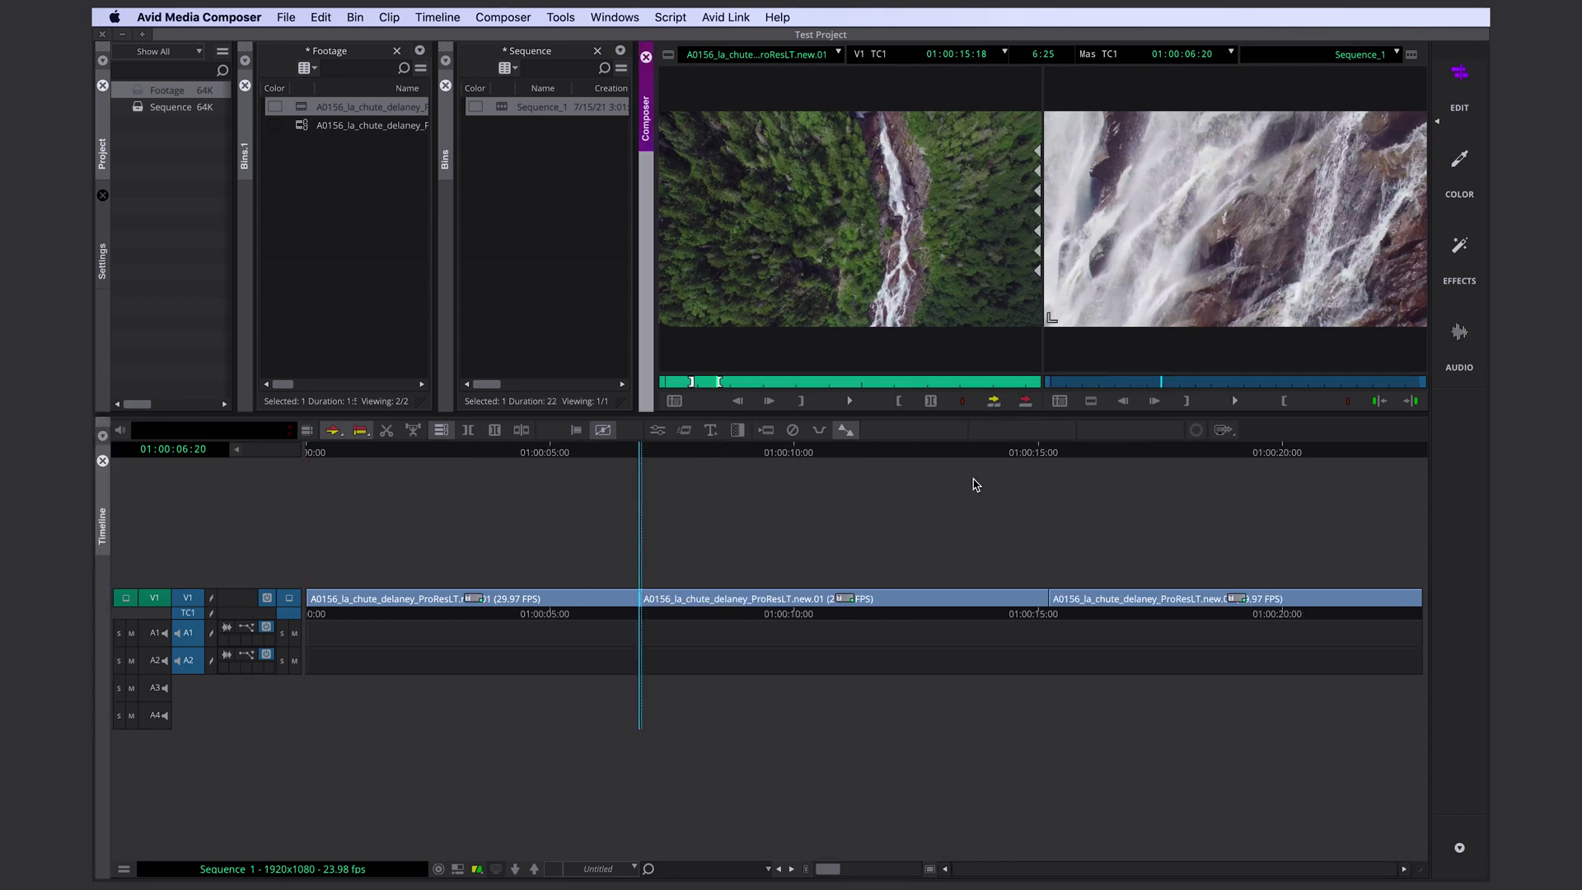
Step: Overwrite a short clip near 01:00:13, then undo it from the Edit menu
left_click(1026, 402)
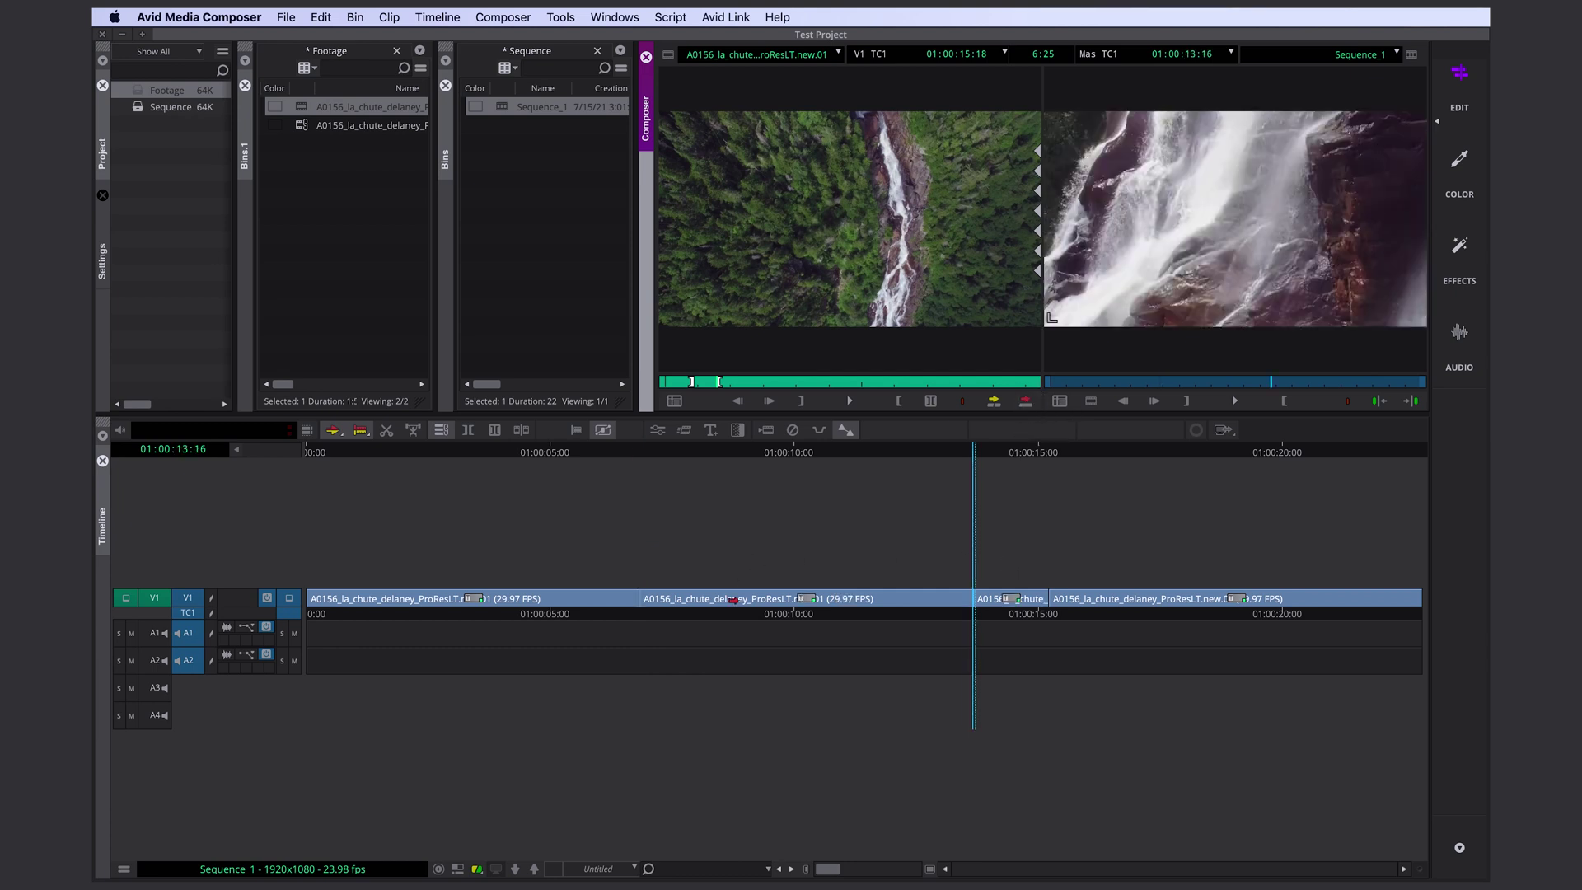
left_click(322, 17)
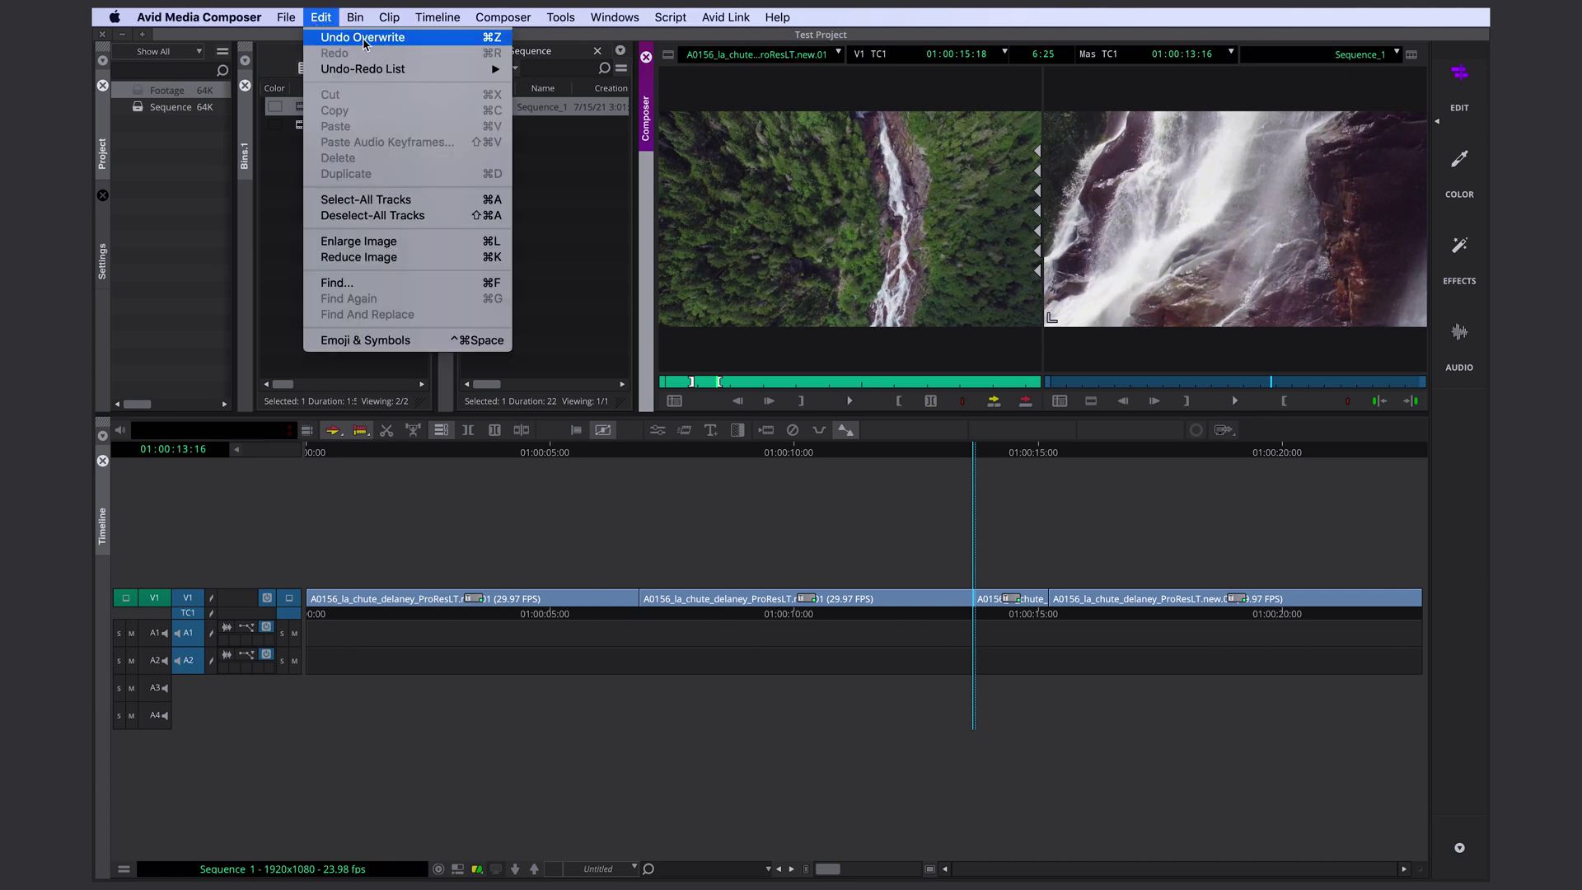
left_click(363, 37)
Step: Switch to Extract/Splice segment mode and scrub the sequence to the close-up waterfall clip
left_click(565, 620)
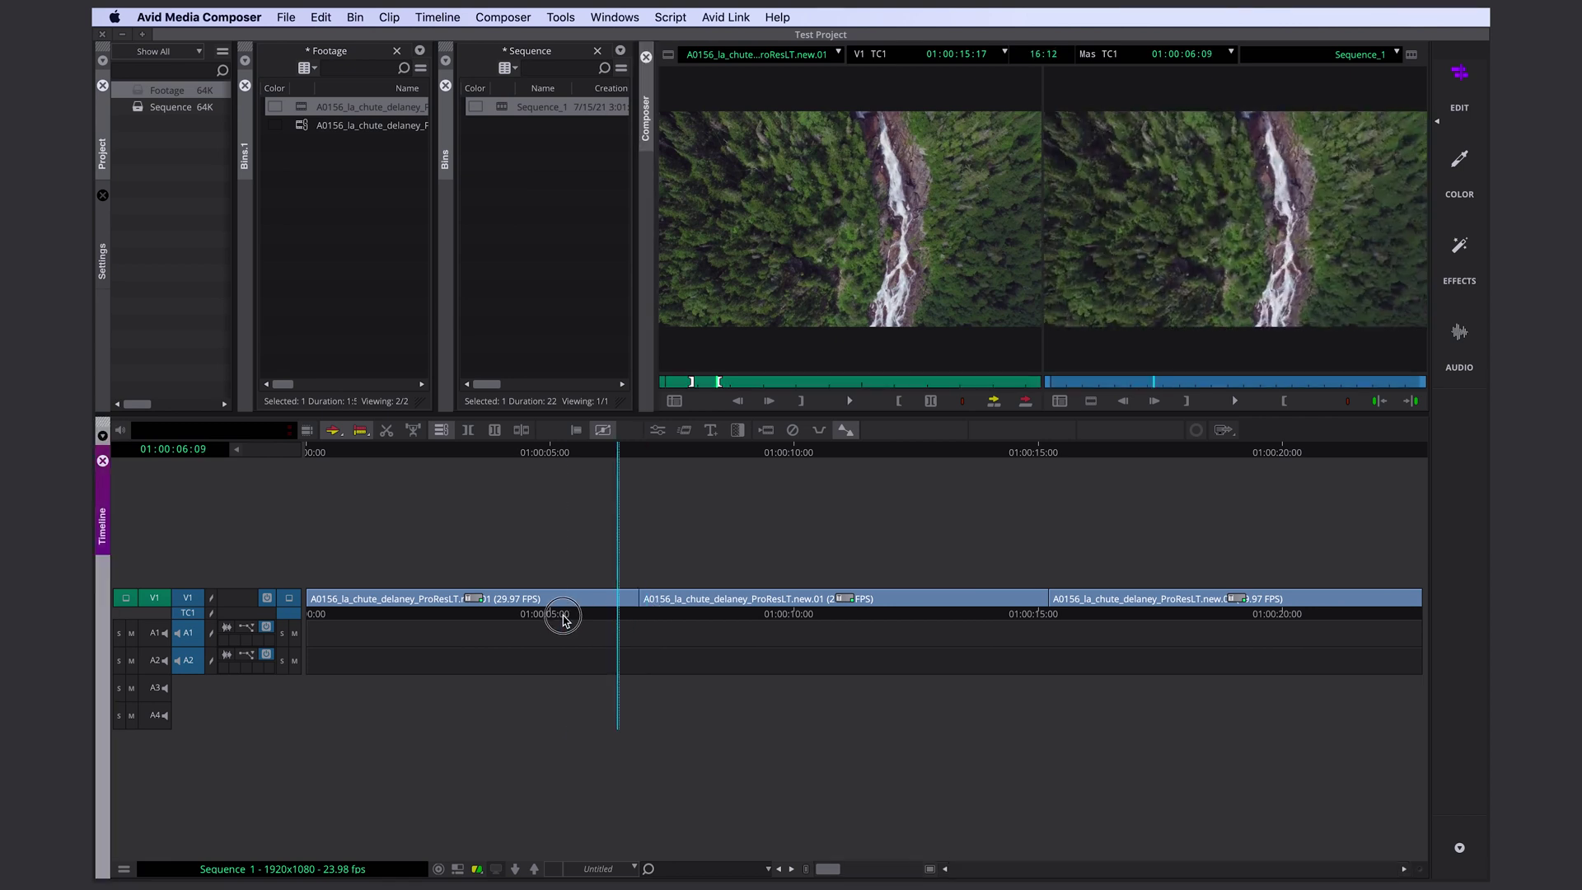
left_click_drag(563, 620, 551, 618)
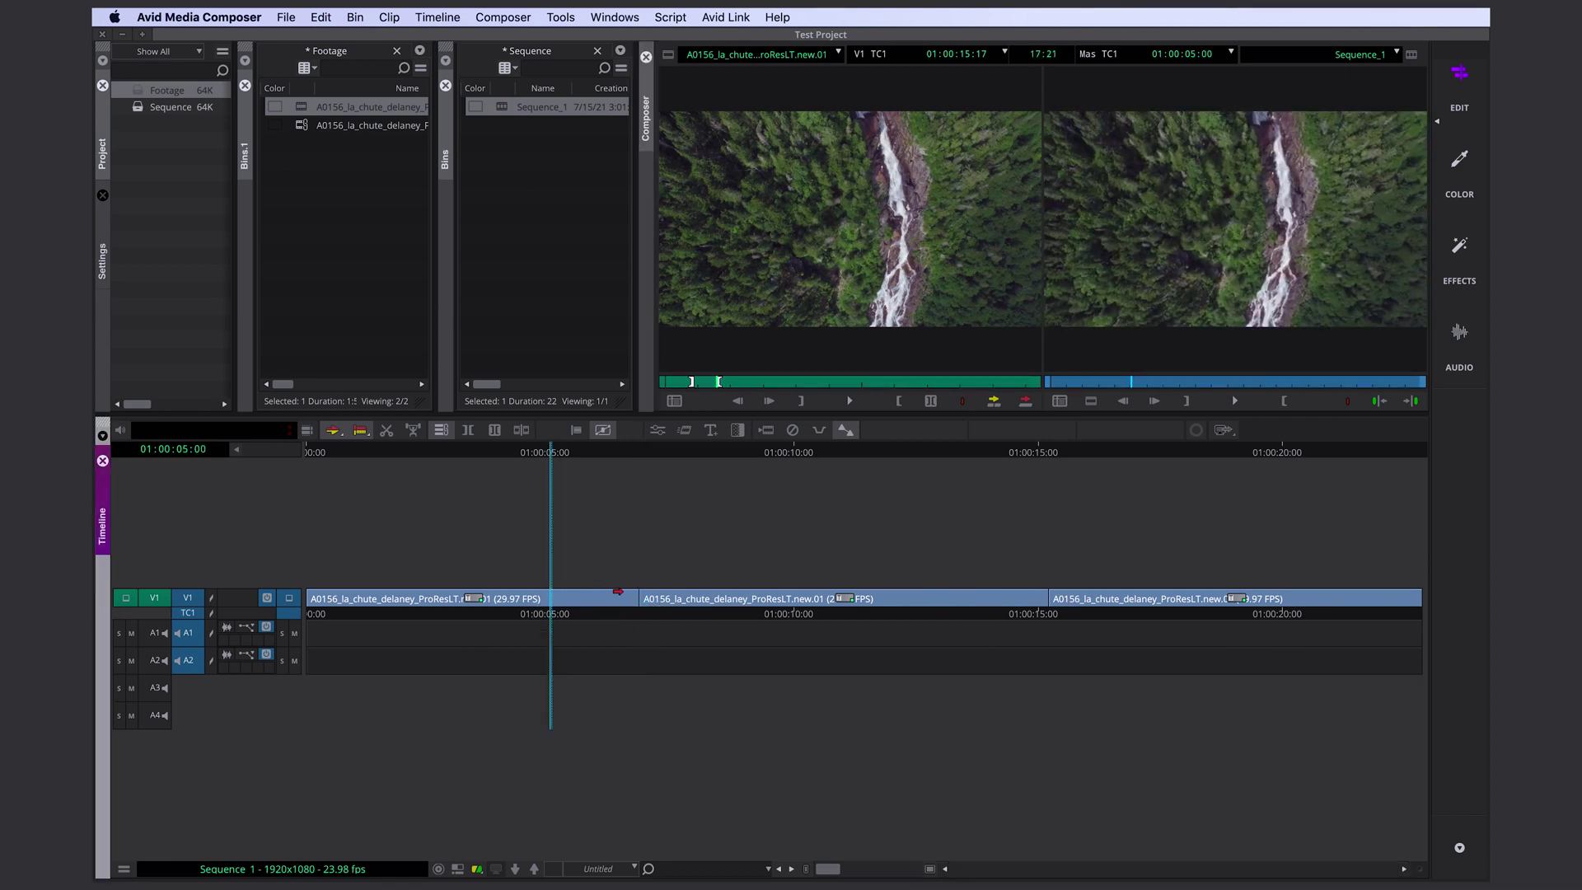
right_click(337, 438)
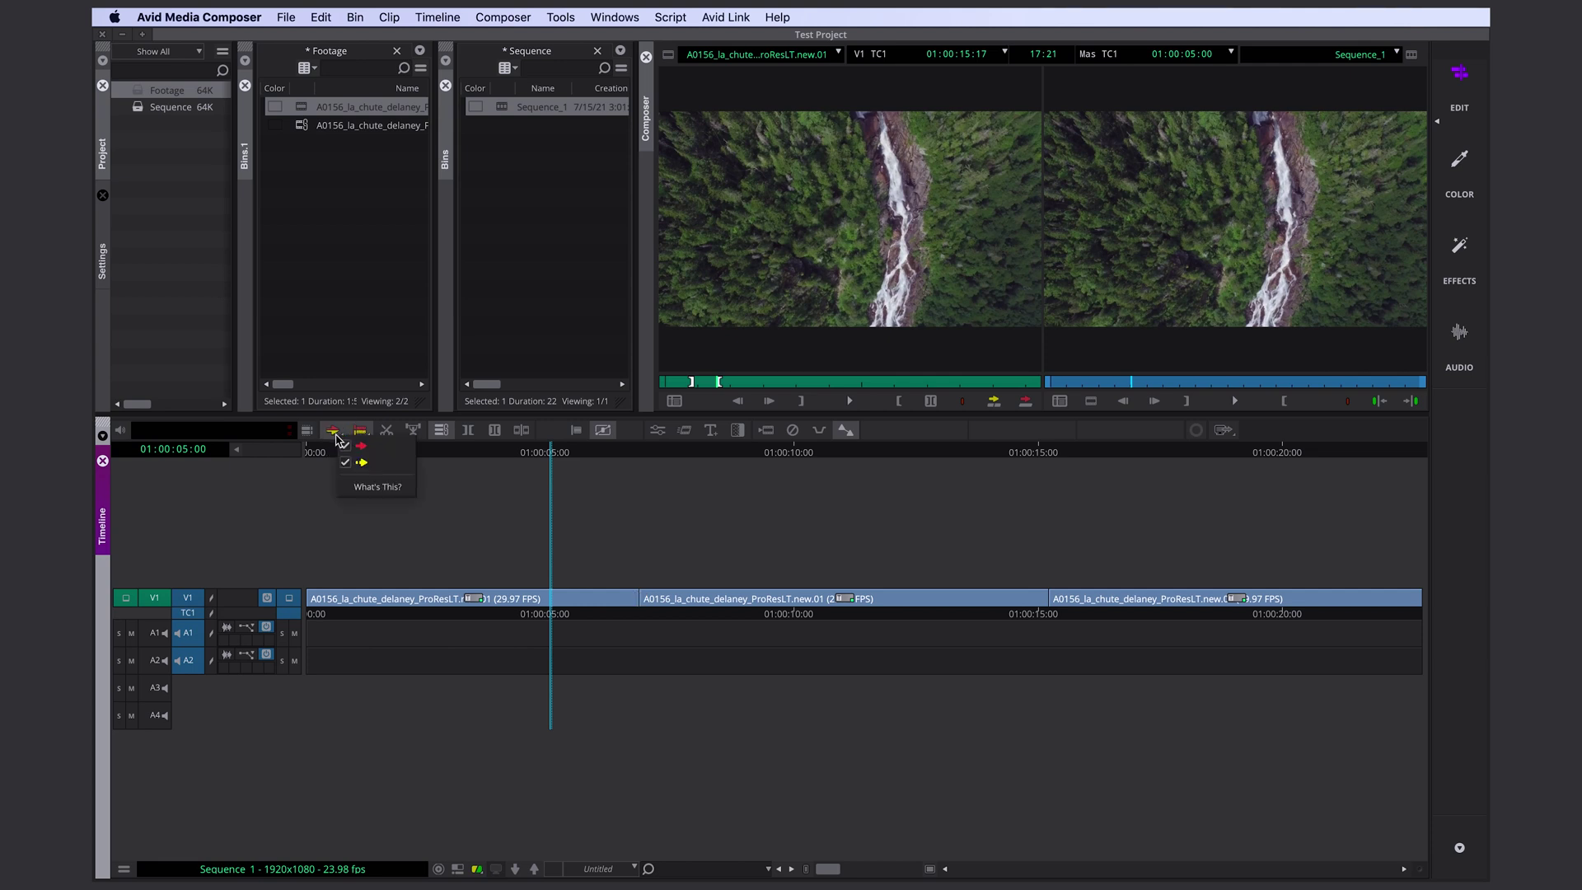
left_click(354, 463)
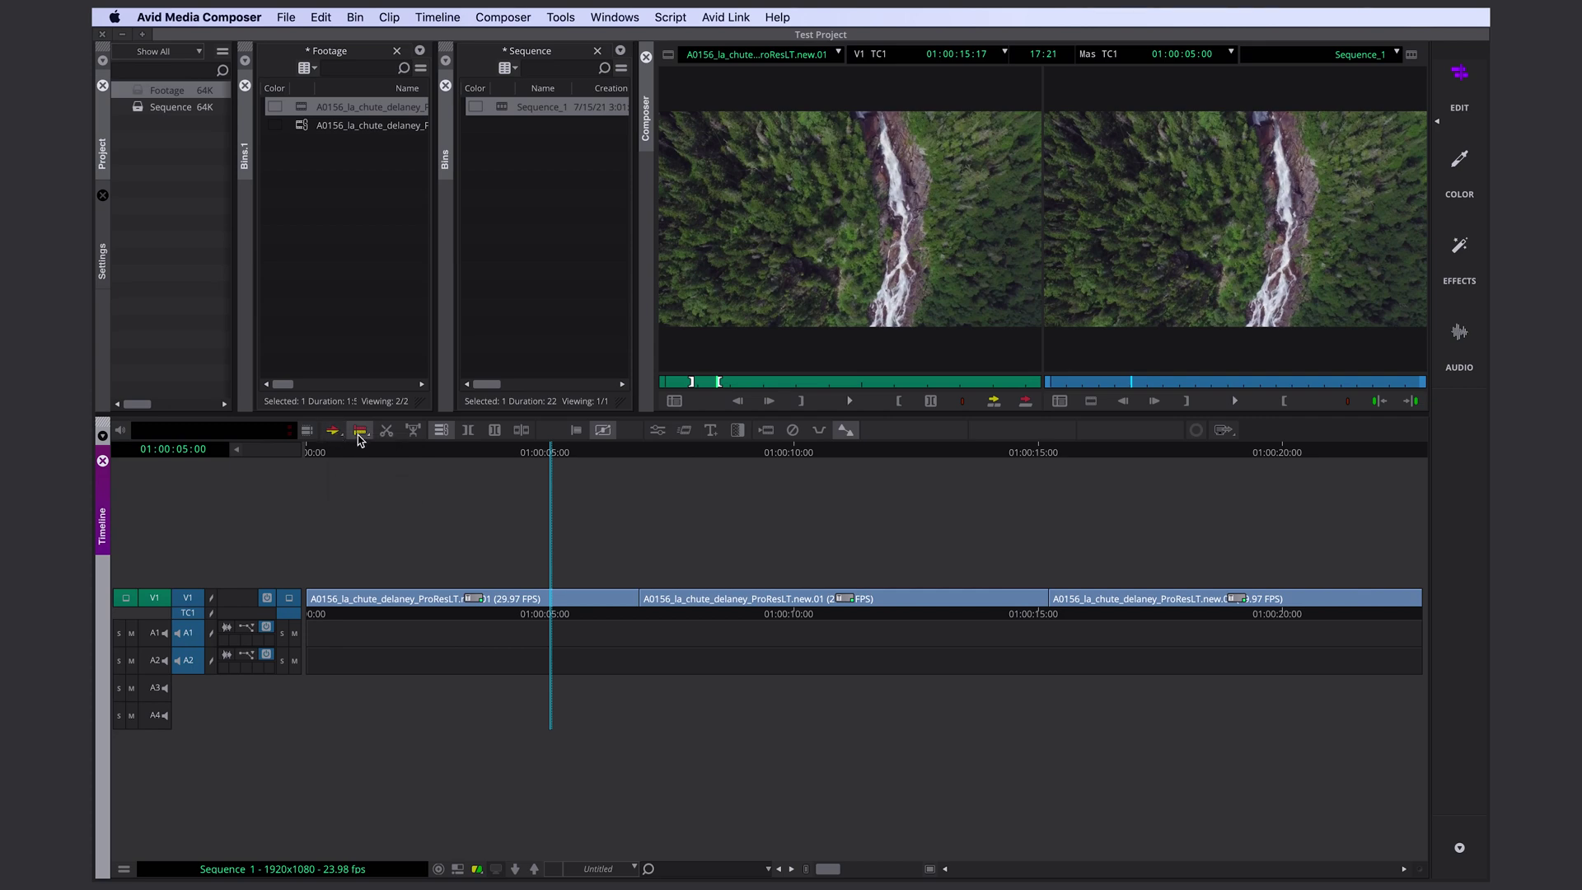
left_click_drag(929, 614, 1110, 614)
mouse_move(1238, 640)
left_mouse_down()
mouse_move(607, 678)
mouse_move(495, 651)
mouse_move(911, 601)
mouse_move(1265, 592)
mouse_move(330, 651)
mouse_move(459, 602)
mouse_move(1067, 593)
mouse_move(328, 634)
mouse_move(498, 631)
left_mouse_up()
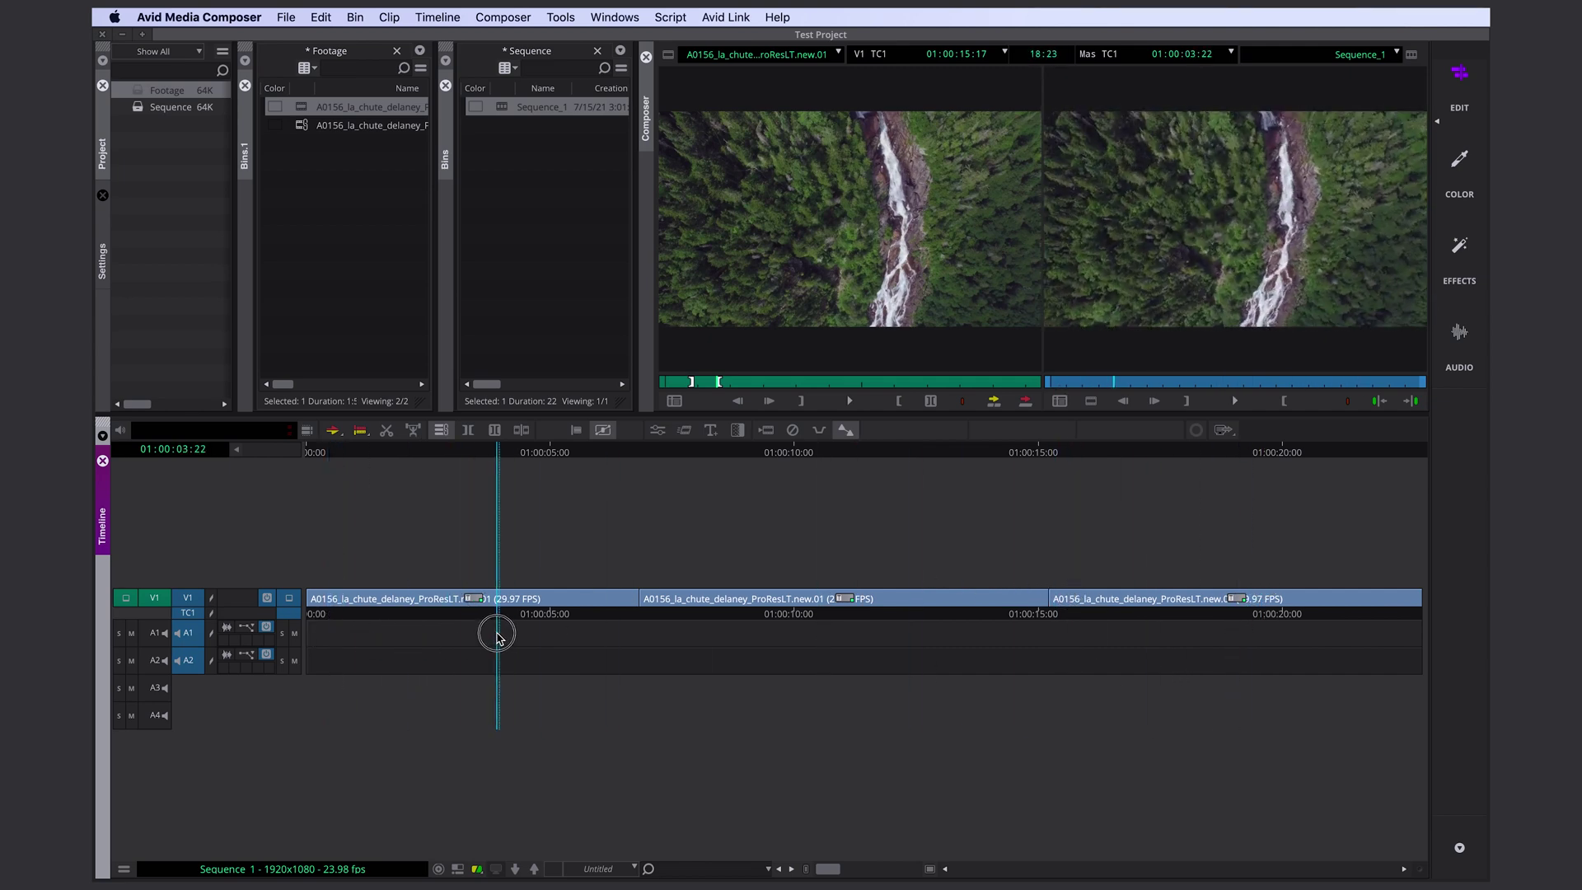
Step: Drag the three V1 clips to rearrange their order, leaving a gap at the start
right_click(336, 435)
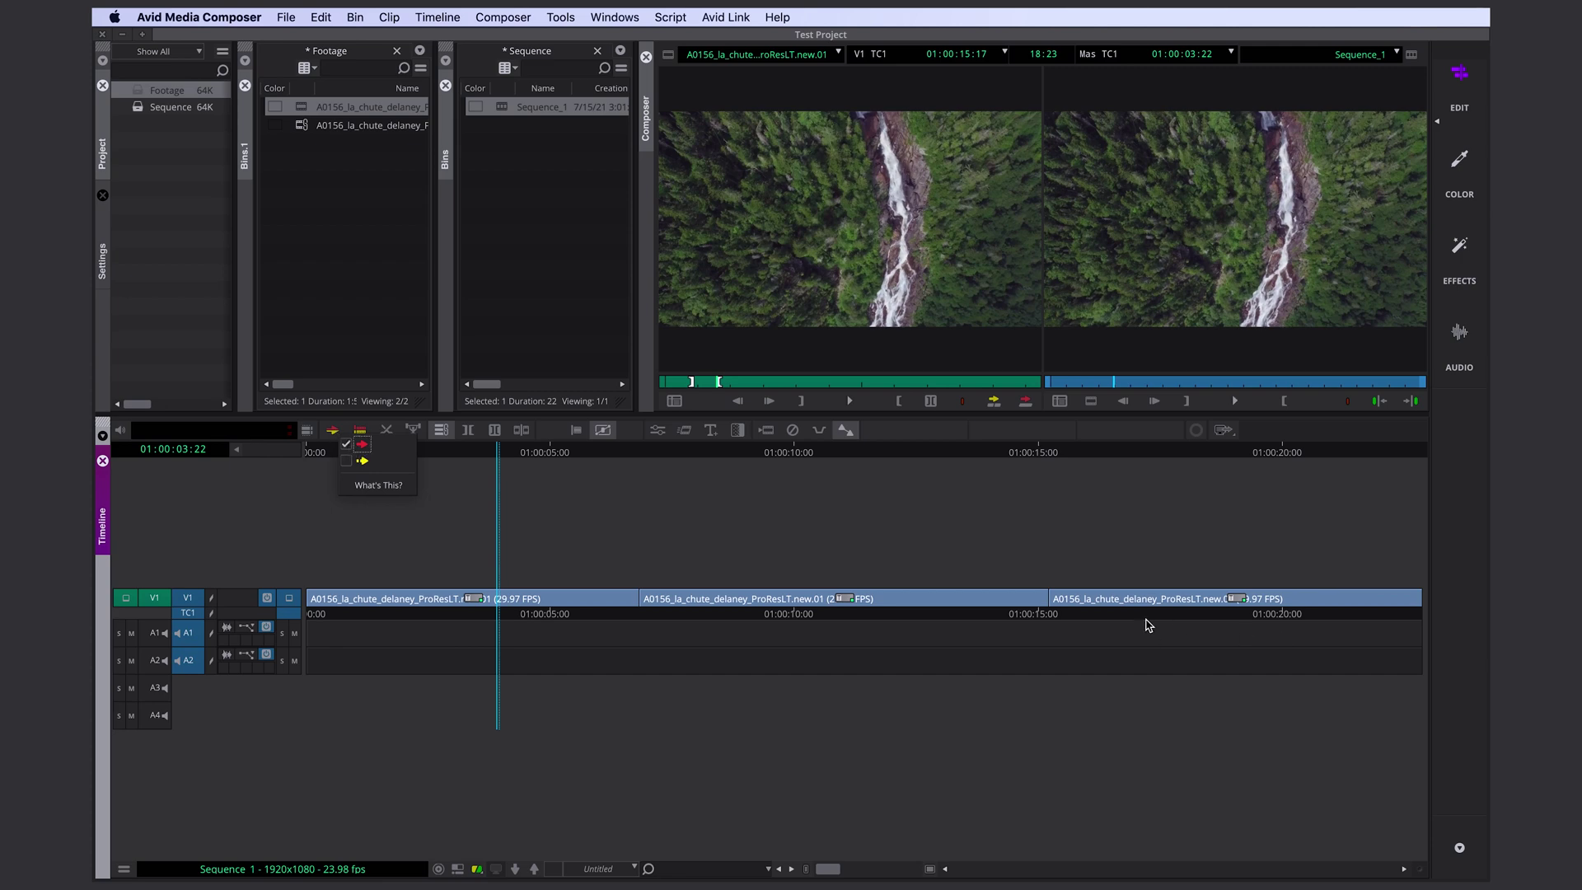
left_click_drag(1144, 602, 1339, 594)
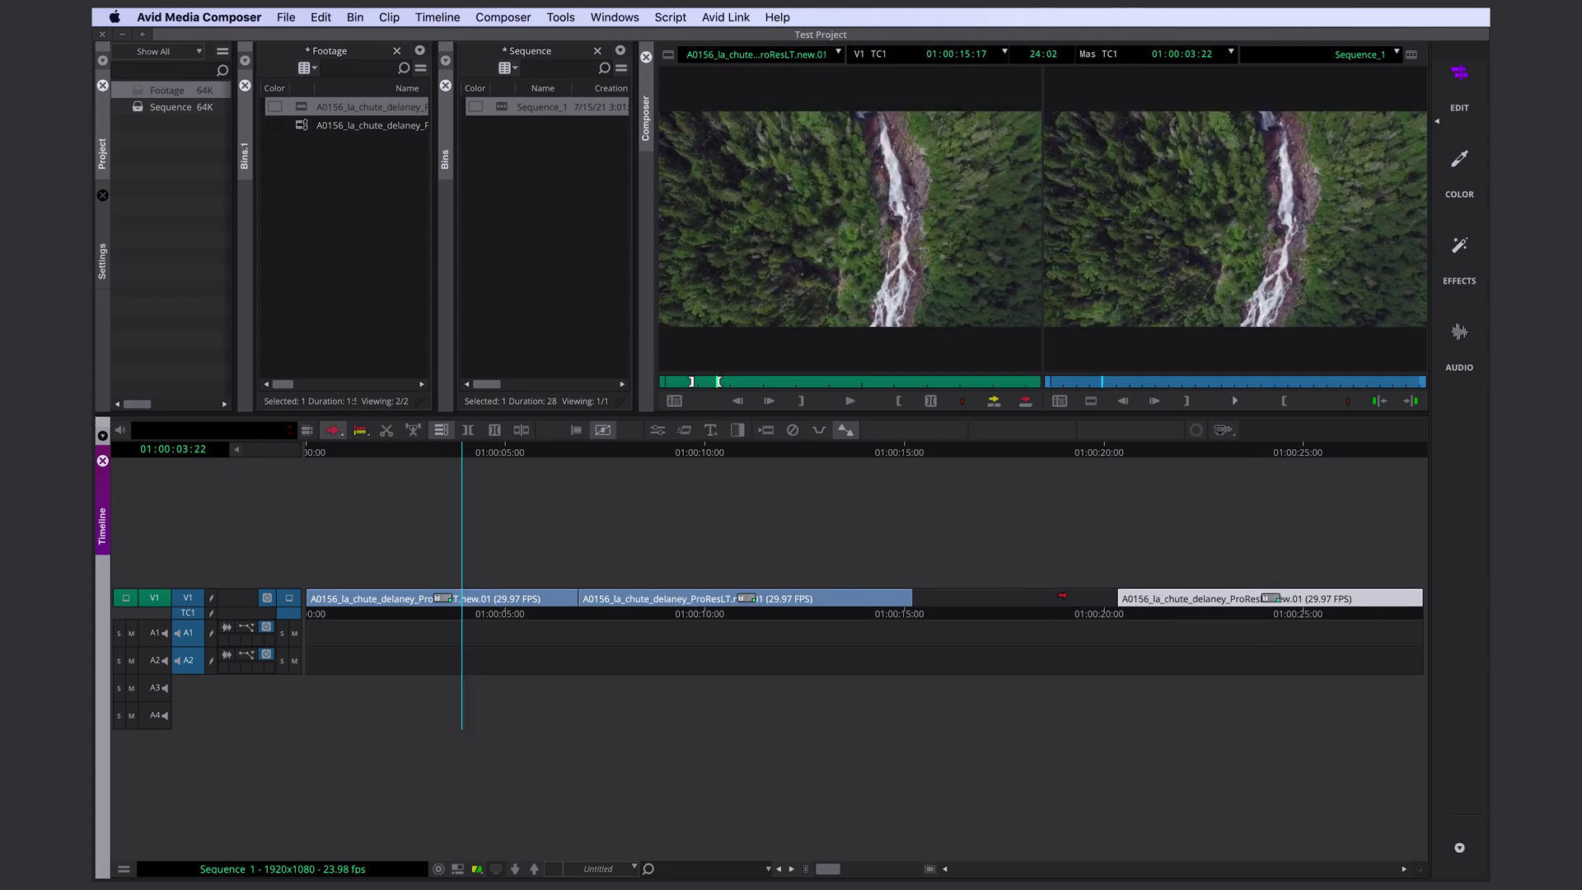
left_click_drag(749, 599, 931, 599)
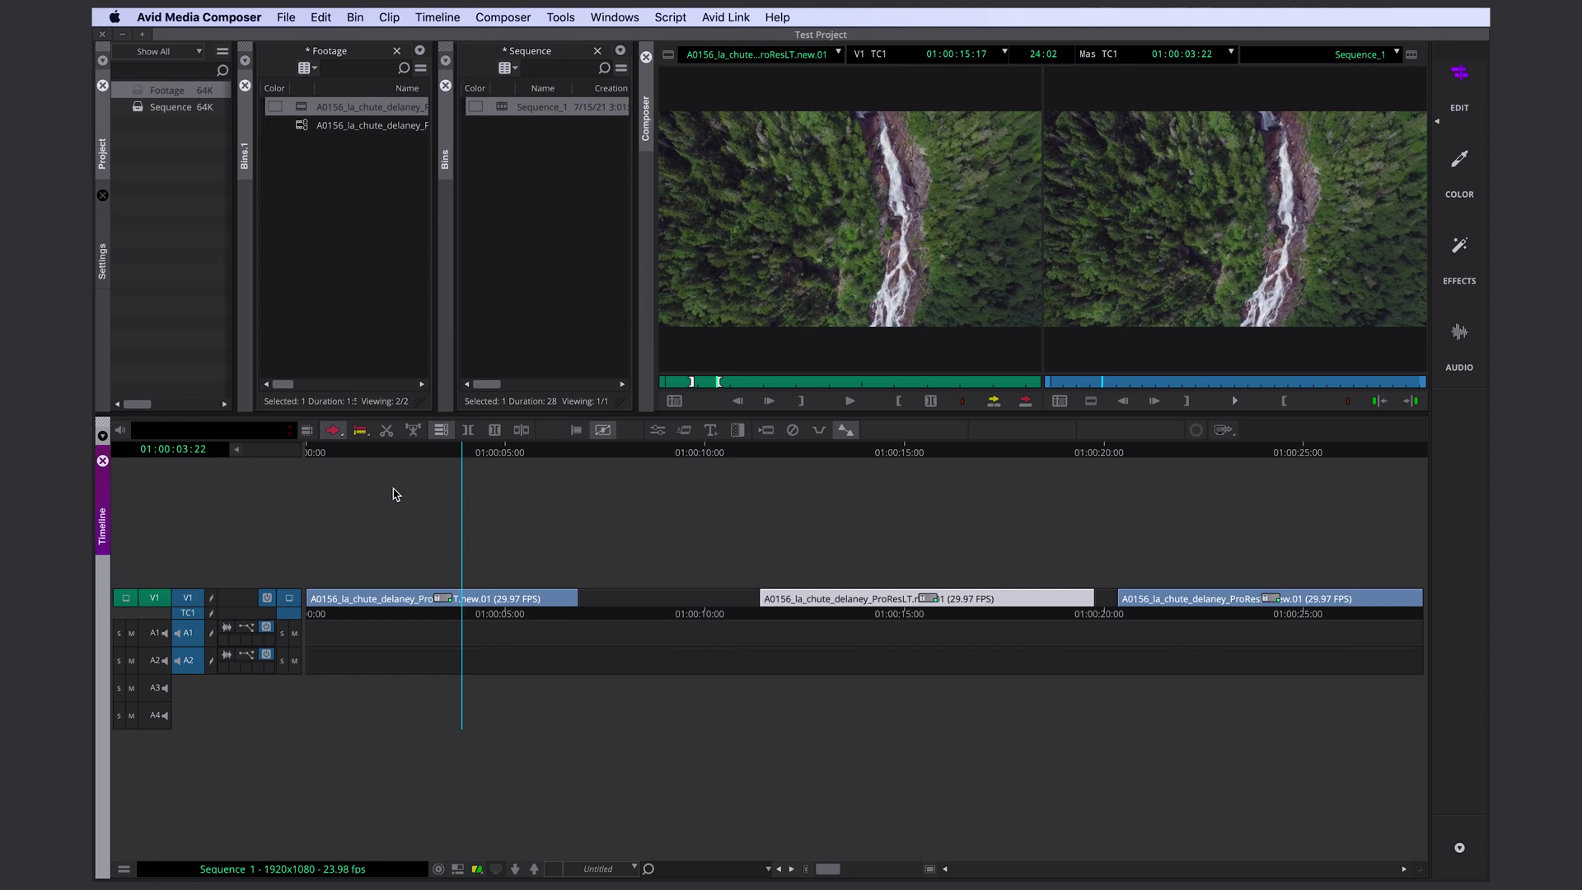
left_click_drag(480, 599, 818, 598)
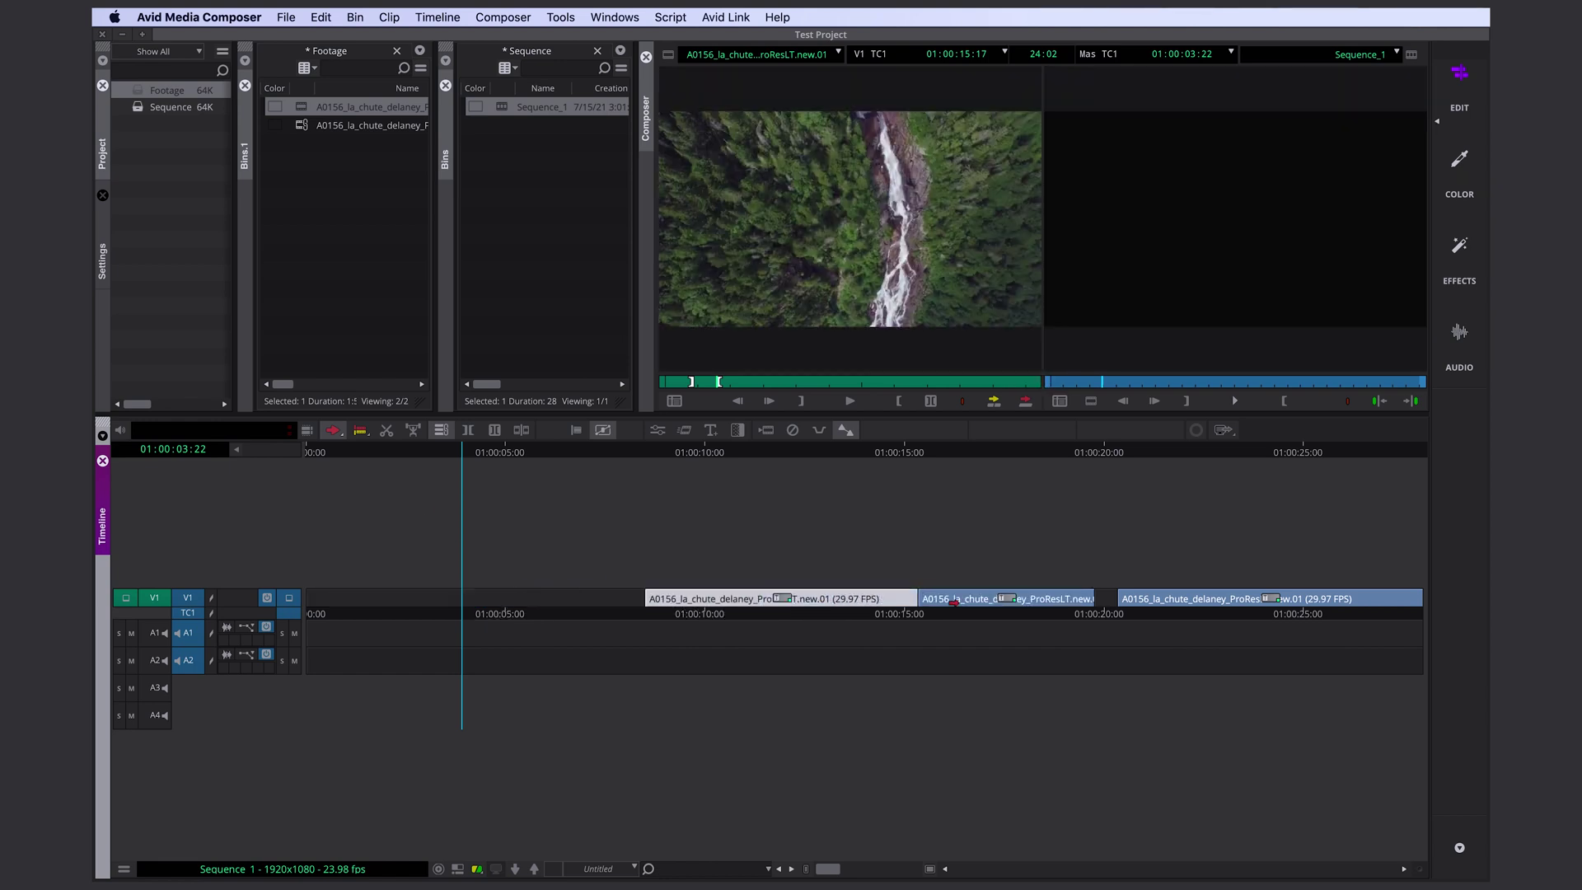
right_click(338, 432)
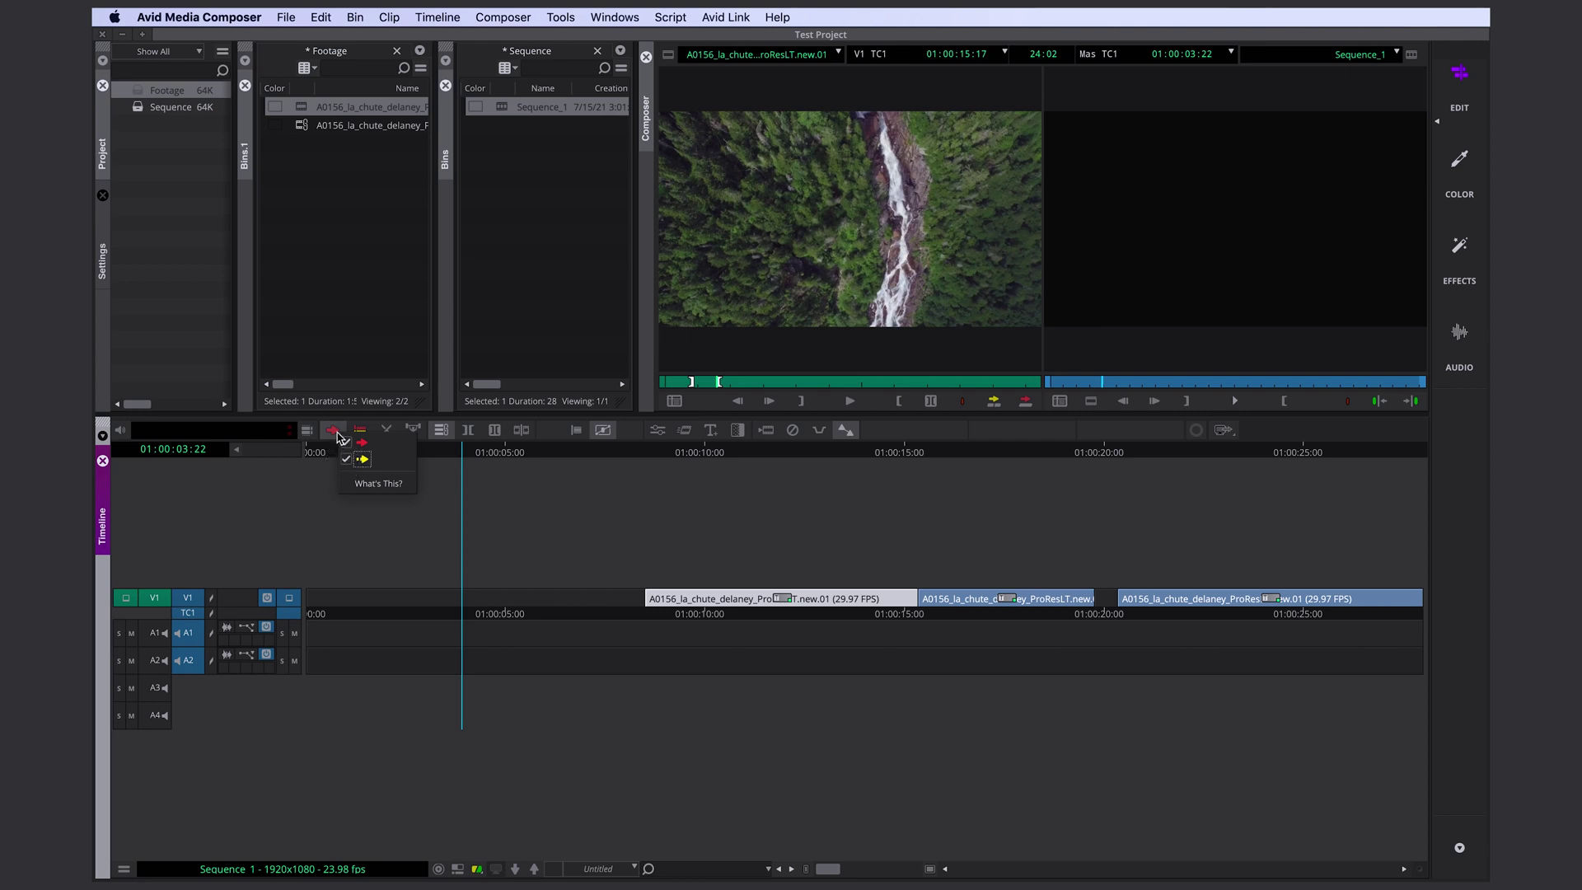
left_click(363, 459)
left_click_drag(960, 599, 702, 595)
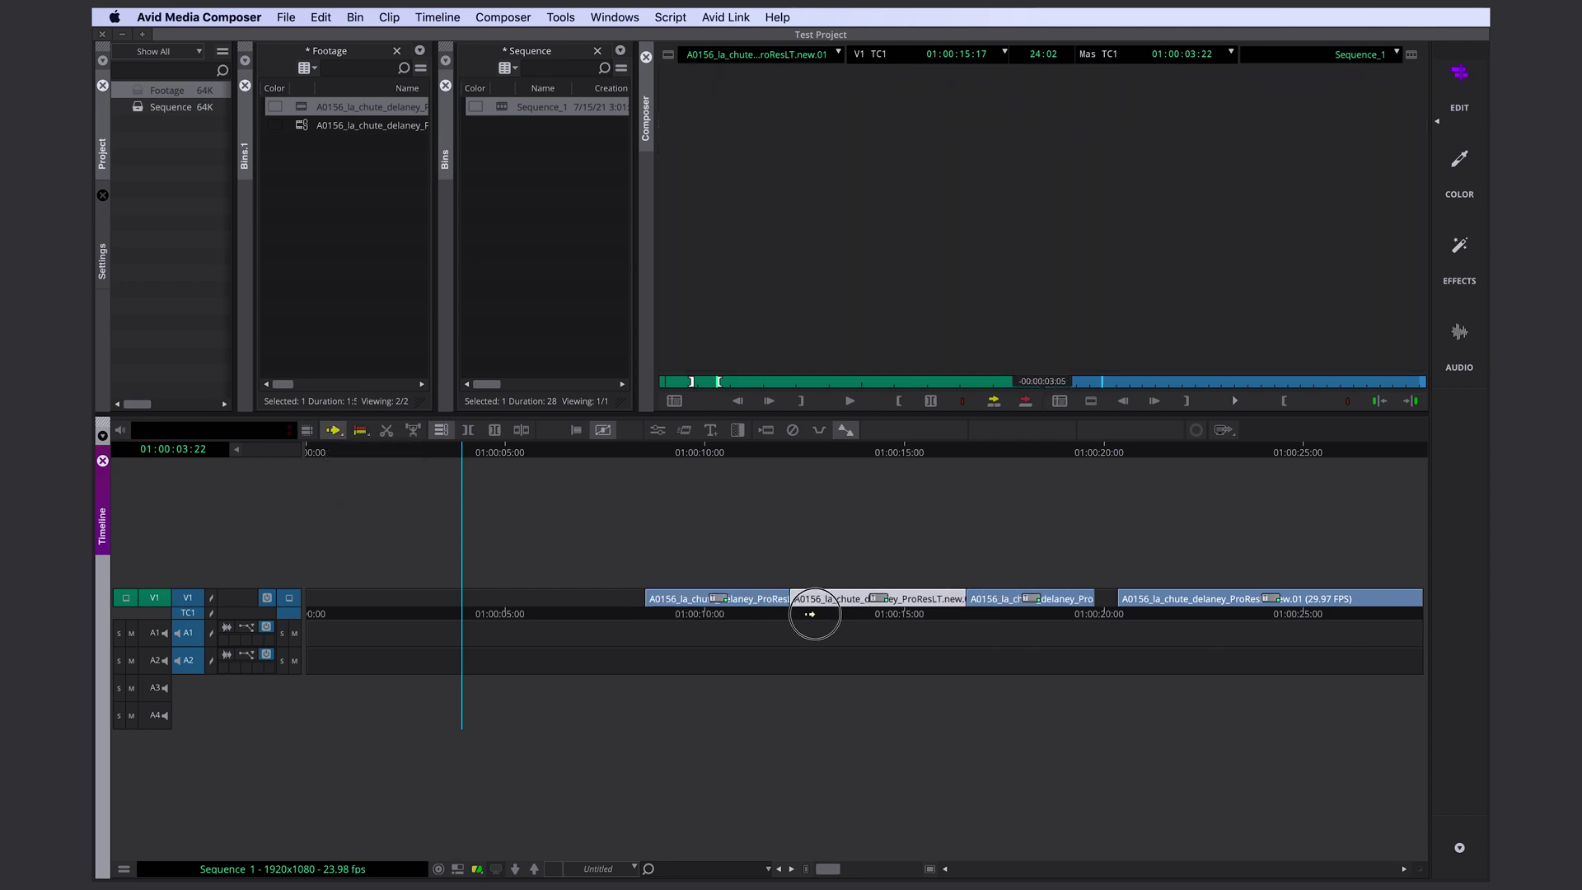
mouse_move(702, 595)
left_mouse_down()
mouse_move(721, 611)
mouse_move(694, 595)
left_mouse_up()
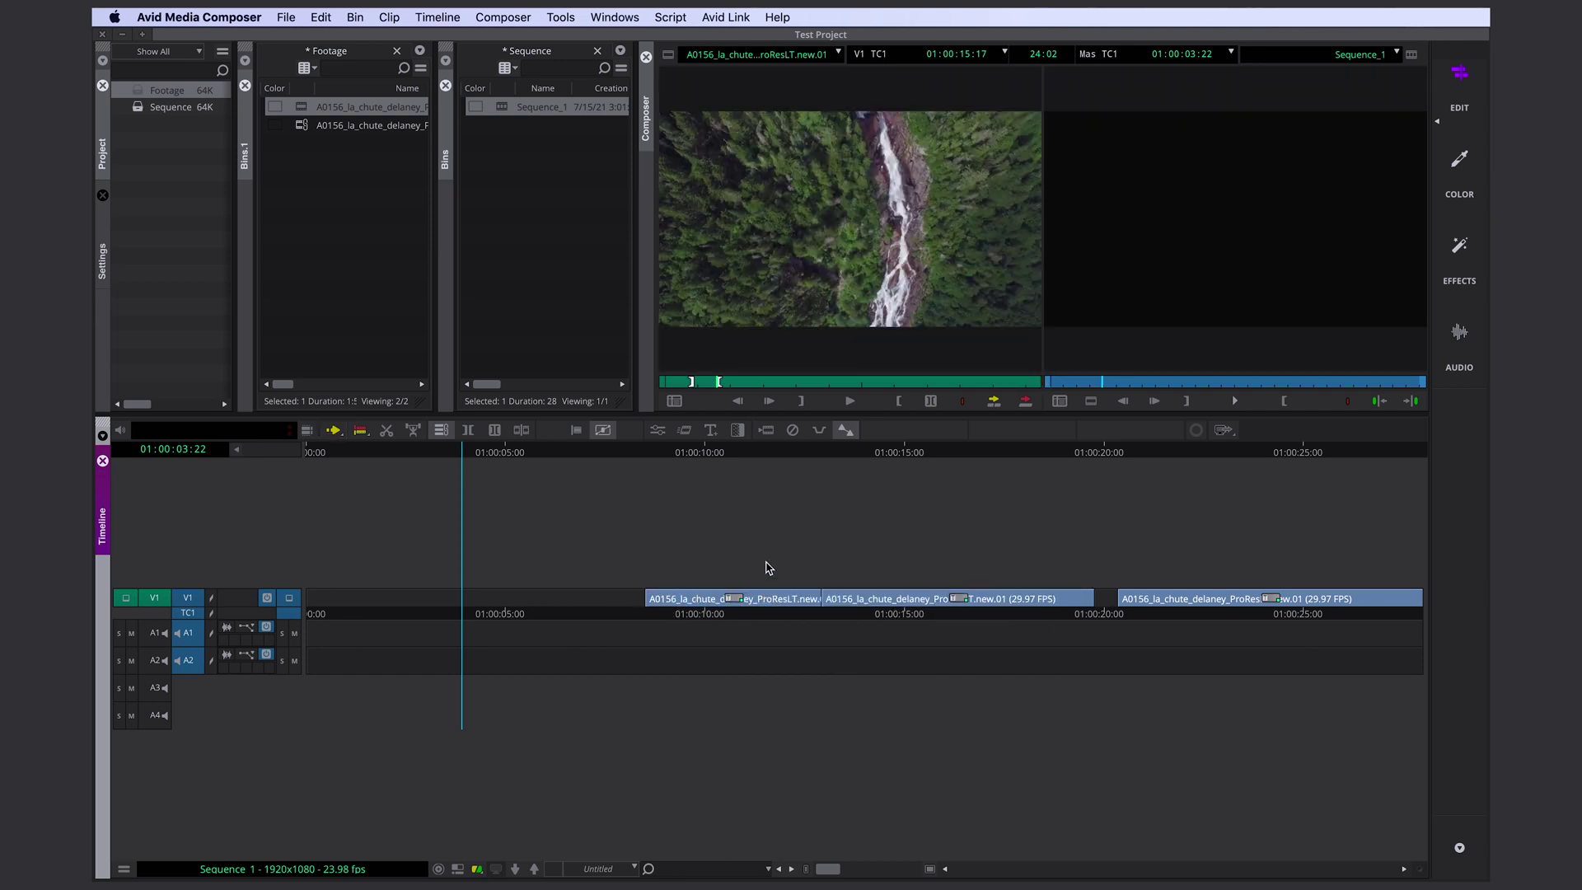
Step: In Lift/Overwrite mode, slide the three clips left so they sit back to back
key("shift+a")
key("shift+a")
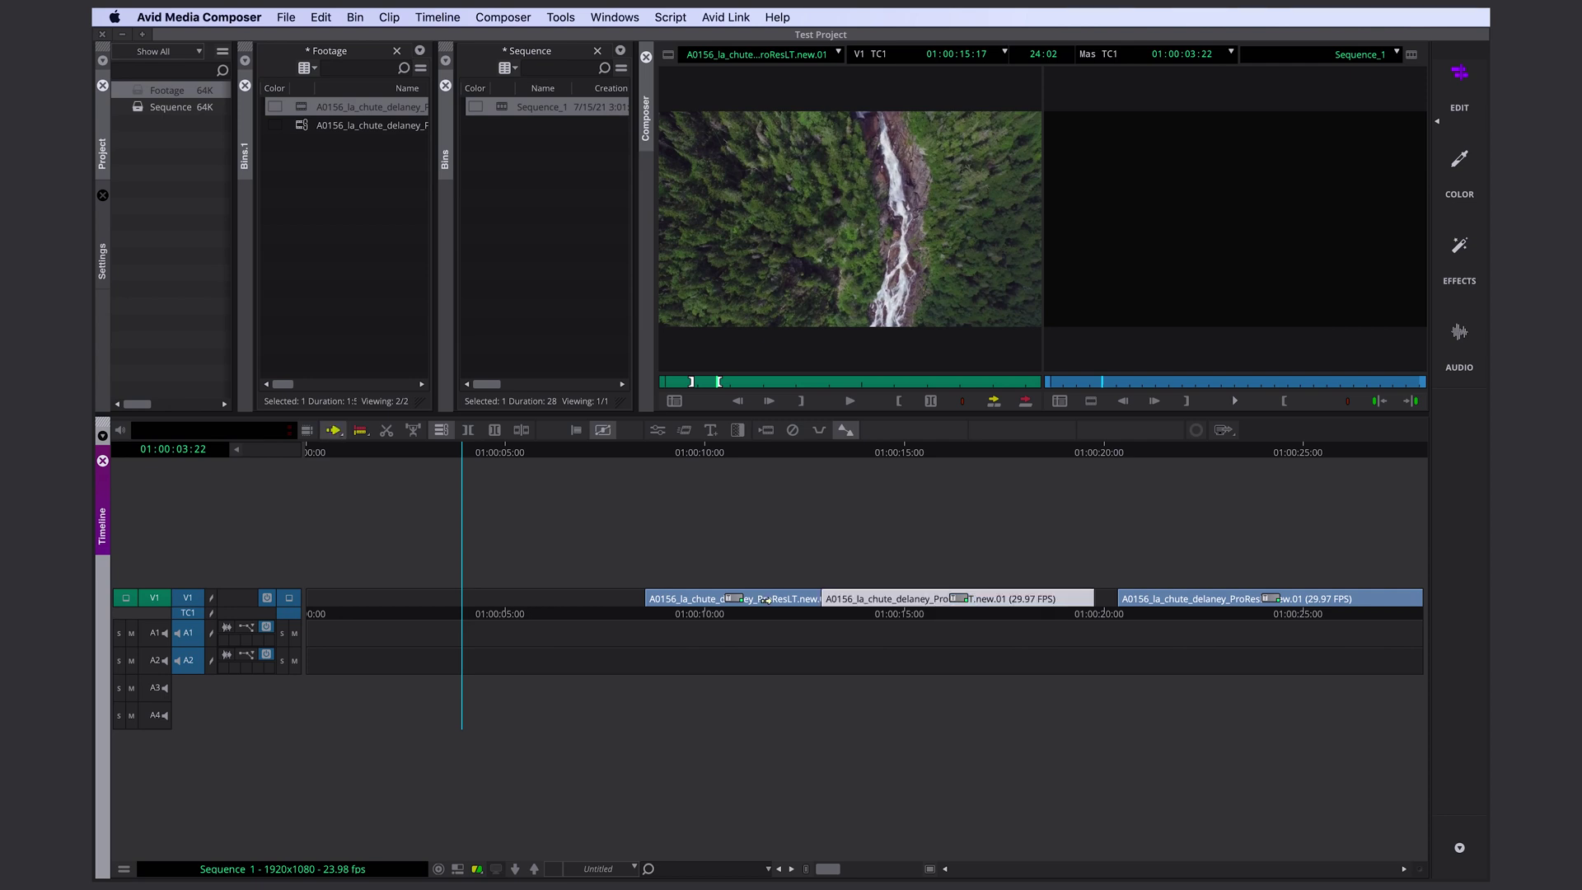
left_click(741, 599)
left_click(1153, 599)
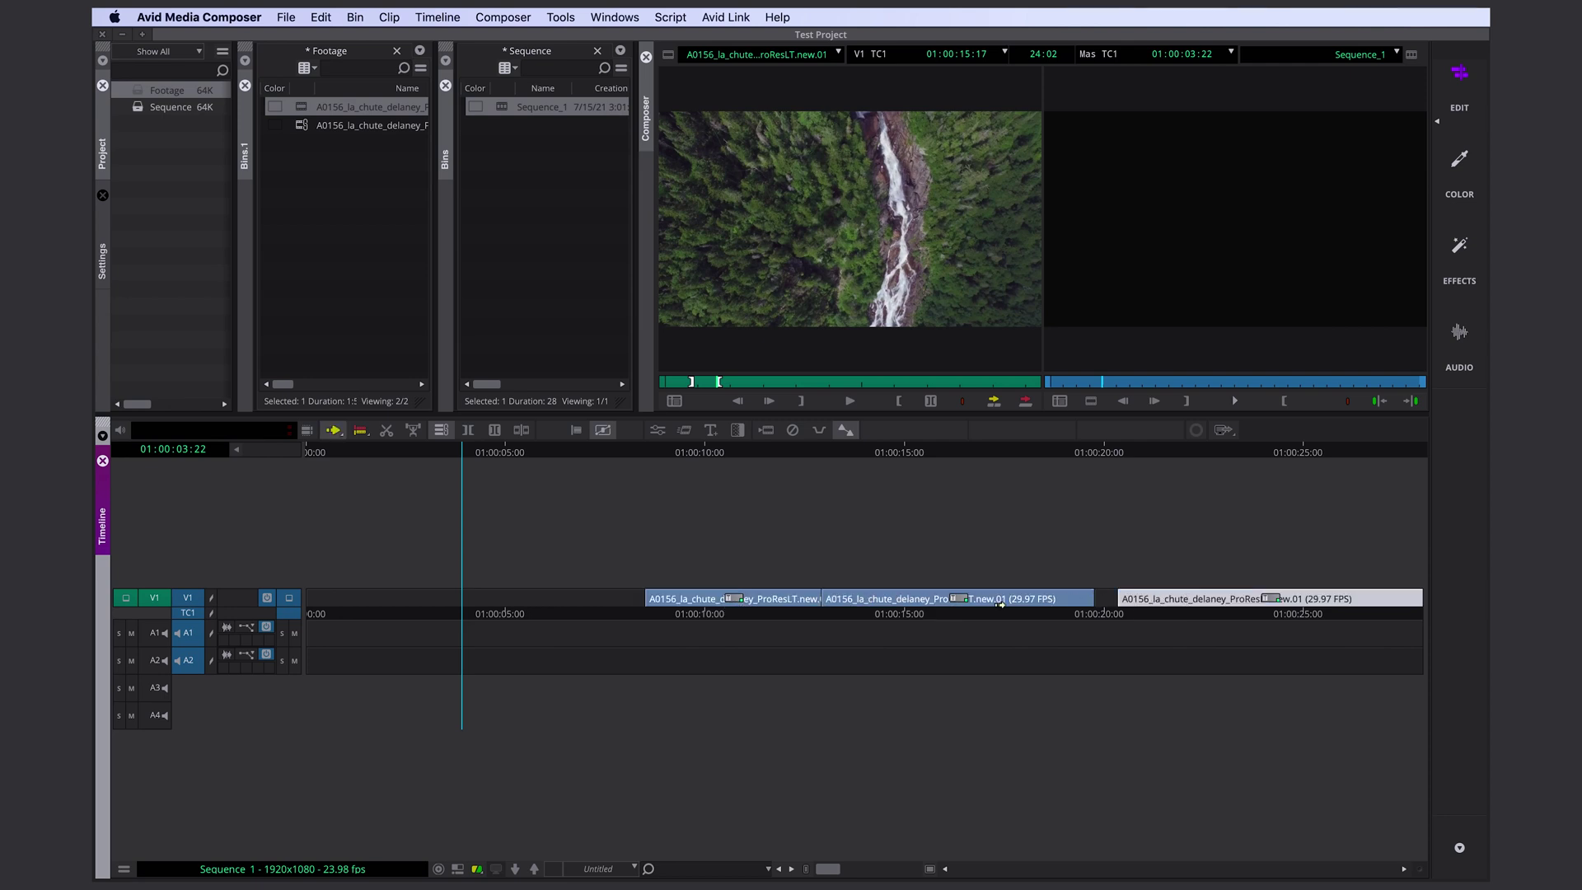
key("shift+s")
left_click_drag(770, 603, 645, 600)
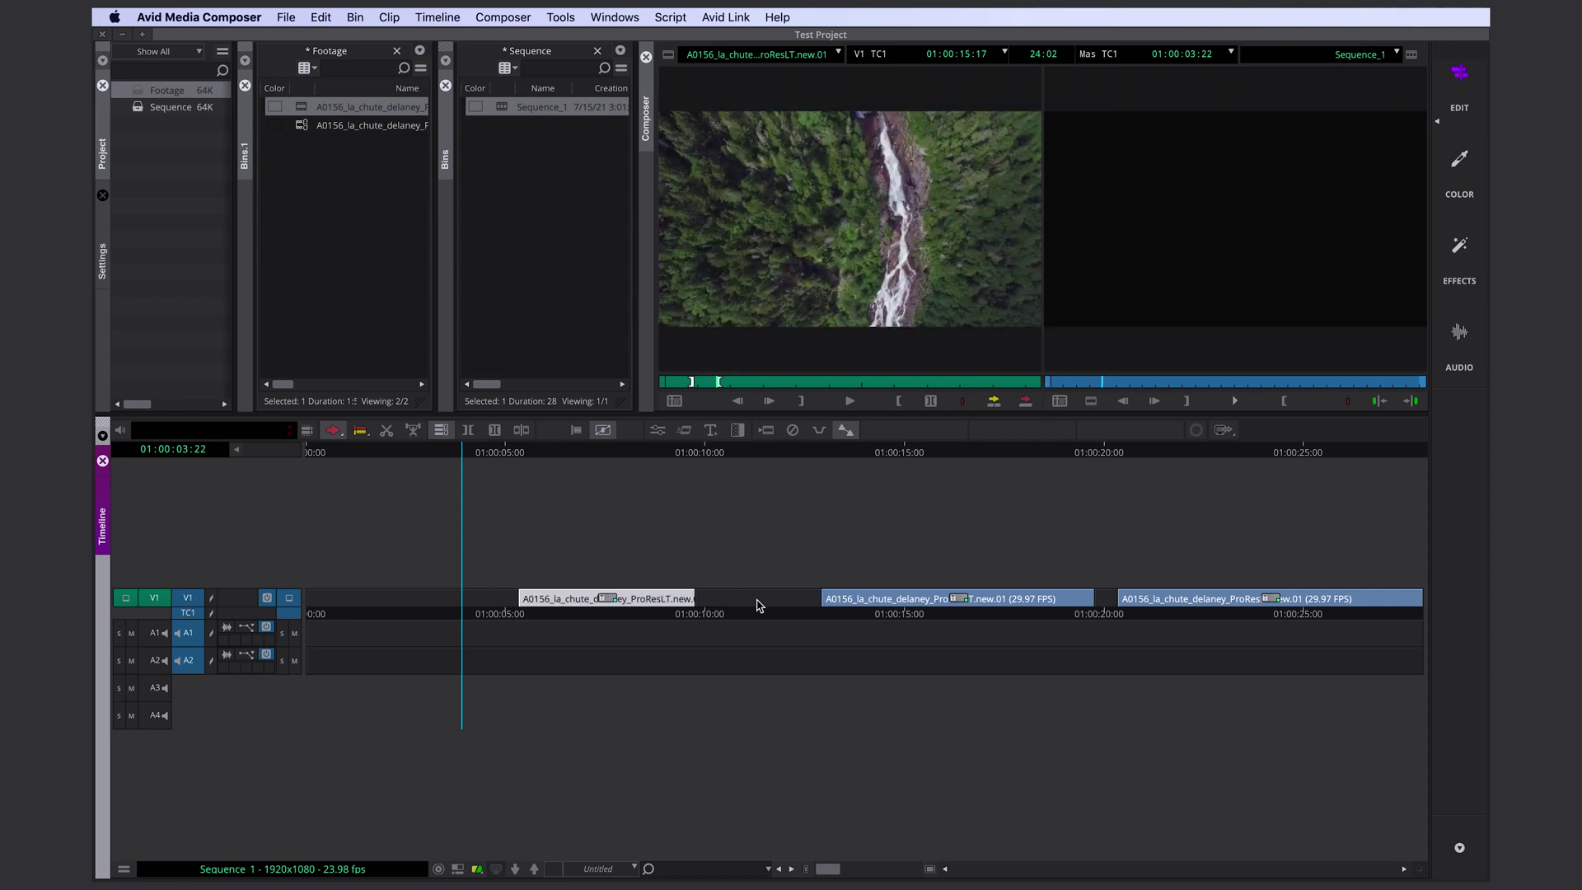
mouse_move(845, 599)
left_mouse_down()
mouse_move(733, 600)
mouse_move(781, 605)
left_mouse_up()
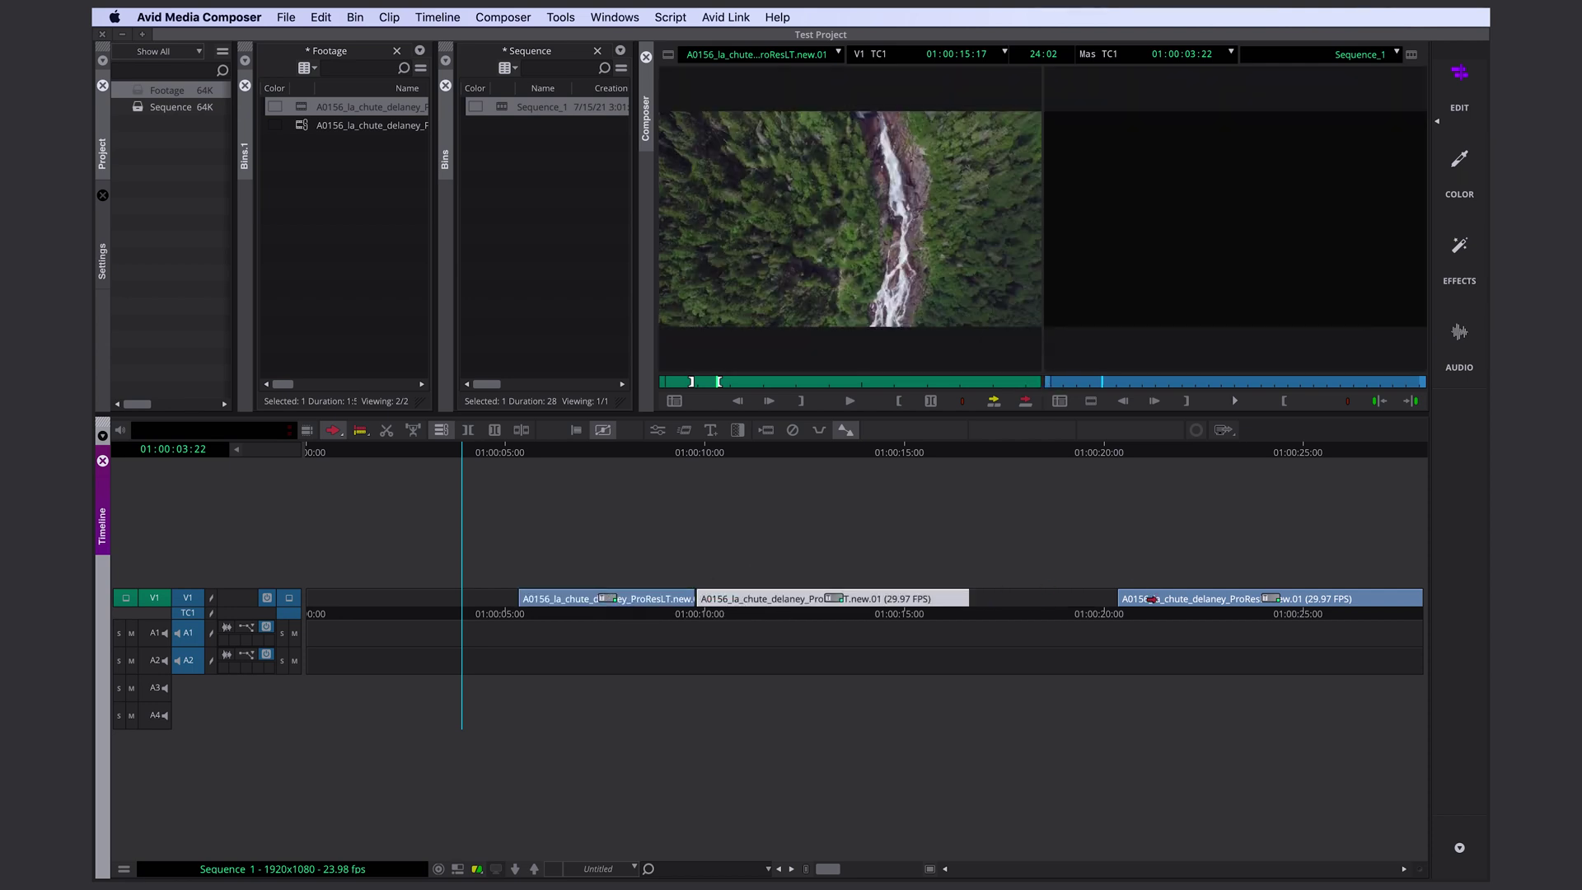
left_click_drag(1153, 599, 1003, 599)
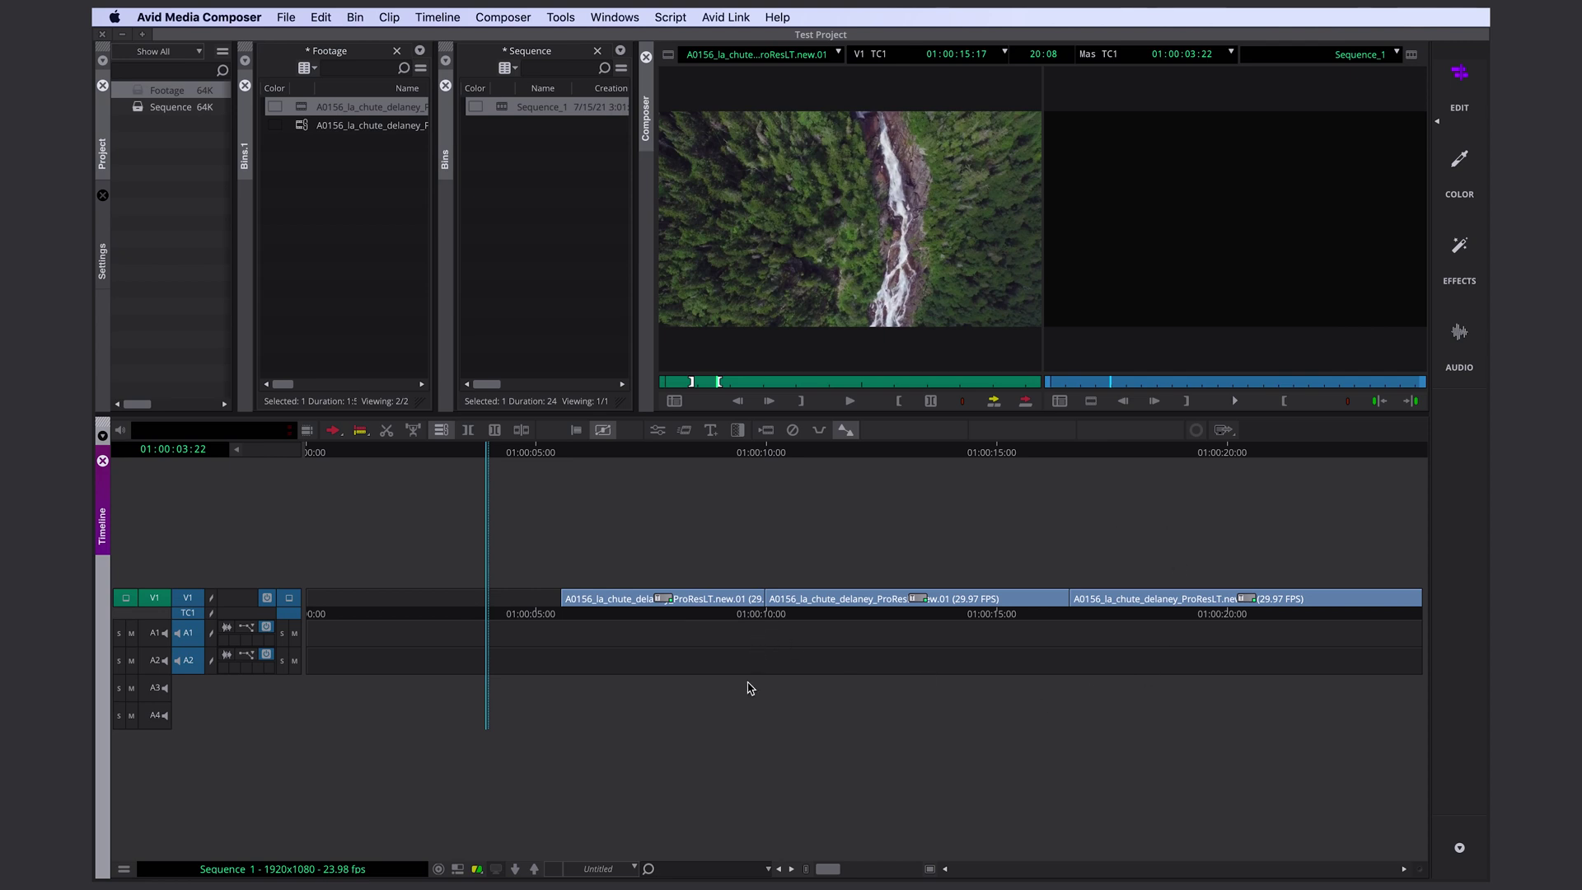
left_click(665, 679)
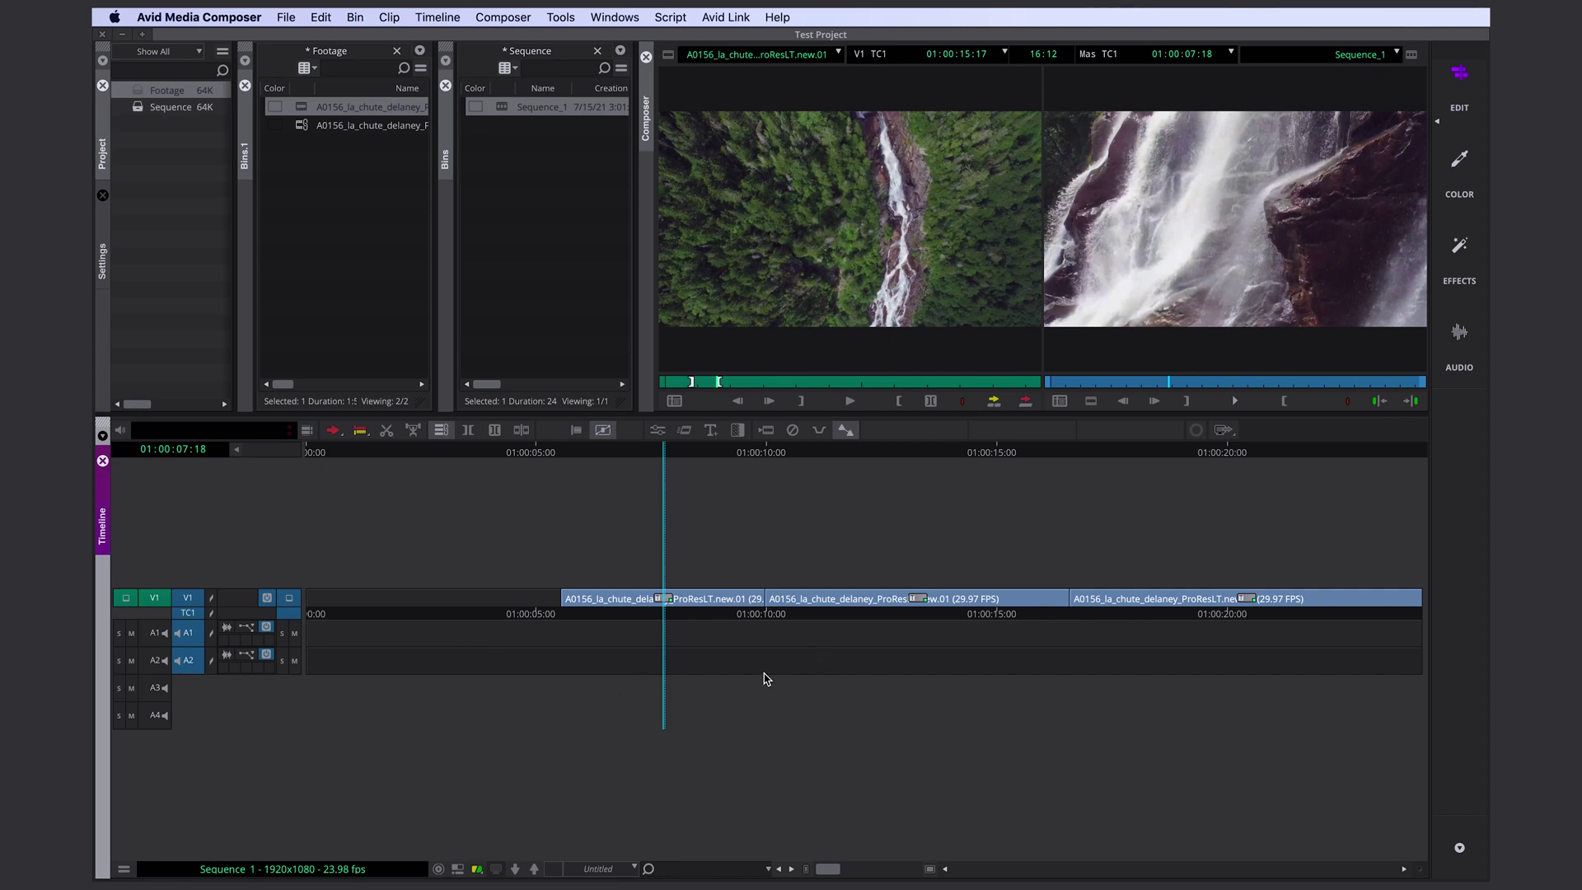
Step: Add new audio tracks up to A5, then clear the track selection
key("super+u")
key("super+u")
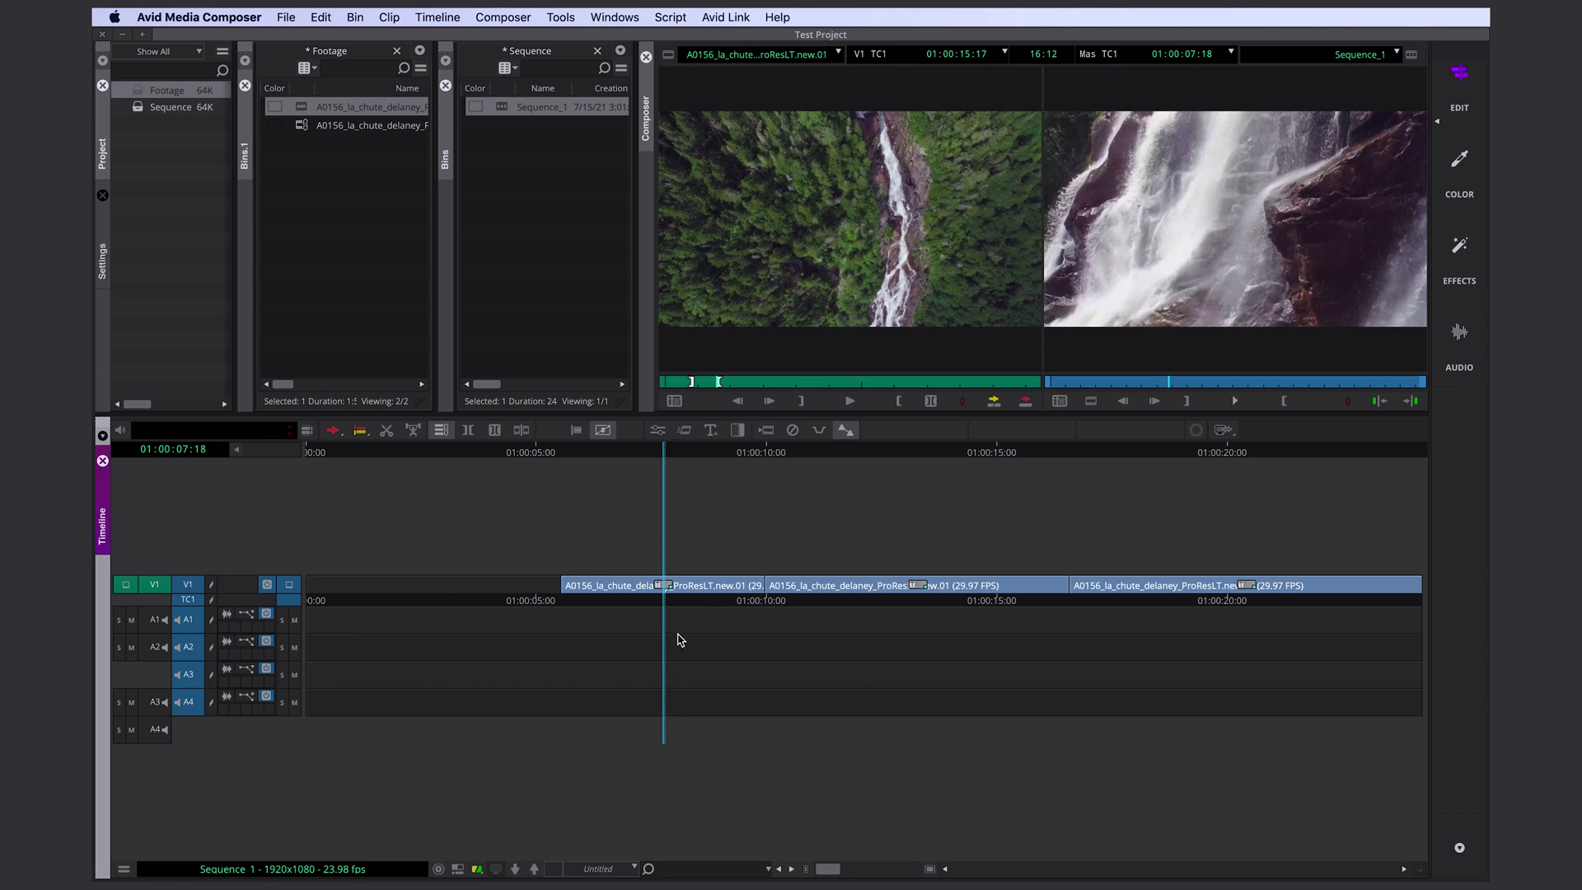
key("super+u")
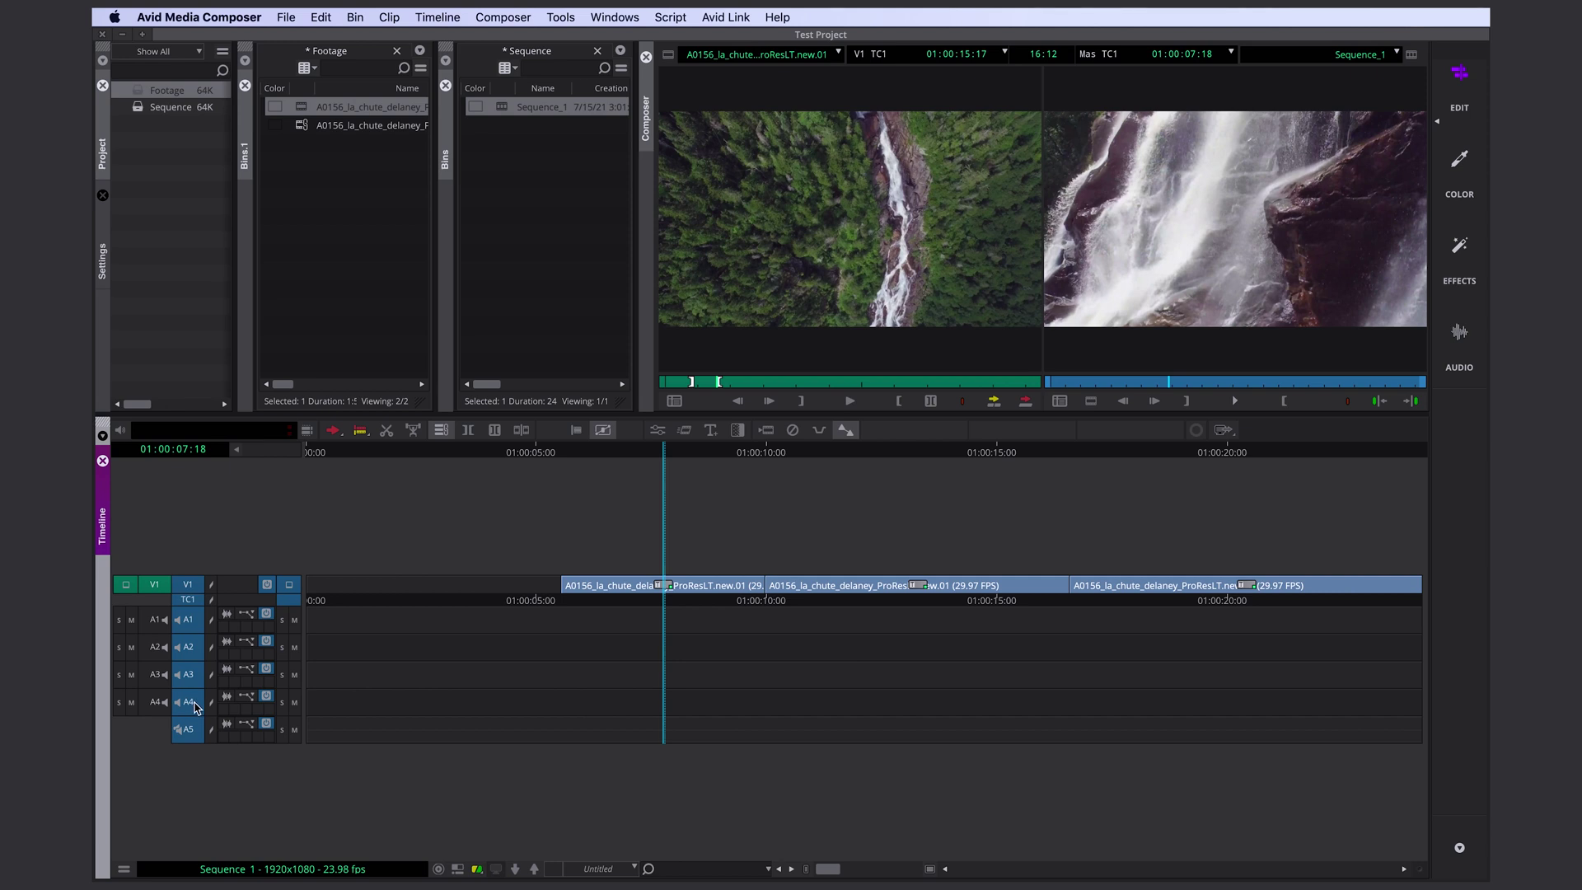
left_click_drag(196, 707, 197, 576)
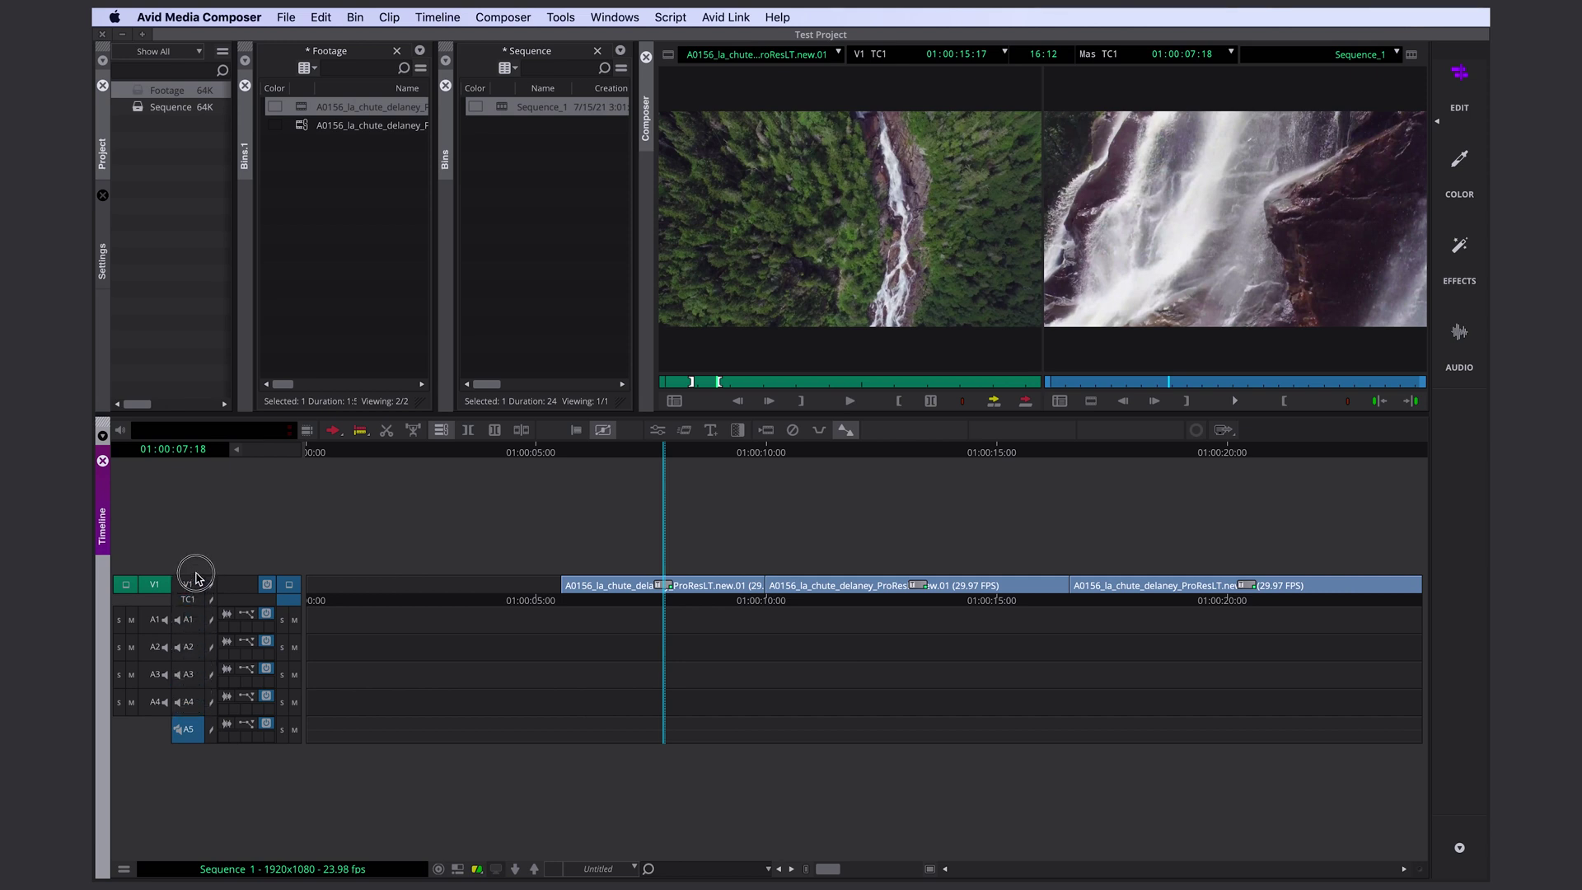
left_click_drag(191, 707, 205, 538)
left_click_drag(196, 715, 205, 540)
left_click_drag(198, 715, 201, 551)
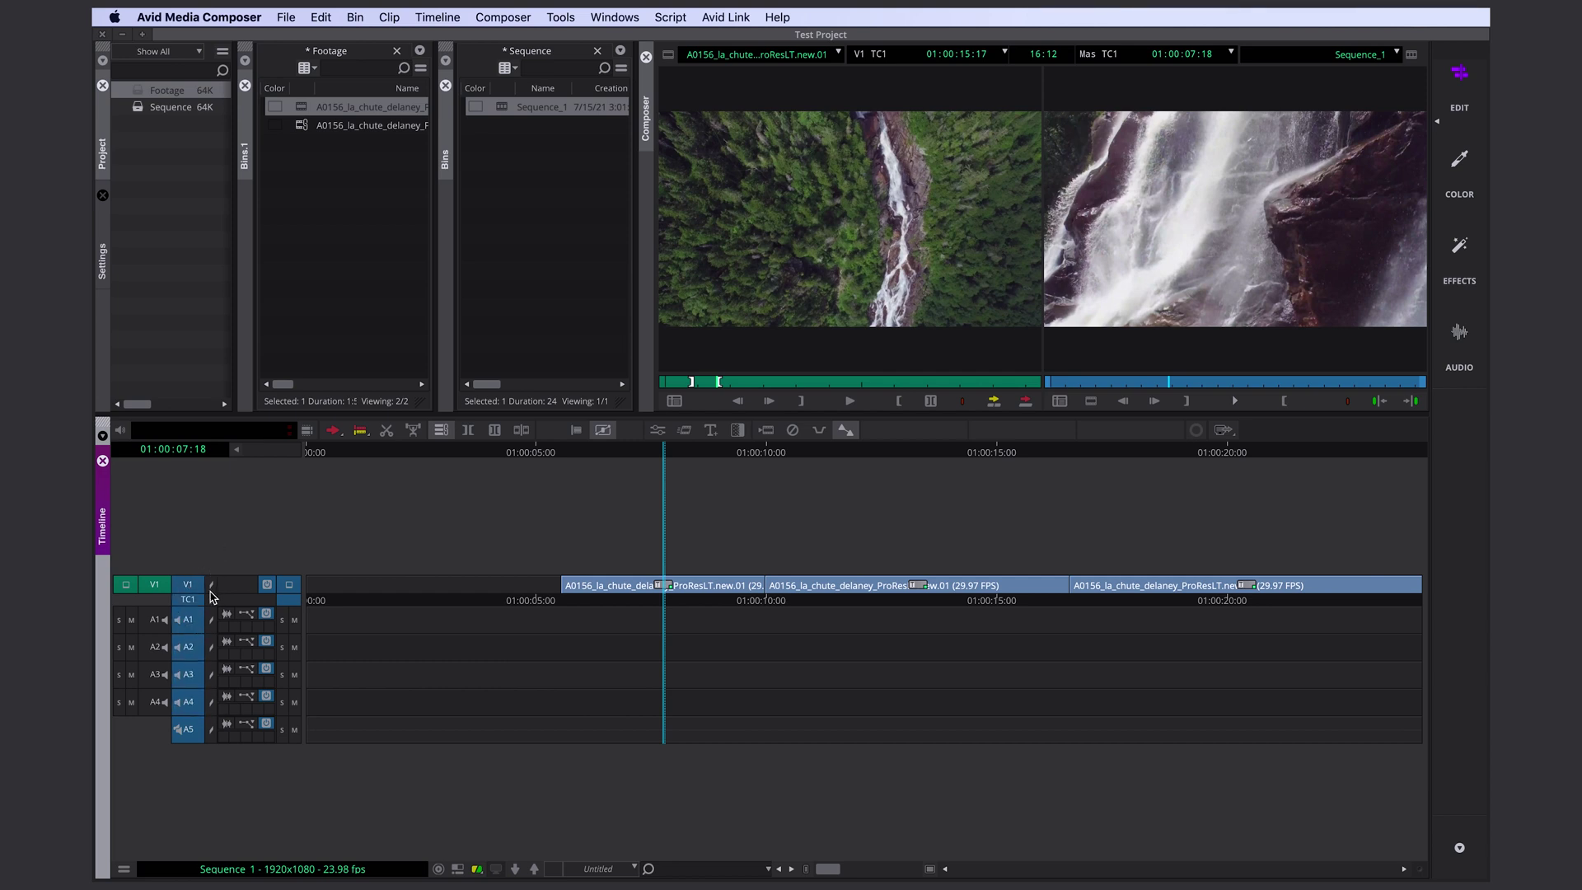
key("super+shift+a")
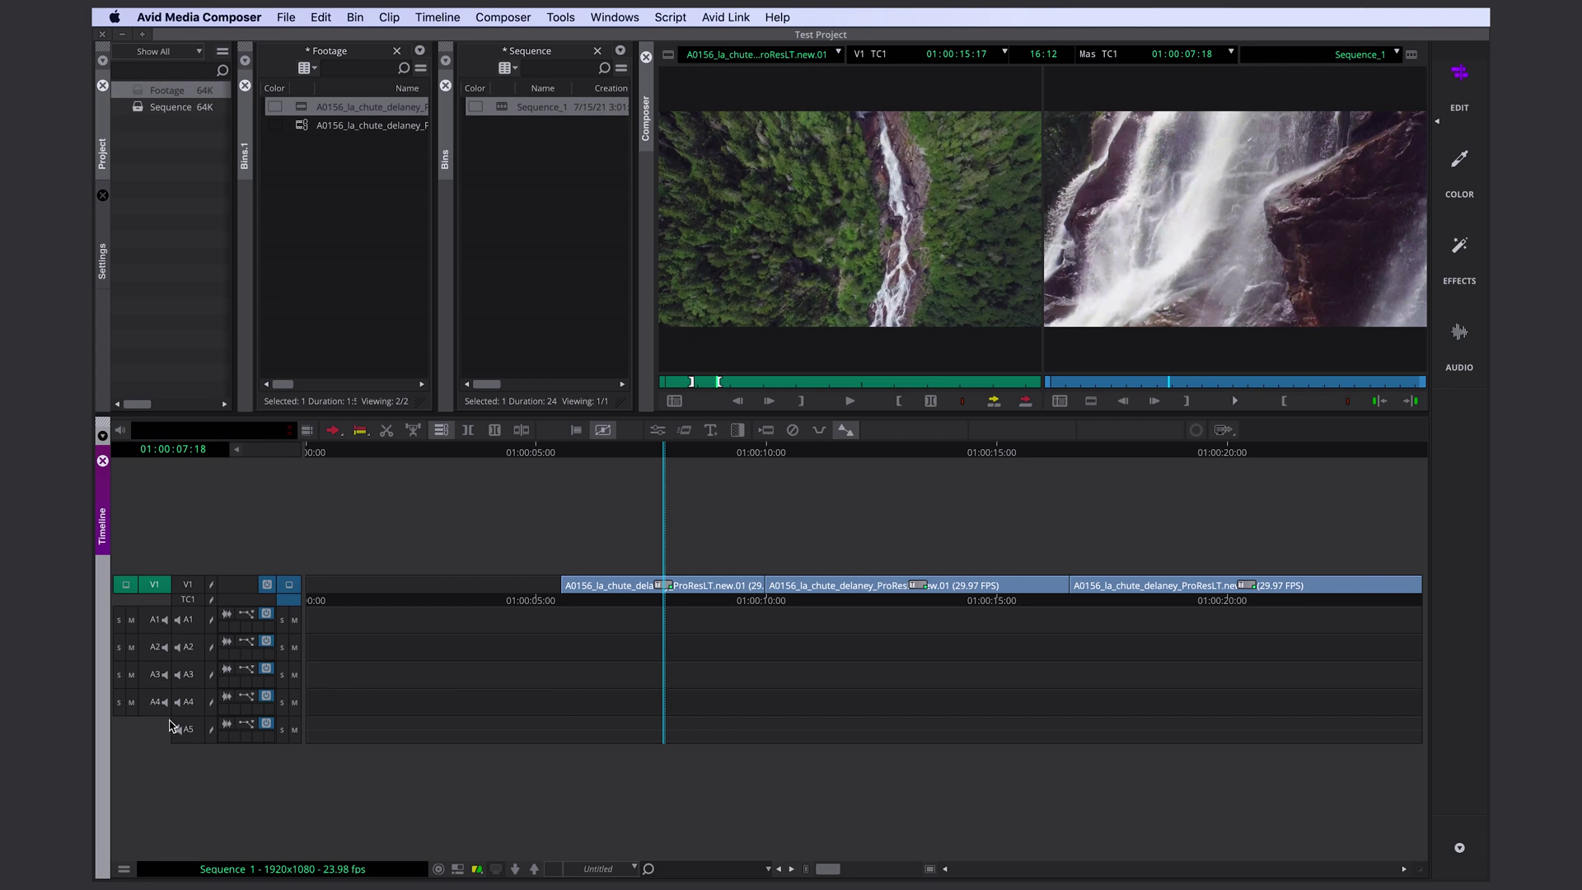
Step: Delete the empty A5 track and show the source clip in the timeline
left_click(187, 734)
key("Delete")
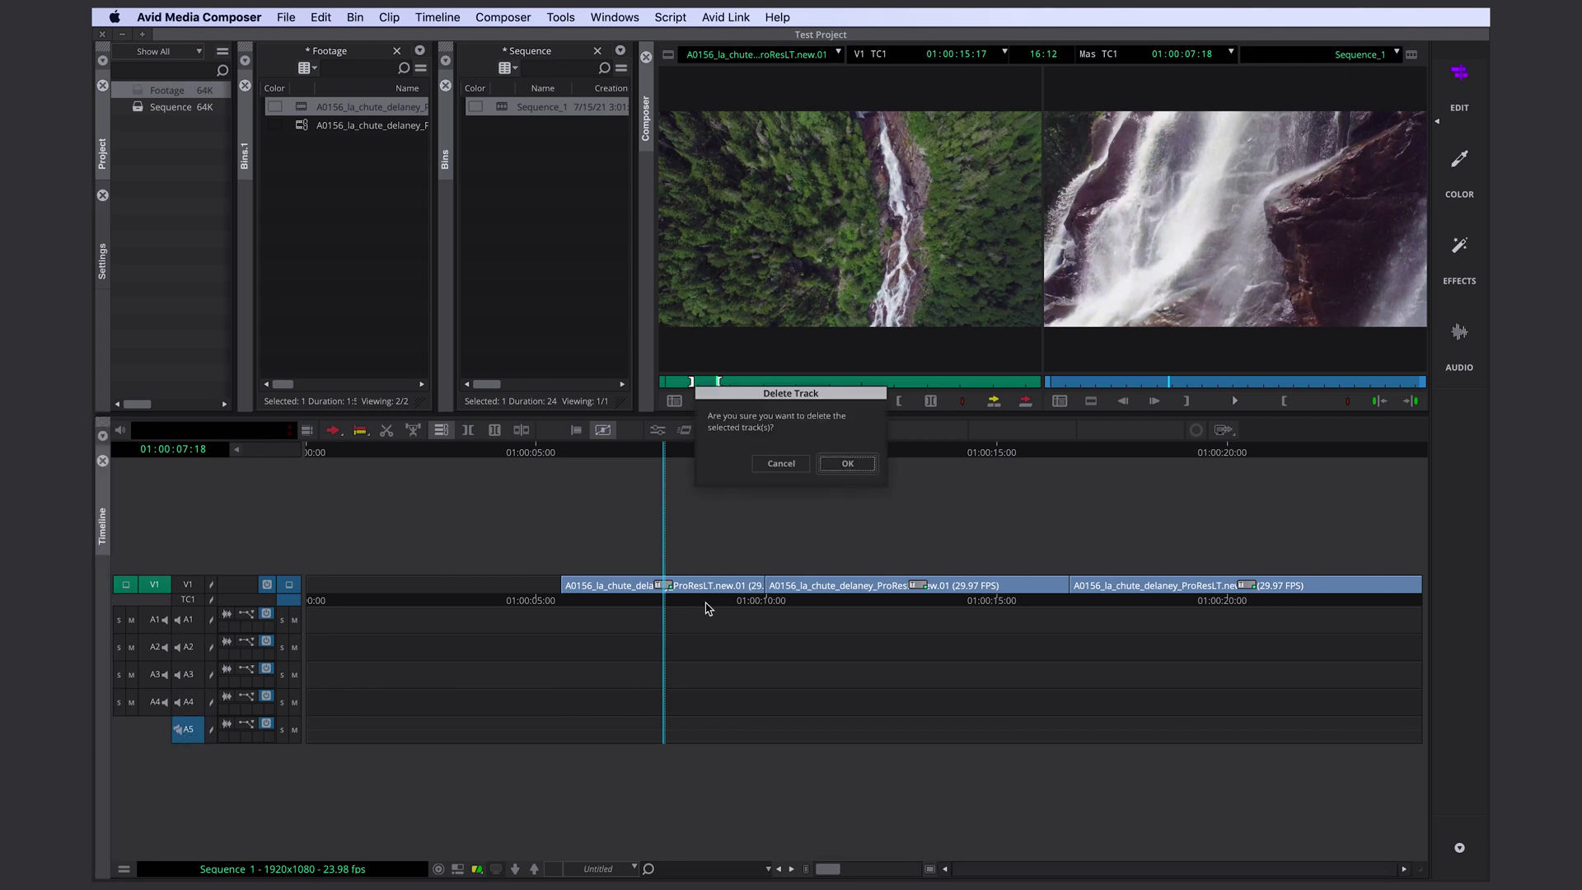
left_click(865, 466)
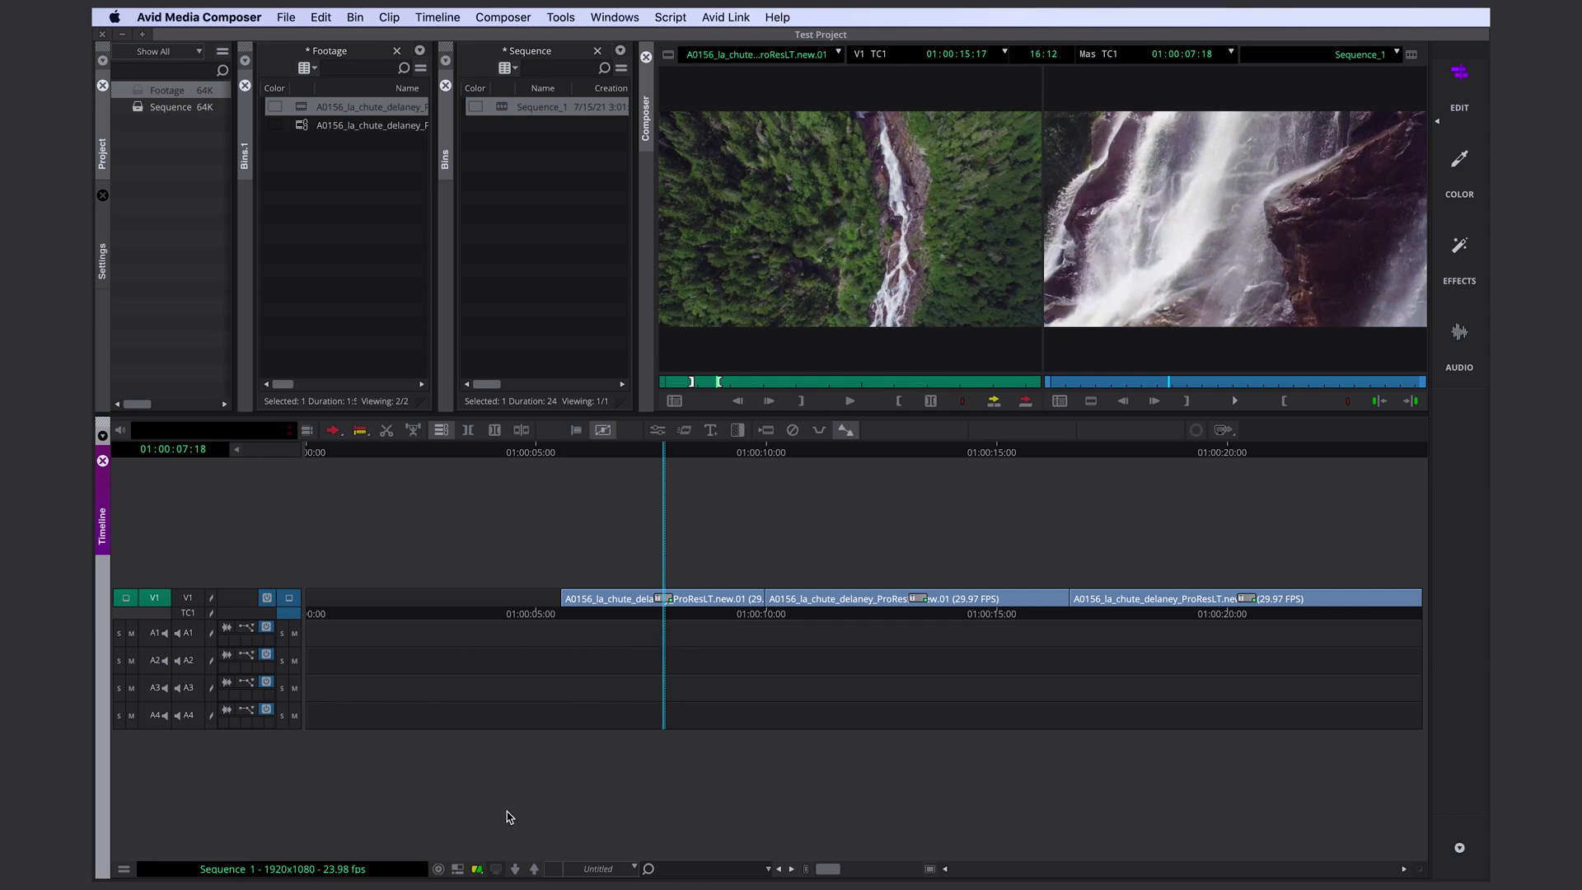
left_click(457, 868)
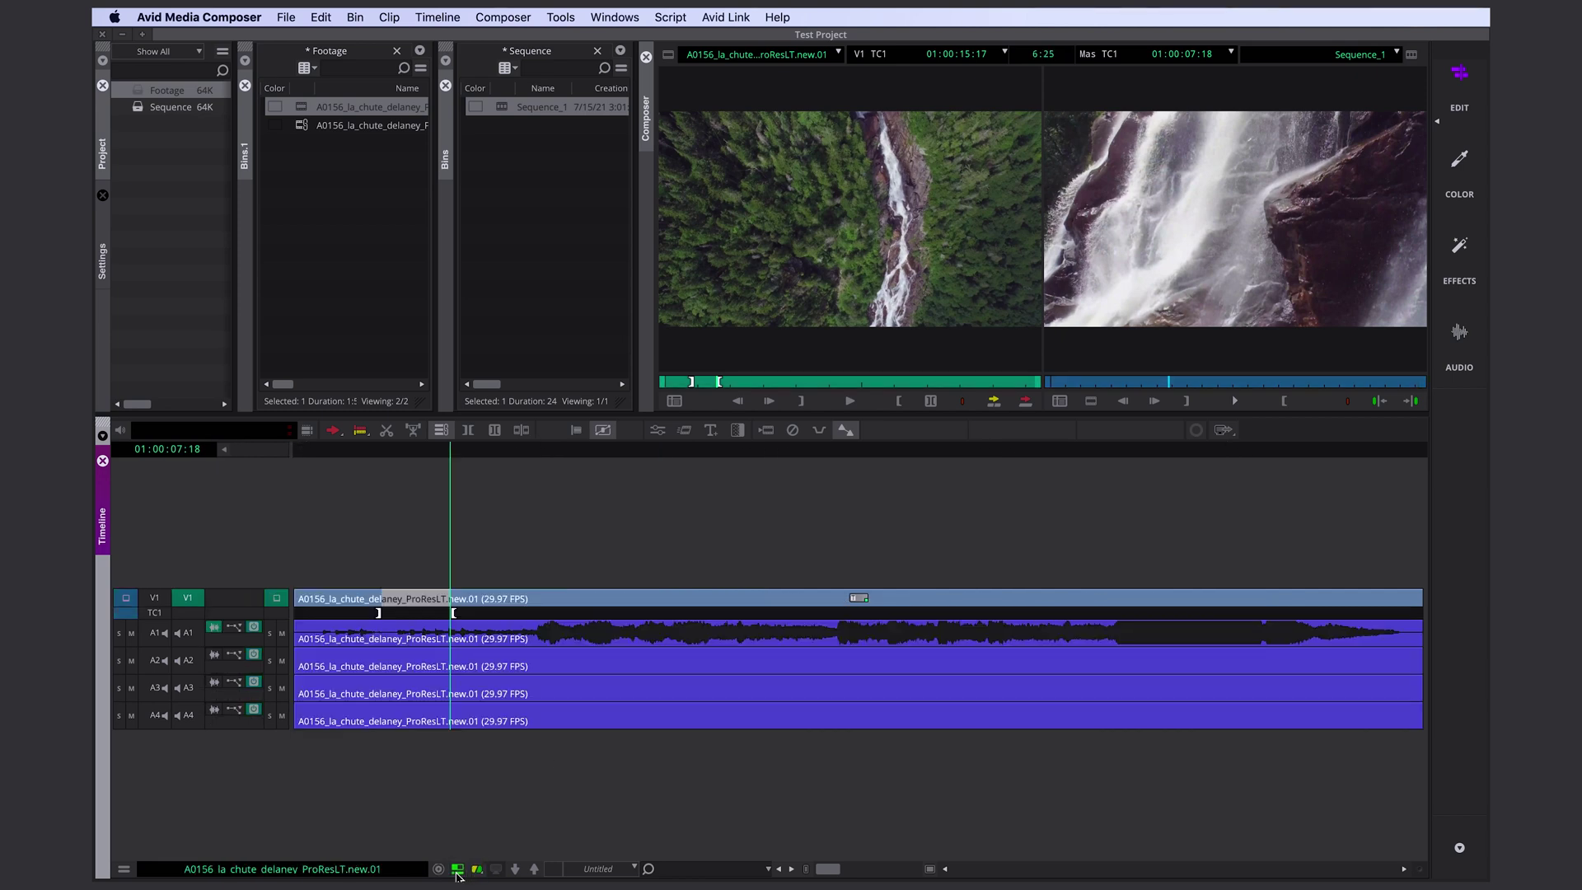
Step: Disable source V1, show waveforms, and enable A1 and A2 on the source clip
left_click(191, 599)
left_click(210, 654)
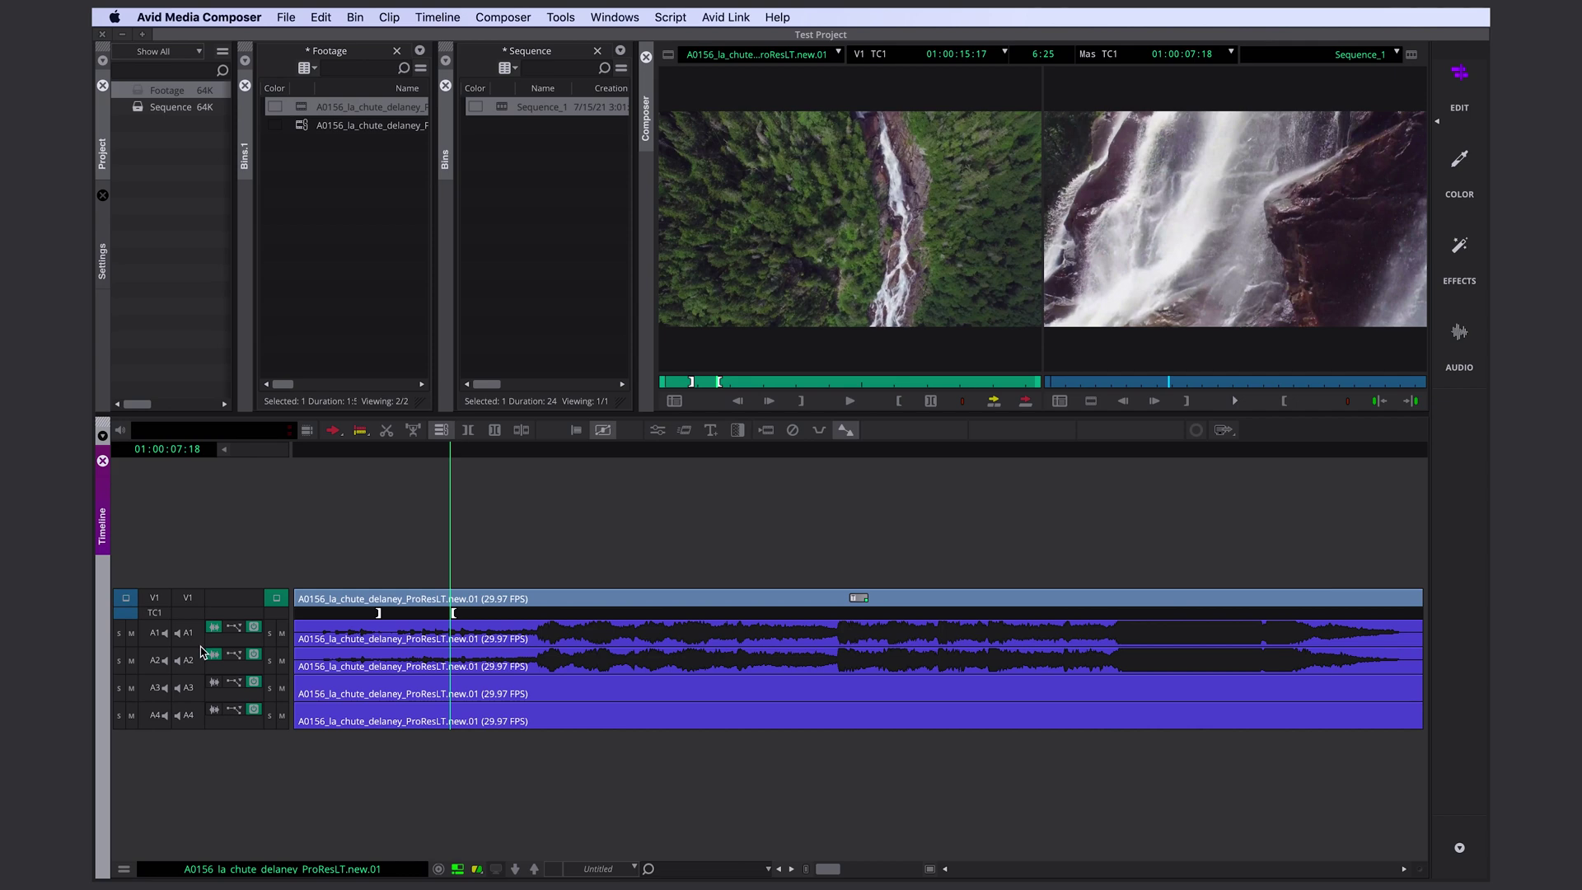
left_click(189, 634)
left_click(466, 684)
mouse_move(478, 684)
left_mouse_down()
mouse_move(766, 713)
mouse_move(558, 709)
left_mouse_up()
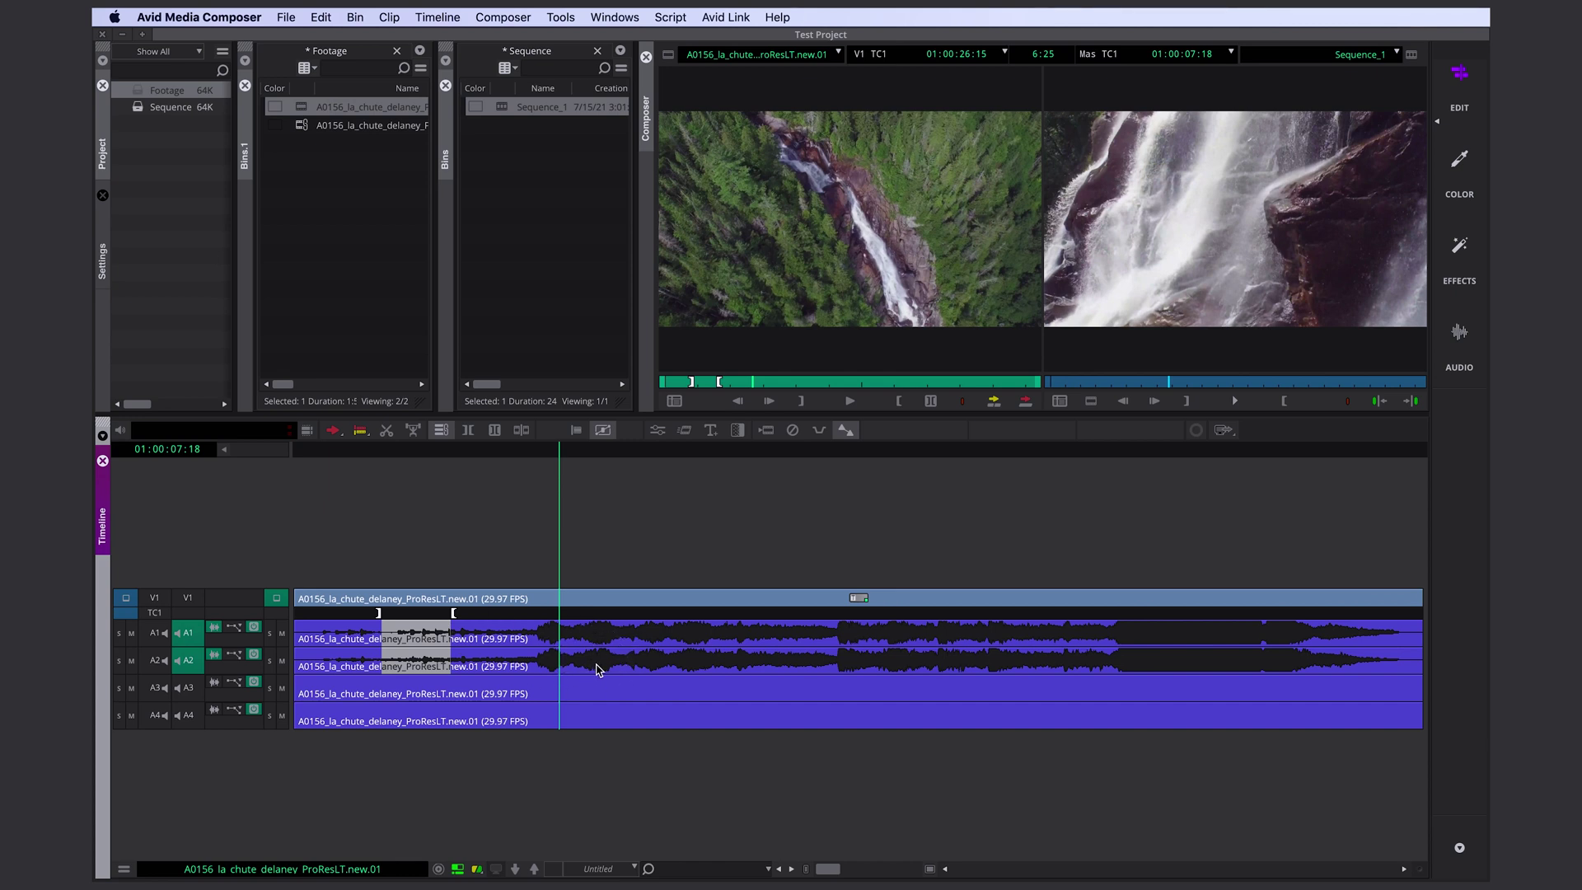
Step: Dock the Audio Mixer beside the timeline and pan A1 to L100 and A2 to R100
left_click(562, 18)
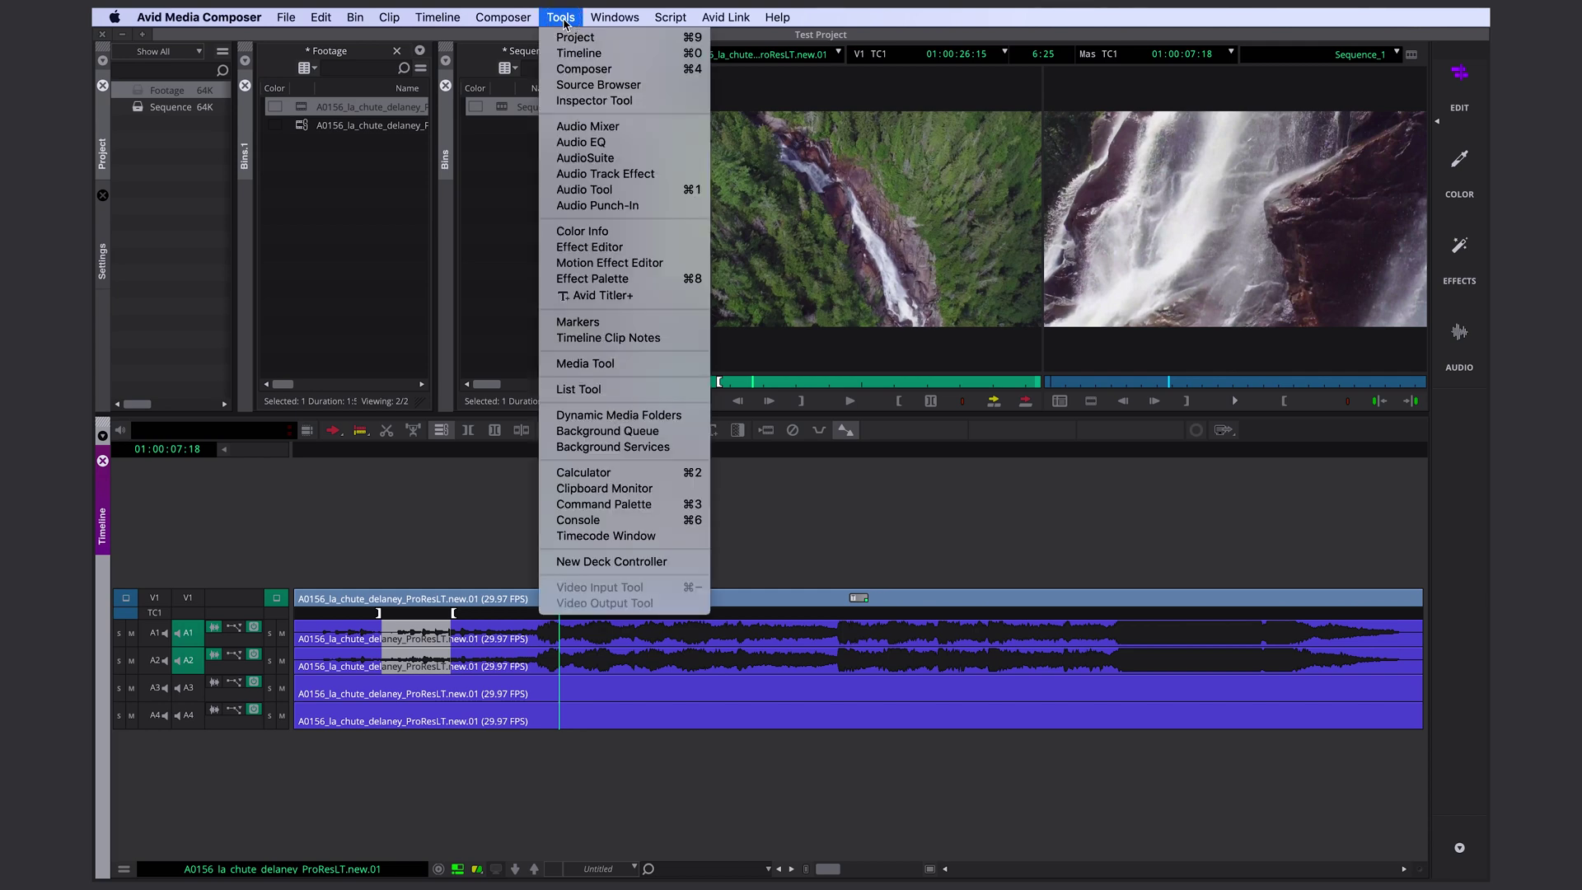
left_click(605, 127)
left_click_drag(103, 169, 1411, 576)
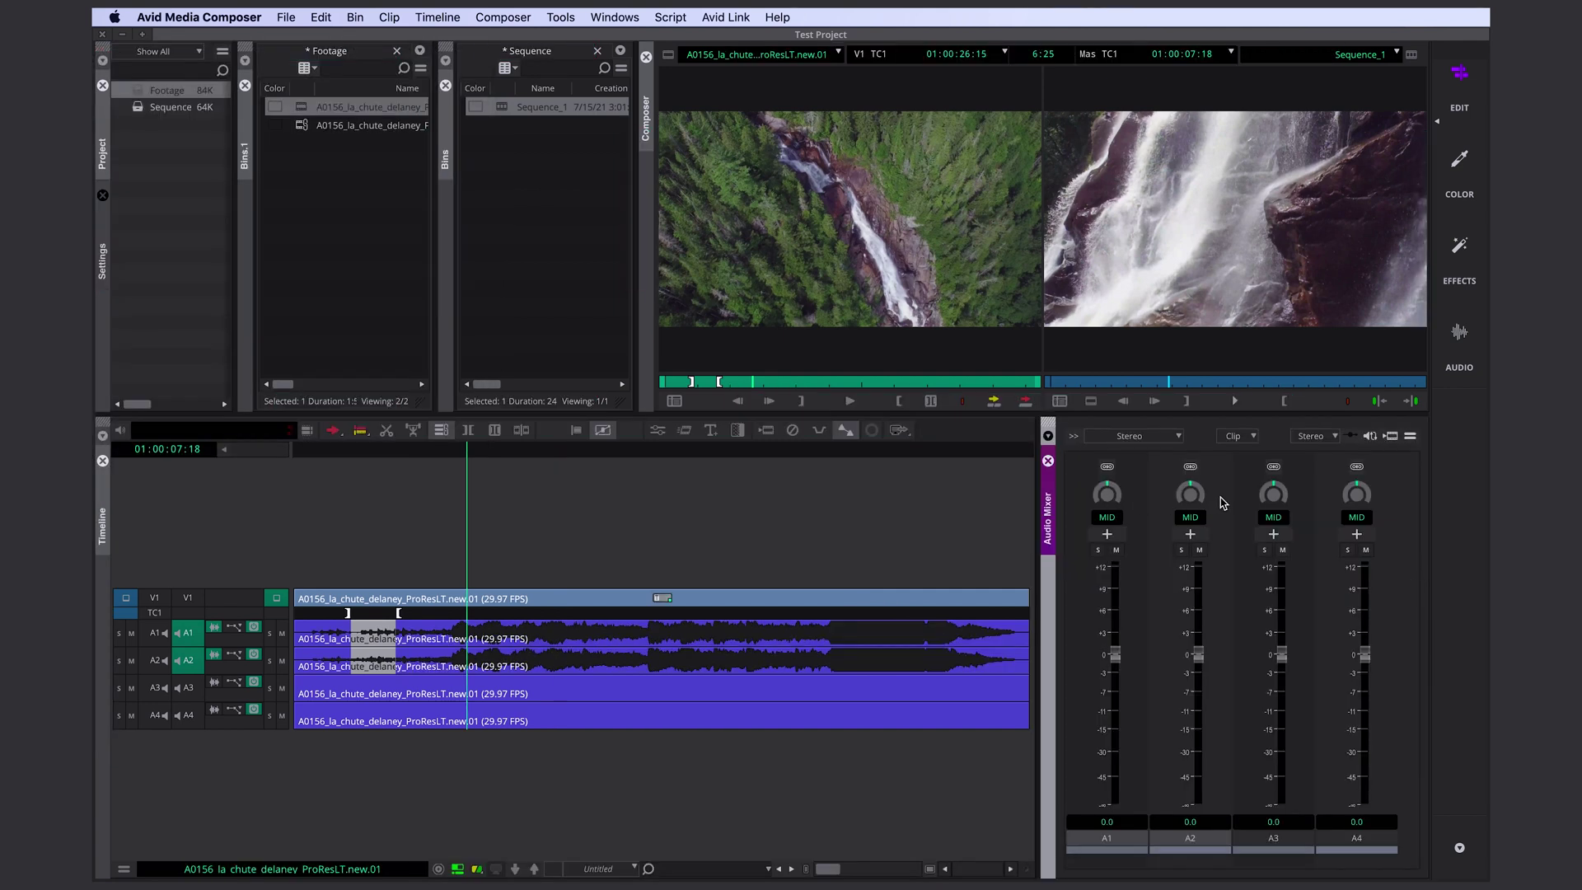
left_click_drag(1107, 493, 842, 581)
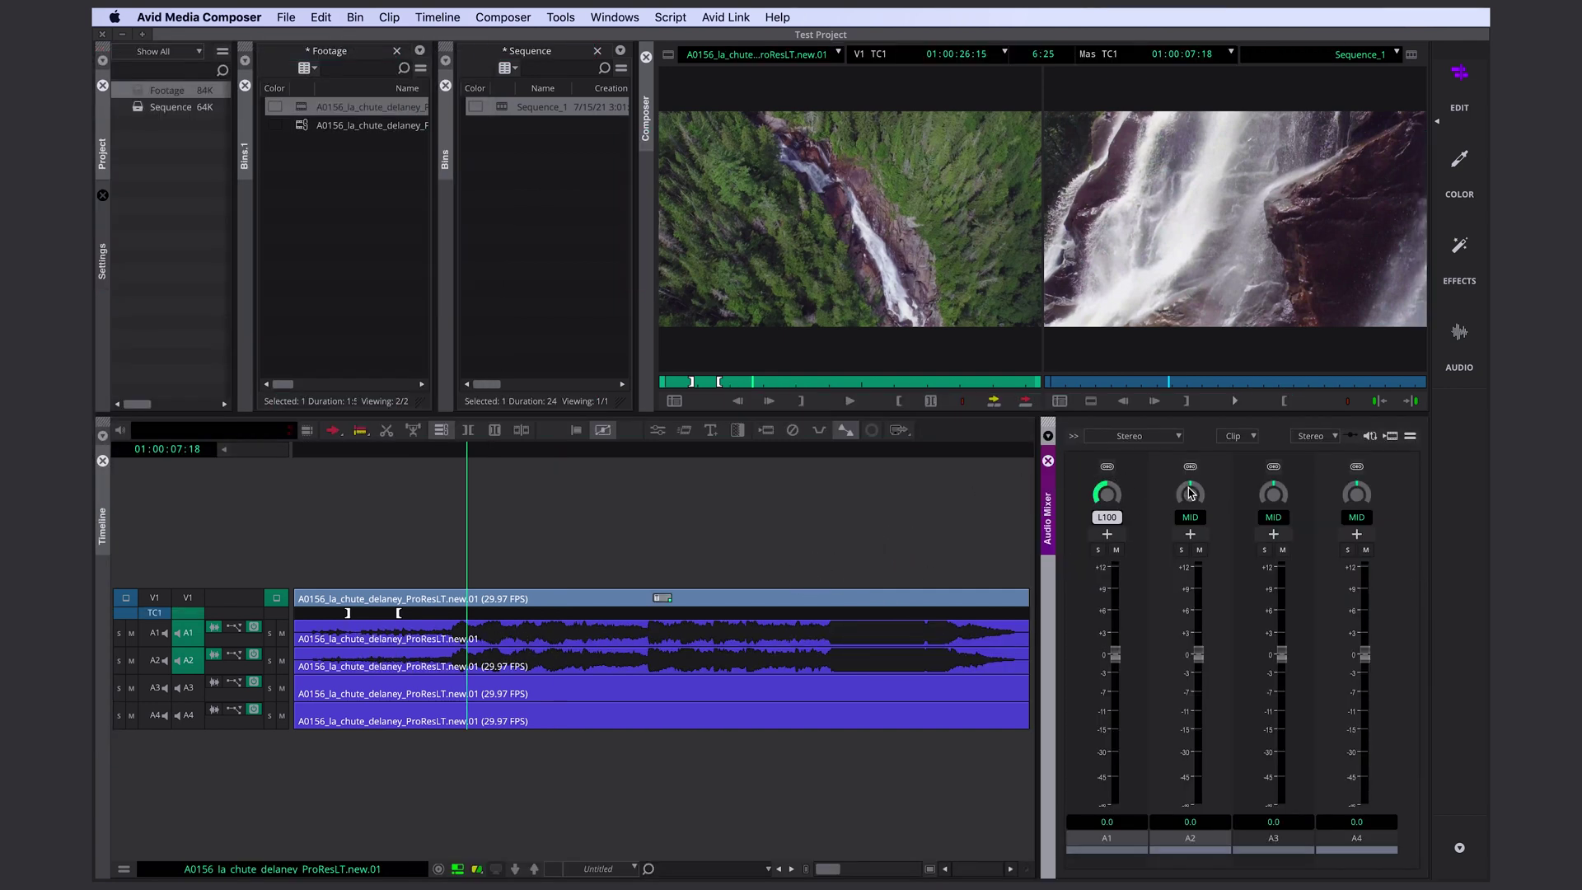
left_click_drag(1190, 494, 1475, 466)
left_click(308, 652)
Step: Mark an audio range on the source clip and patch A1 to A3 and A2 to A4
key("o")
left_click_drag(308, 652, 645, 661)
key("i")
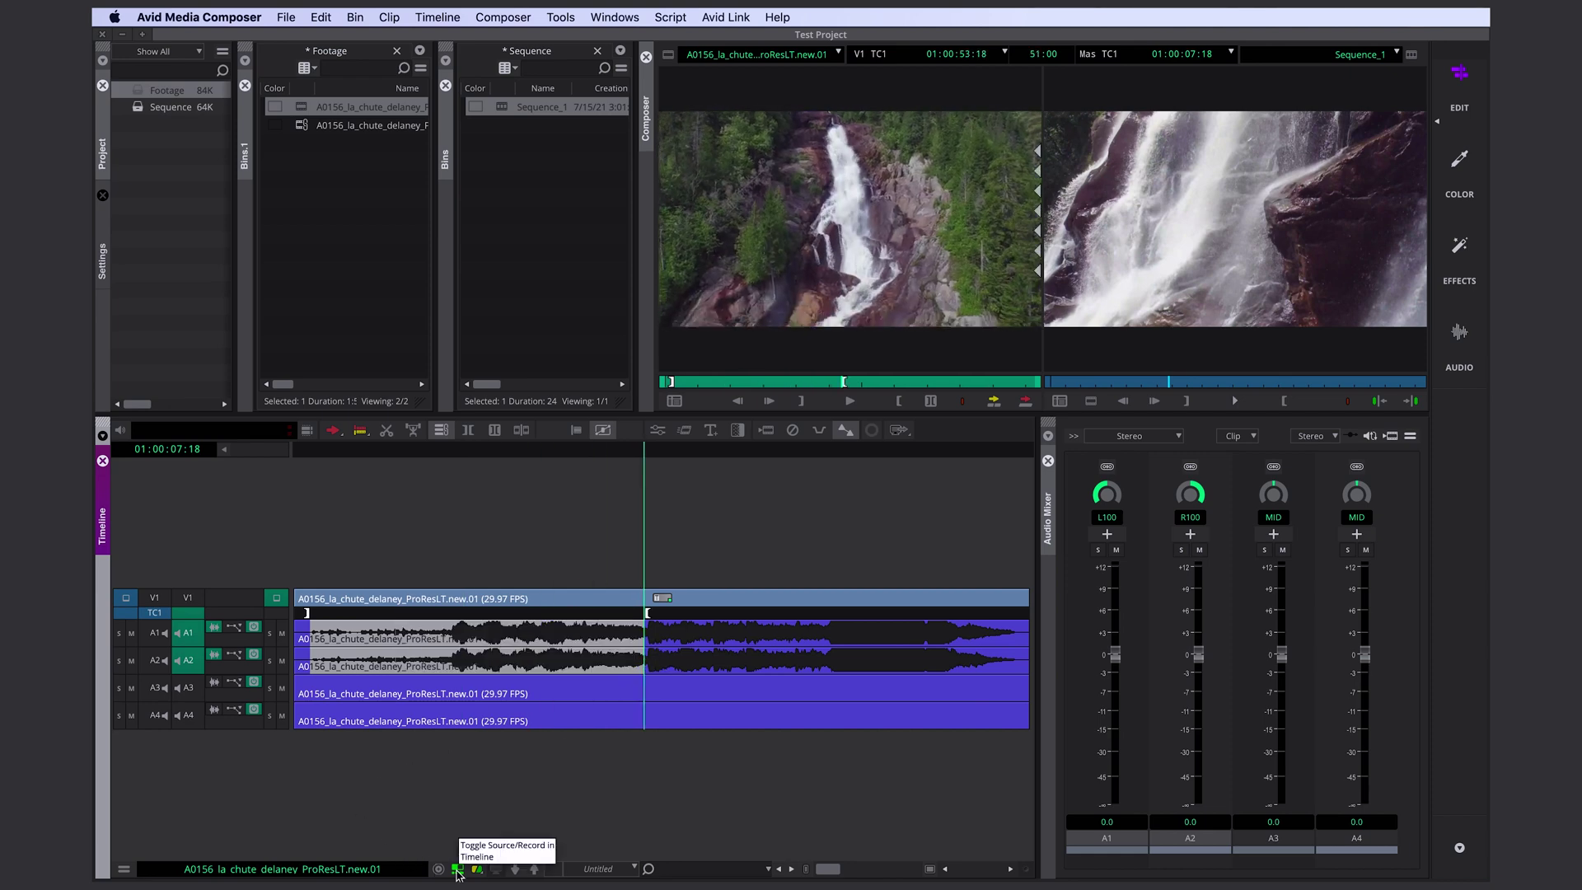
left_click(457, 868)
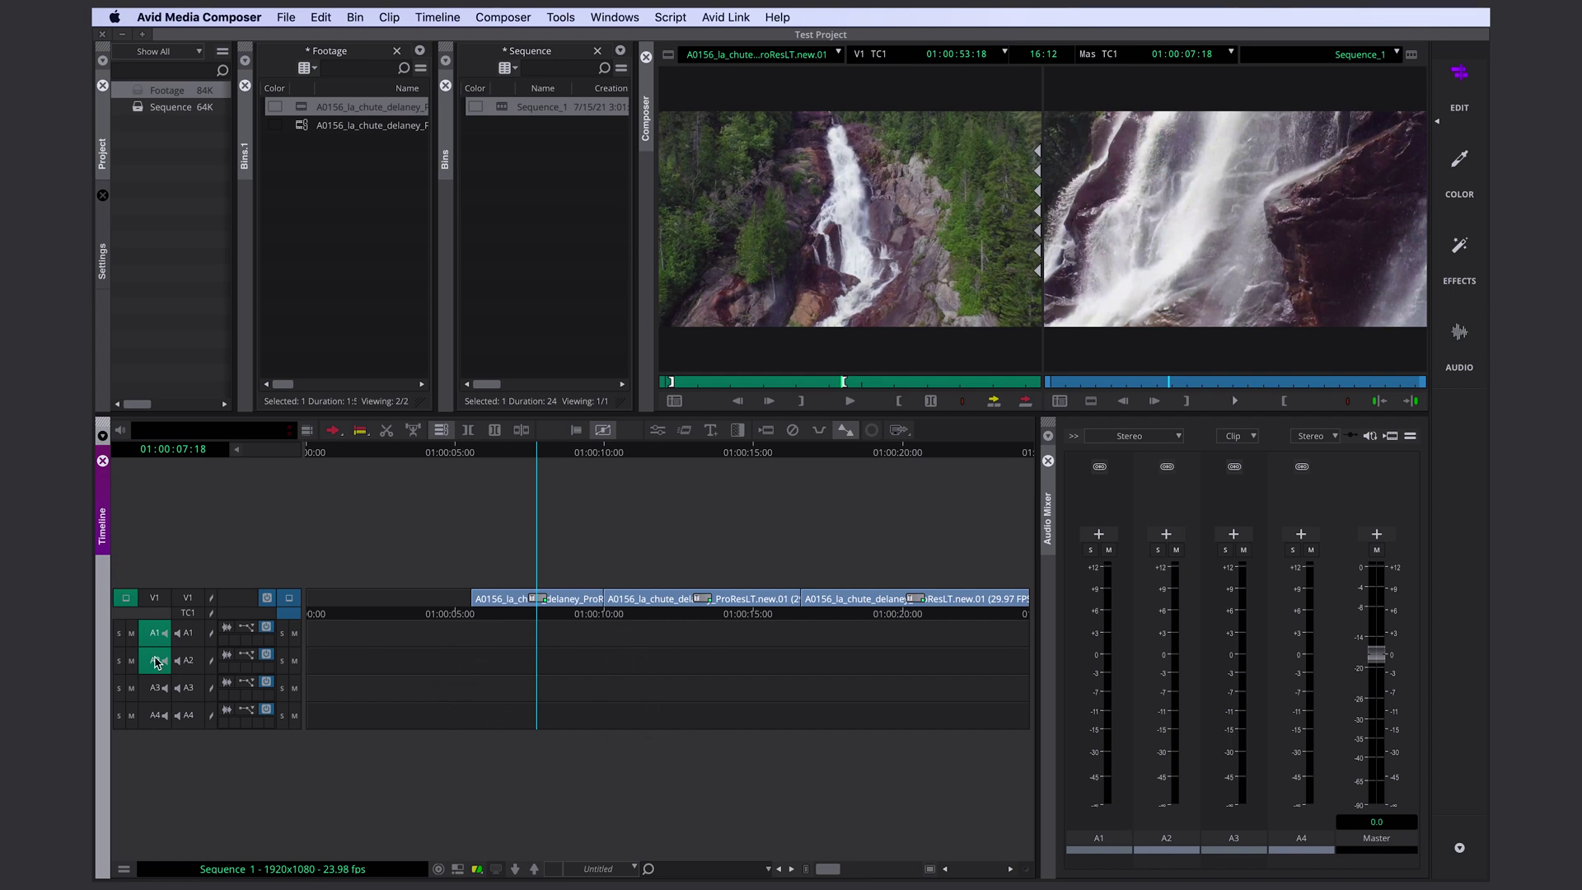
left_click_drag(157, 662, 192, 723)
left_click_drag(157, 635, 190, 697)
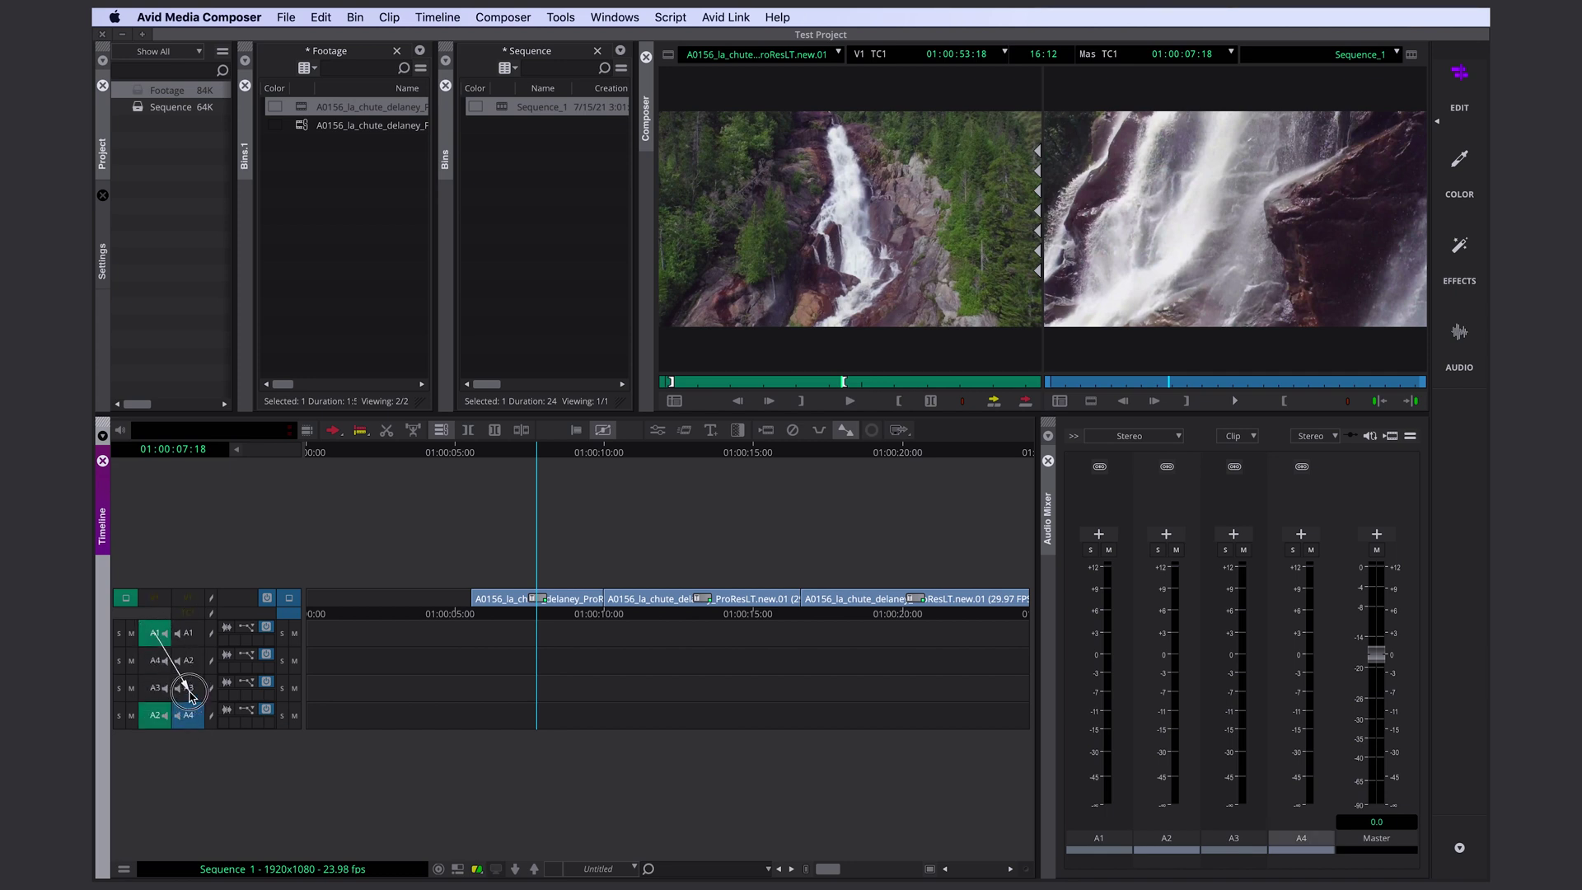
mouse_move(517, 697)
left_mouse_down()
mouse_move(541, 708)
mouse_move(1000, 653)
mouse_move(618, 607)
mouse_move(478, 618)
left_mouse_up()
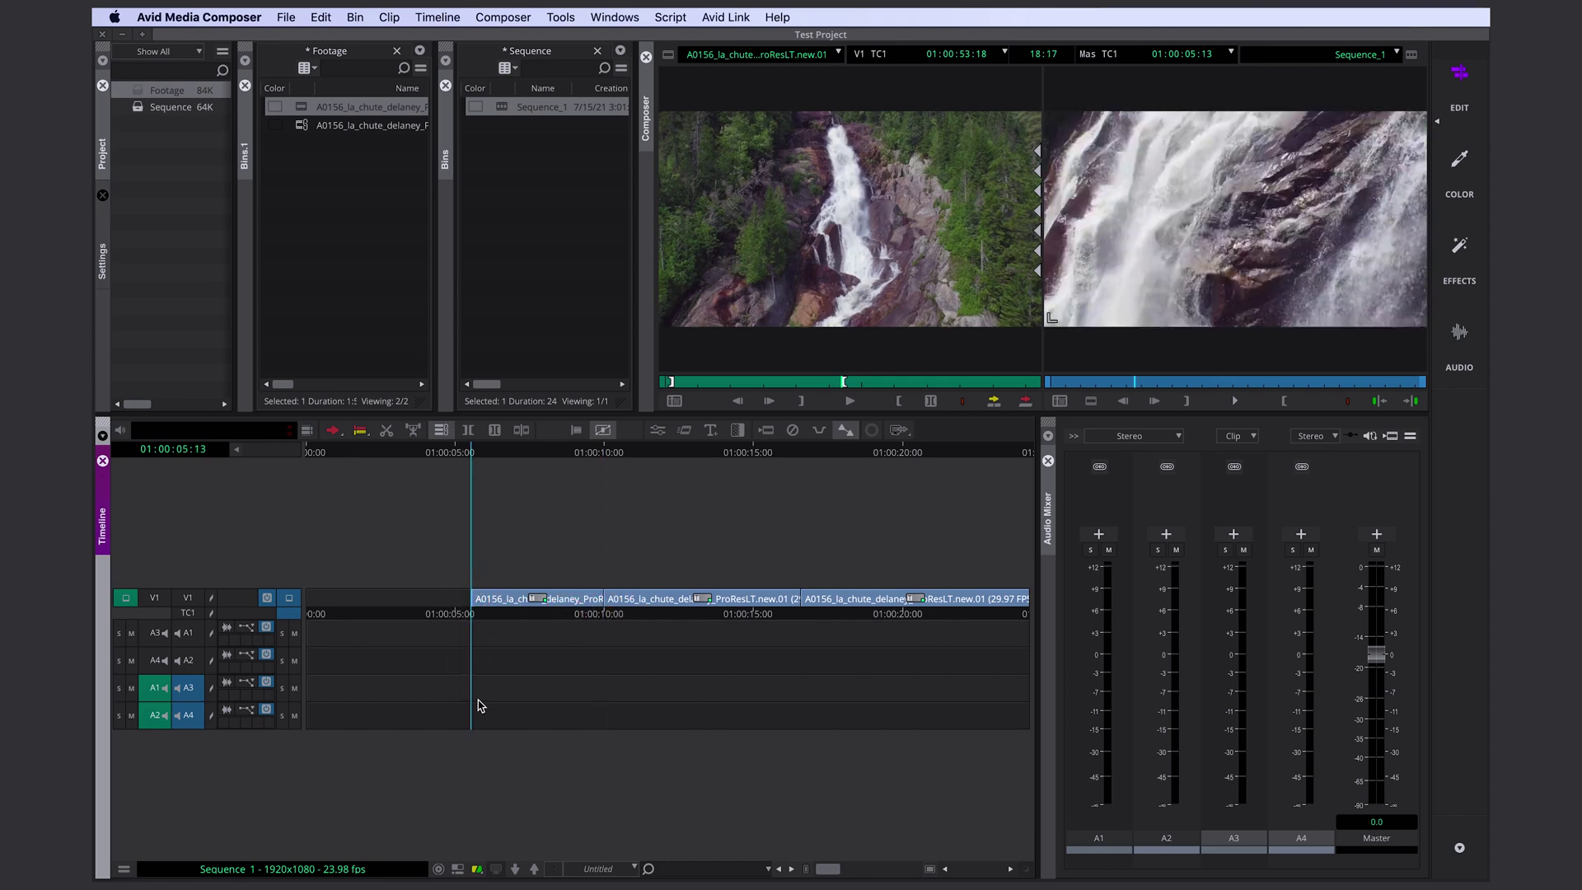
Step: Overwrite the audio onto A3 and A4, link them, and lower them to -10.6 dB
key("b")
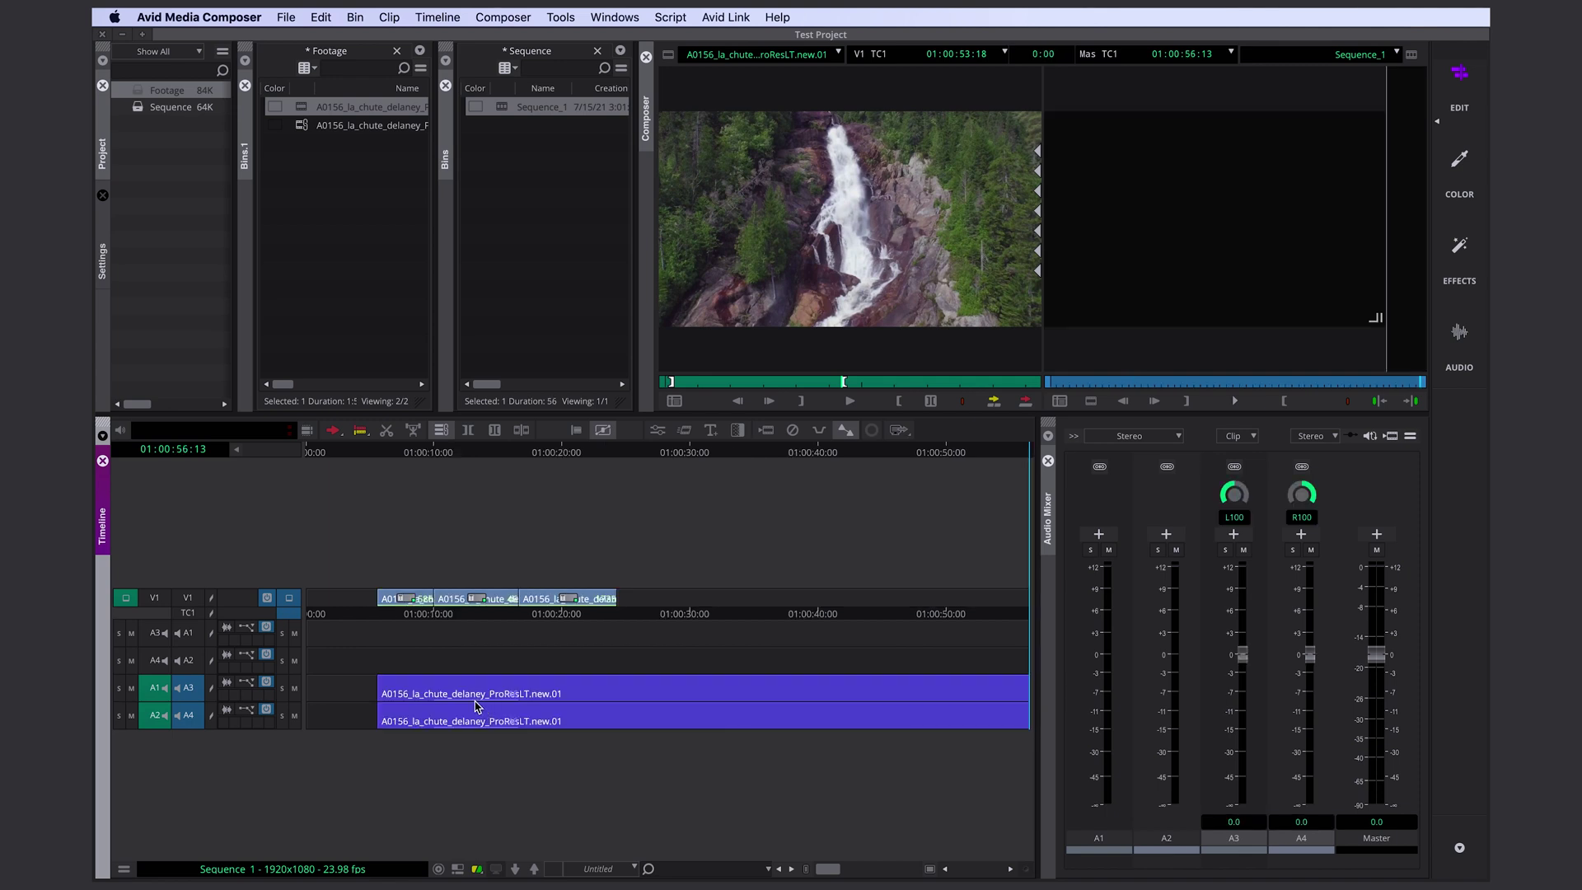
left_click(410, 704)
left_click(227, 682)
left_click(226, 710)
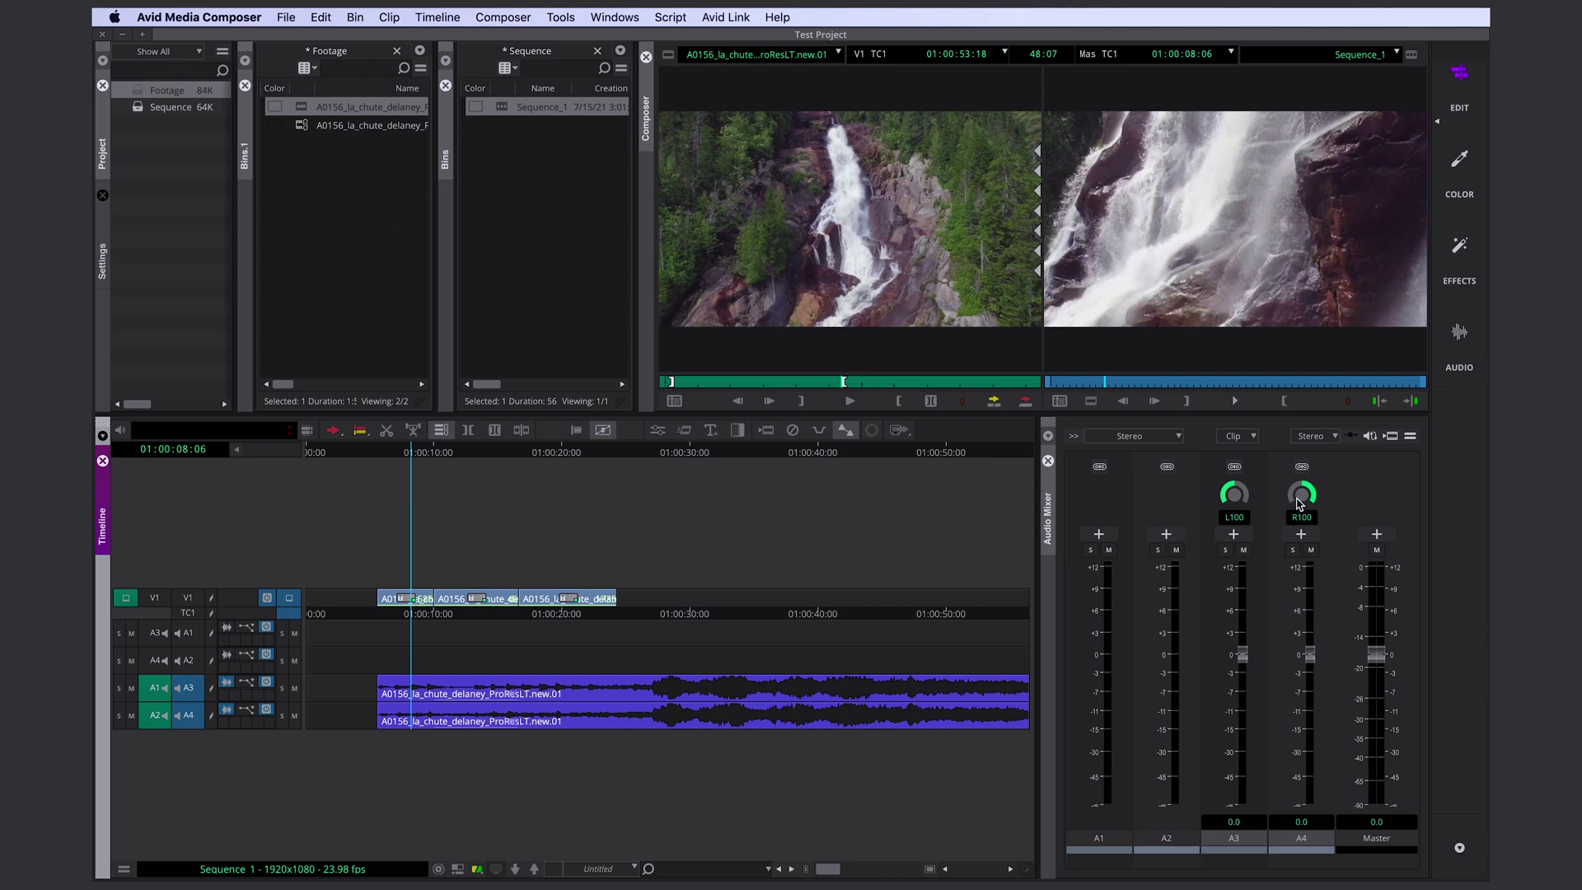
left_click(1235, 467)
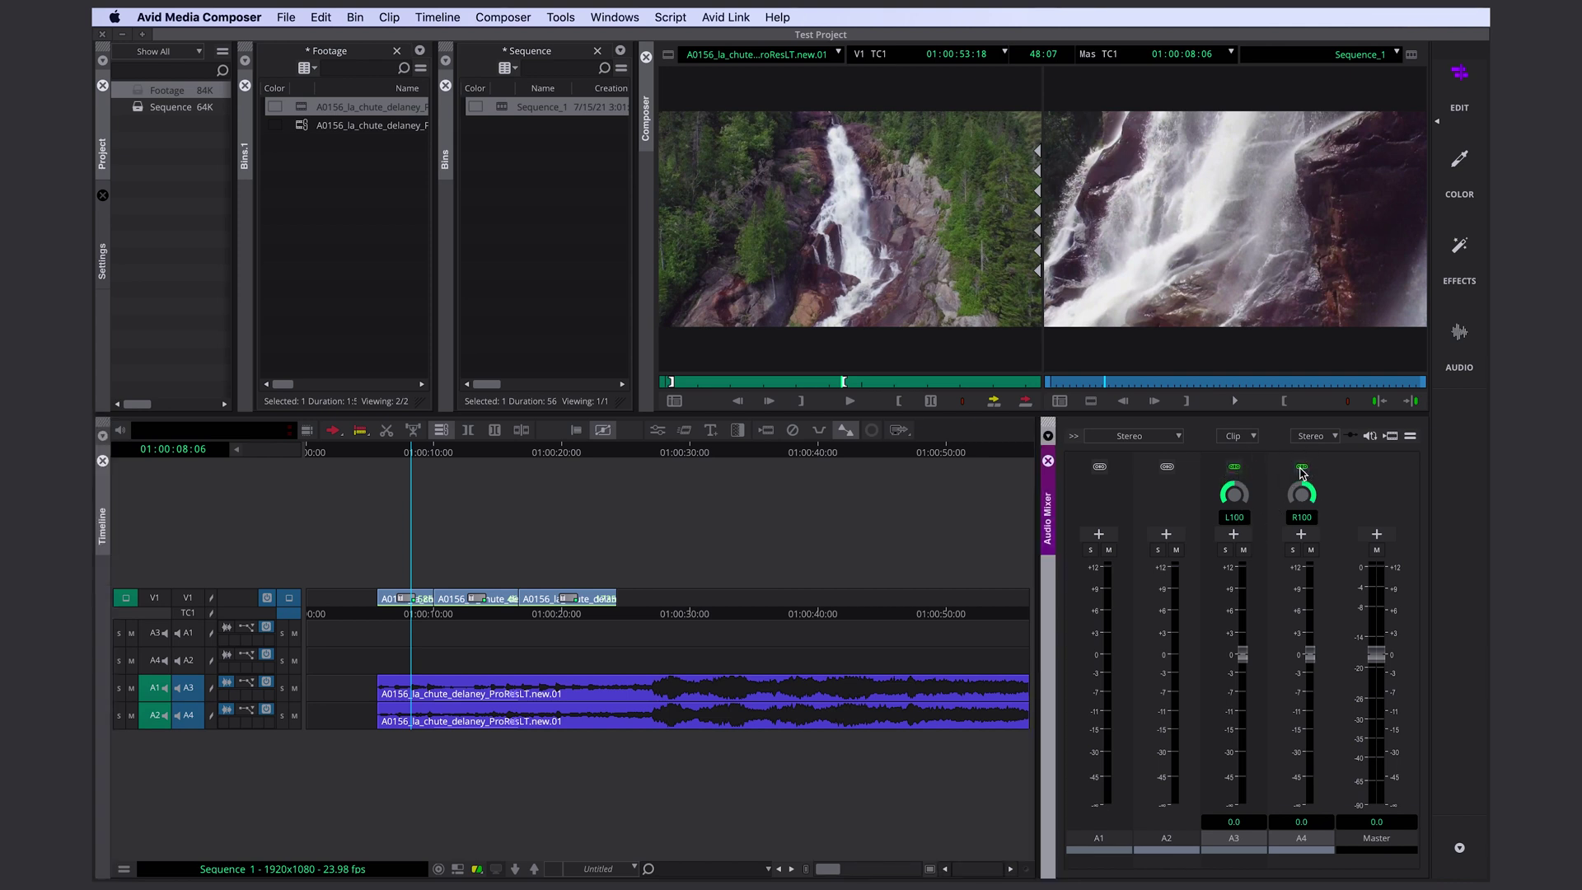
left_click(1242, 657)
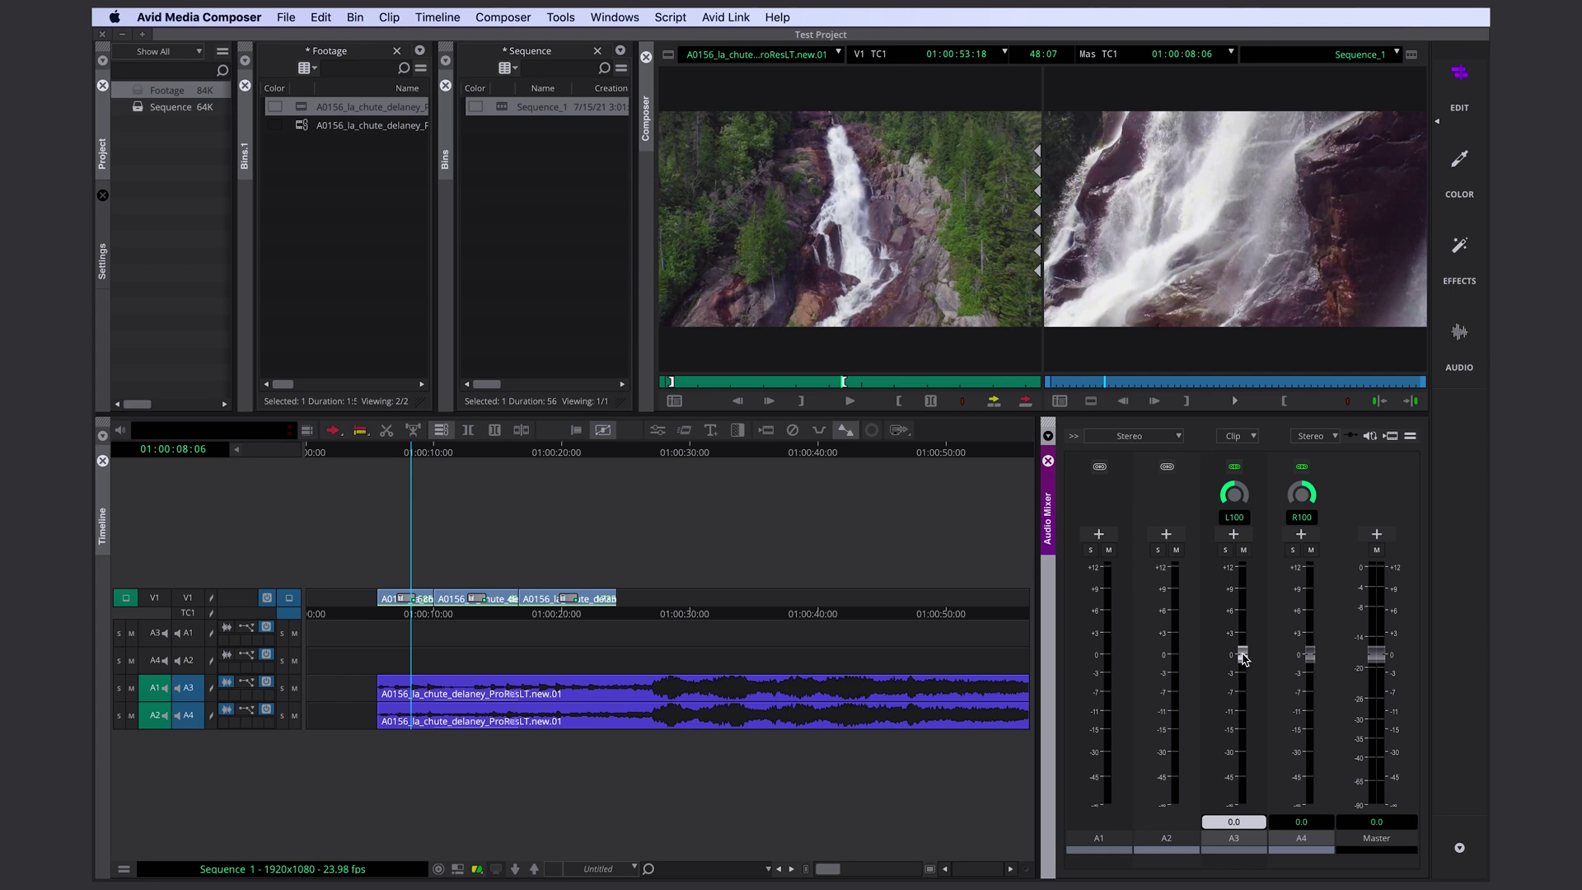
left_click_drag(1242, 656, 1245, 709)
Step: Dock the Audio Tool meters beside the monitors and play the sequence to check levels
left_click(561, 17)
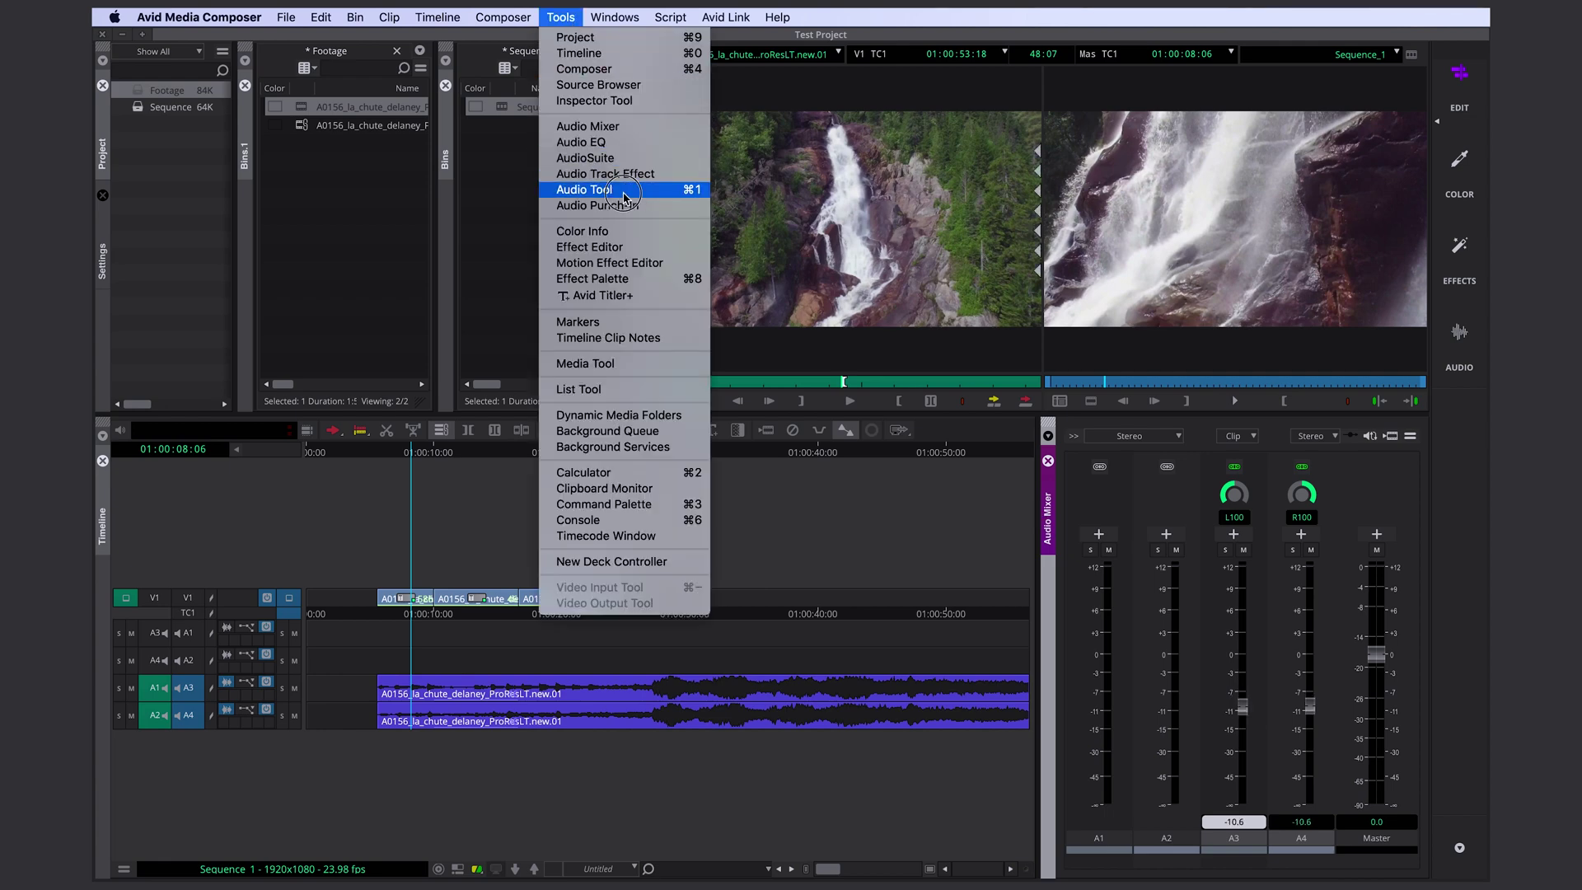
left_click(624, 196)
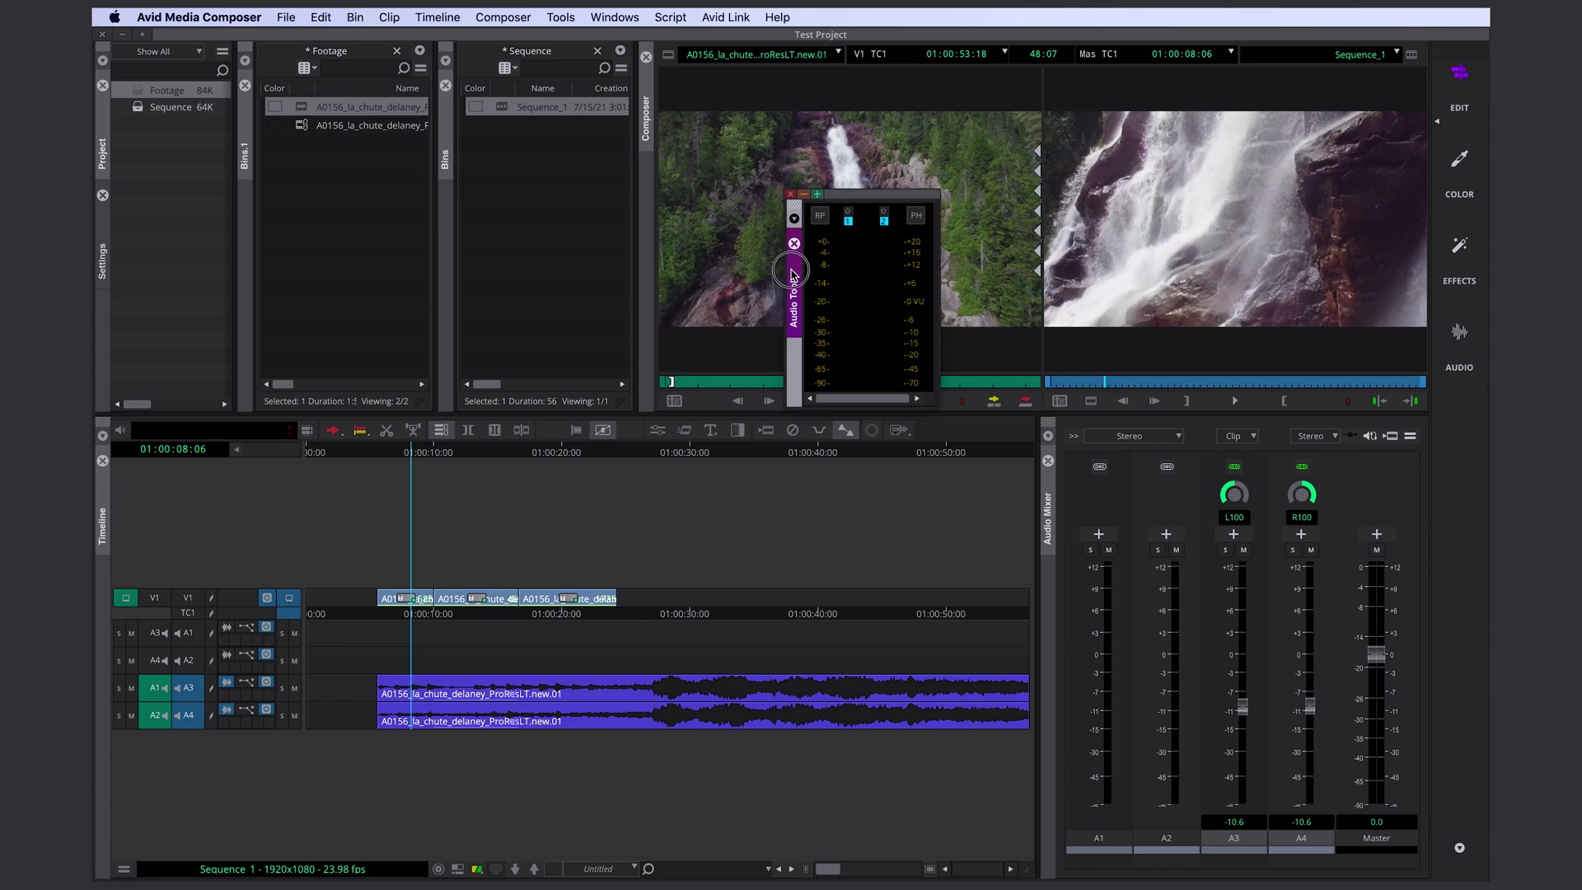
left_click_drag(794, 272, 1421, 254)
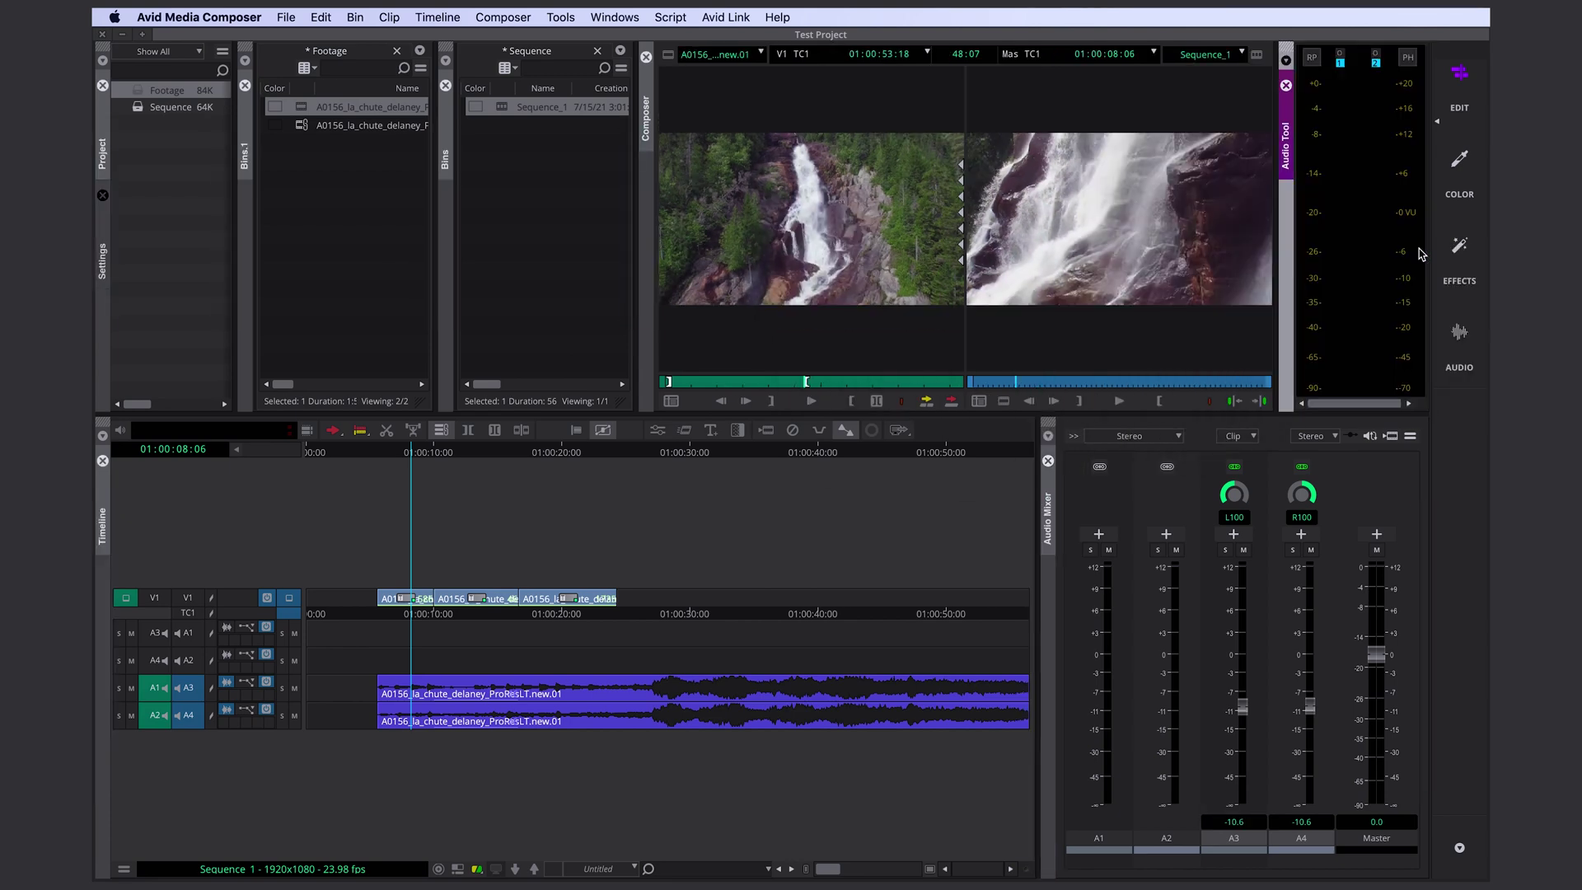
key("space")
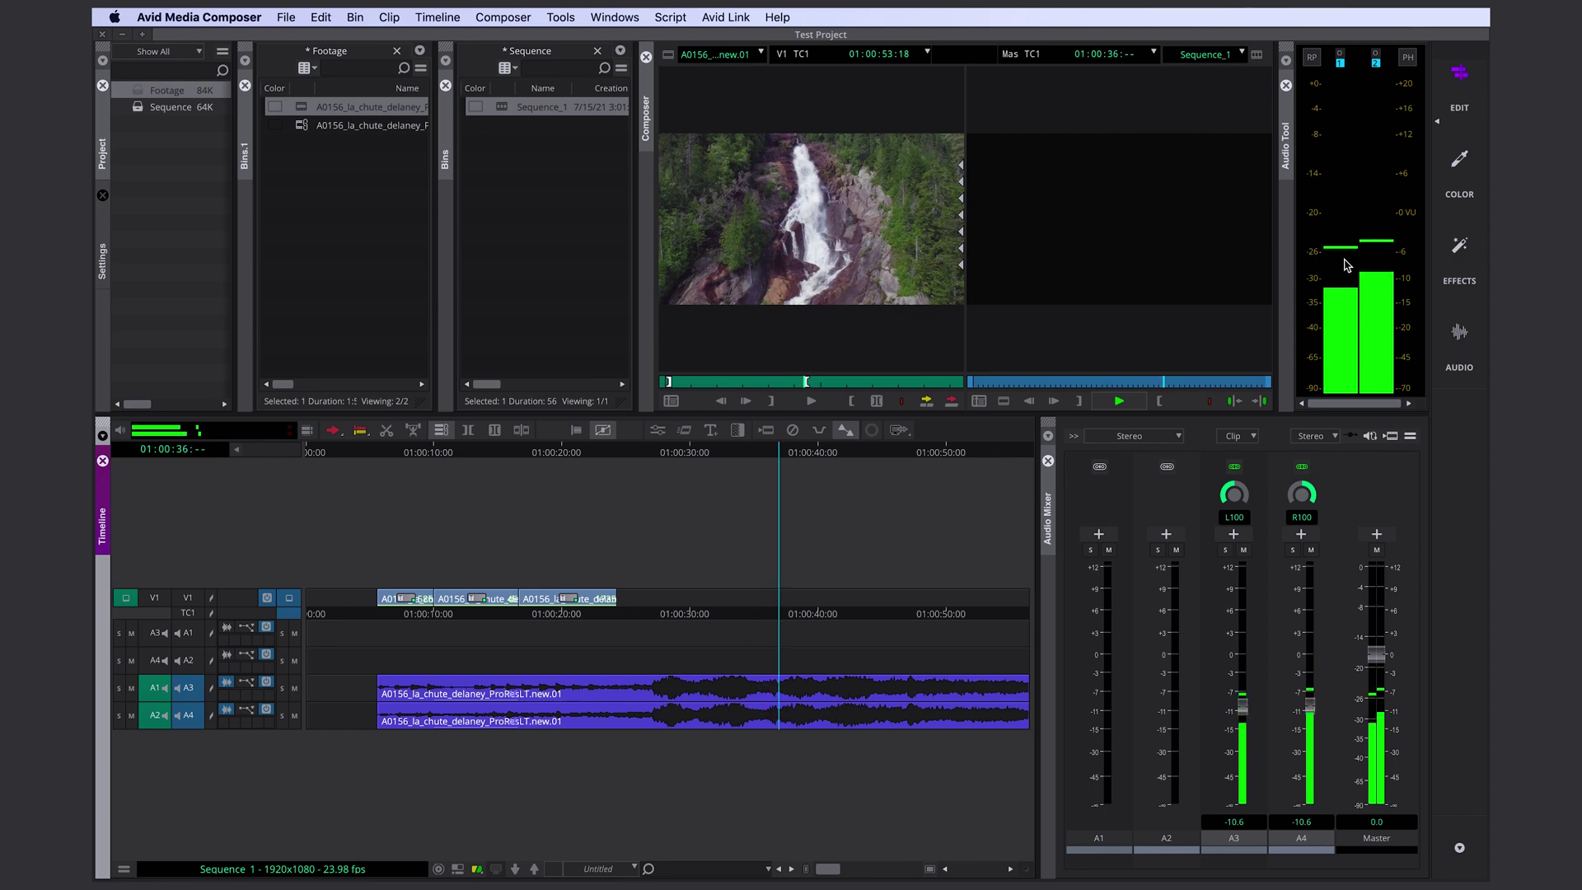
key("space")
mouse_move(742, 717)
left_mouse_down()
mouse_move(563, 715)
mouse_move(598, 715)
left_mouse_up()
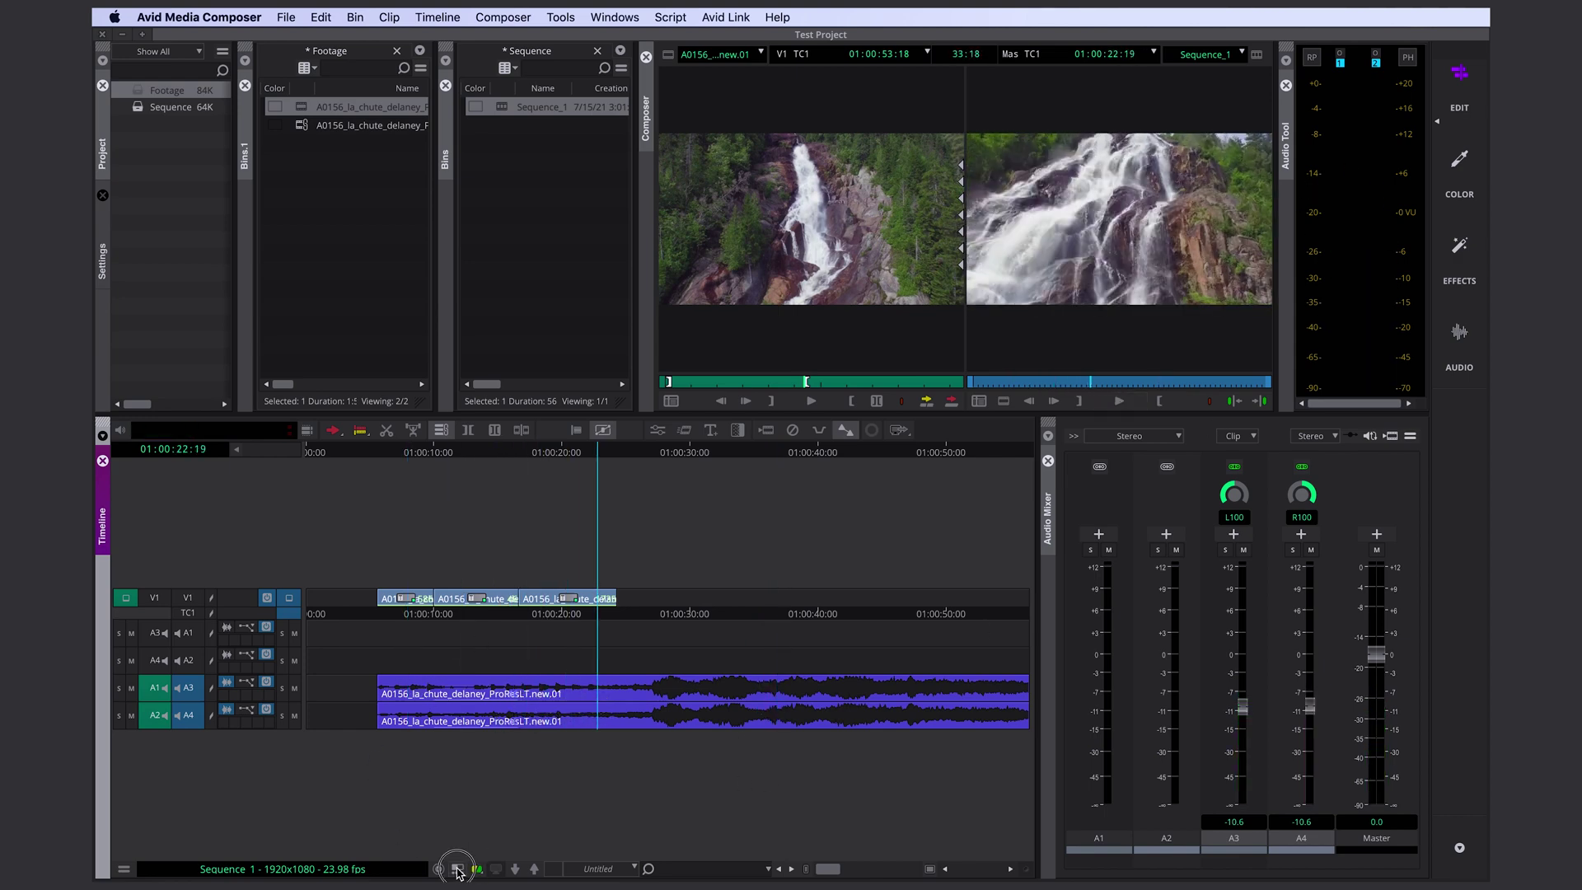
Step: Mark the next waterfall shot using video only and overwrite it onto V1 at the sequence end
left_click(458, 869)
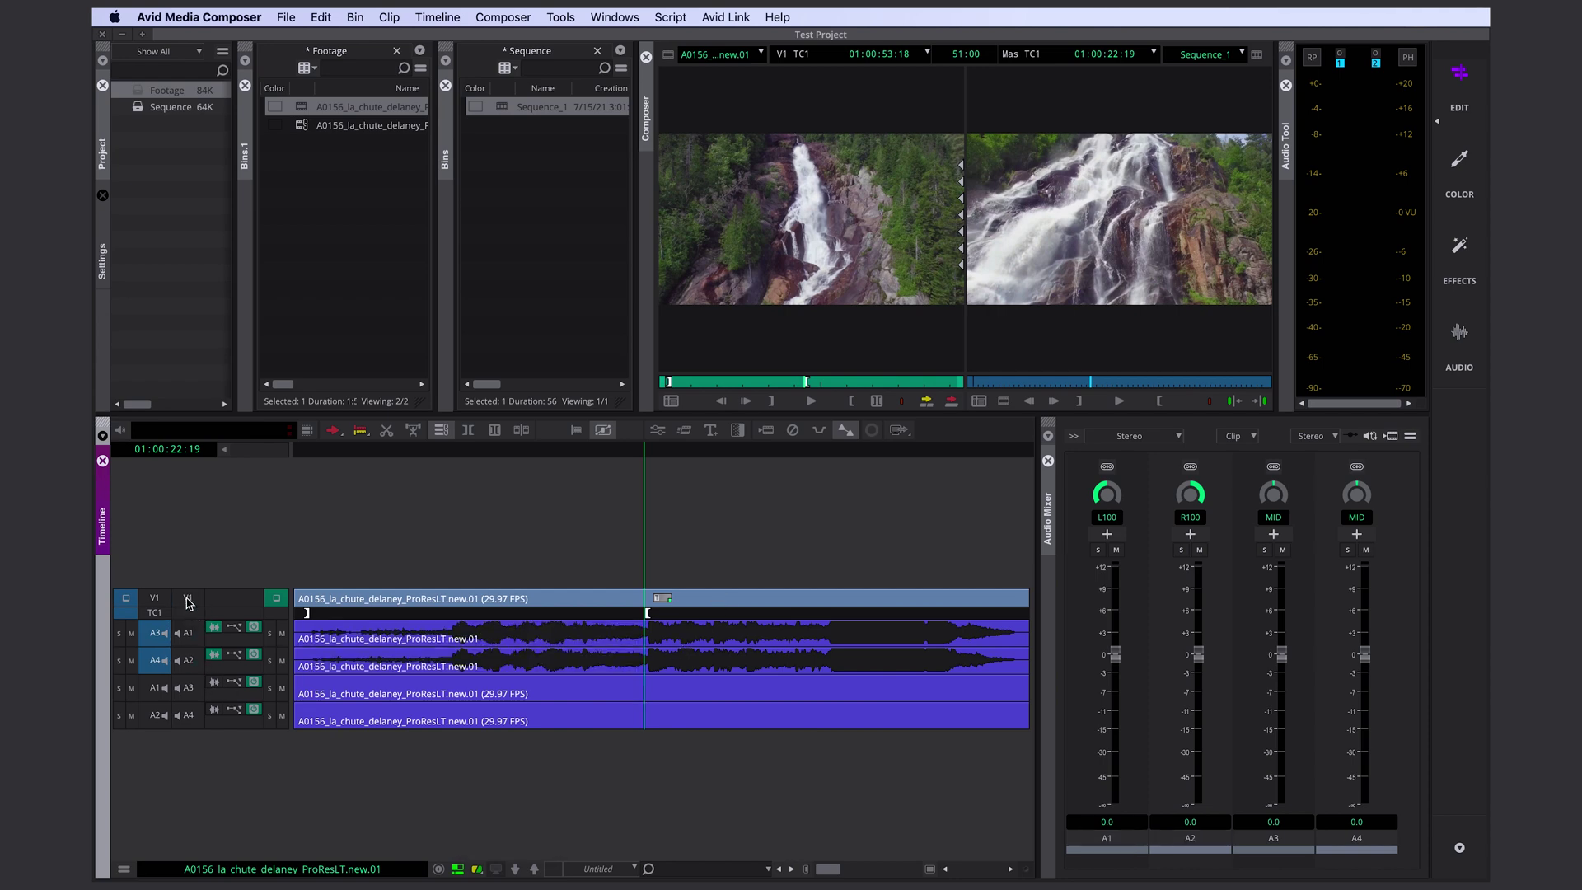
left_click_drag(186, 668, 187, 597)
left_click_drag(643, 618, 753, 634)
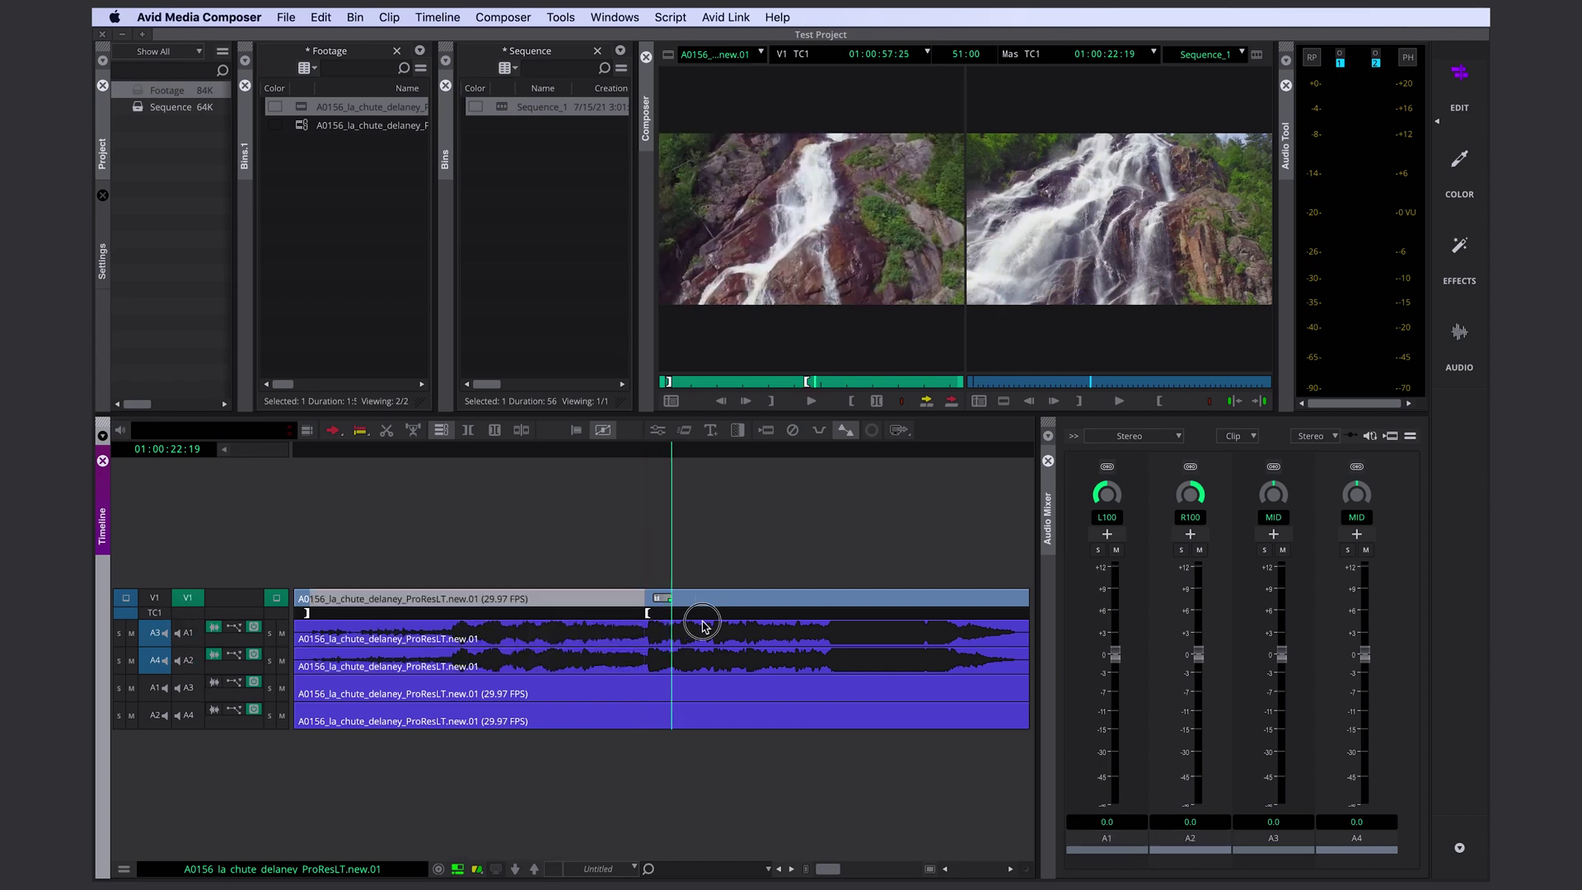
key("o")
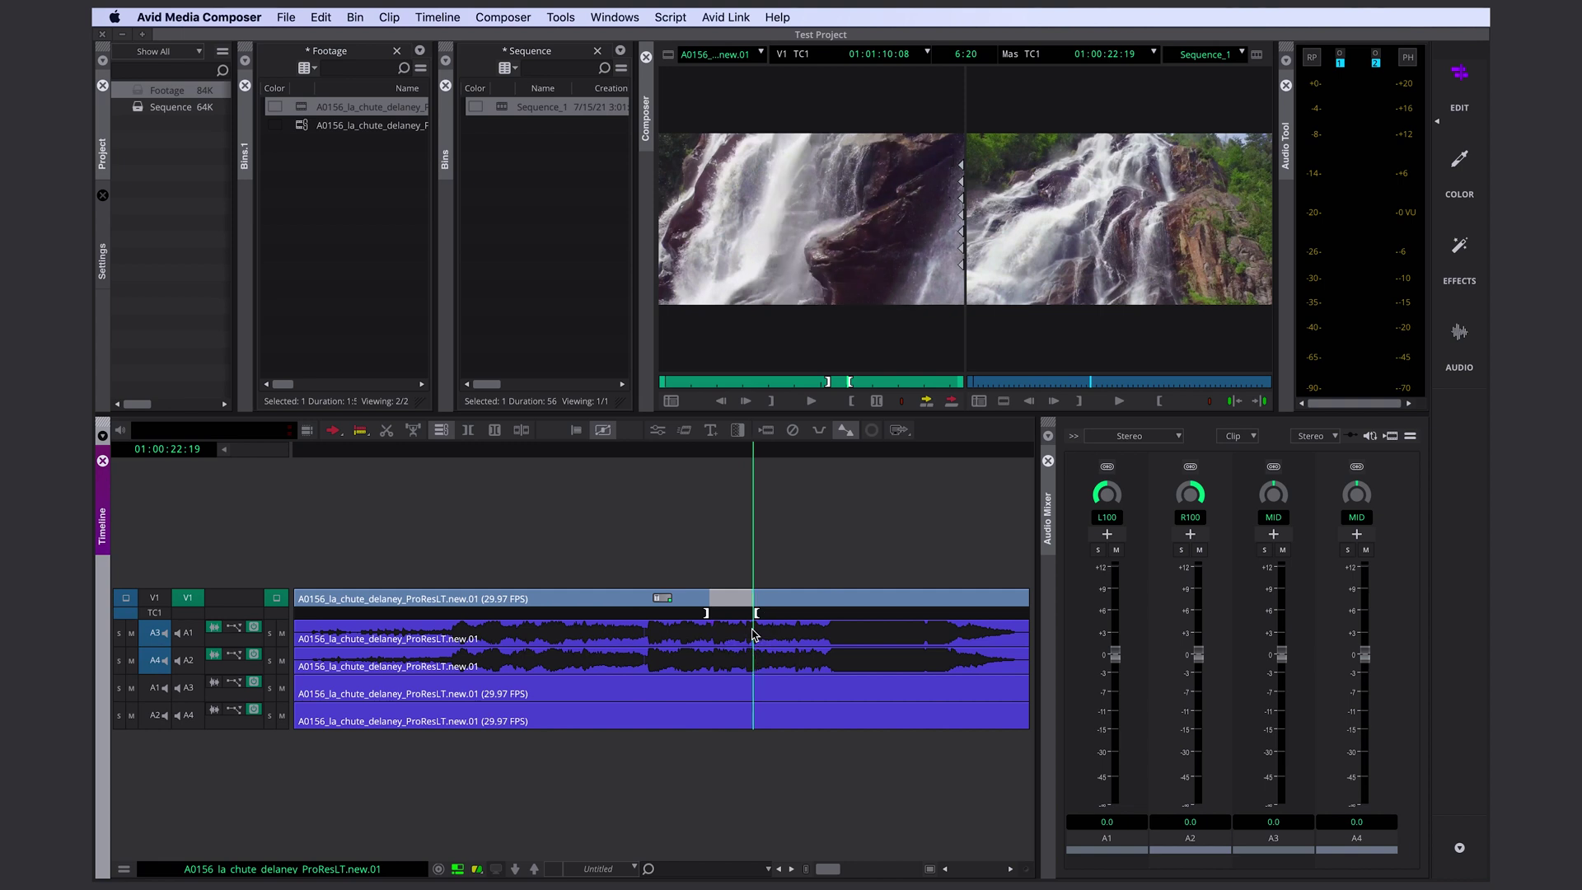
left_click(458, 870)
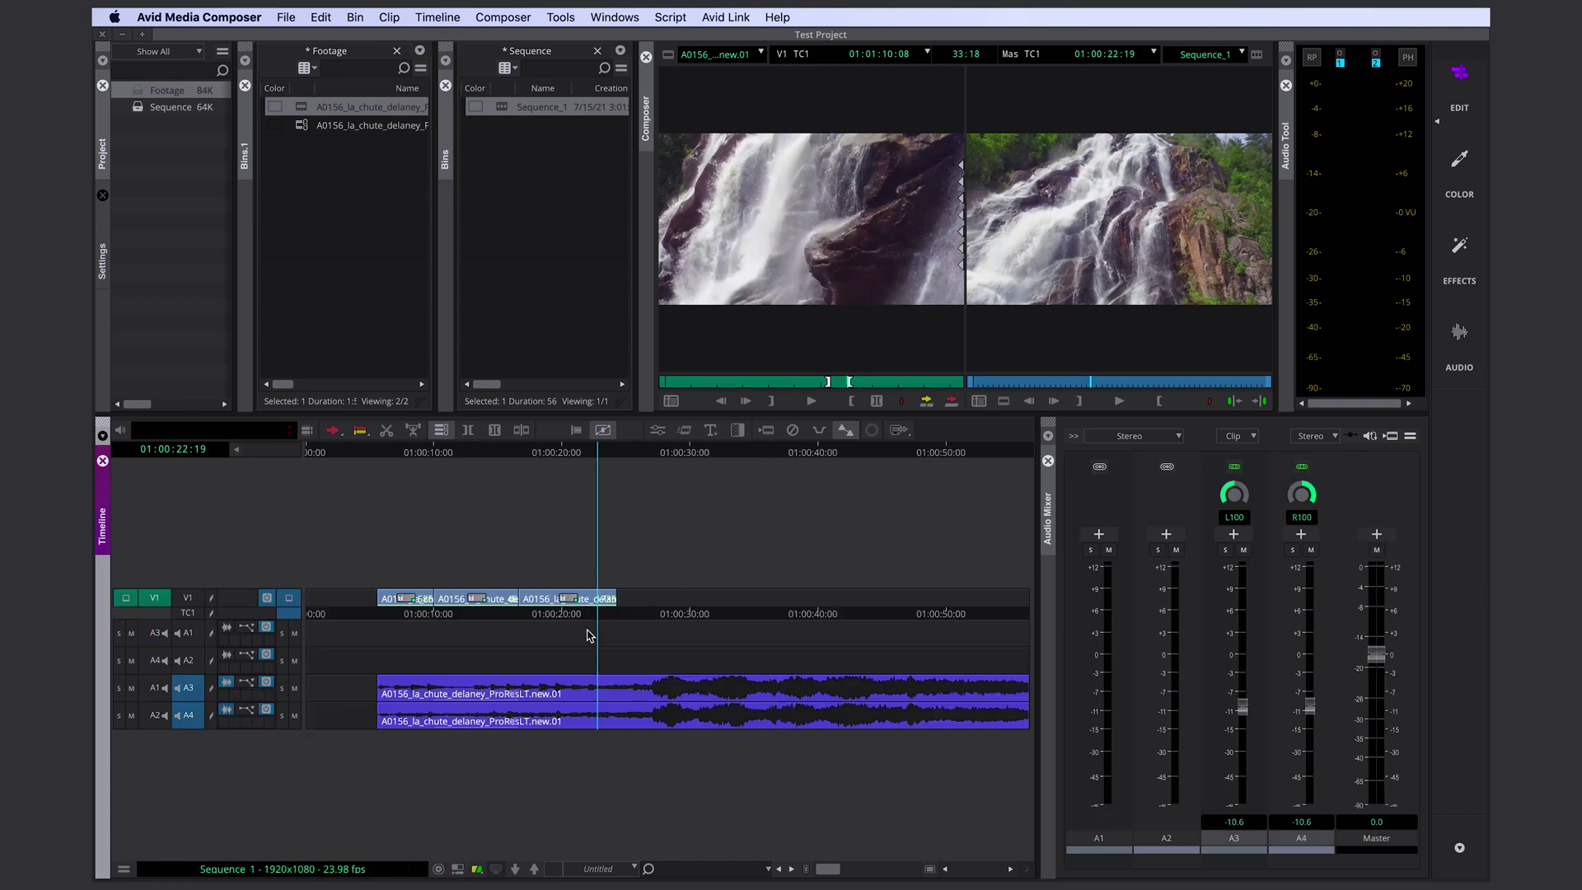
left_click(615, 647)
left_click_drag(188, 715, 188, 687)
left_click(189, 600)
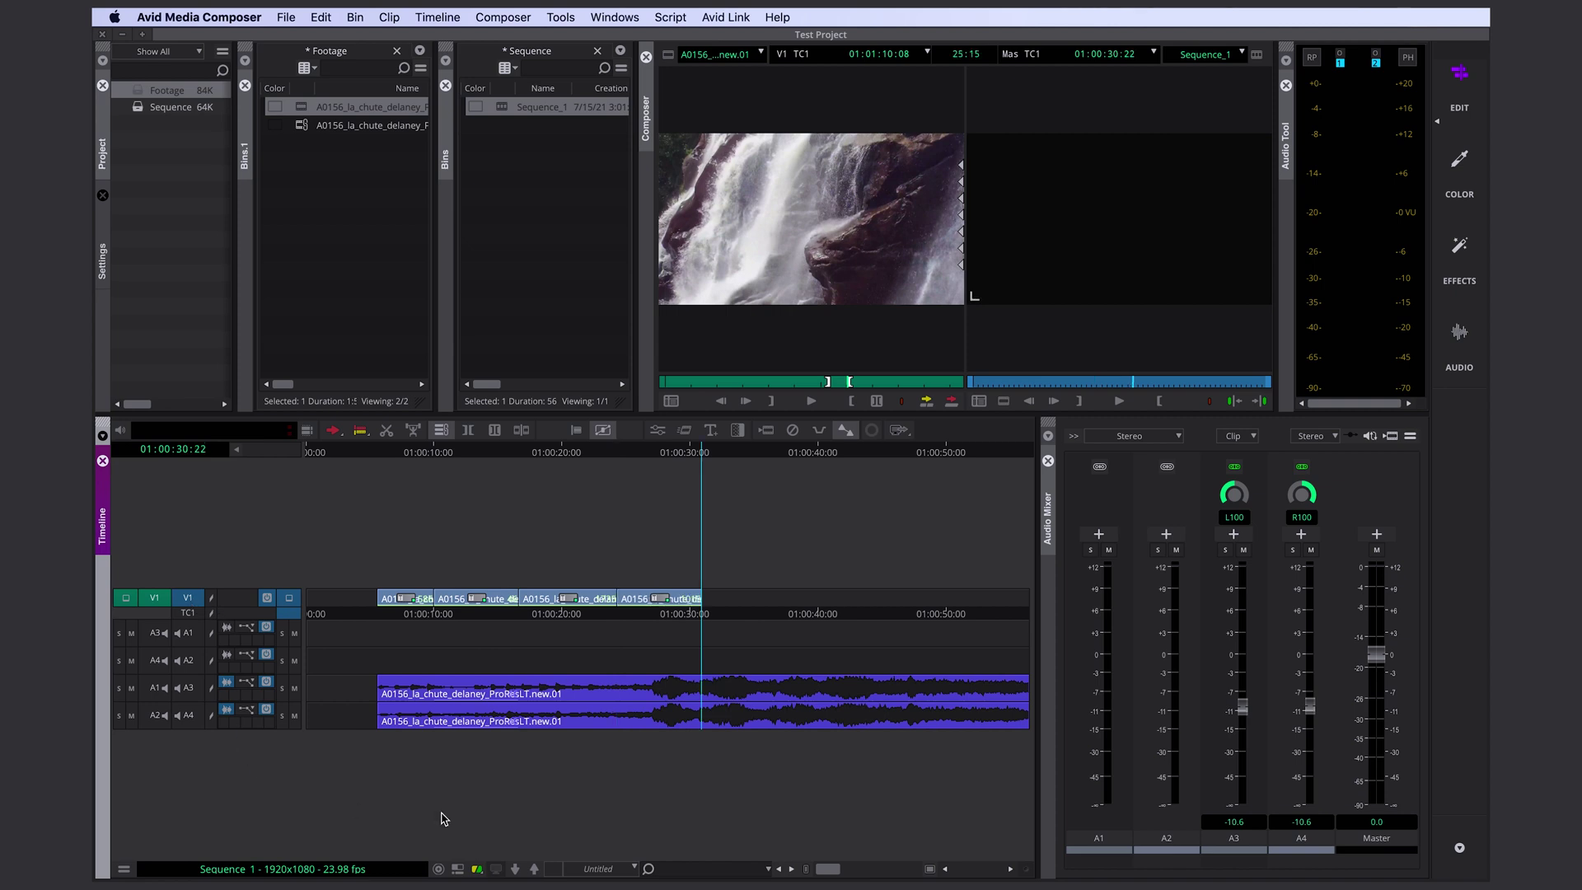
Step: Mark the end of another waterfall shot on the source clip
left_click(458, 869)
left_click_drag(856, 636, 931, 639)
key("o")
left_click(458, 869)
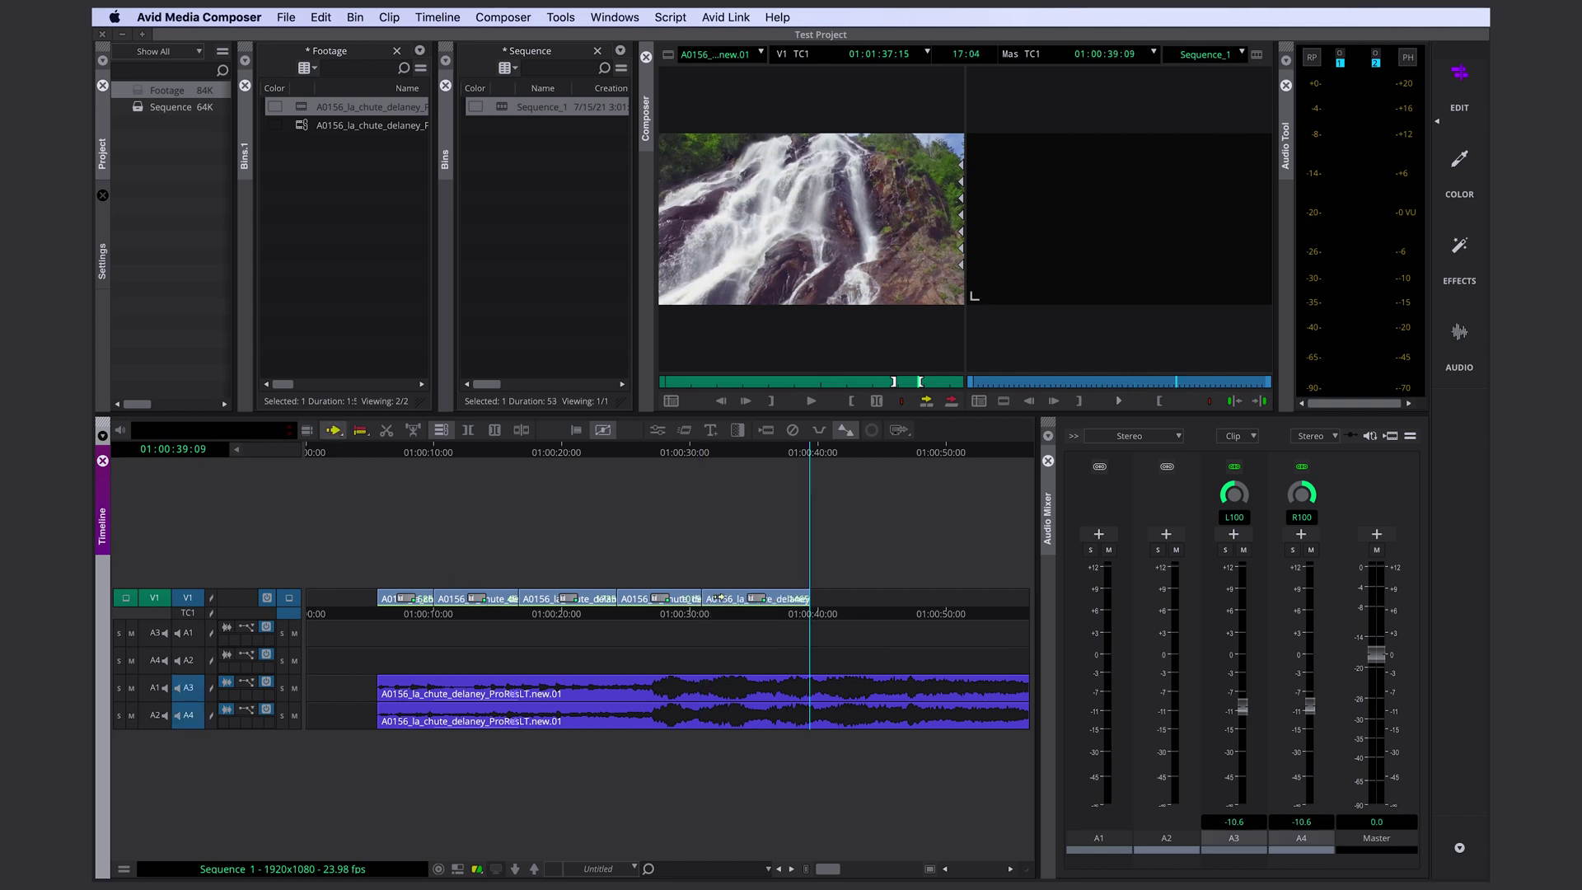
Step: Select the second waterfall clip as a whole segment and drag it later
left_click(716, 601)
left_click(553, 597)
left_click(468, 603)
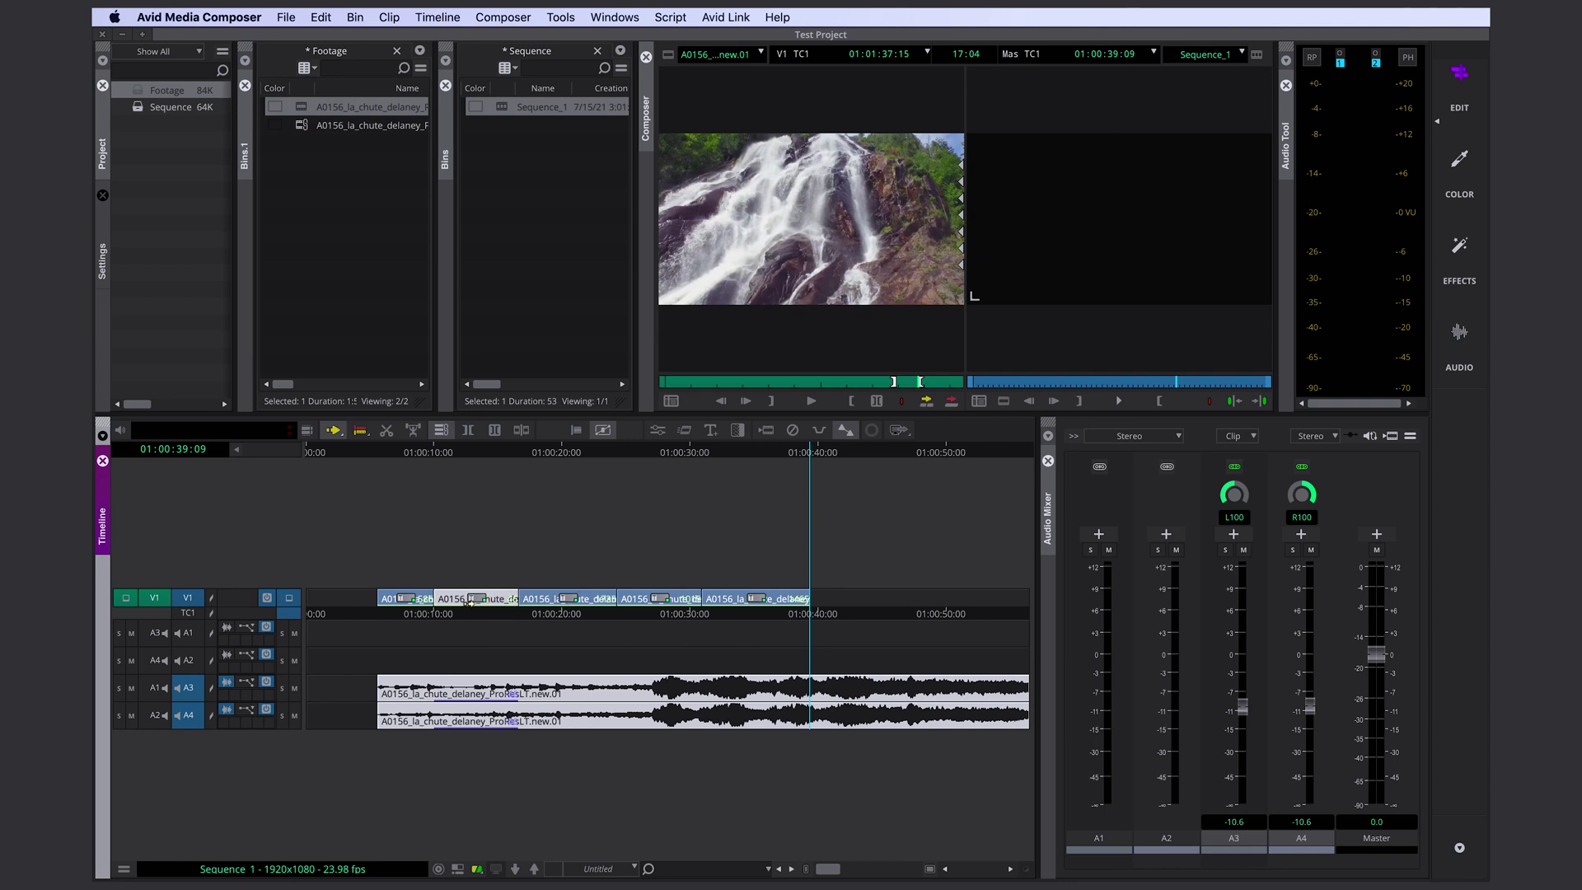
left_click_drag(489, 596, 548, 600)
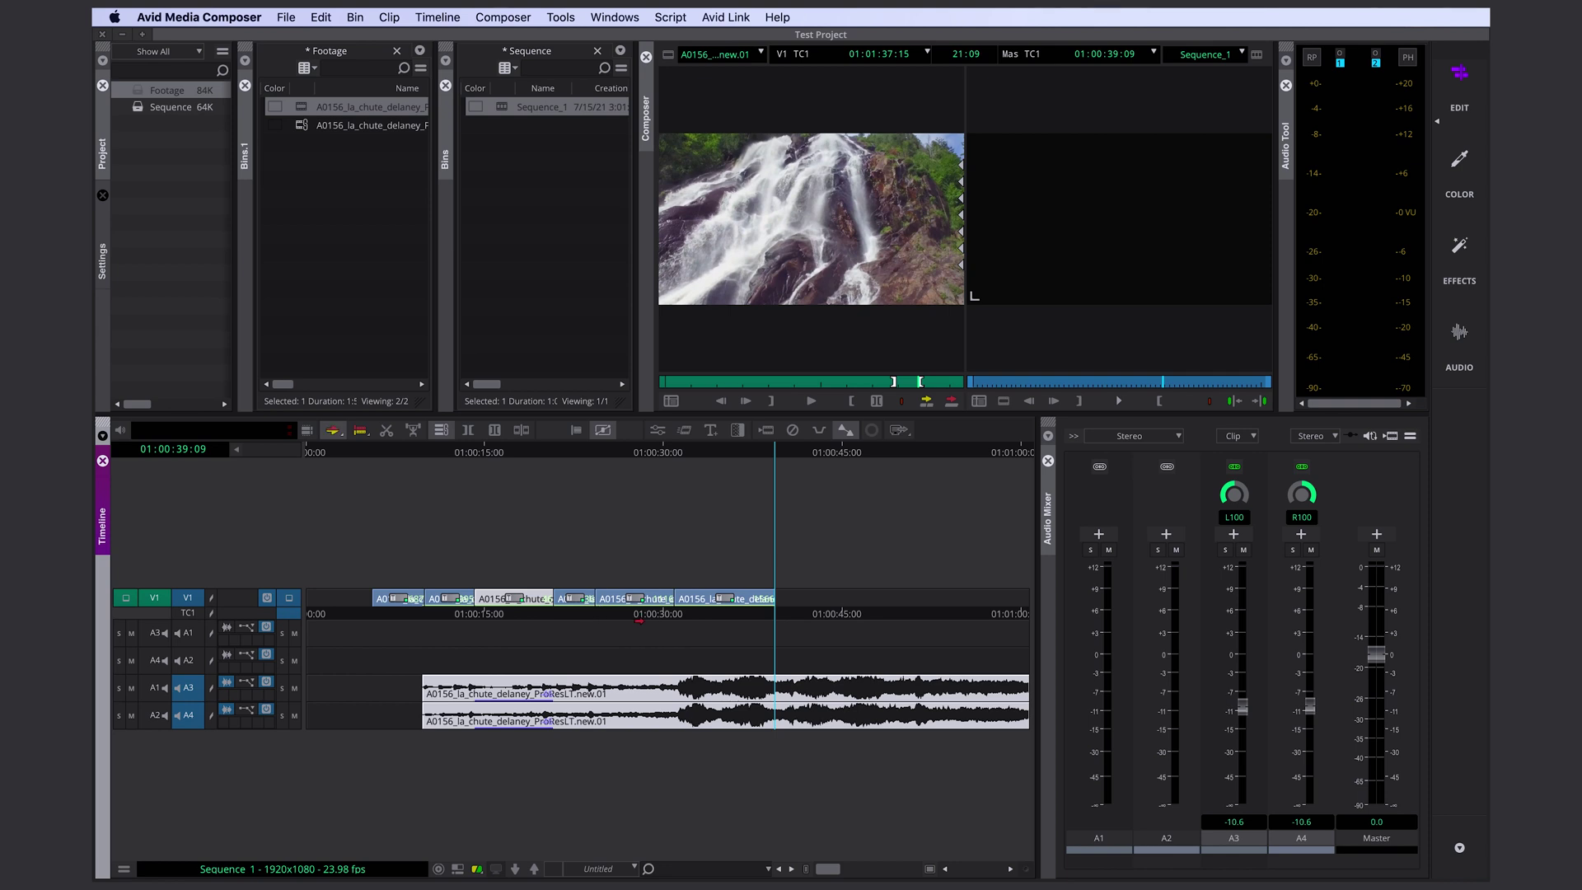
Step: Undo that move and place the second waterfall clip around 01:00:24
key("ctrl+z")
left_click(474, 601)
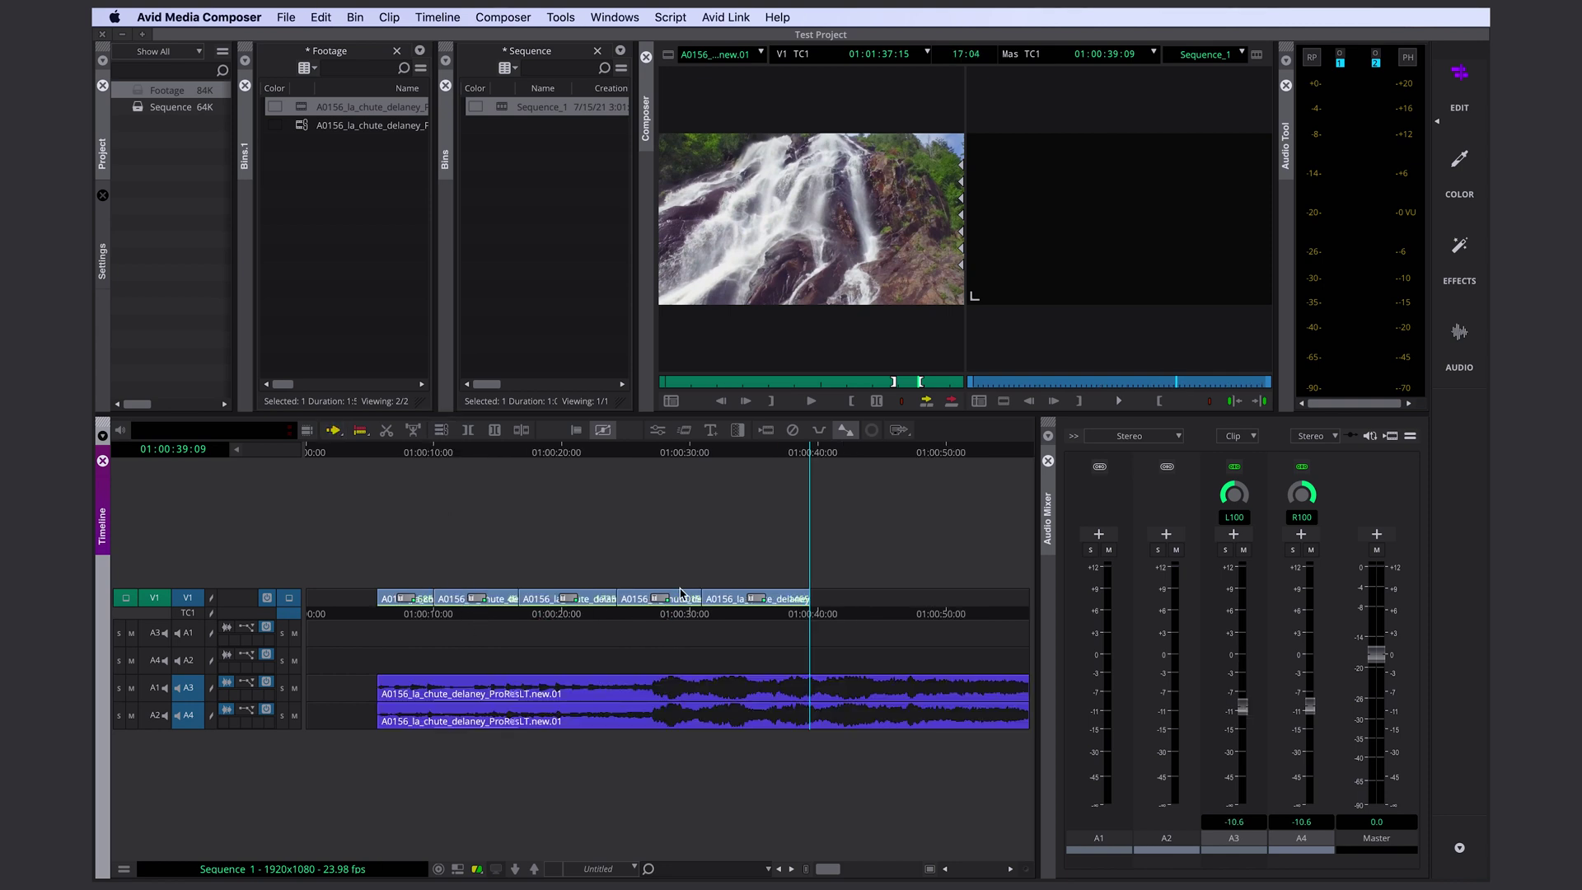
left_click_drag(486, 601, 759, 613)
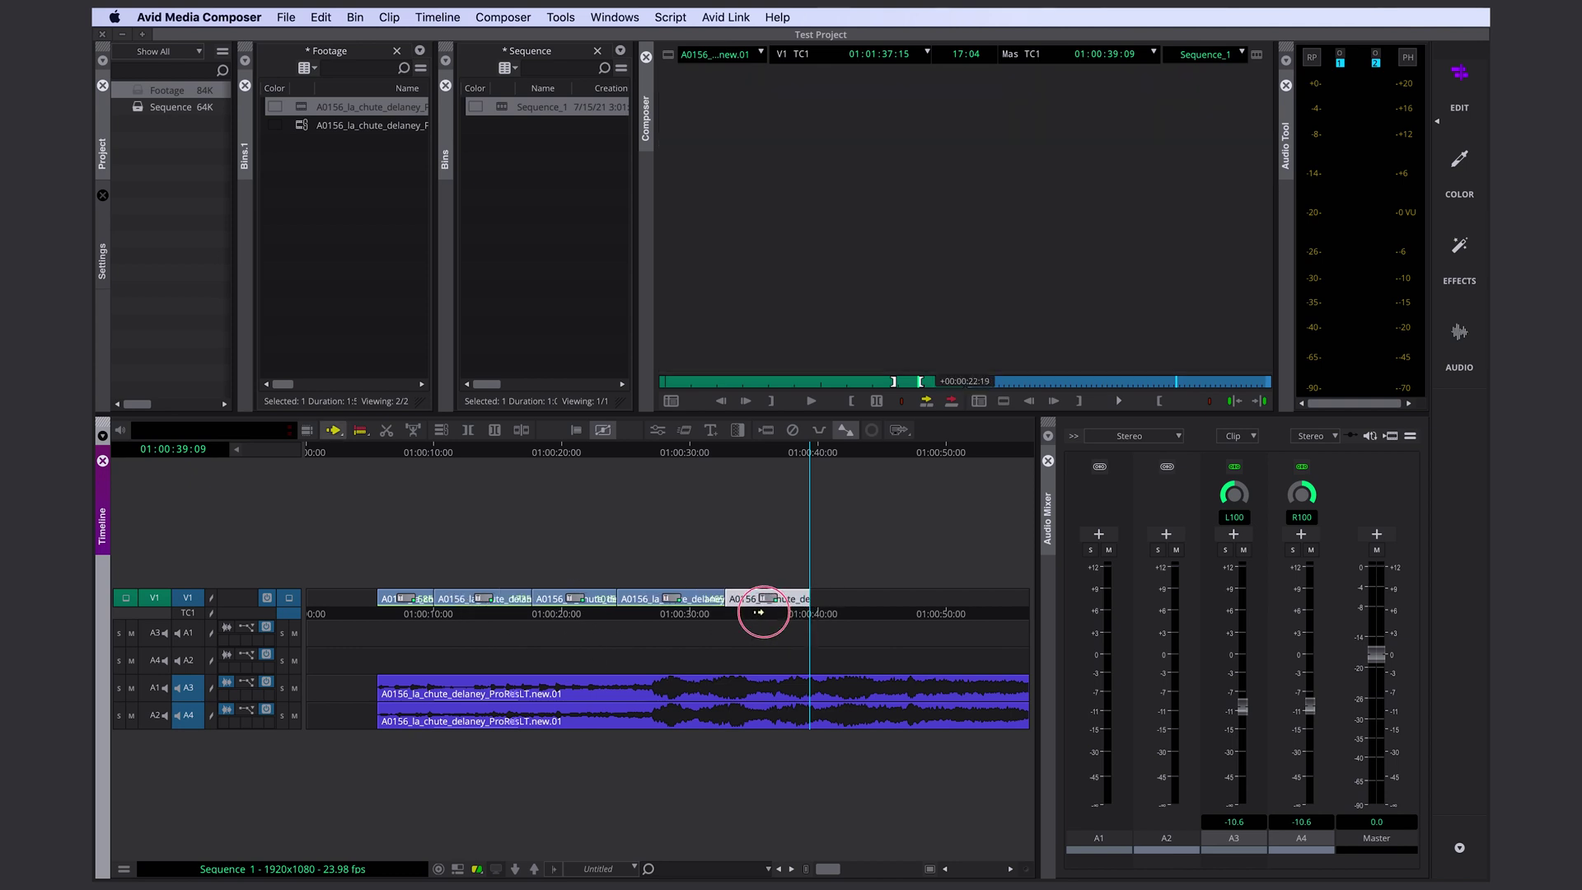
left_click_drag(759, 613, 731, 599)
mouse_move(731, 599)
left_mouse_down()
mouse_move(593, 600)
mouse_move(590, 617)
mouse_move(618, 621)
mouse_move(731, 608)
mouse_move(459, 600)
mouse_move(746, 602)
left_mouse_up()
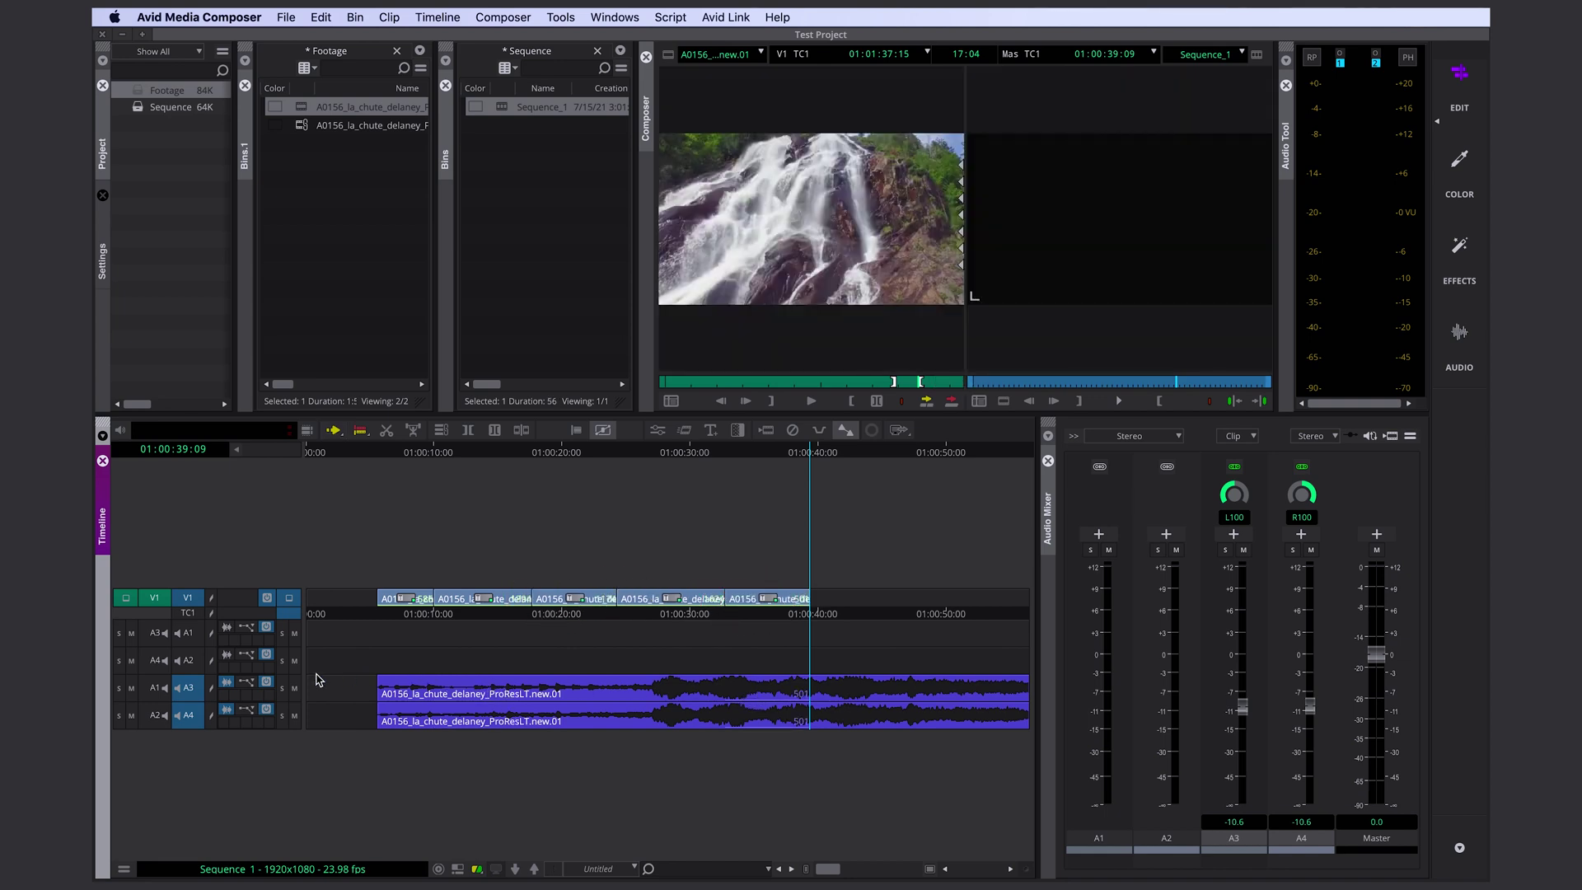
Step: Save the bins, exclude V1, and mark In at 01:00:26:23 and Out at the music start
key("ctrl+s")
left_click_drag(657, 719, 651, 706)
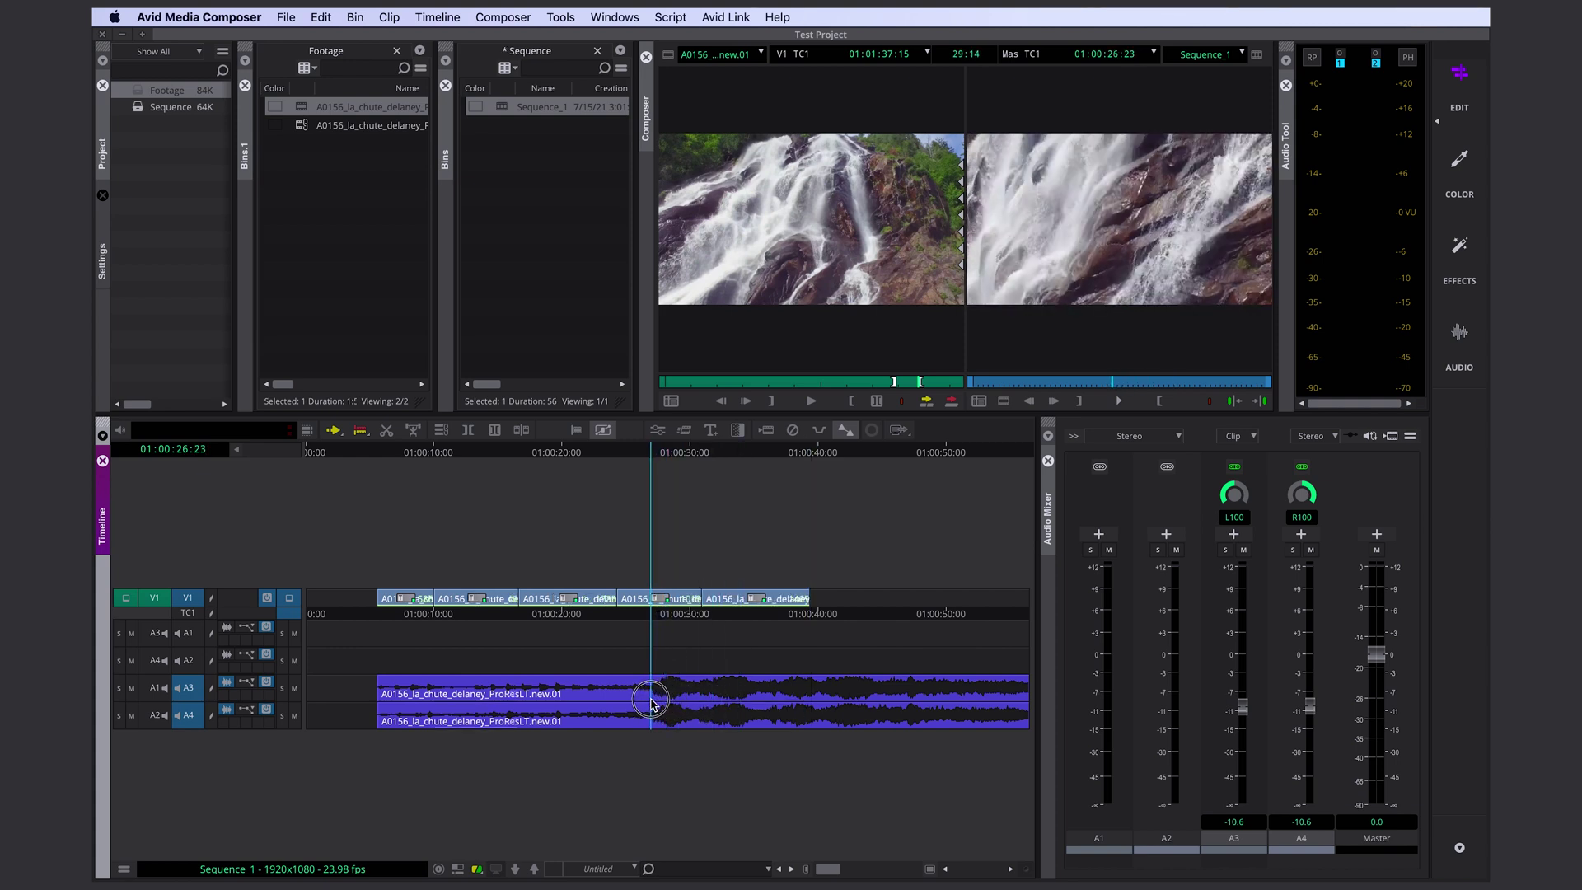
left_click(188, 598)
key("i")
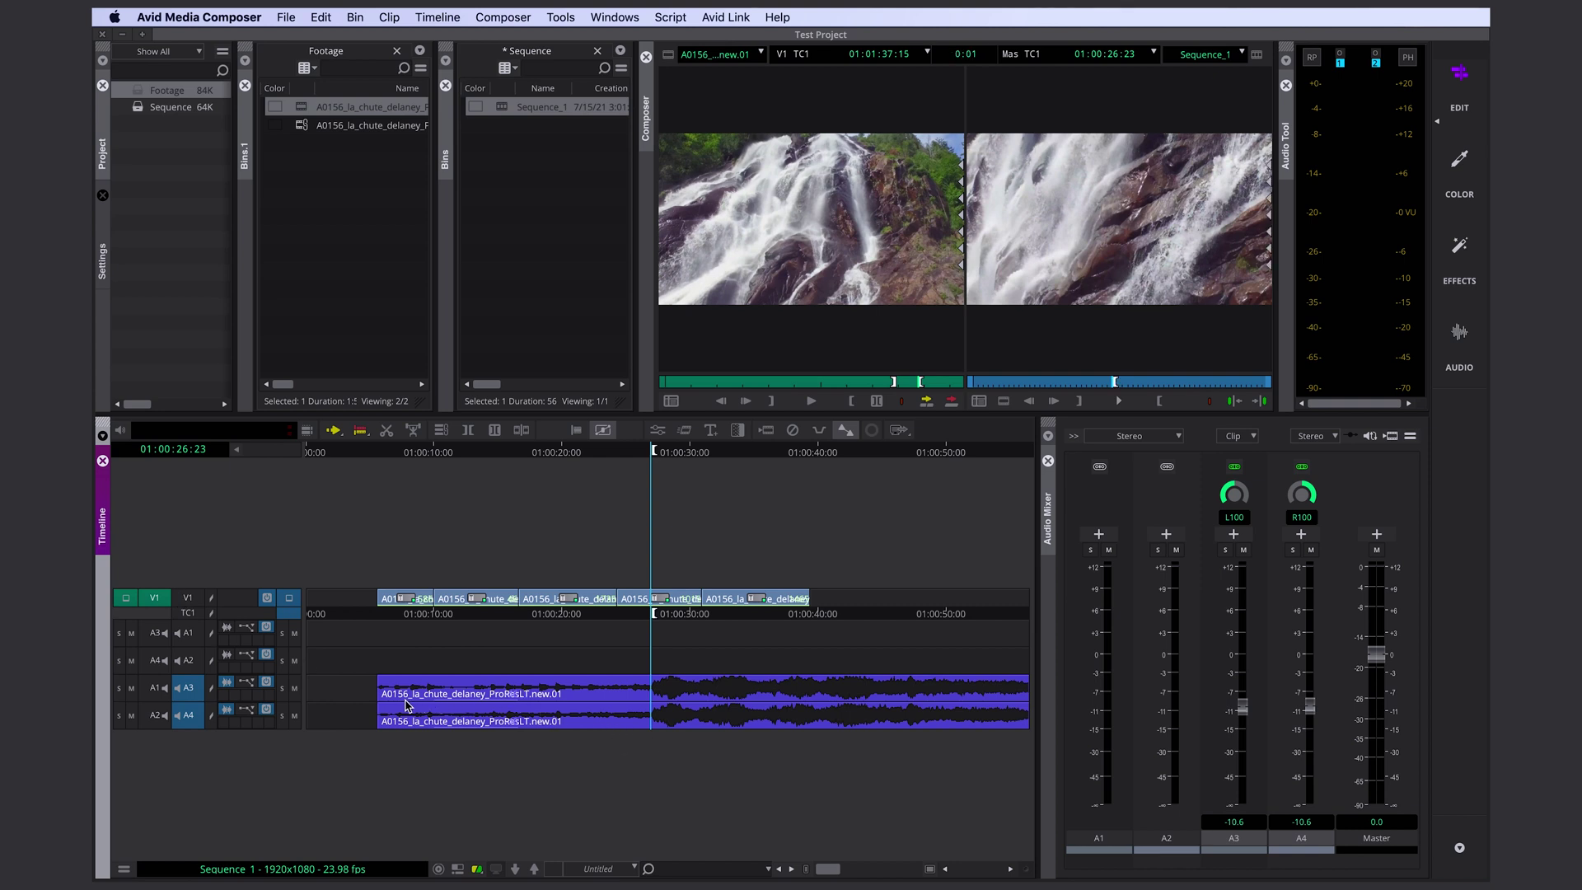
left_click(391, 709)
key("o")
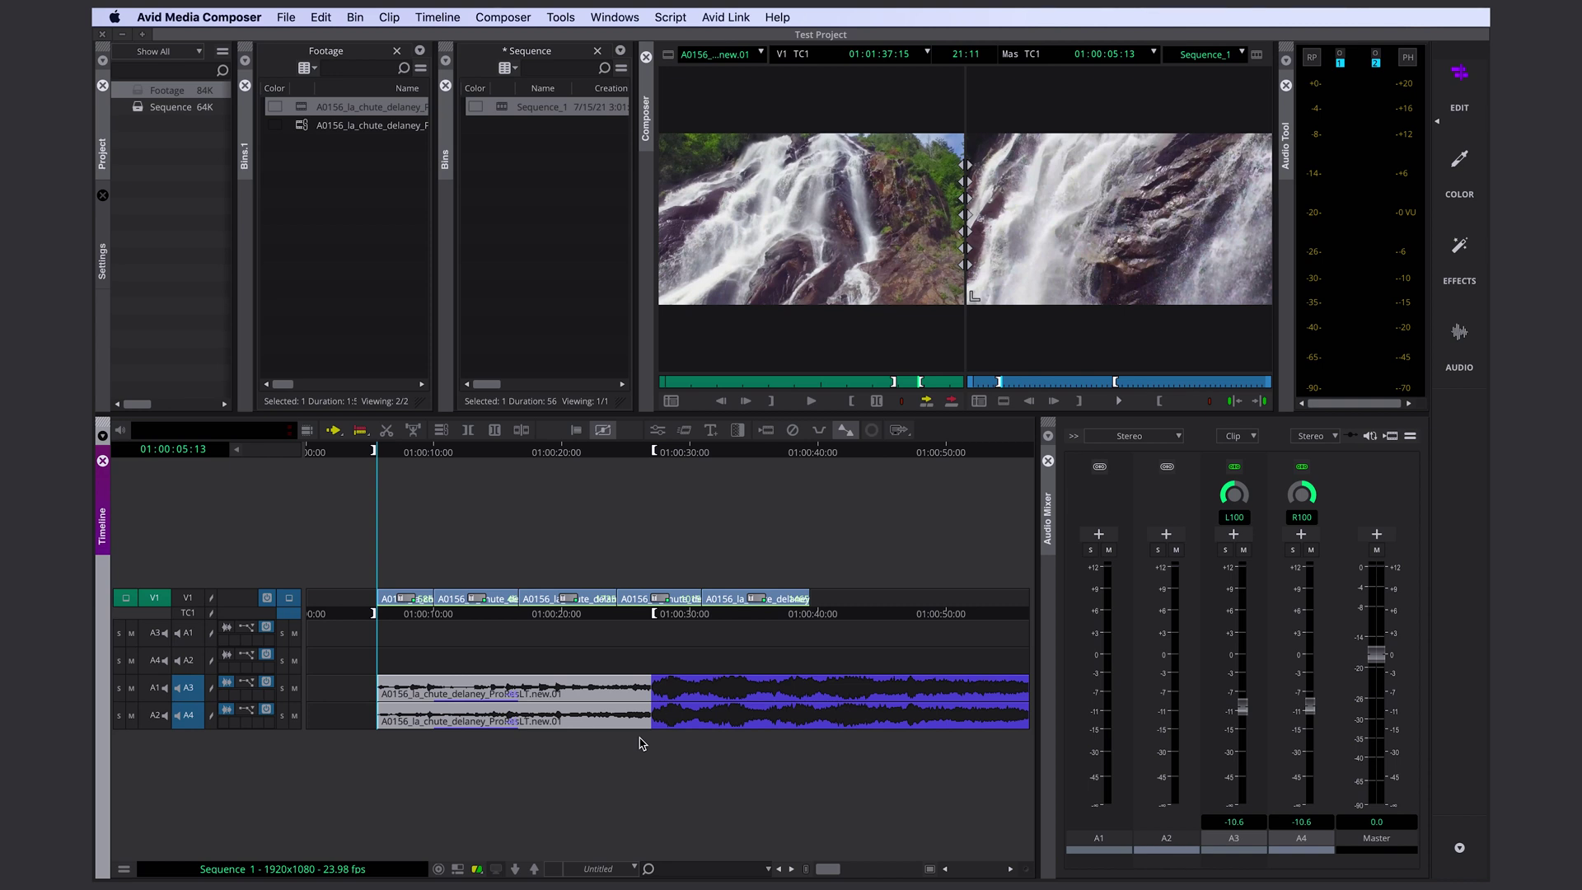
Step: Try lifting, sliding and extracting the marked music section, undoing each attempt
key("z")
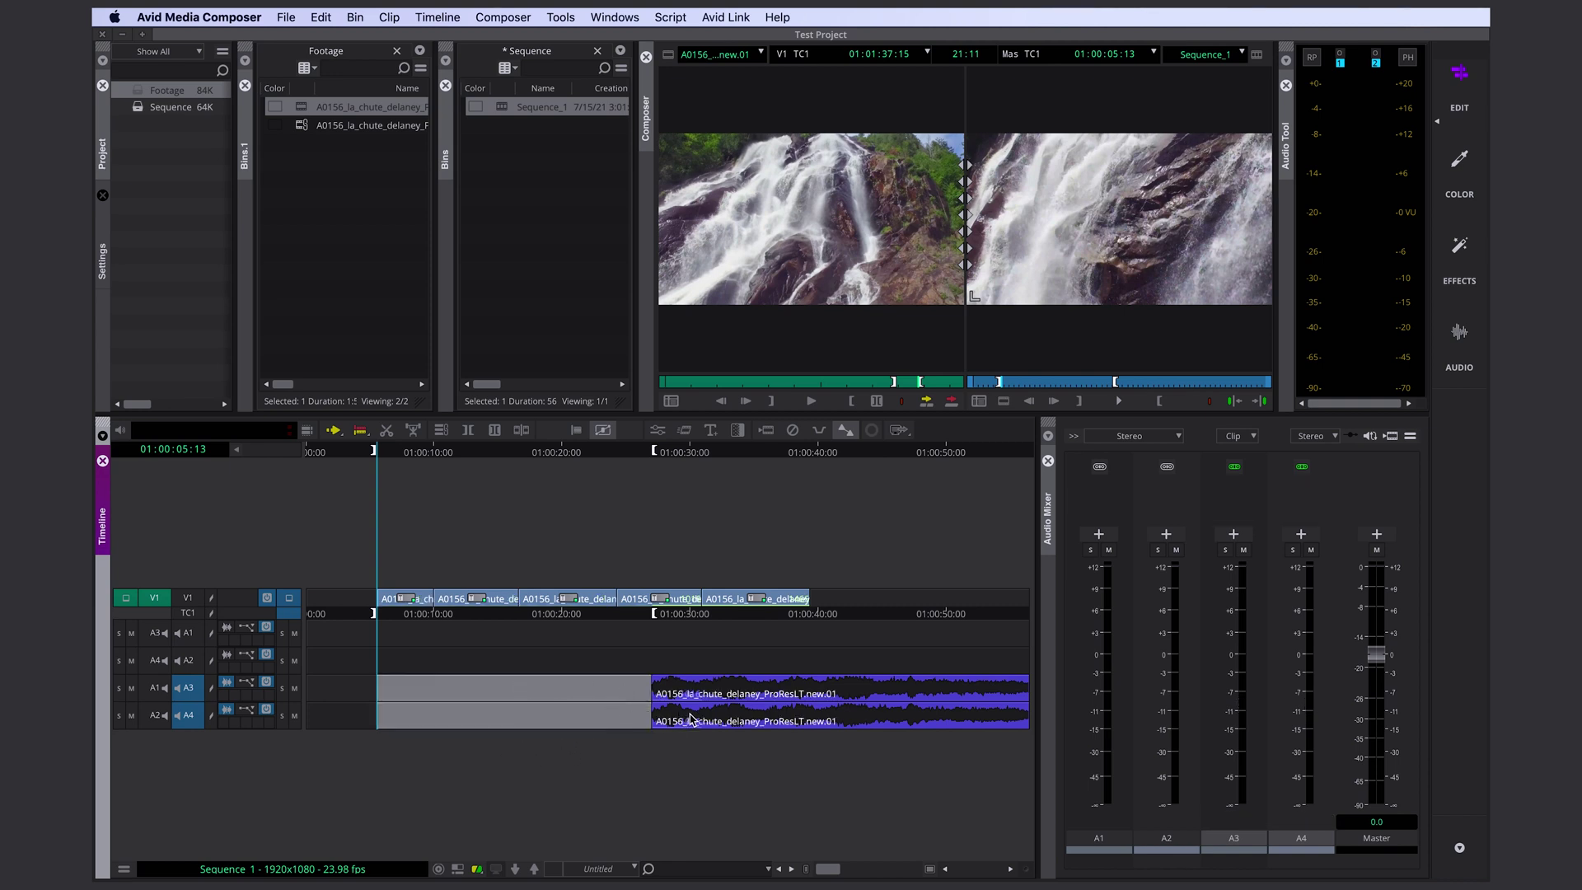
left_click_drag(692, 722, 403, 711)
key("ctrl+bracketright")
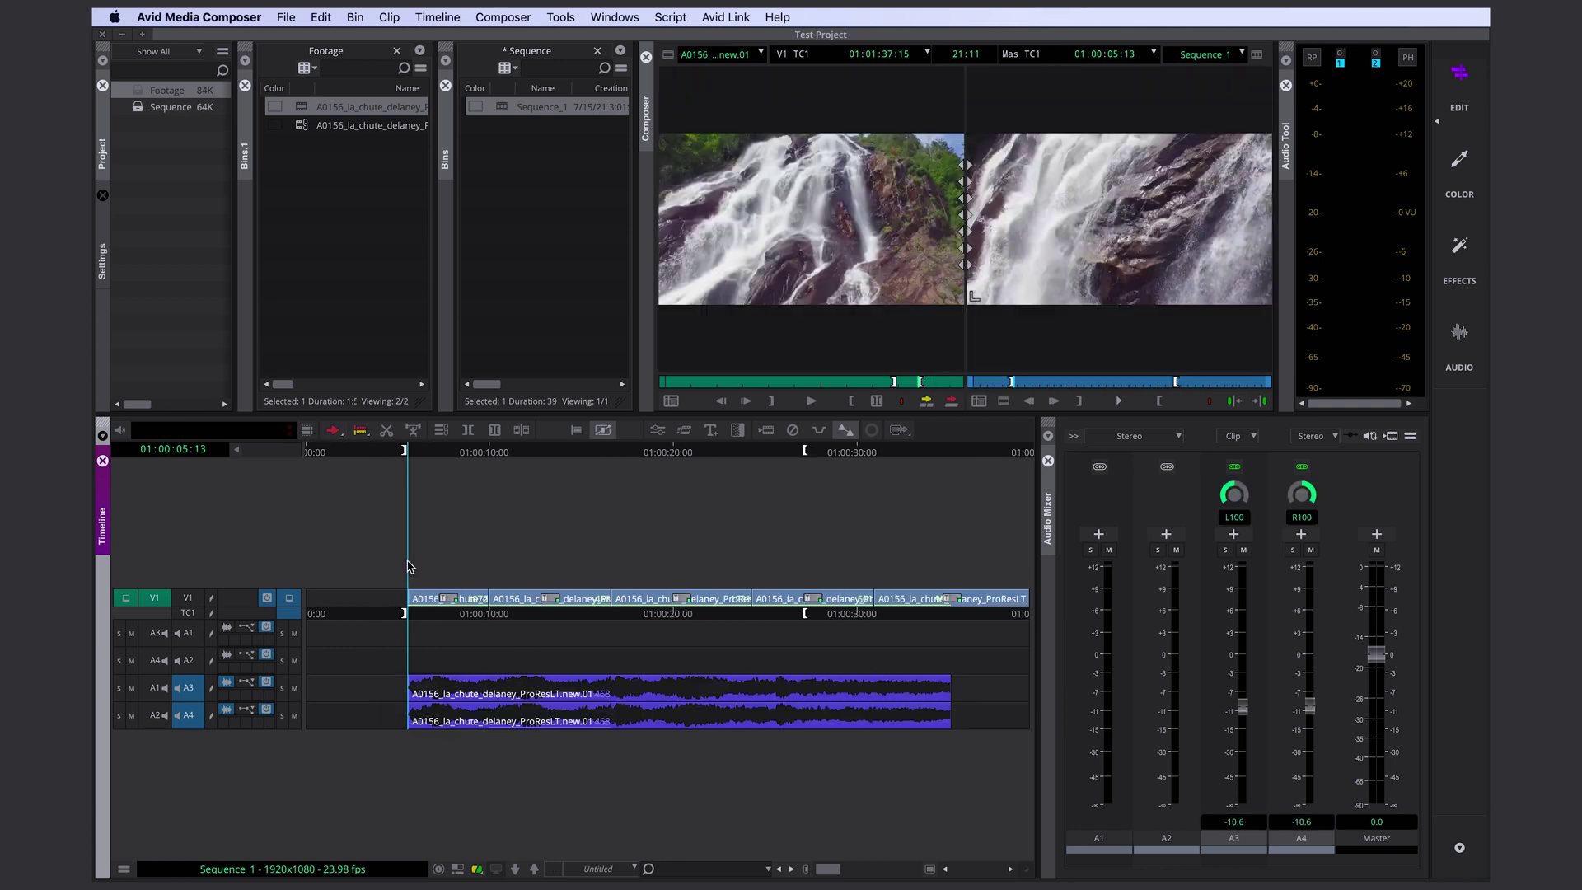
left_click(413, 430)
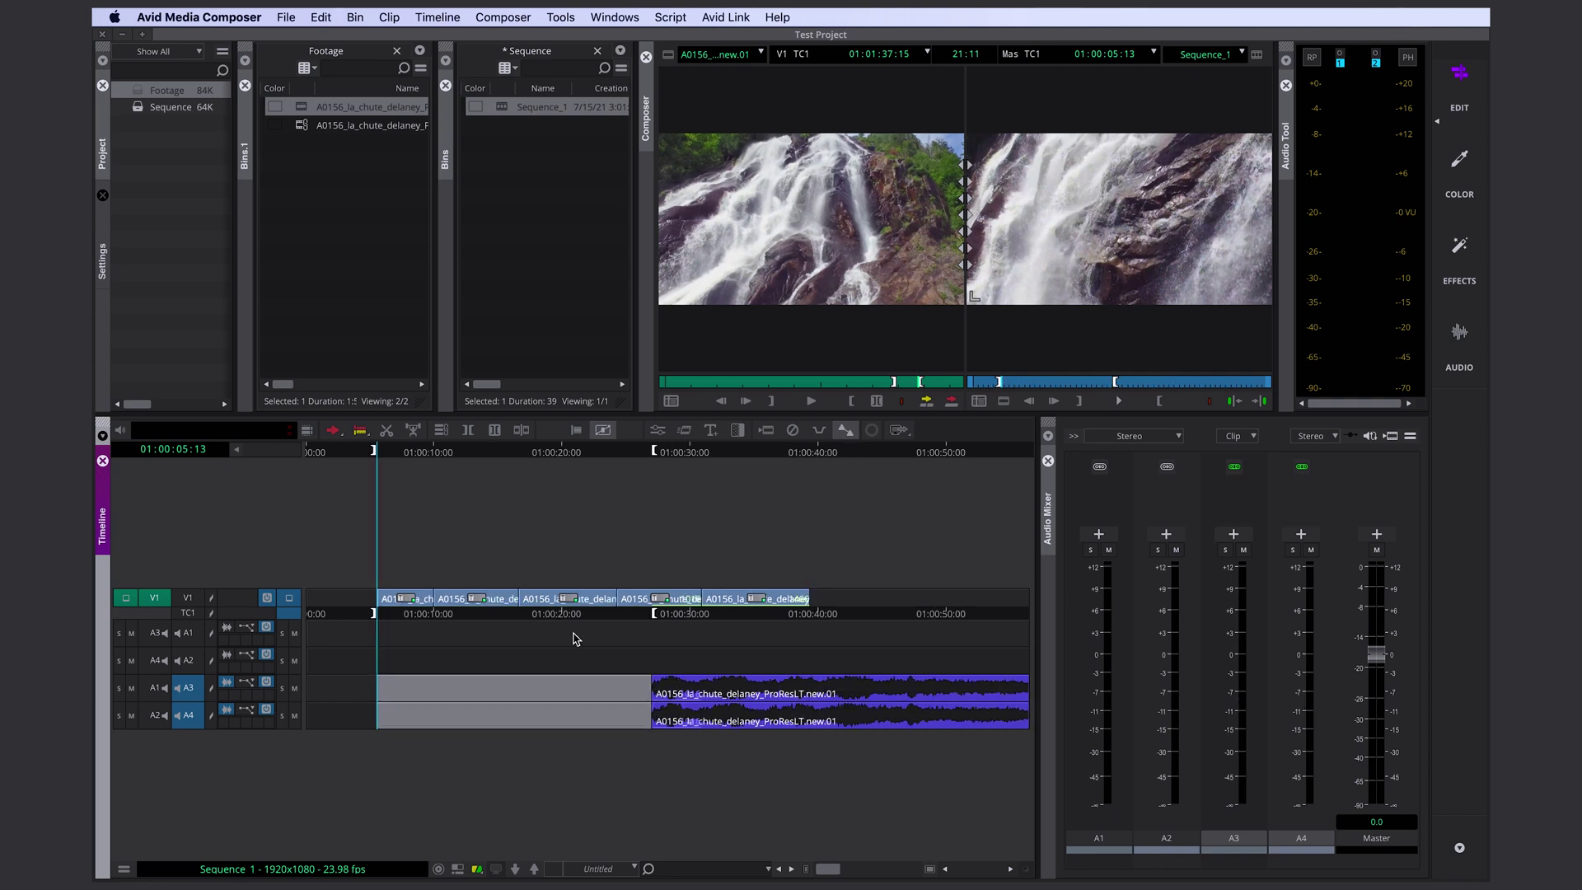
key("ctrl+z")
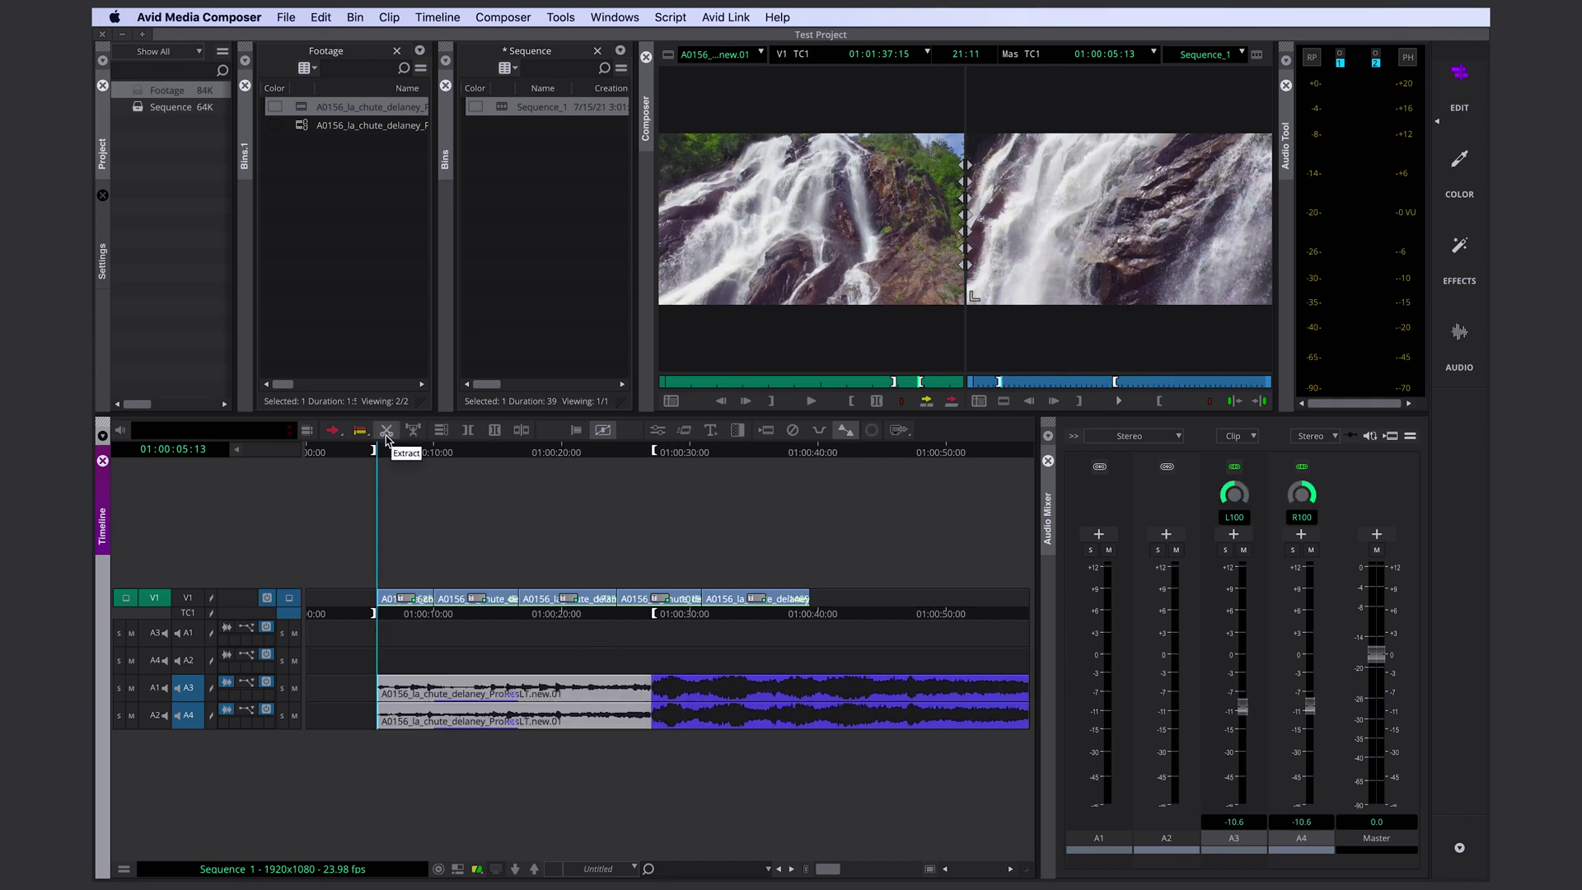
left_click(385, 435)
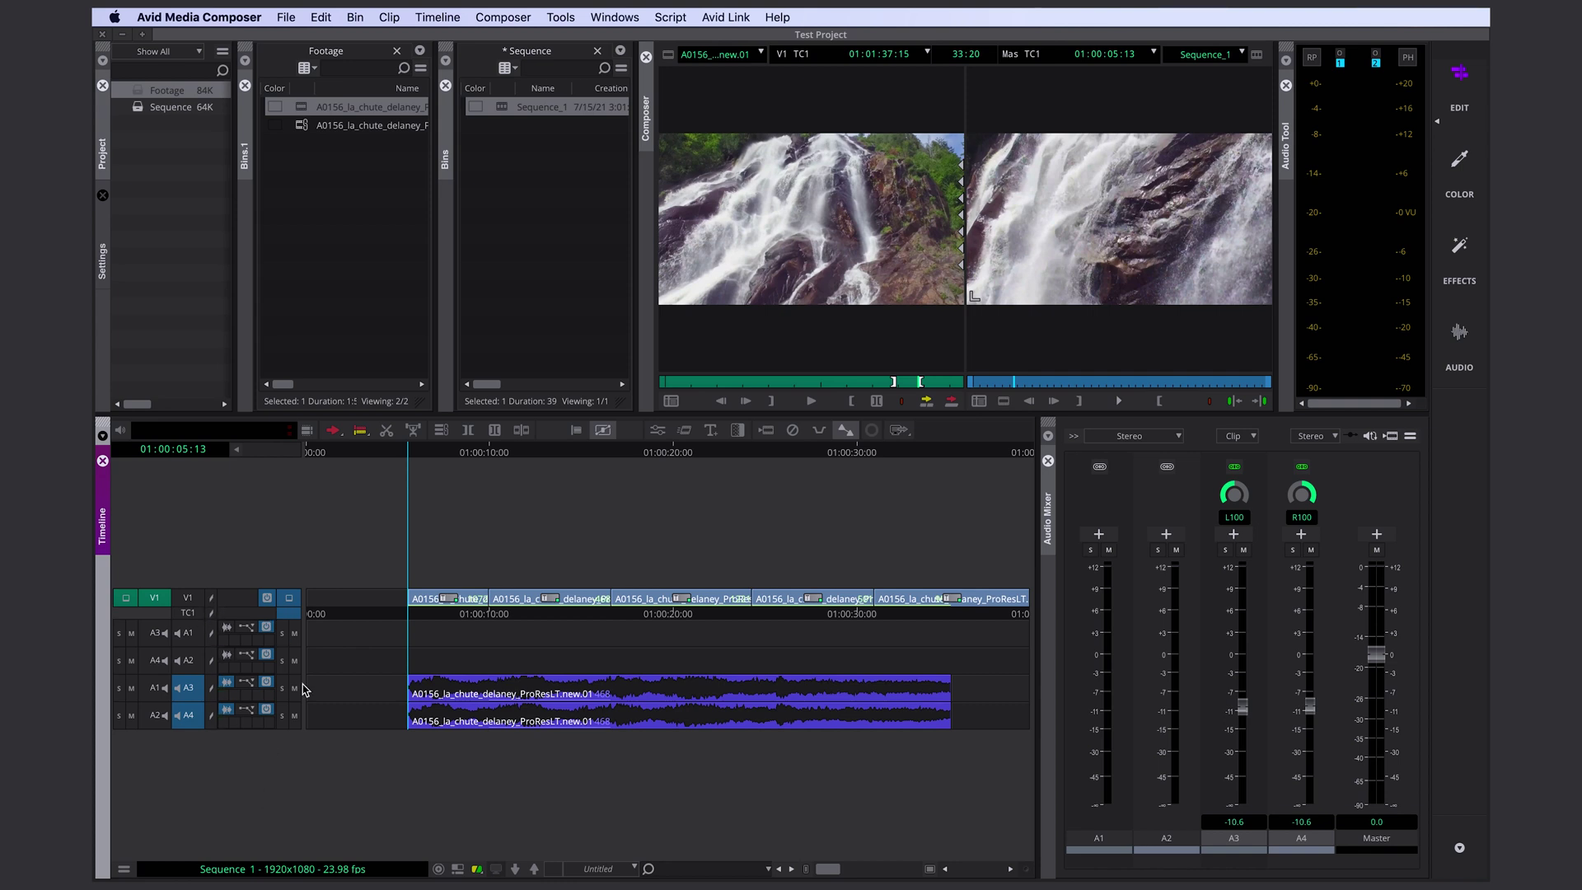
key("ctrl+z")
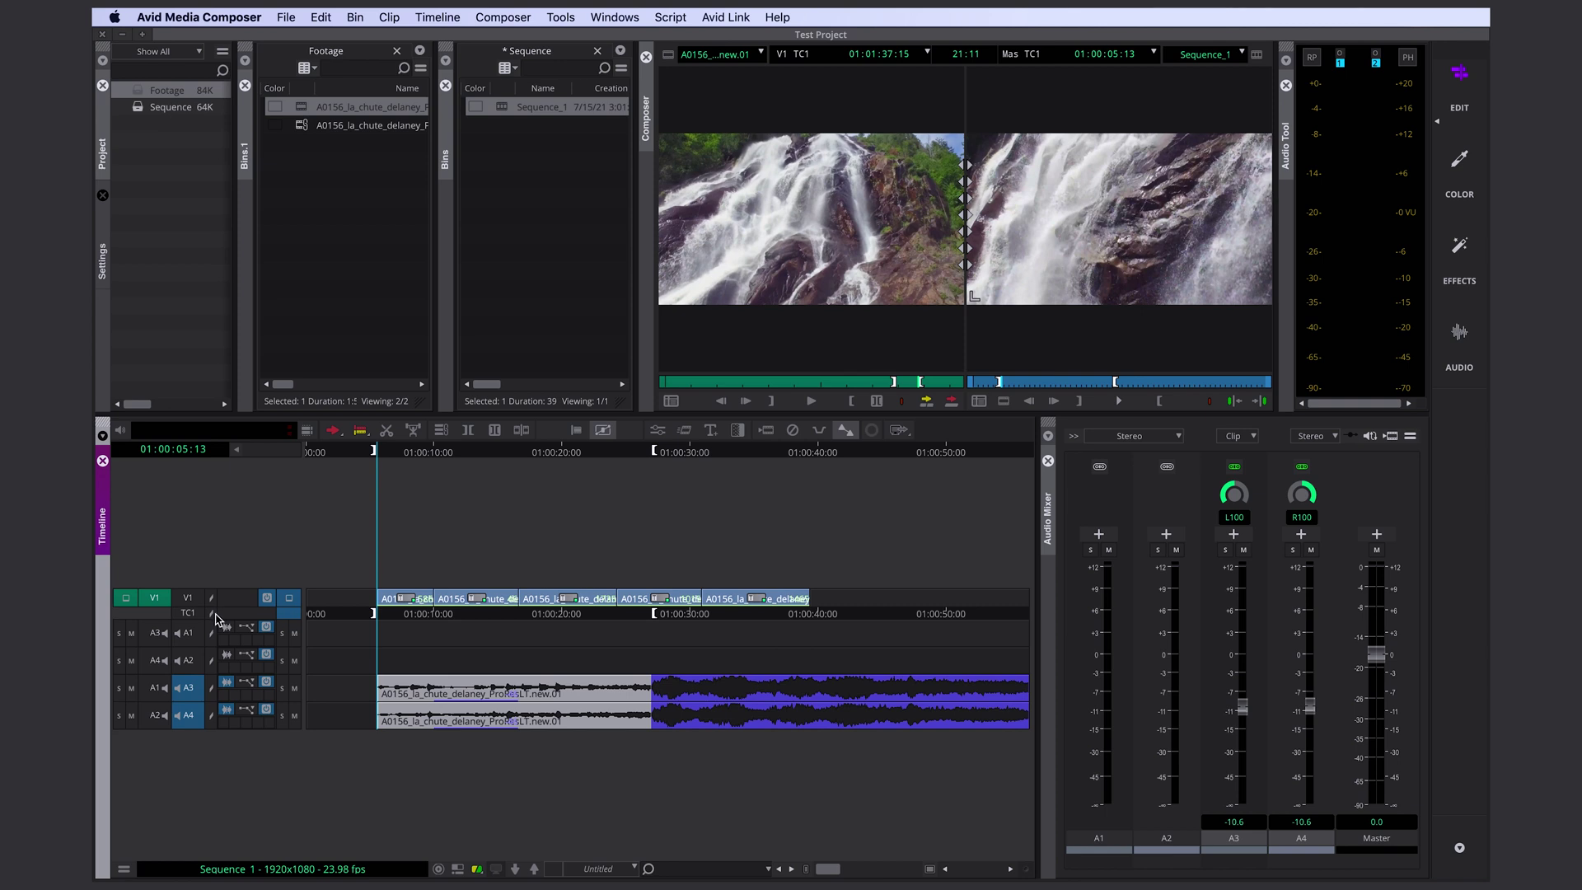
Step: Enable all tracks, extract the marked section to close the gap, and park at 01:00:32:06
left_click(212, 618)
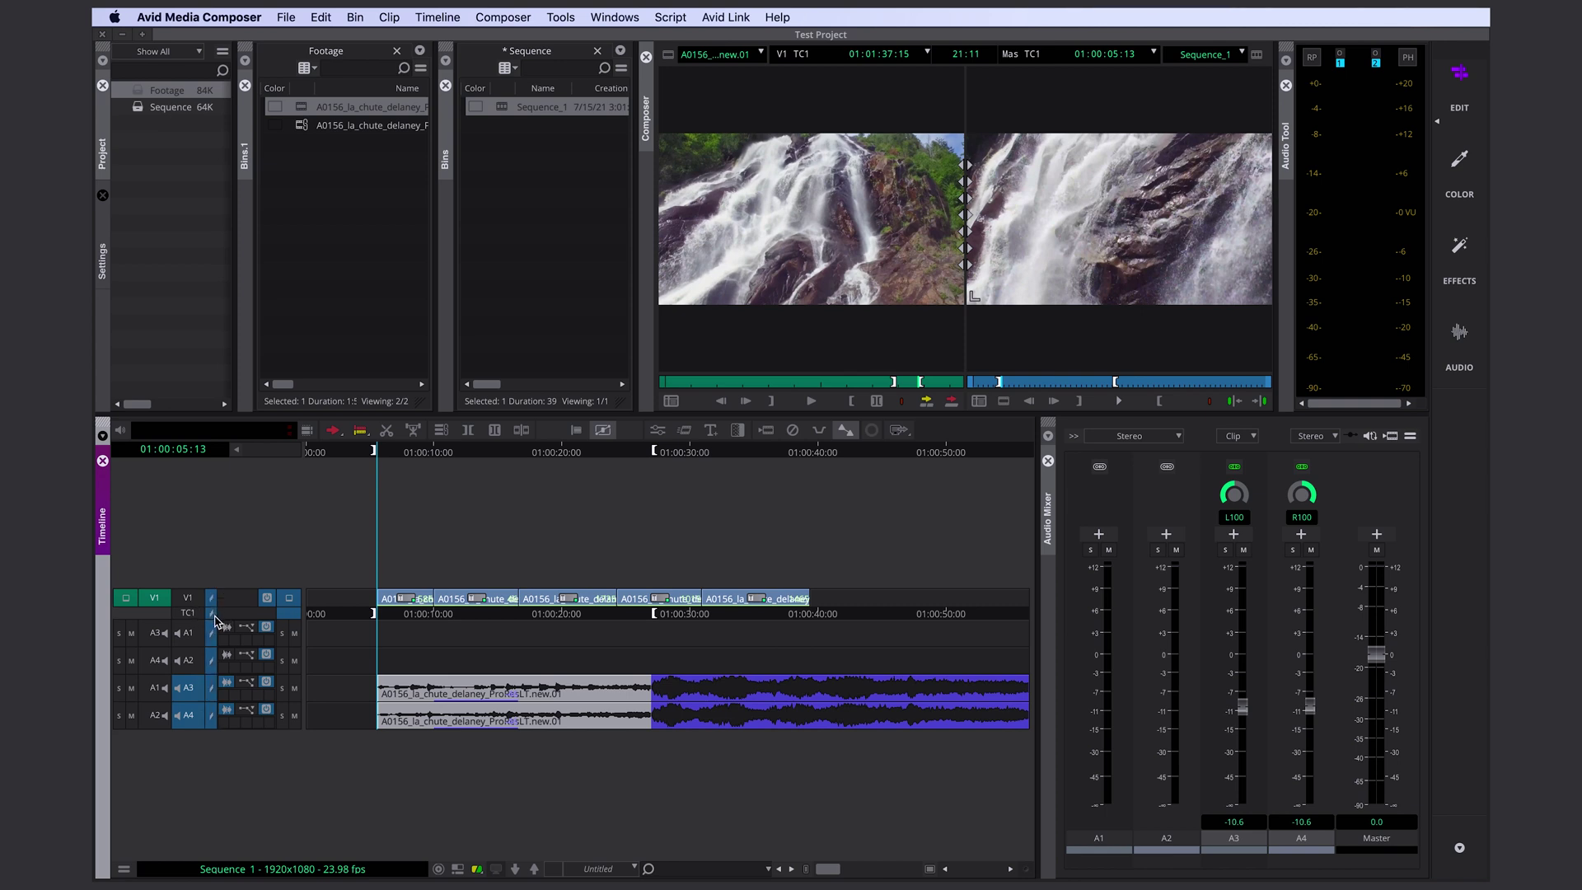
left_click(212, 620)
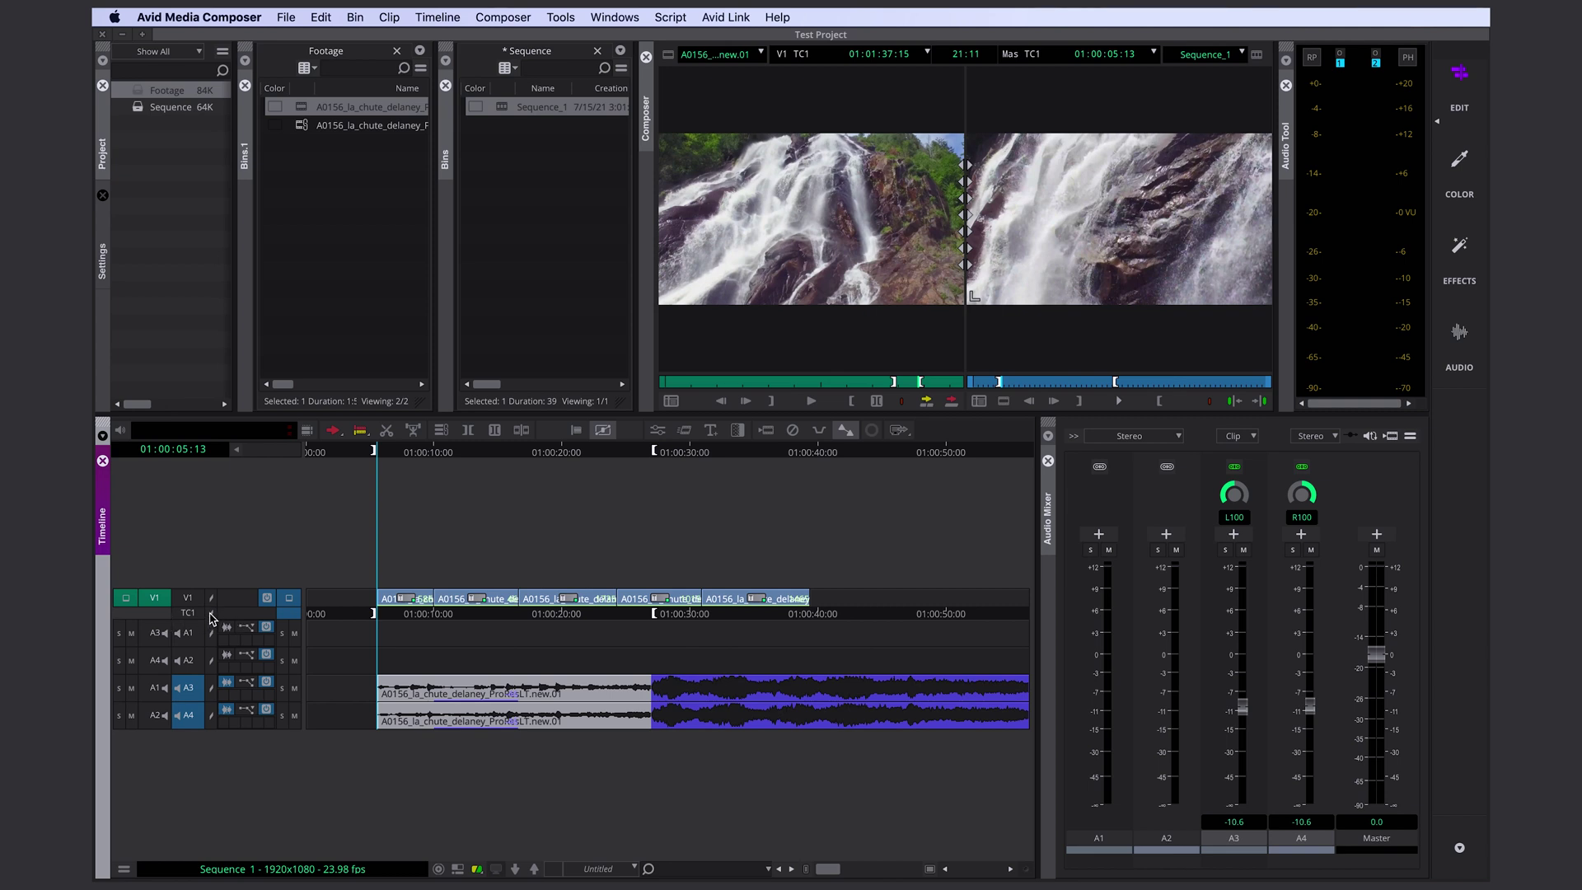
left_click(212, 628)
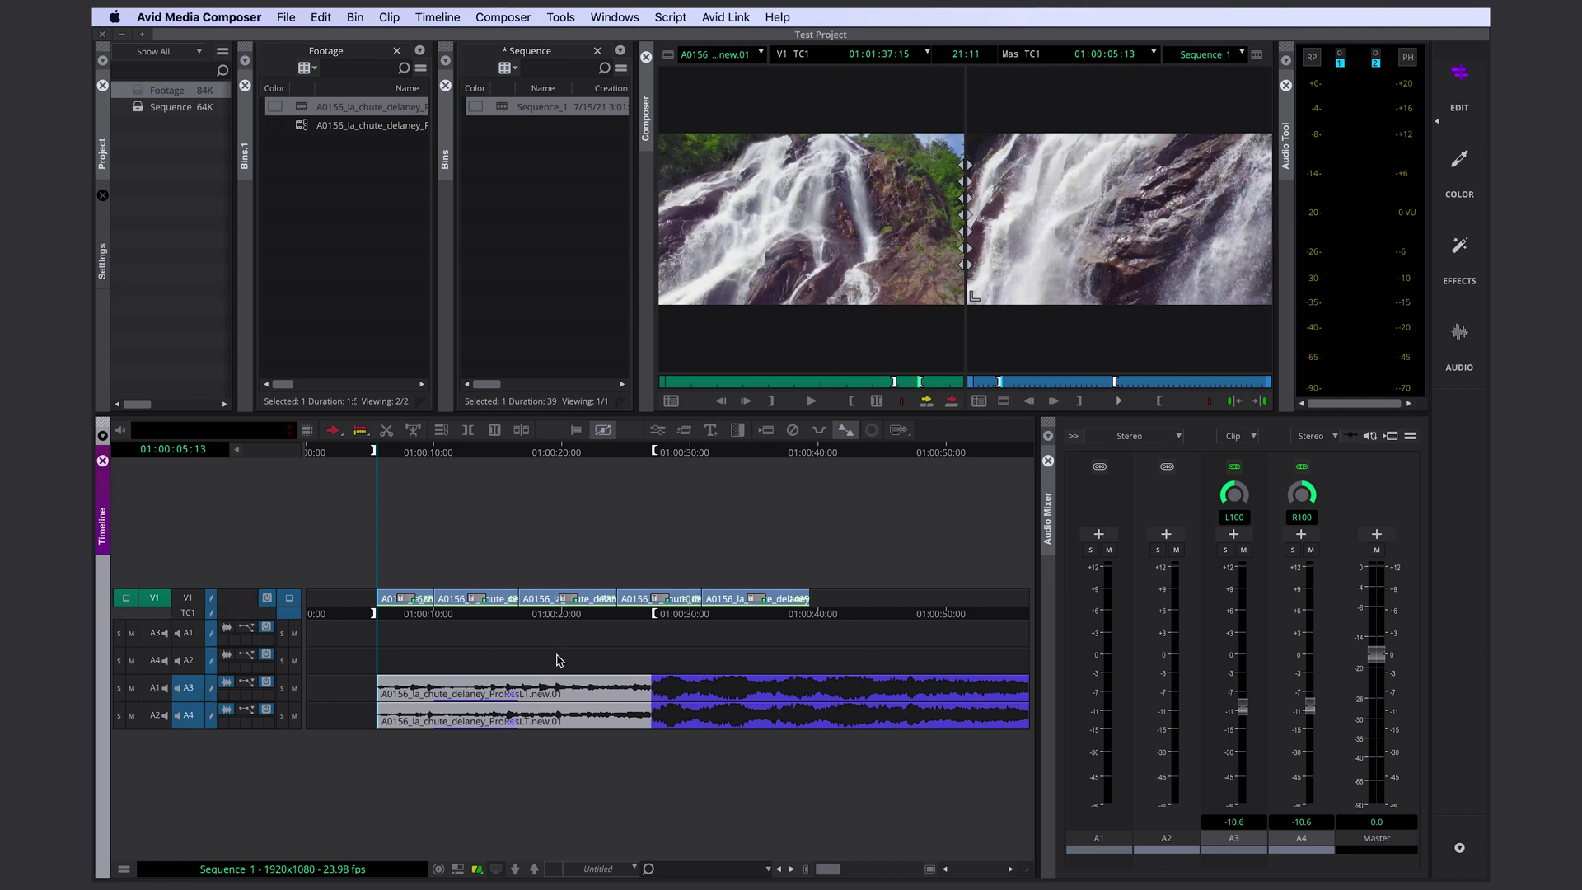
left_click(386, 430)
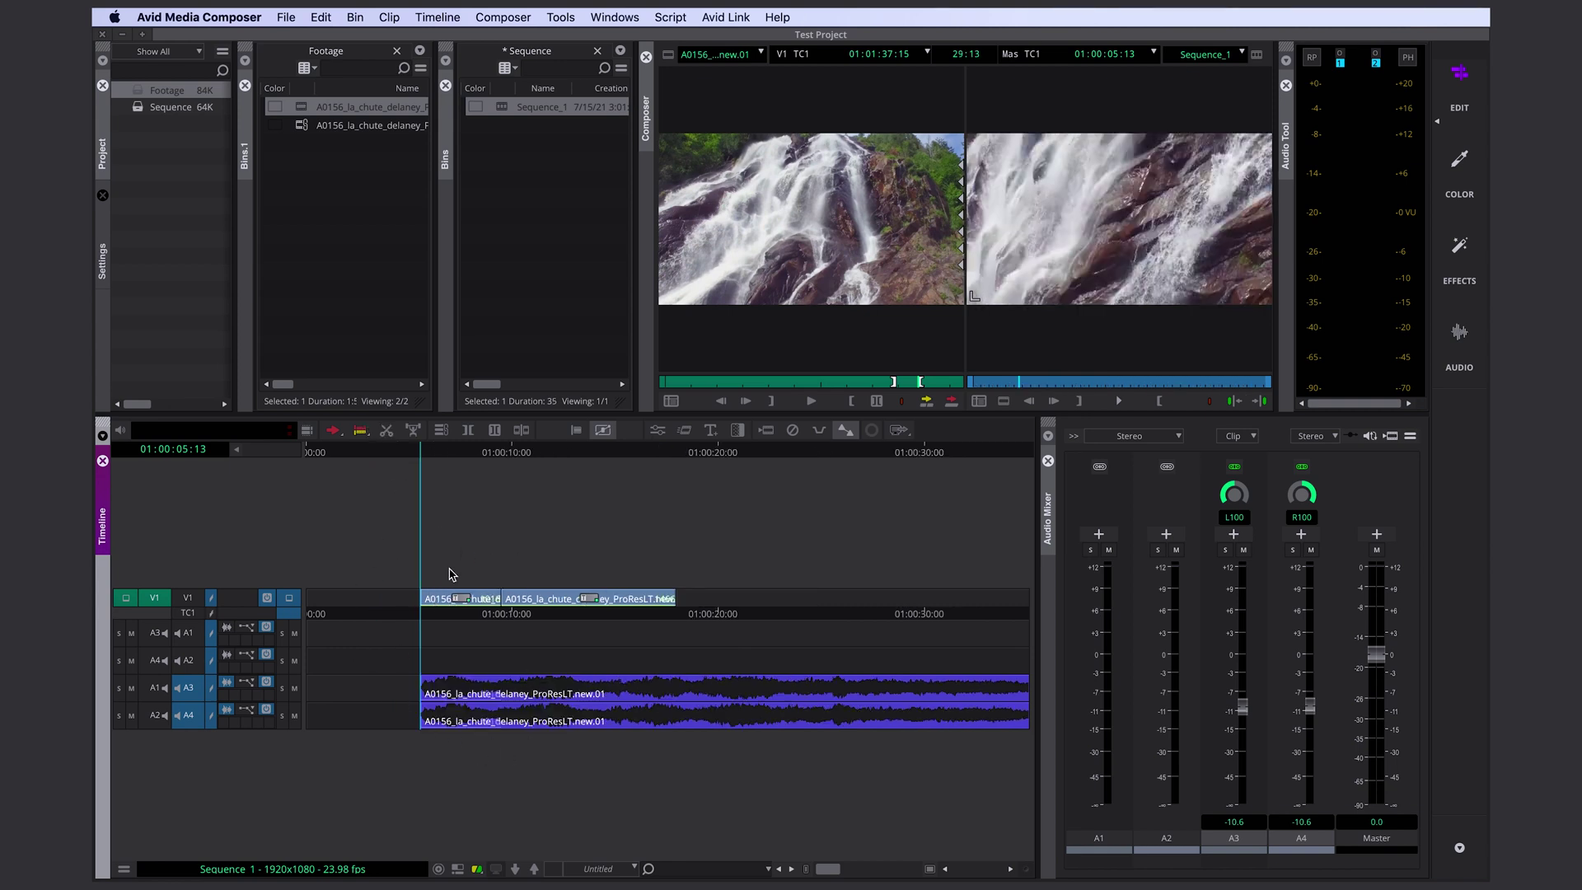
key("ctrl+z")
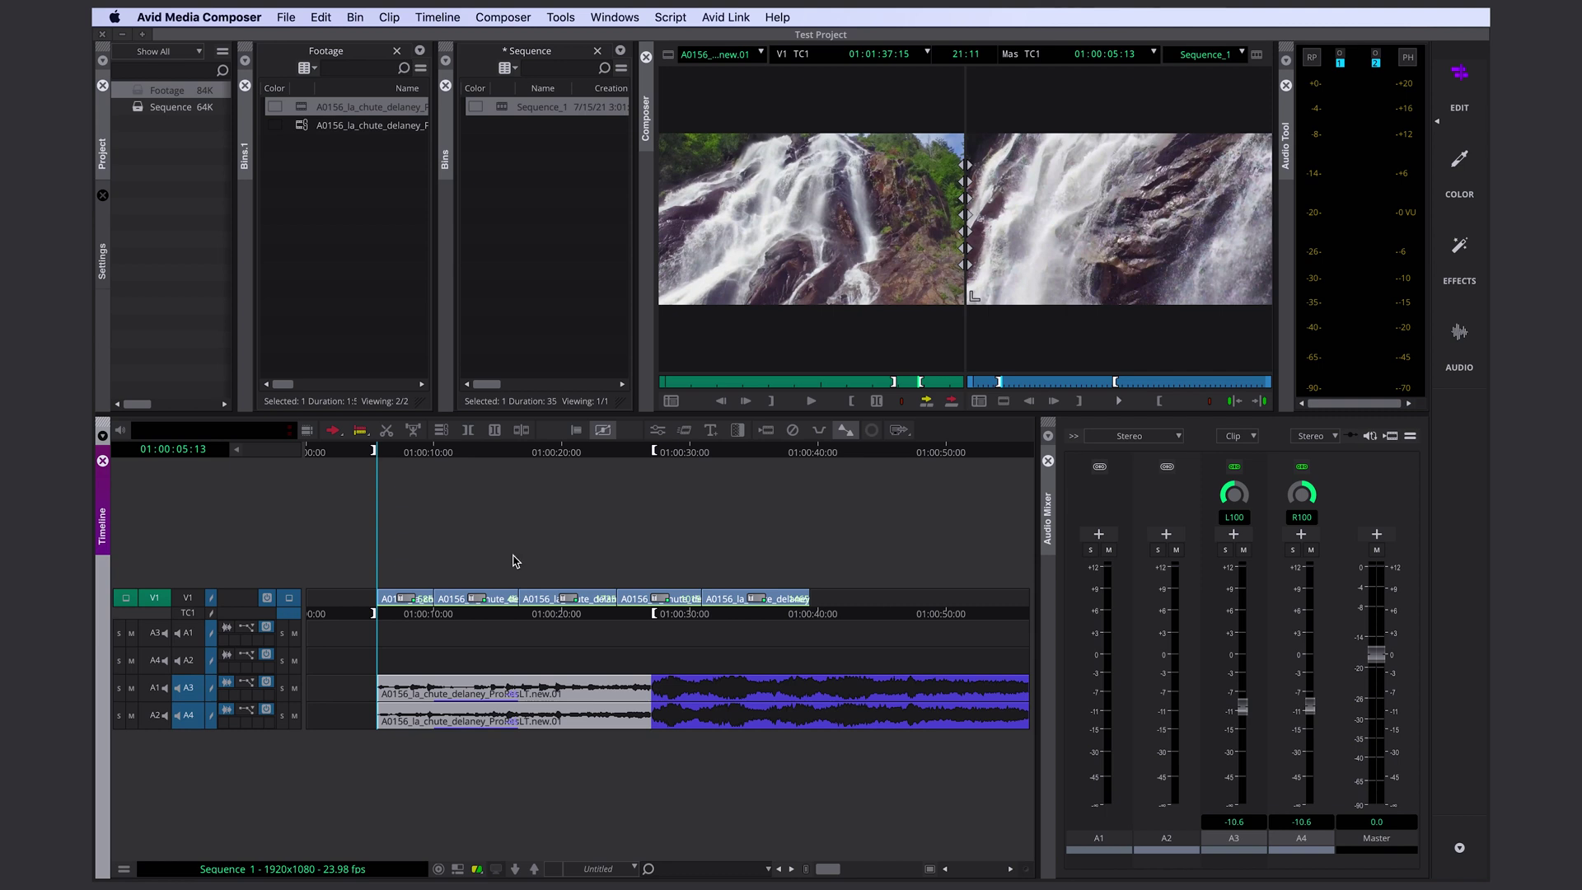
left_click(413, 431)
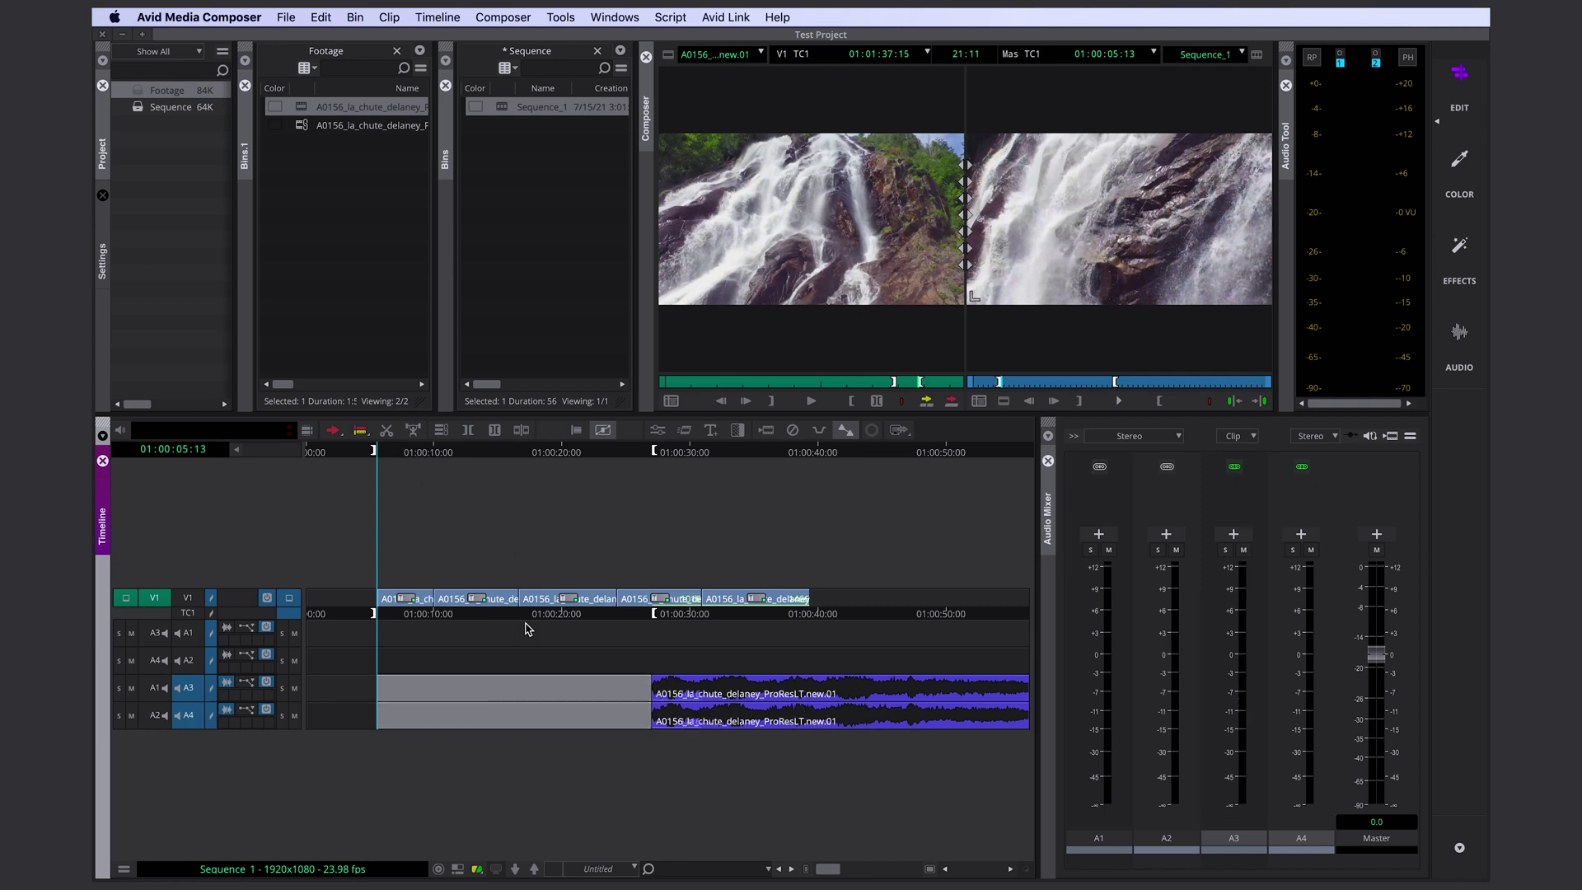
key("ctrl+z")
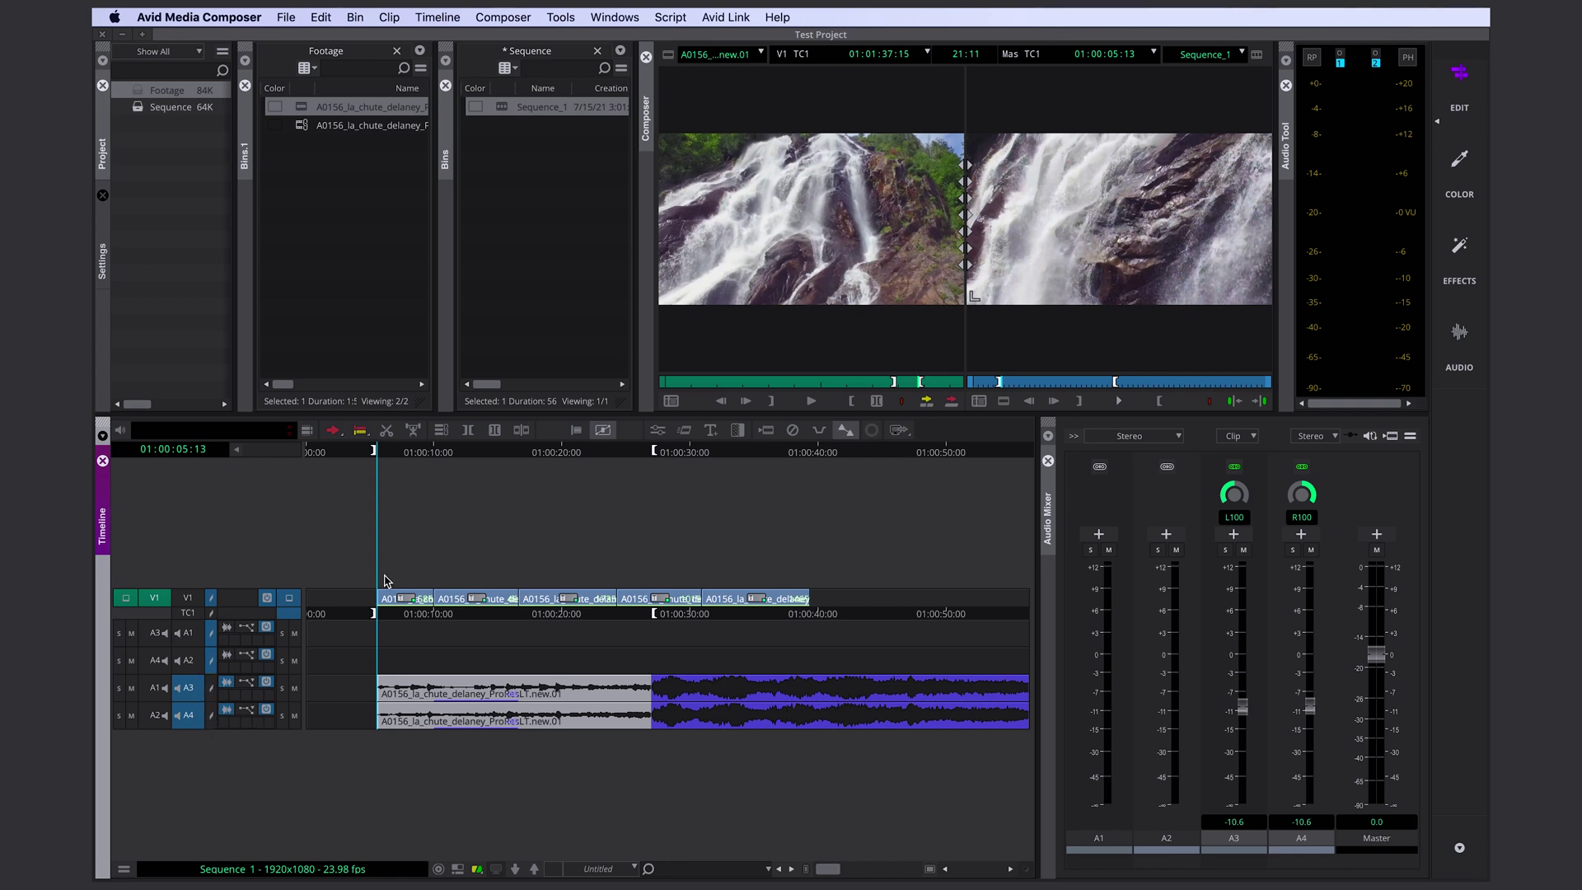
left_click(388, 431)
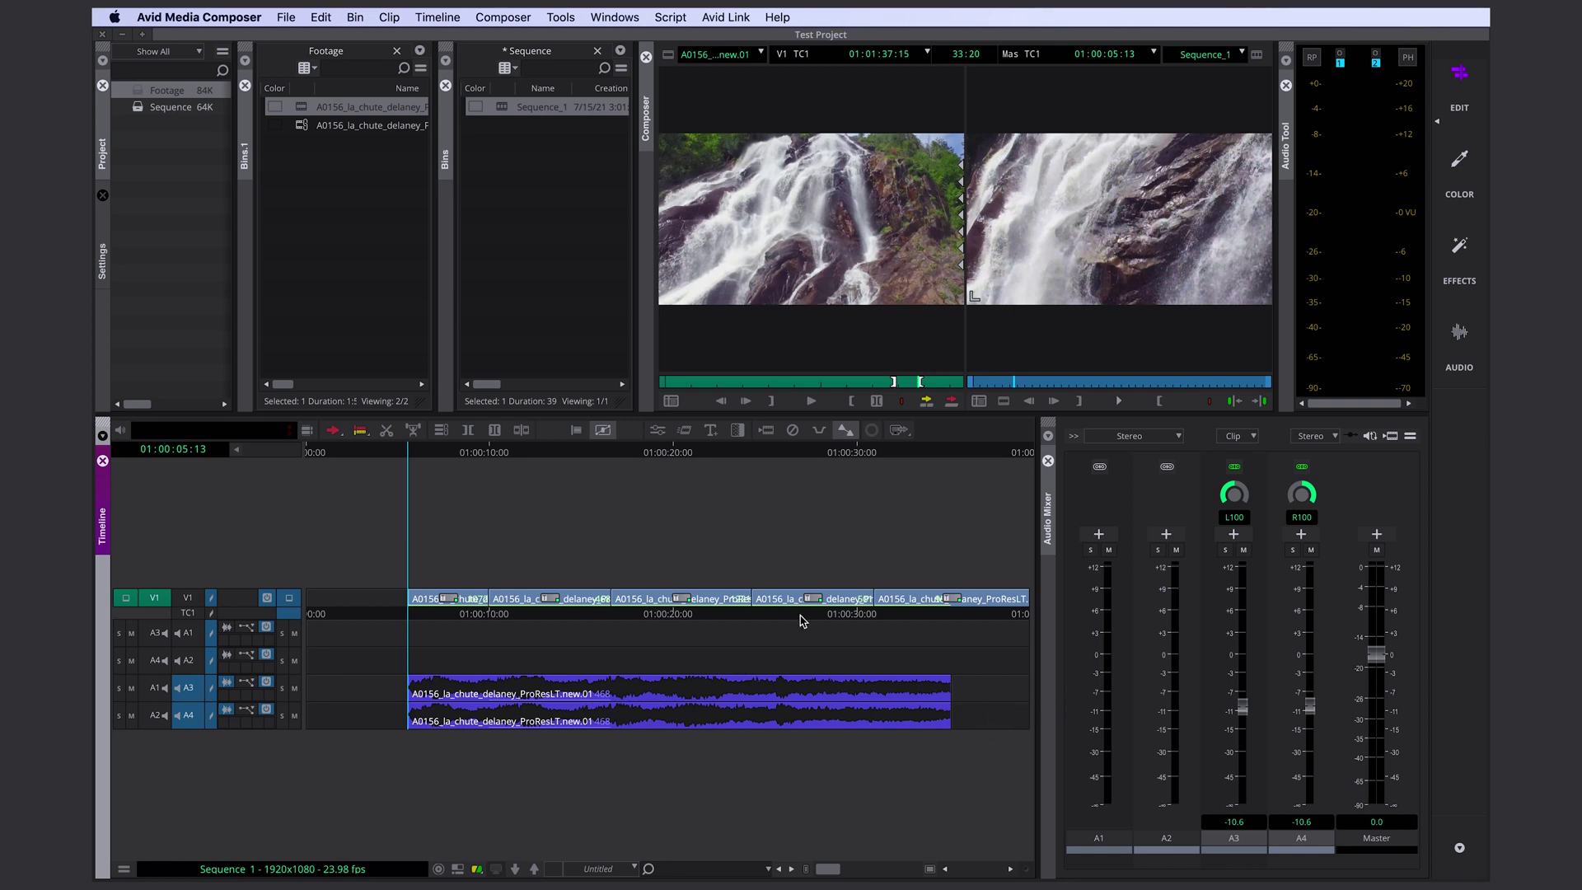
left_click(898, 692)
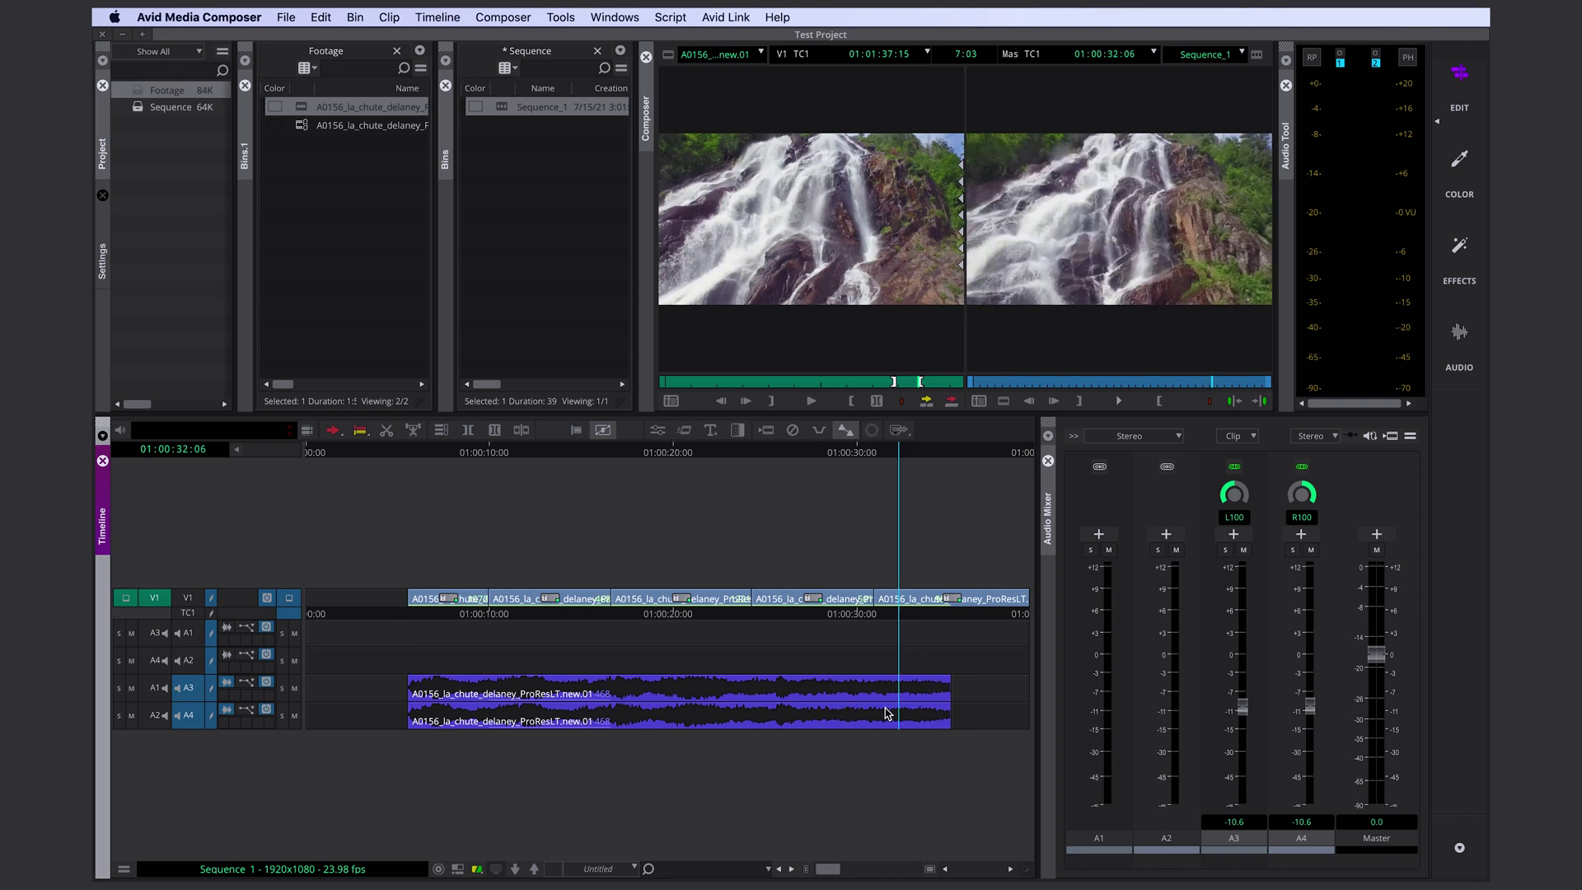
Step: Play from 01:00:32:06, then drag the A3/A4 music end with the trim roller
key("space")
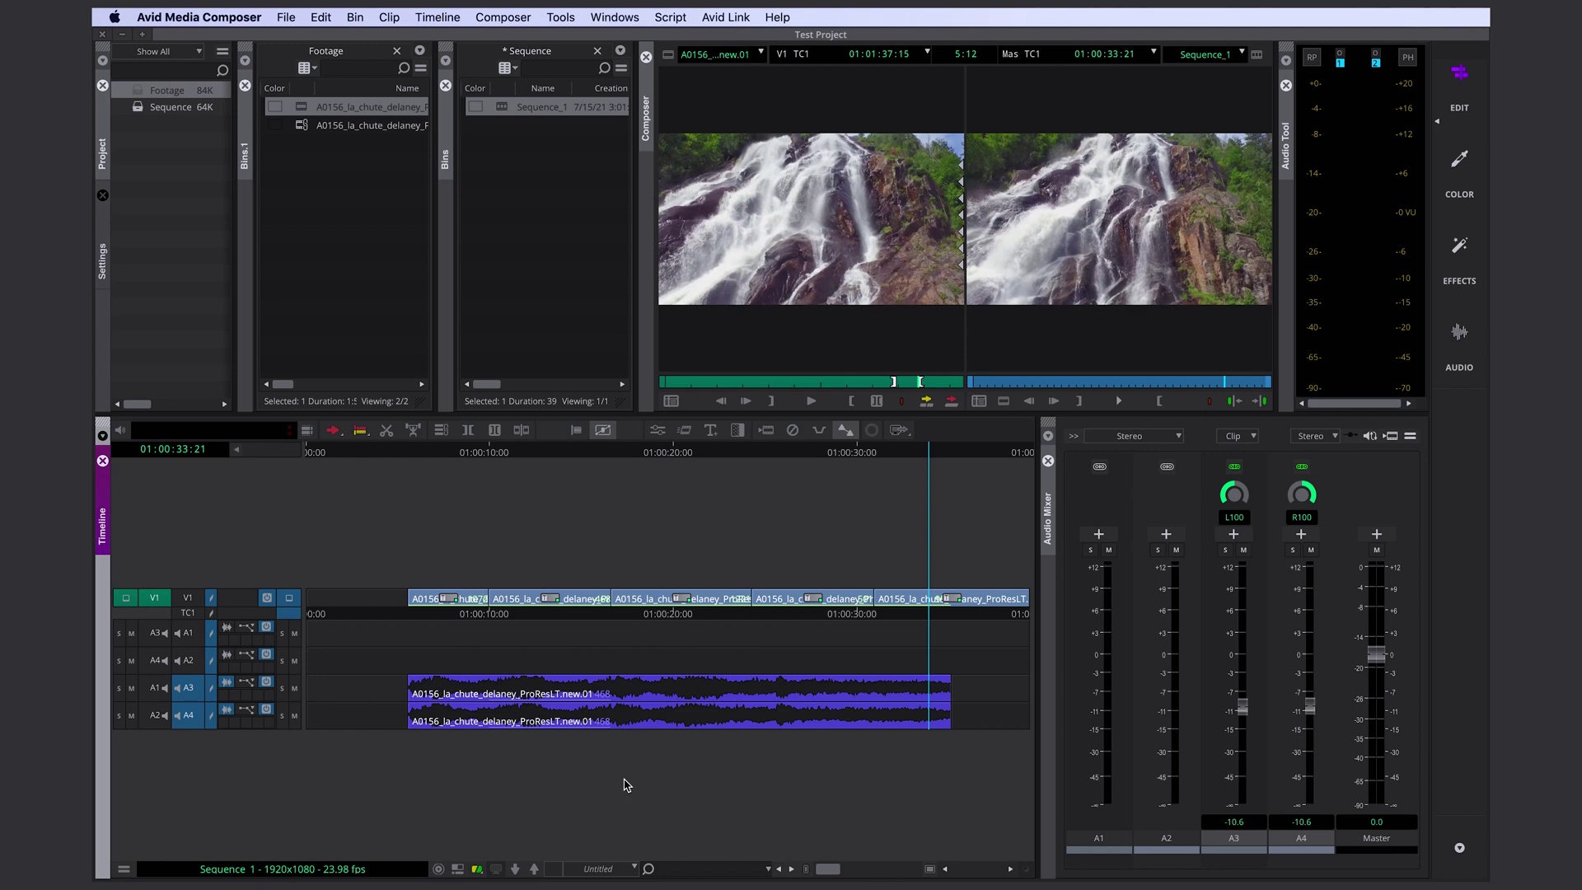
key("u")
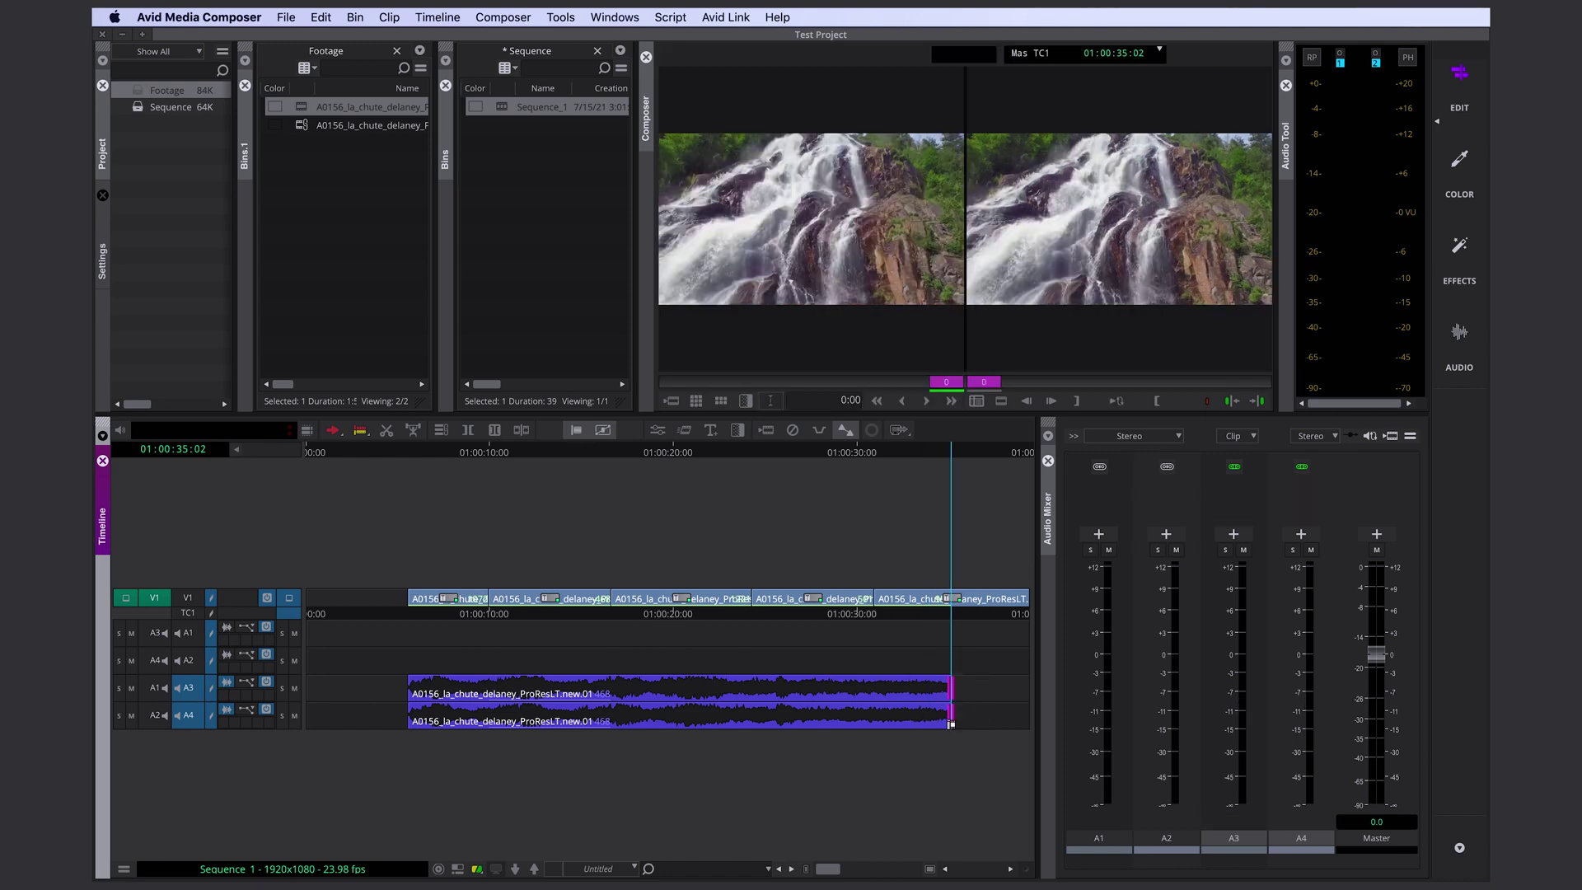
mouse_move(942, 695)
left_mouse_down()
mouse_move(969, 710)
mouse_move(948, 717)
left_mouse_up()
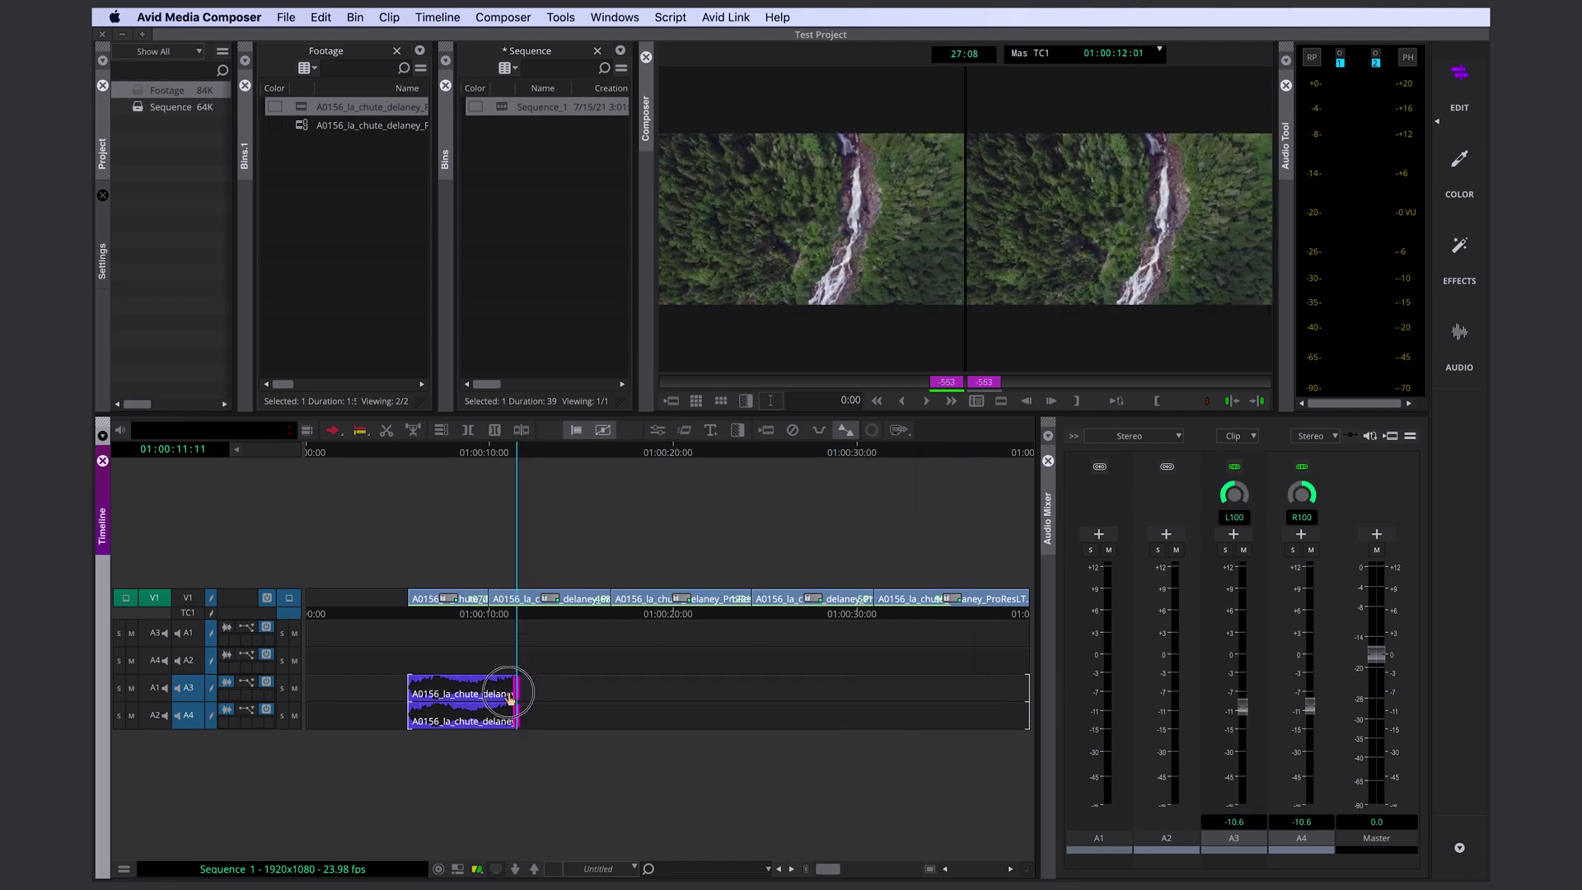
Step: Finish the music trim and switch the active tracks from A3/A4 to V1
left_click(752, 686)
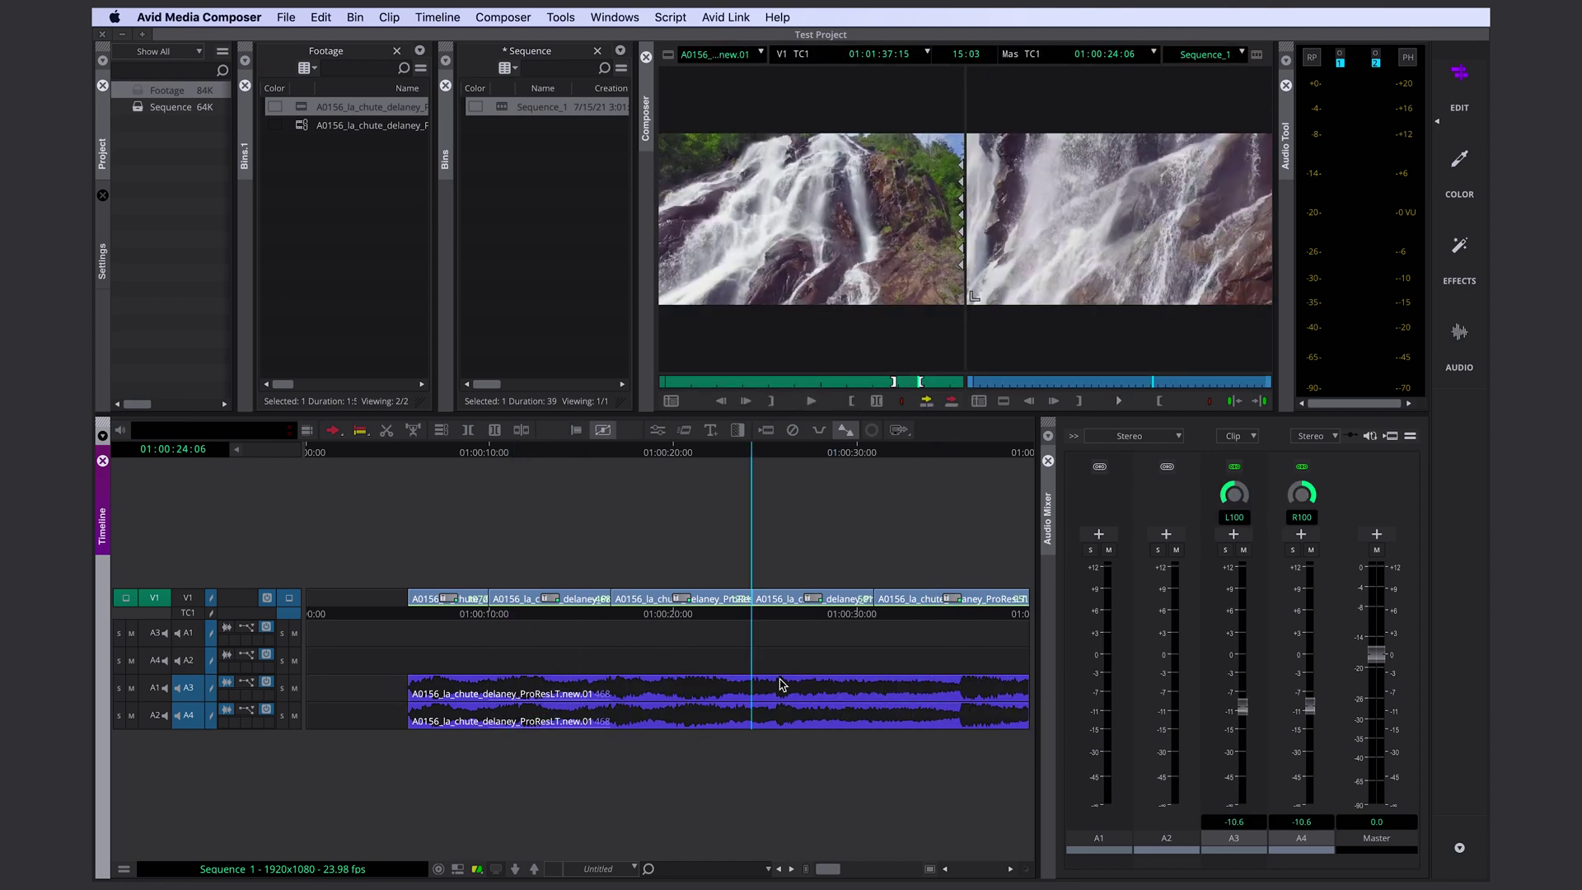
left_click(201, 723)
left_click(196, 687)
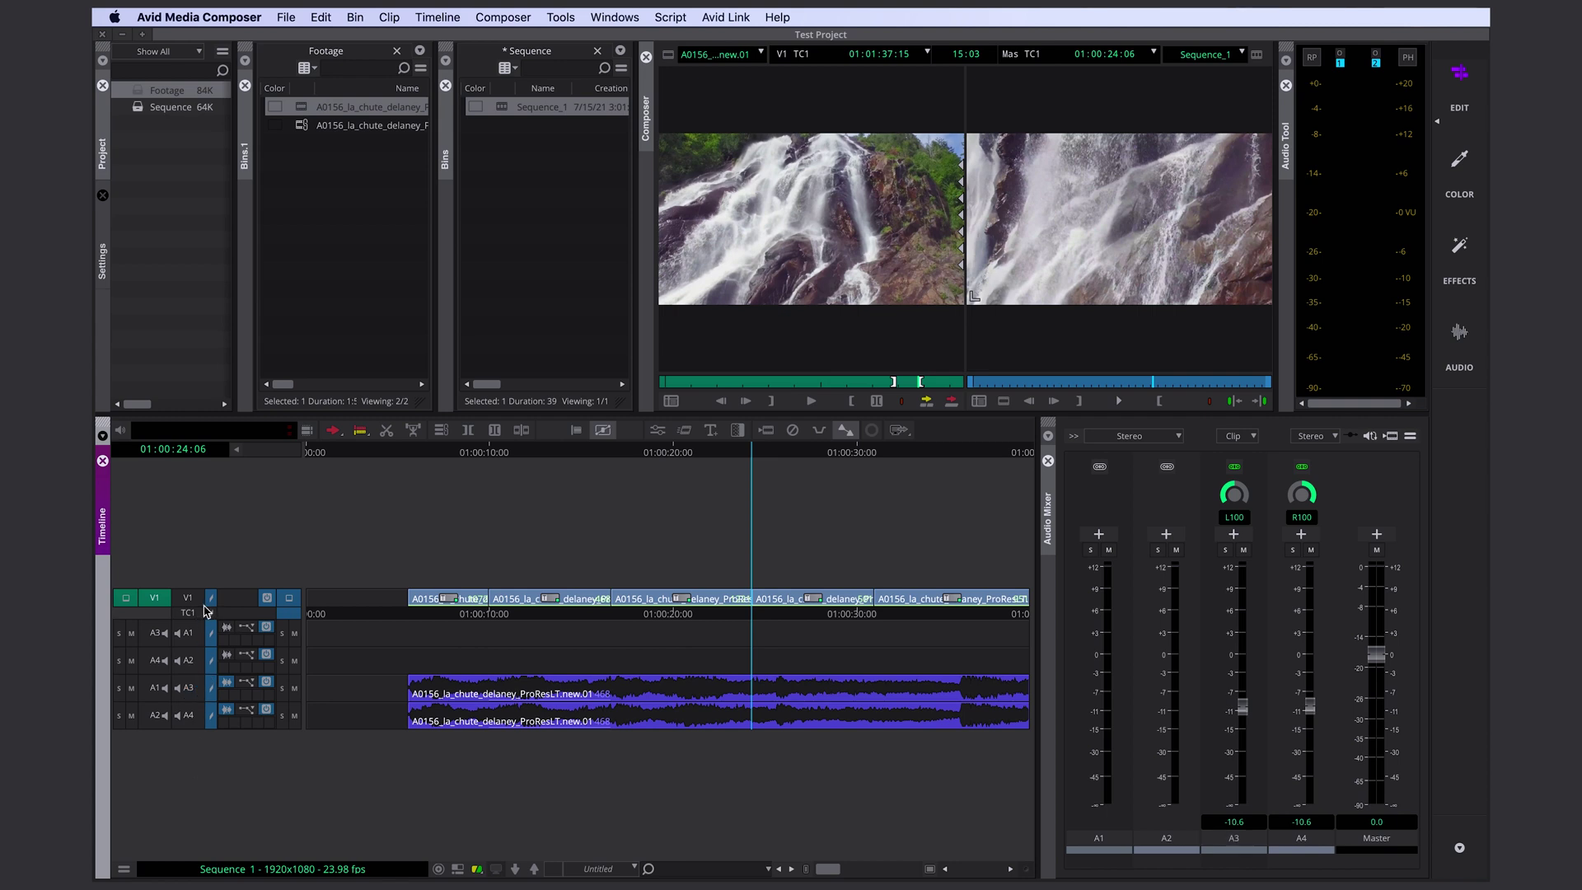
left_click(192, 599)
Step: Roll the video cut near 01:00:24, settling at +10 frames
key("u")
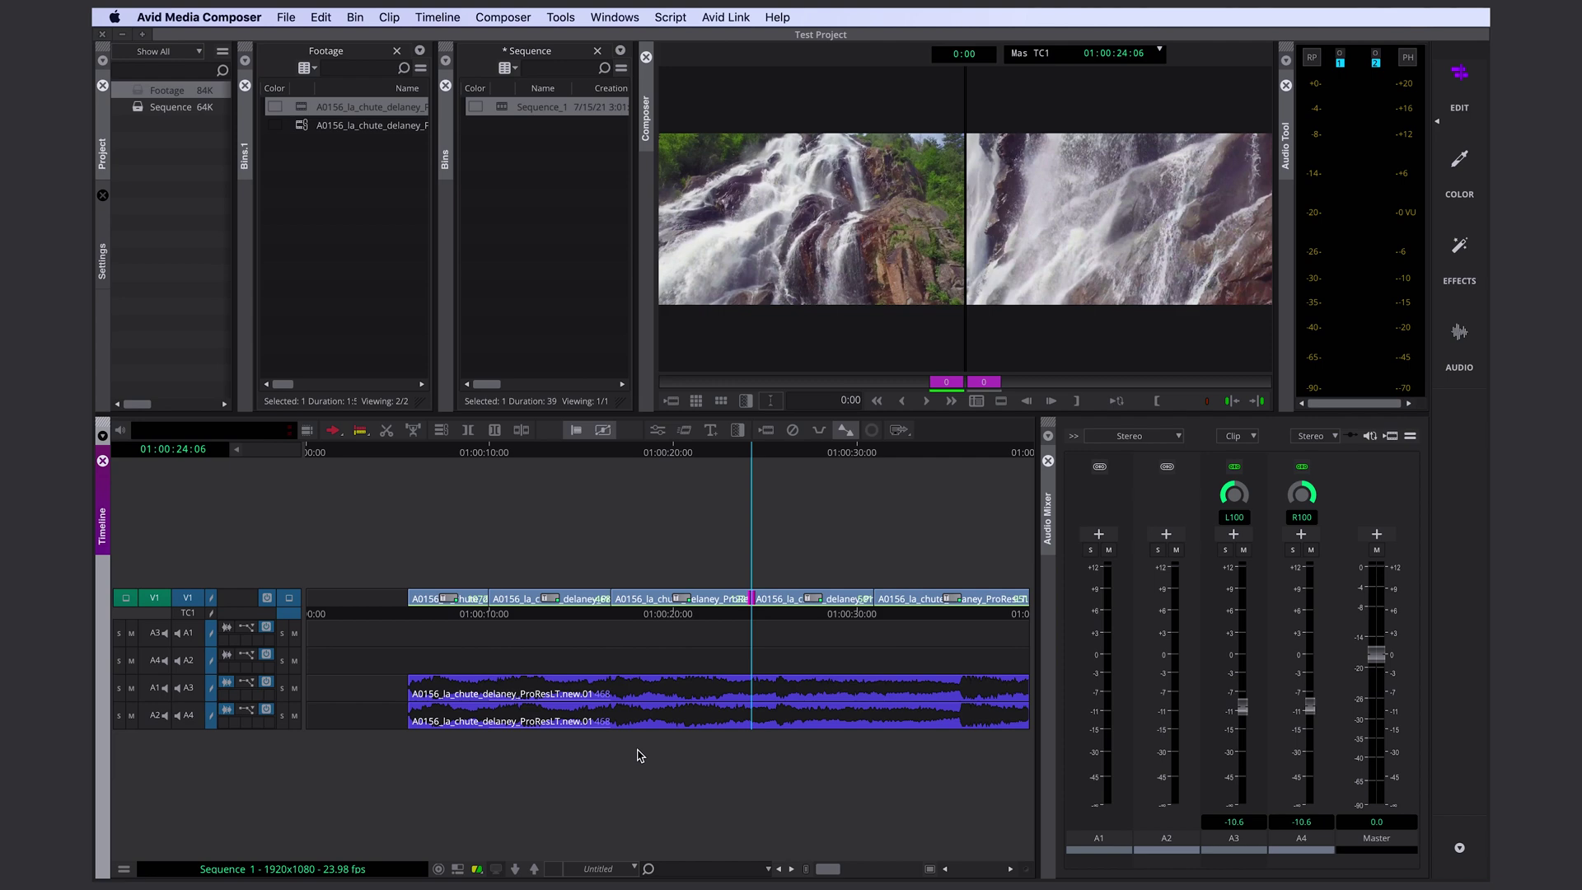
left_click_drag(755, 599, 755, 610)
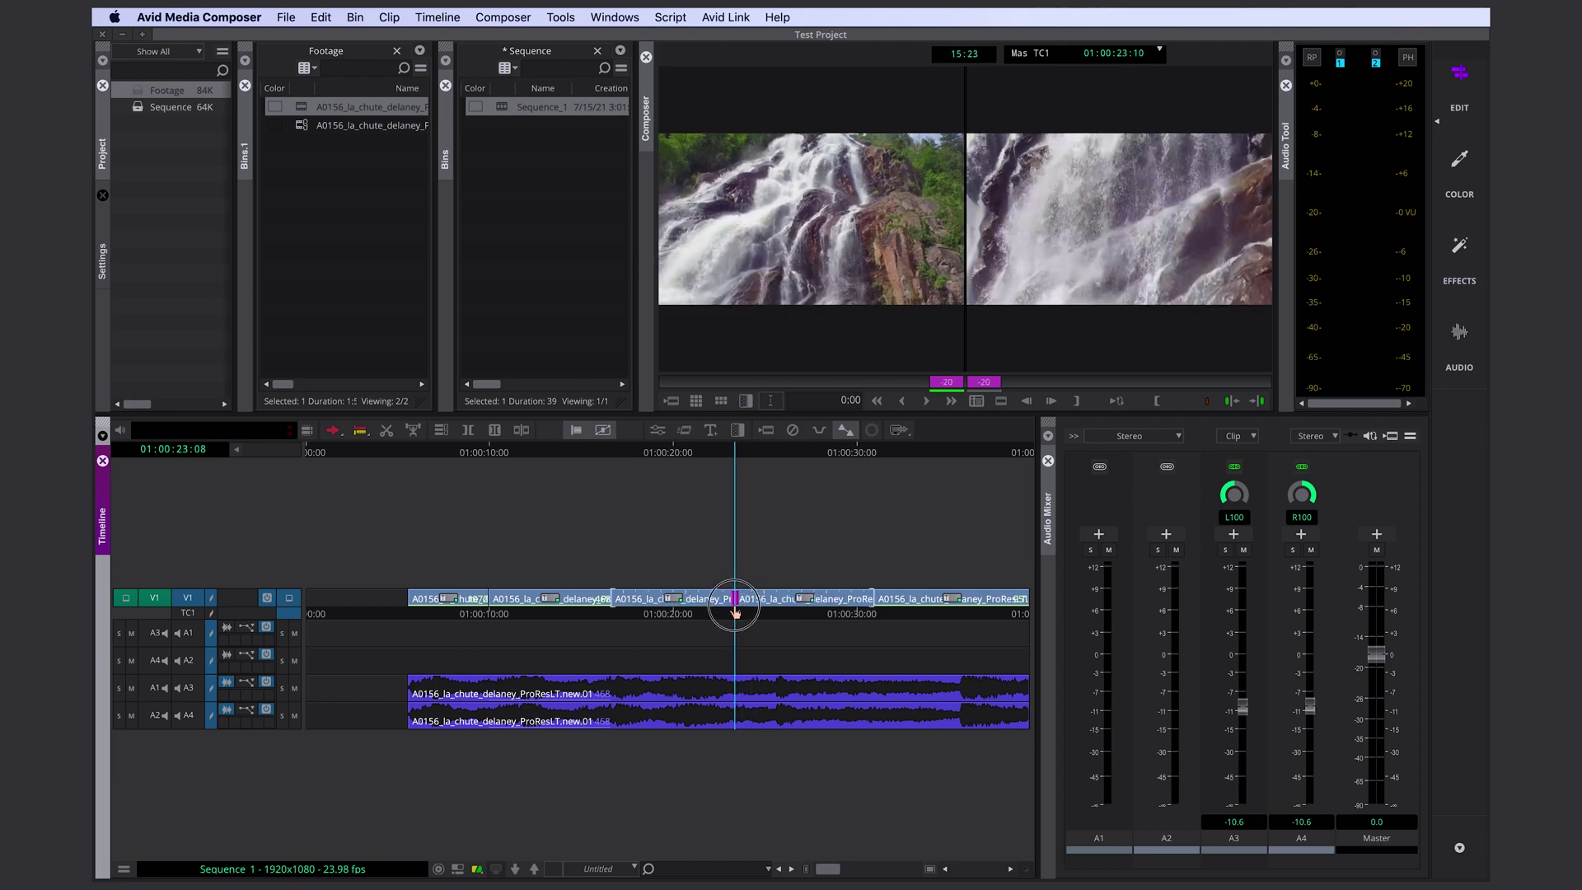
left_click_drag(755, 611, 739, 618)
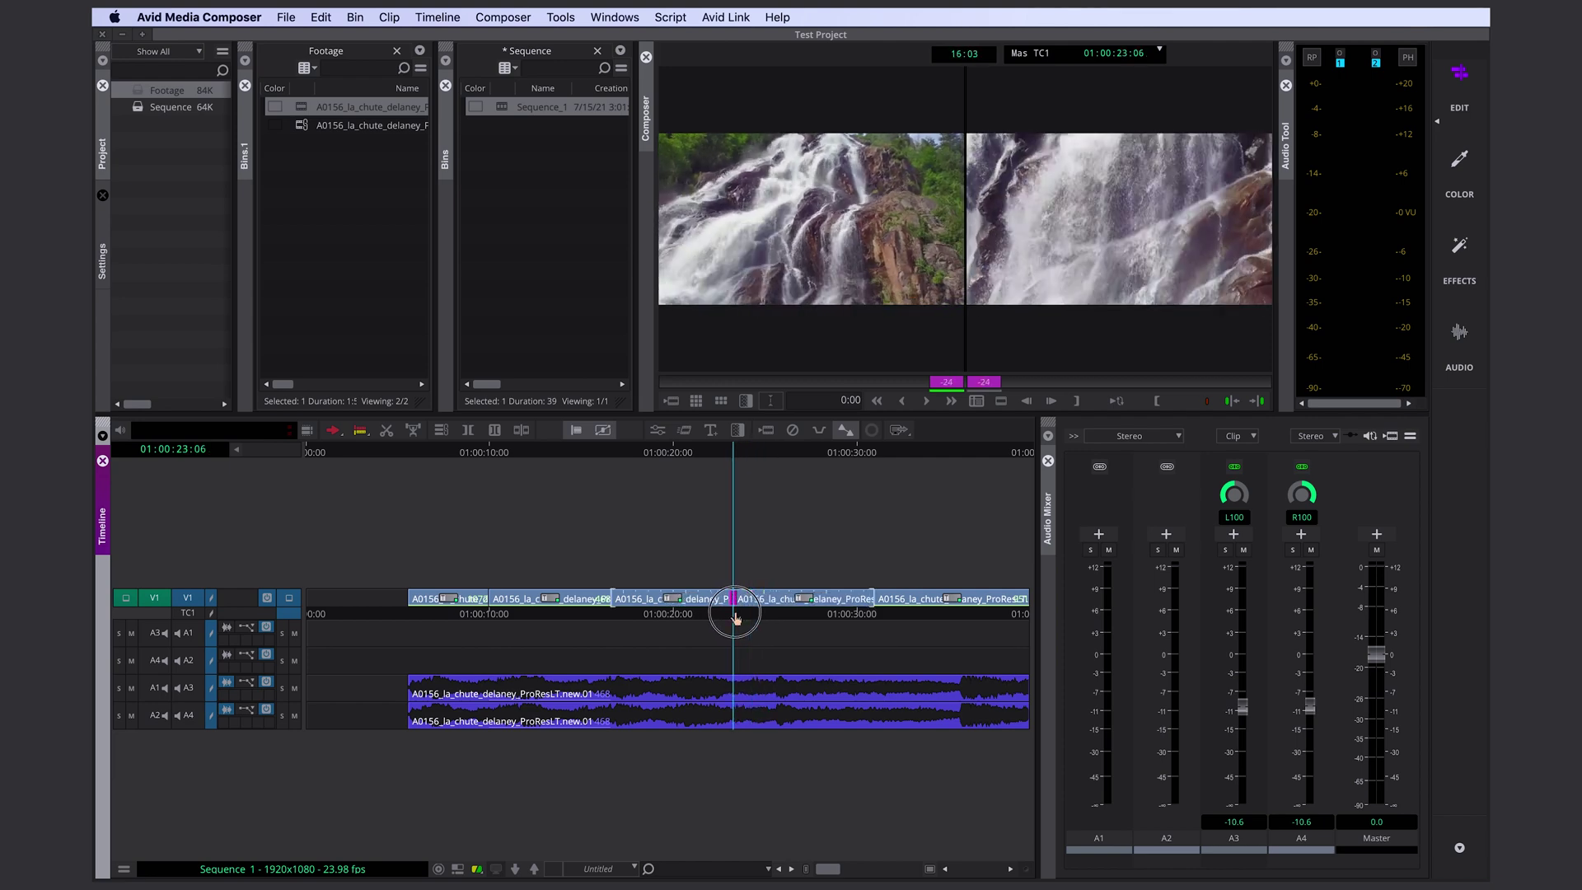
left_click_drag(739, 618, 762, 629)
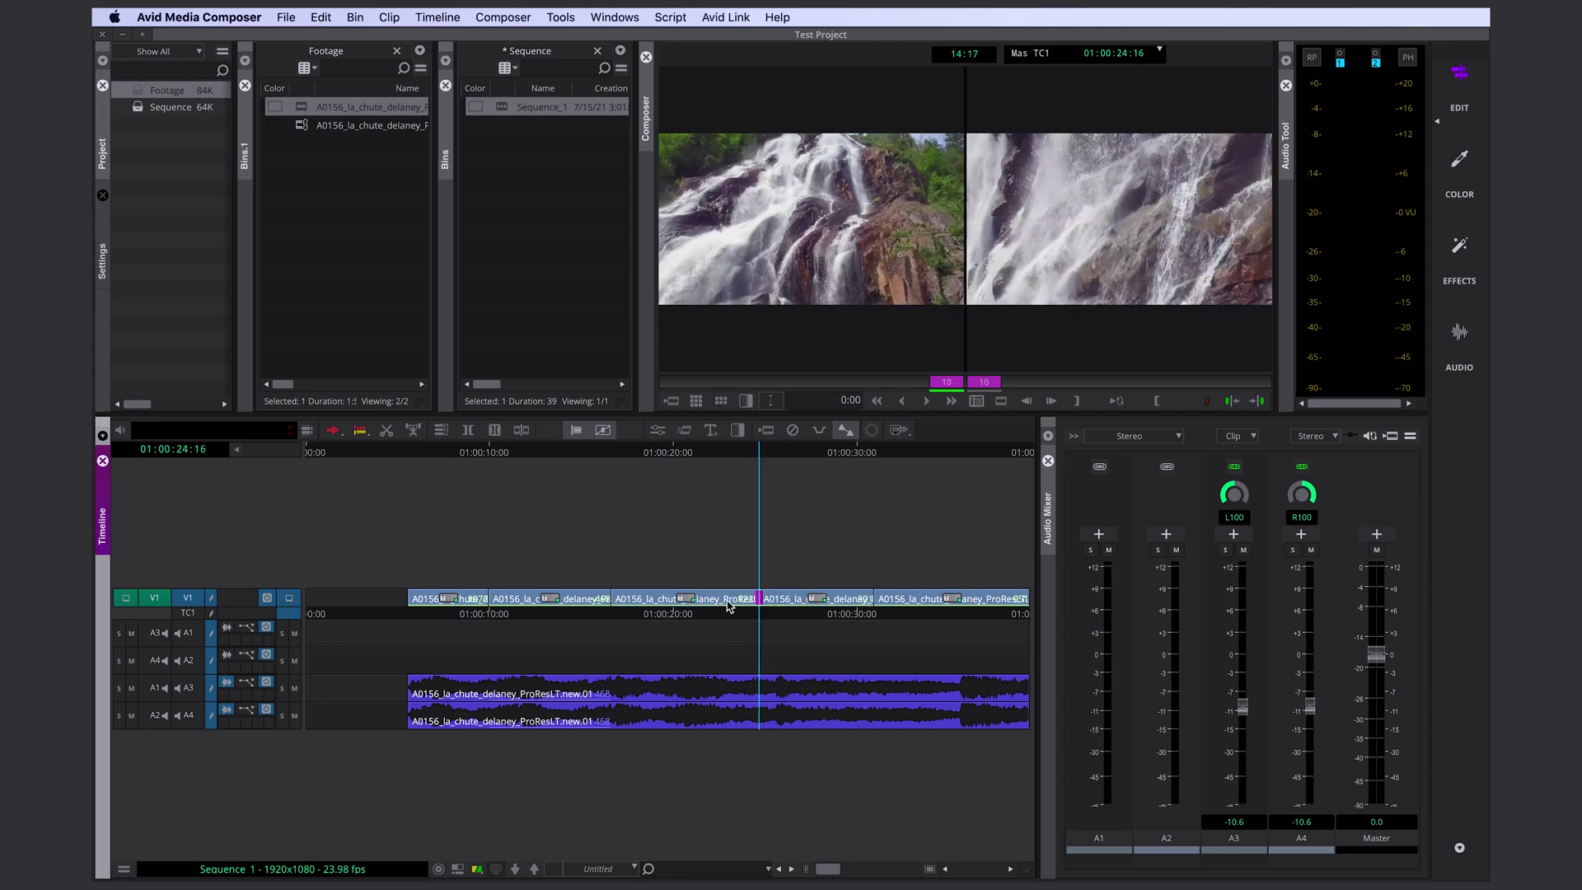
Step: Lengthen the outgoing A-side clip and trim the incoming B side by a few frames, then exit Trim
left_click(850, 297)
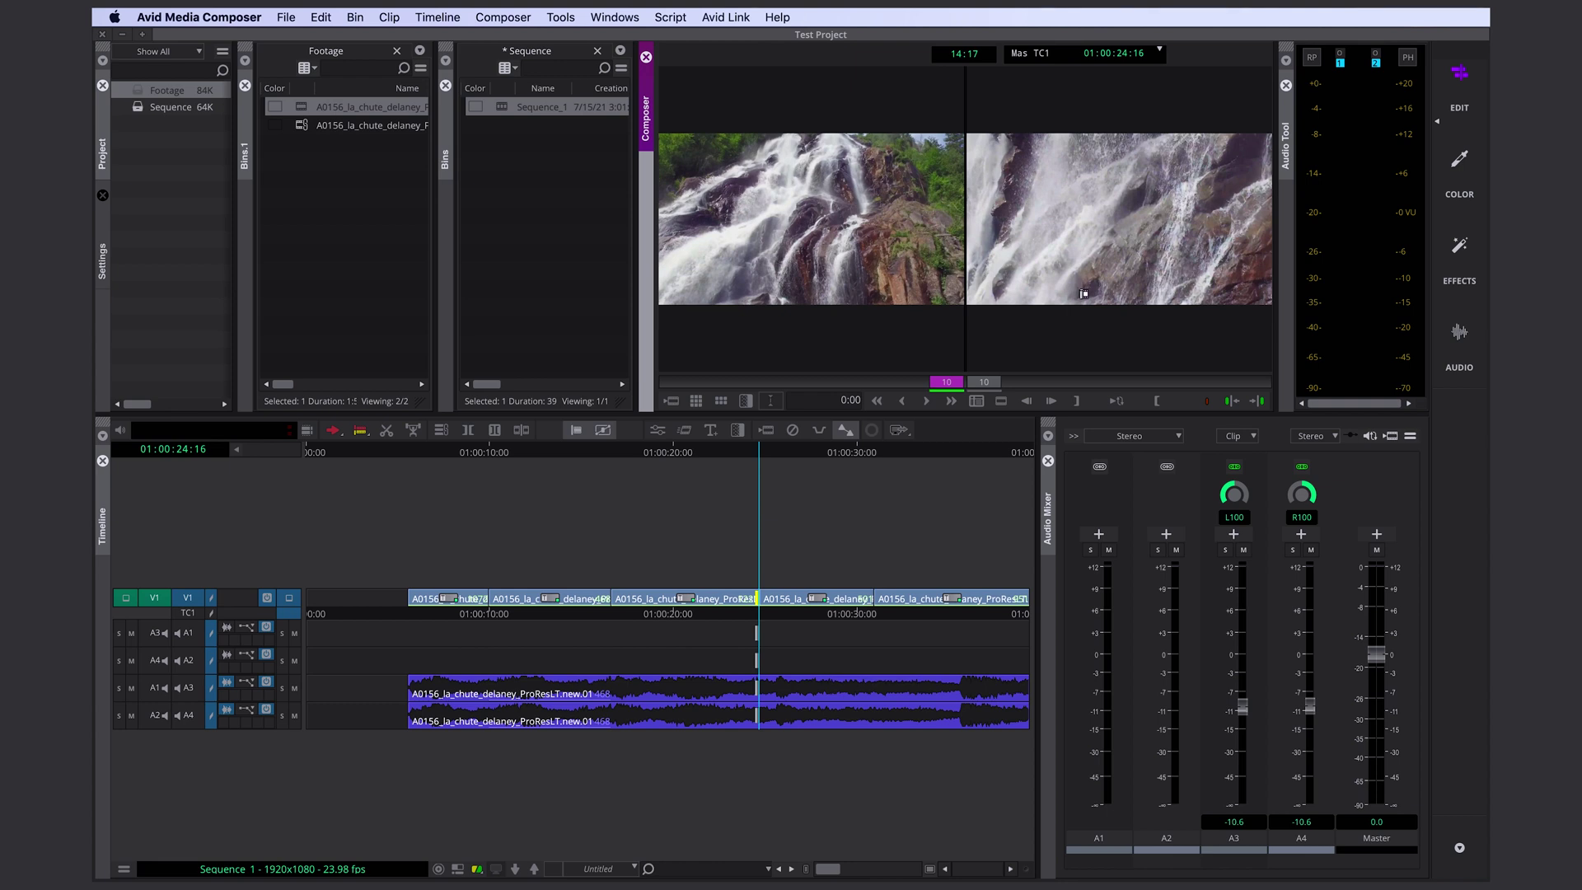
left_click(1083, 293)
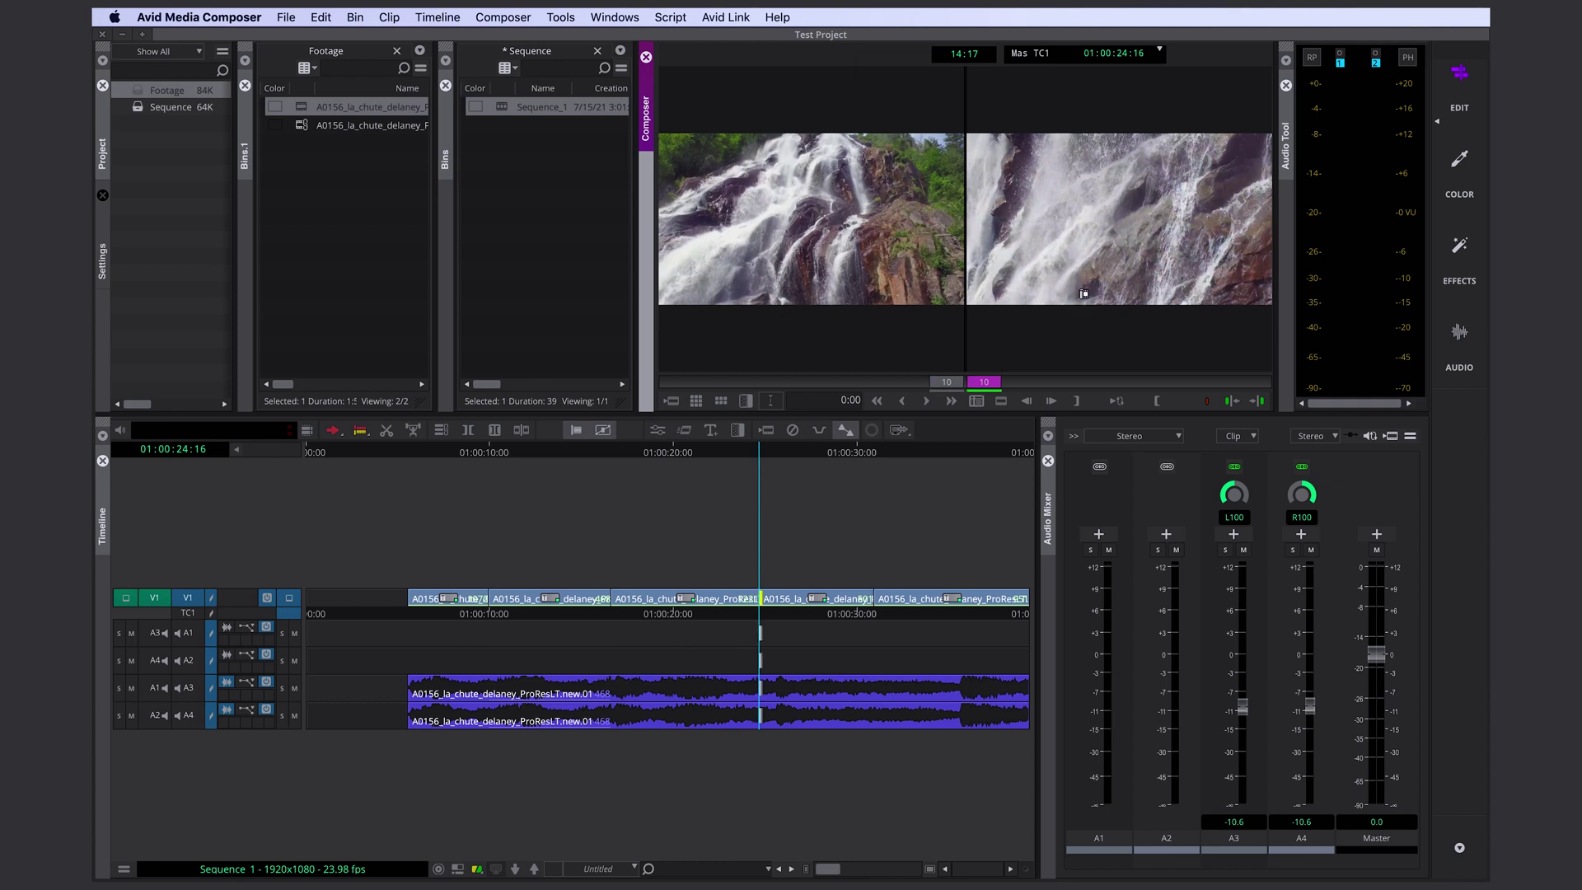
left_click(815, 266)
mouse_move(757, 599)
left_mouse_down()
mouse_move(807, 602)
mouse_move(690, 603)
mouse_move(787, 607)
mouse_move(602, 634)
left_mouse_up()
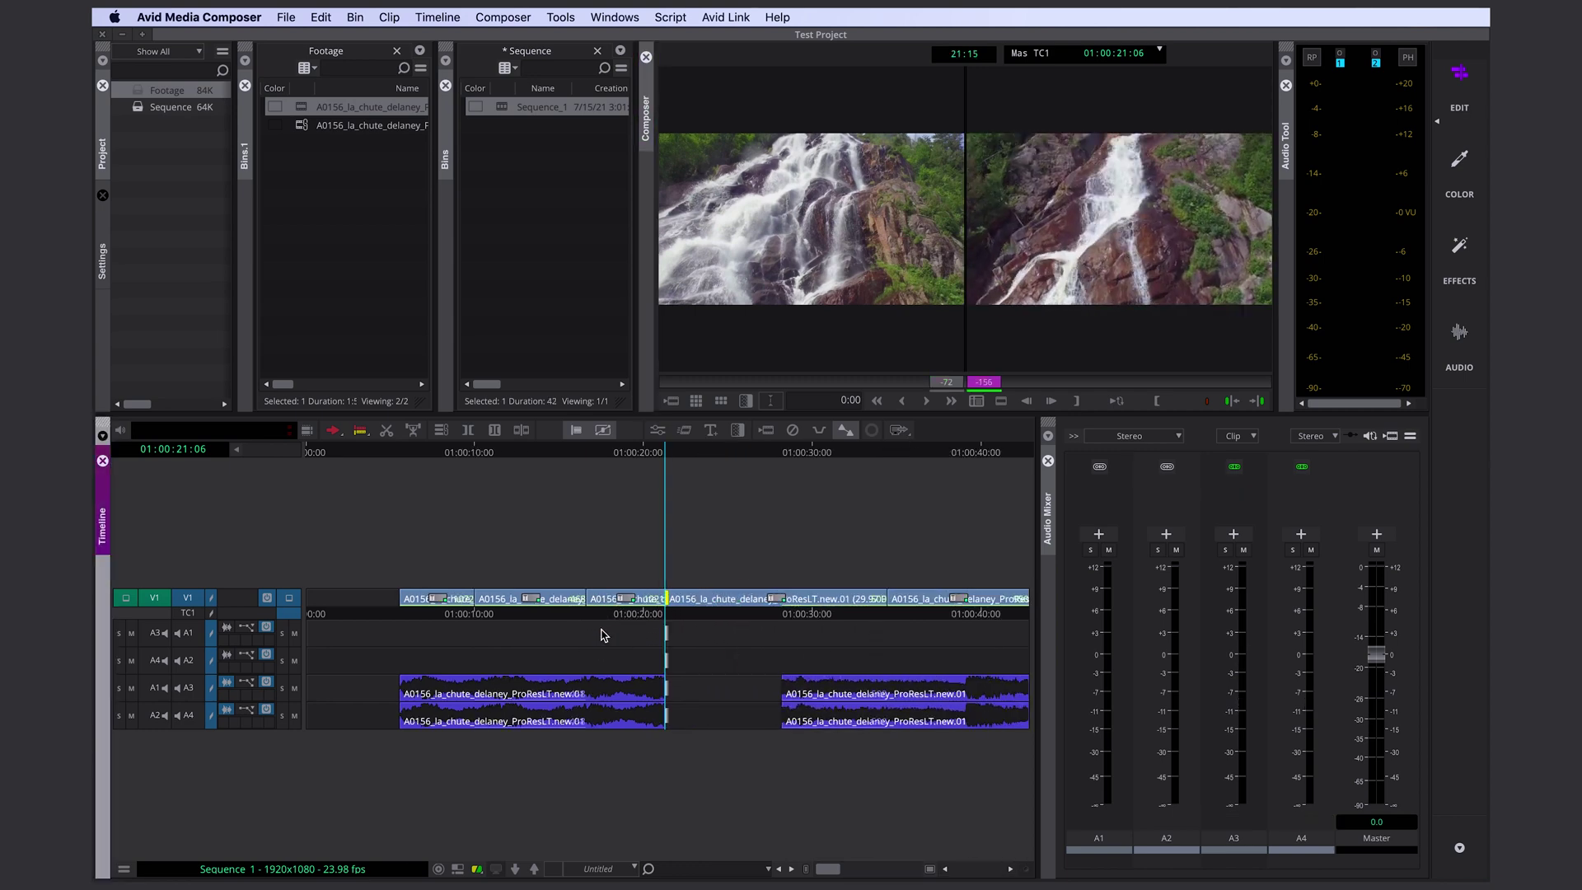
left_click(927, 401)
left_click(927, 401)
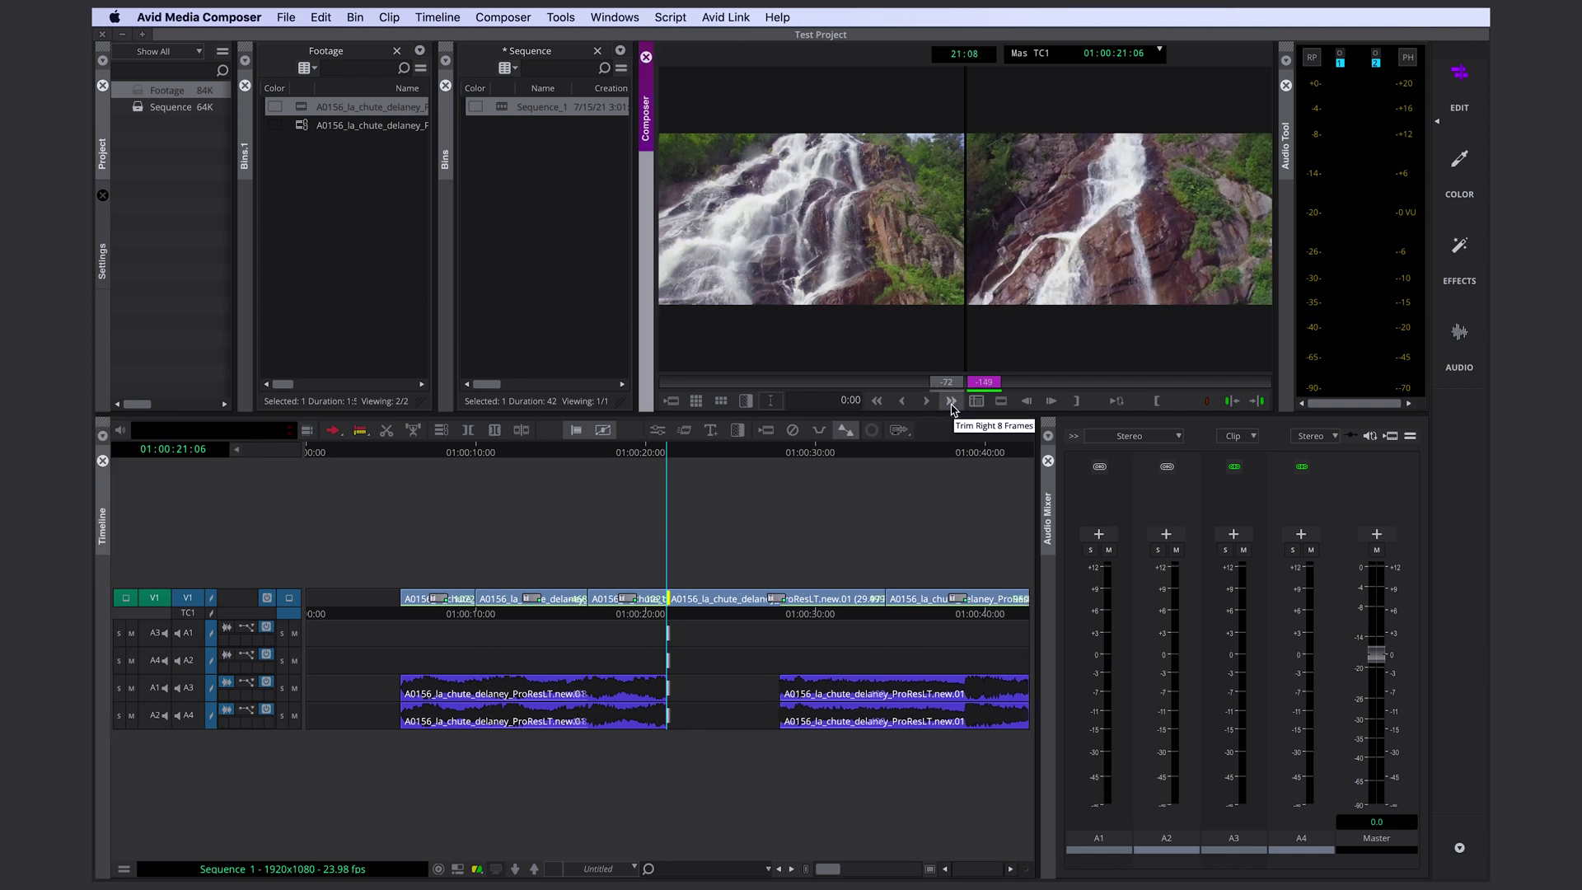
left_click(950, 402)
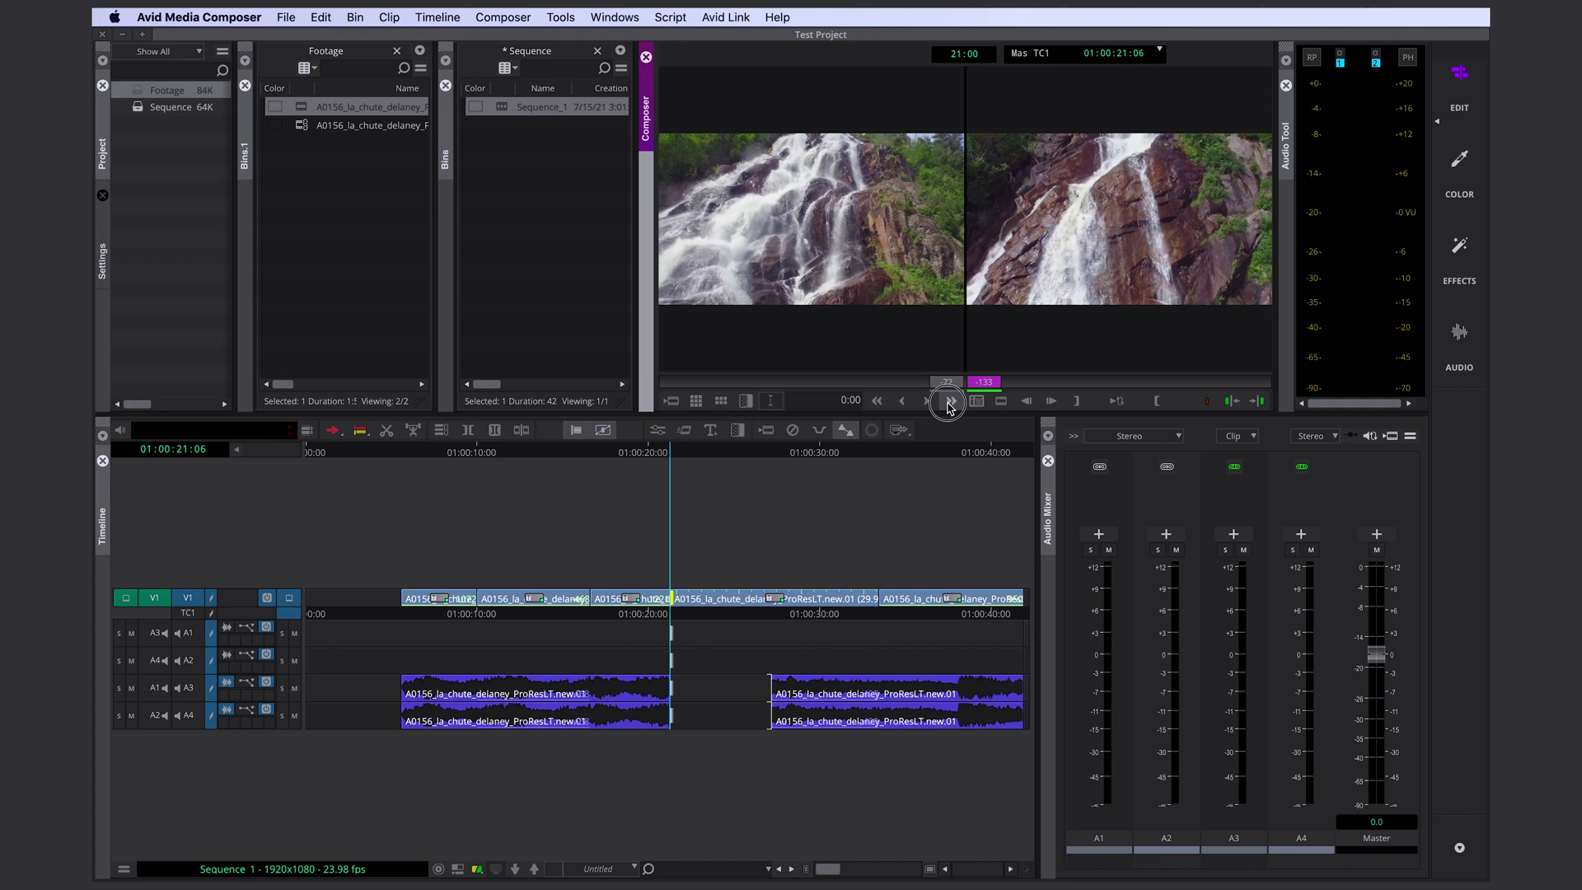
left_click(952, 402)
left_click(951, 401)
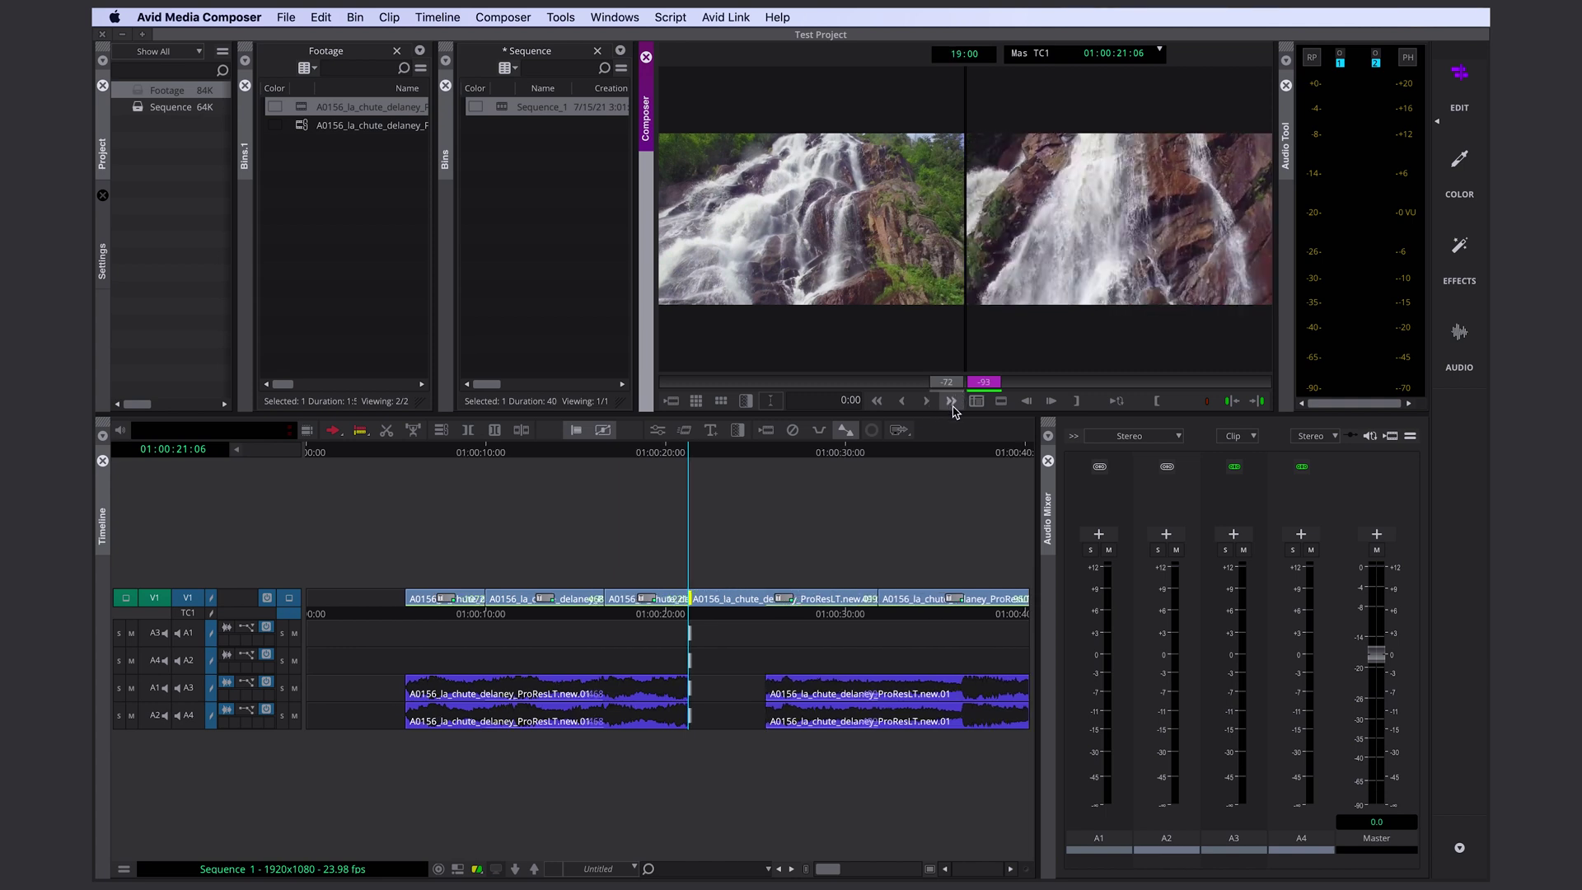
key("u")
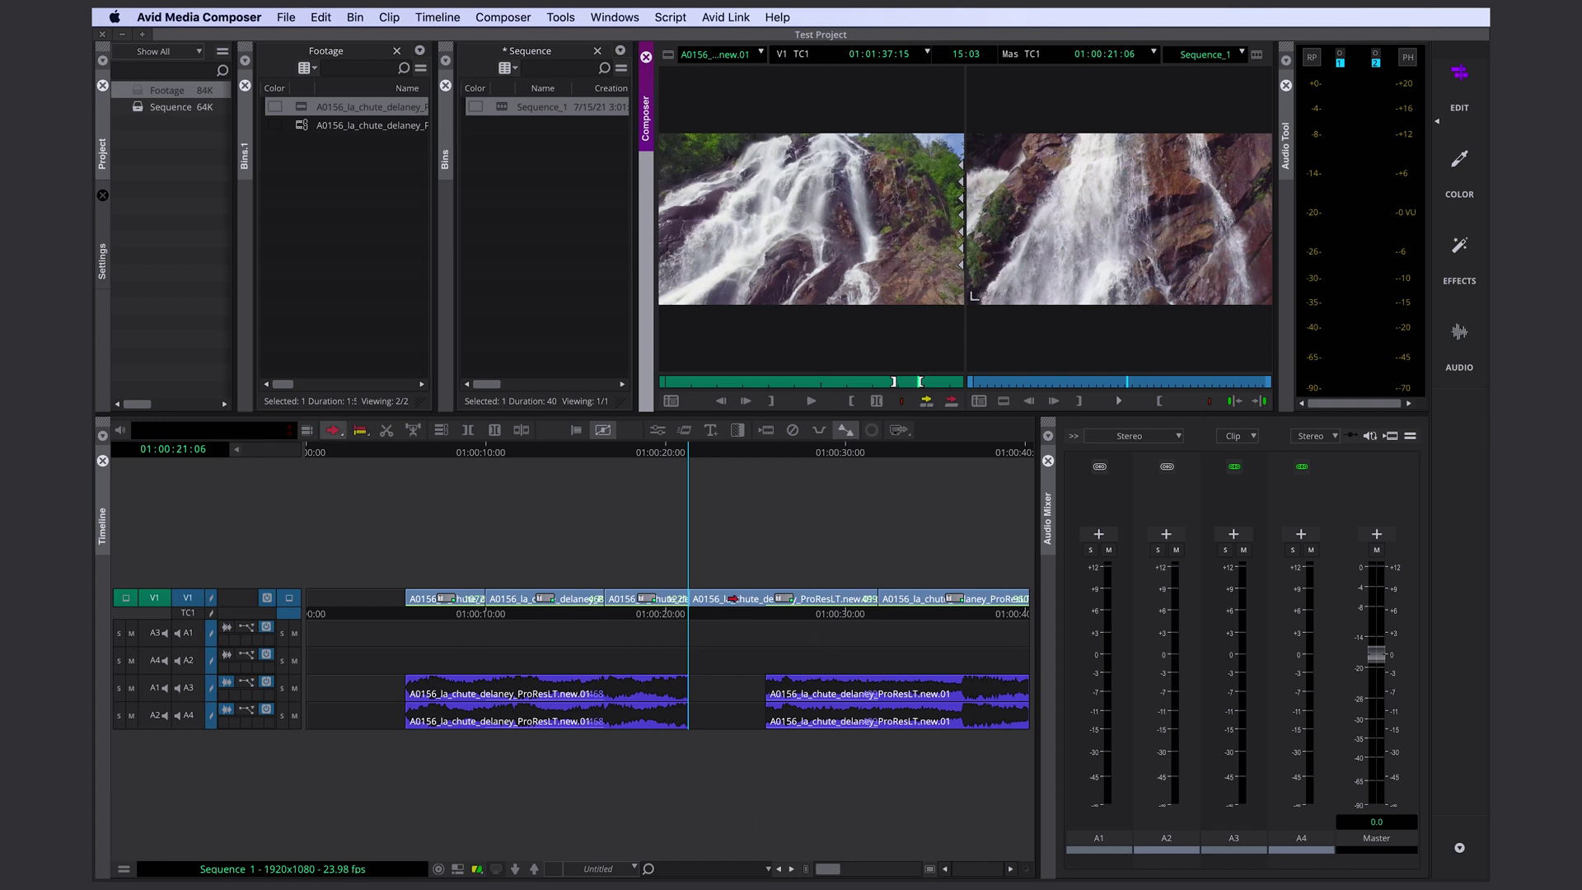
Step: Move the clip after the cut up onto V2, then park at 01:00:12:18
left_click_drag(738, 611, 735, 600)
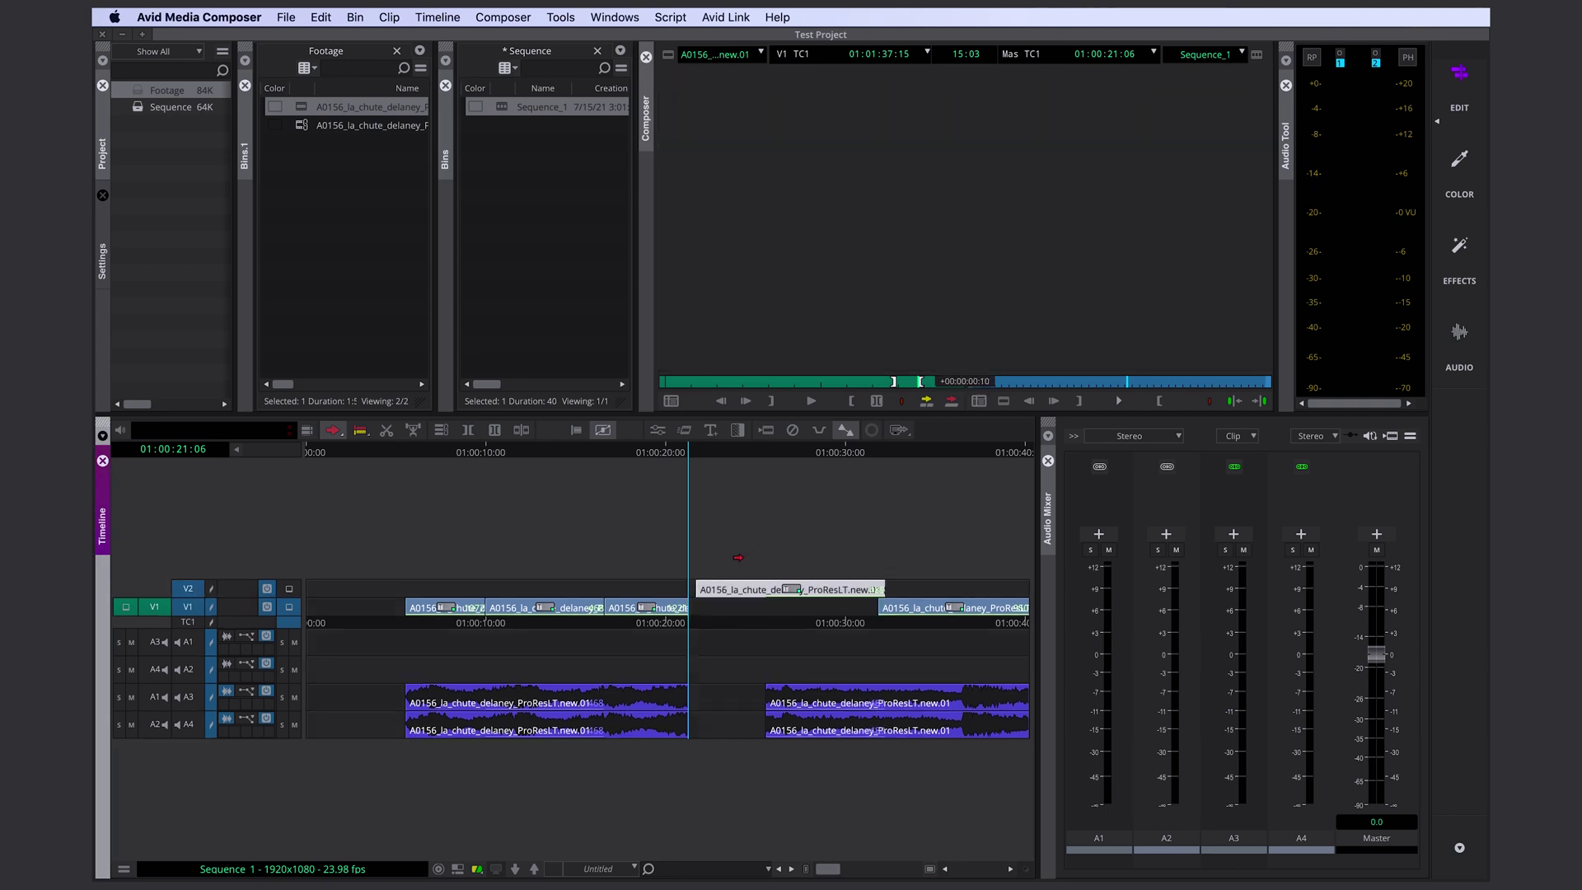
left_click_drag(736, 600, 744, 592)
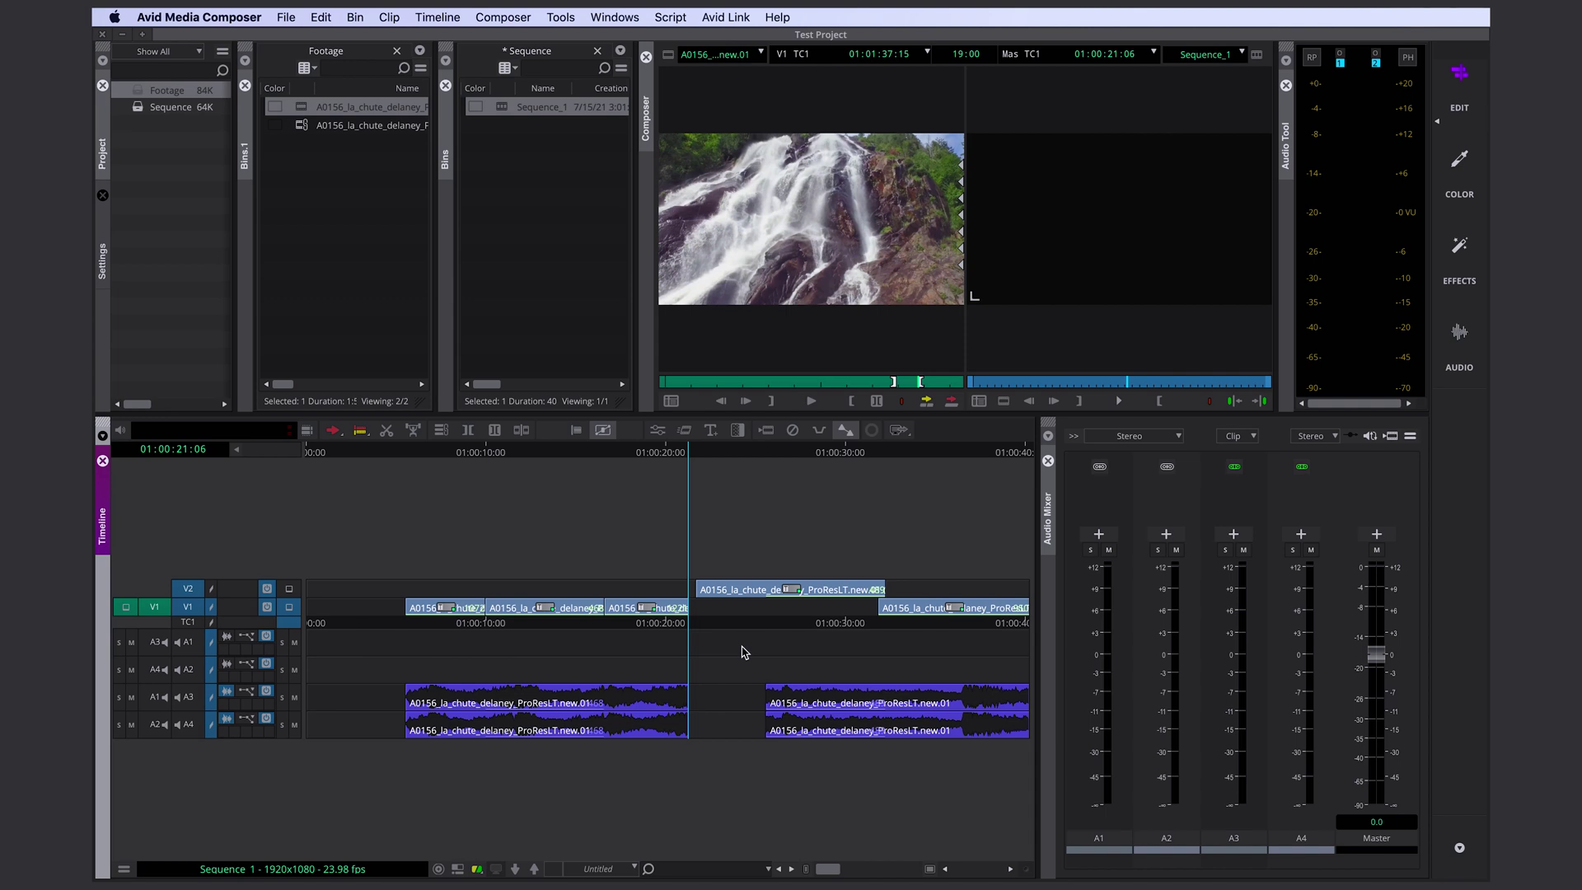
left_click(535, 672)
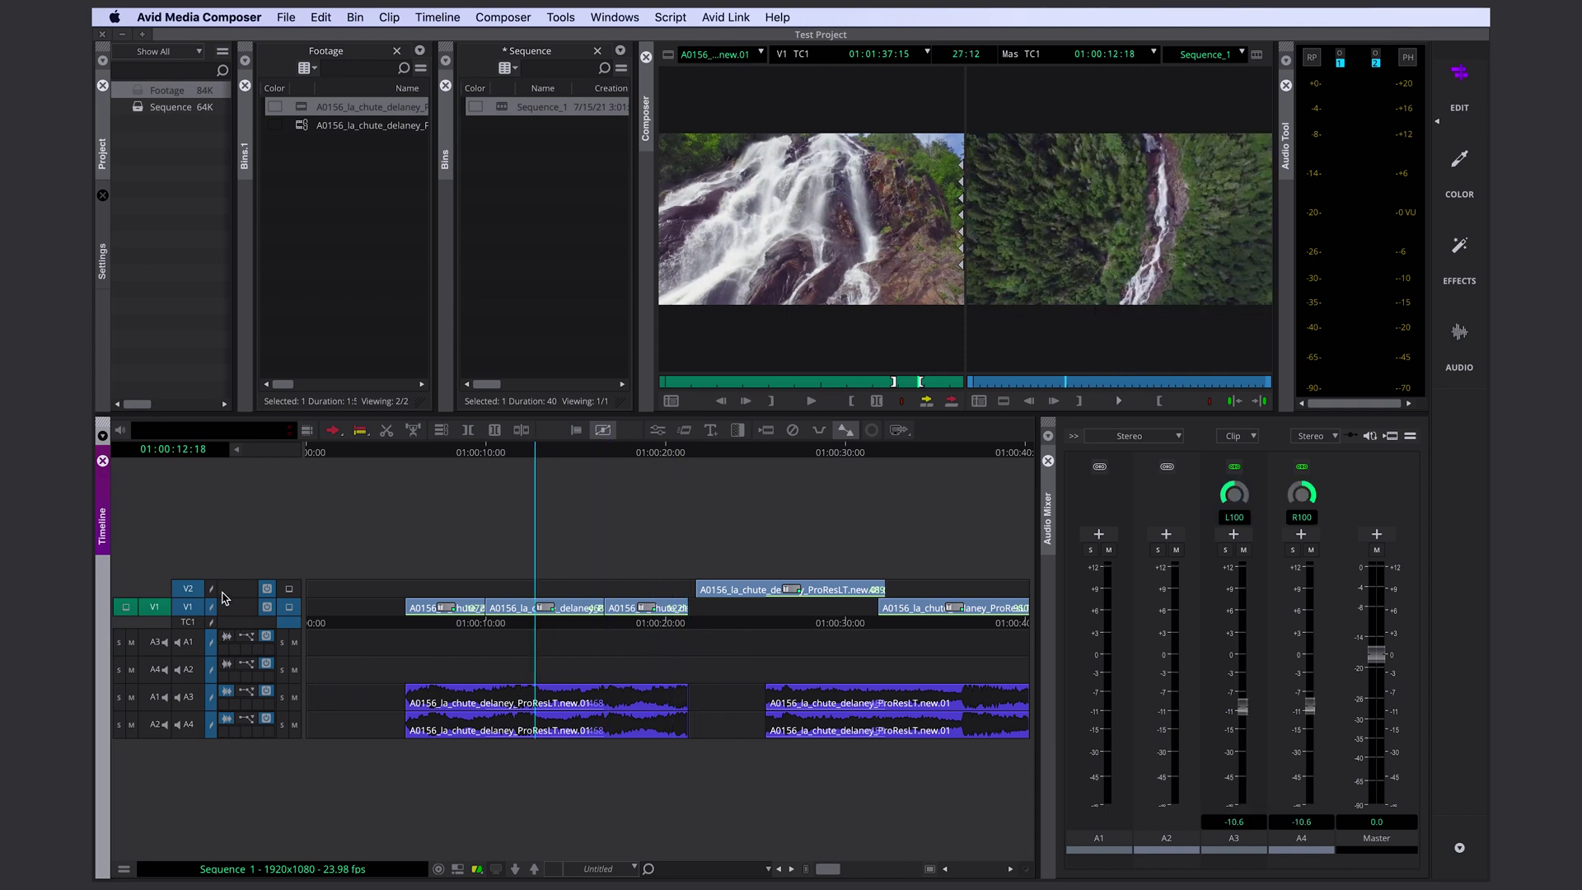
Step: With V2 deselected, mark the middle V1 clip and extract it
left_click(189, 589)
mouse_move(522, 636)
left_mouse_down()
mouse_move(552, 648)
mouse_move(559, 631)
left_mouse_up()
key("t")
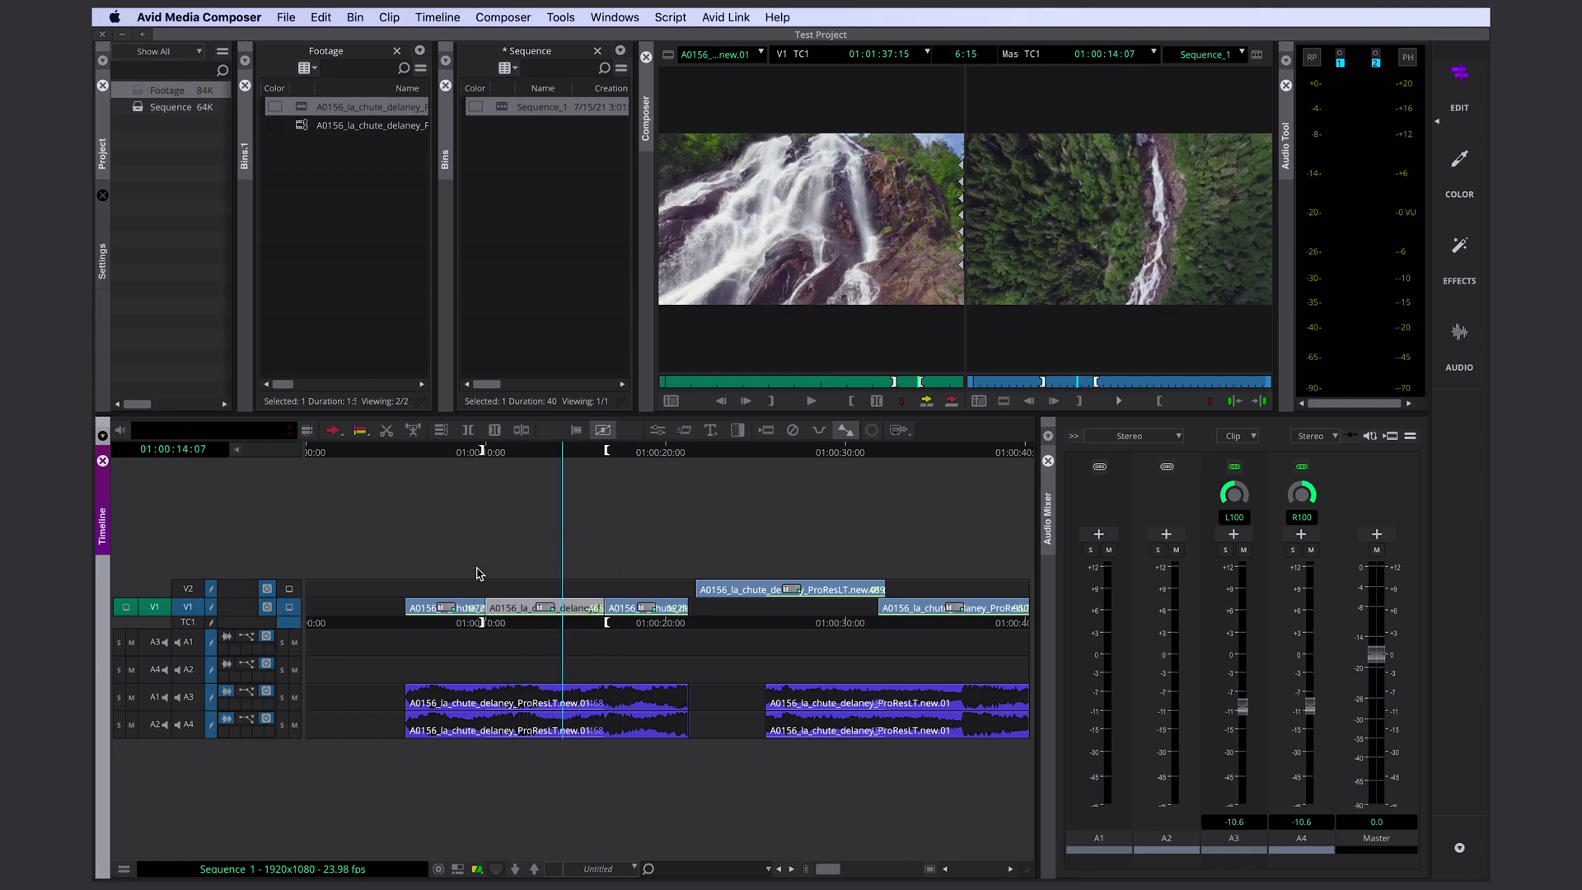
key("x")
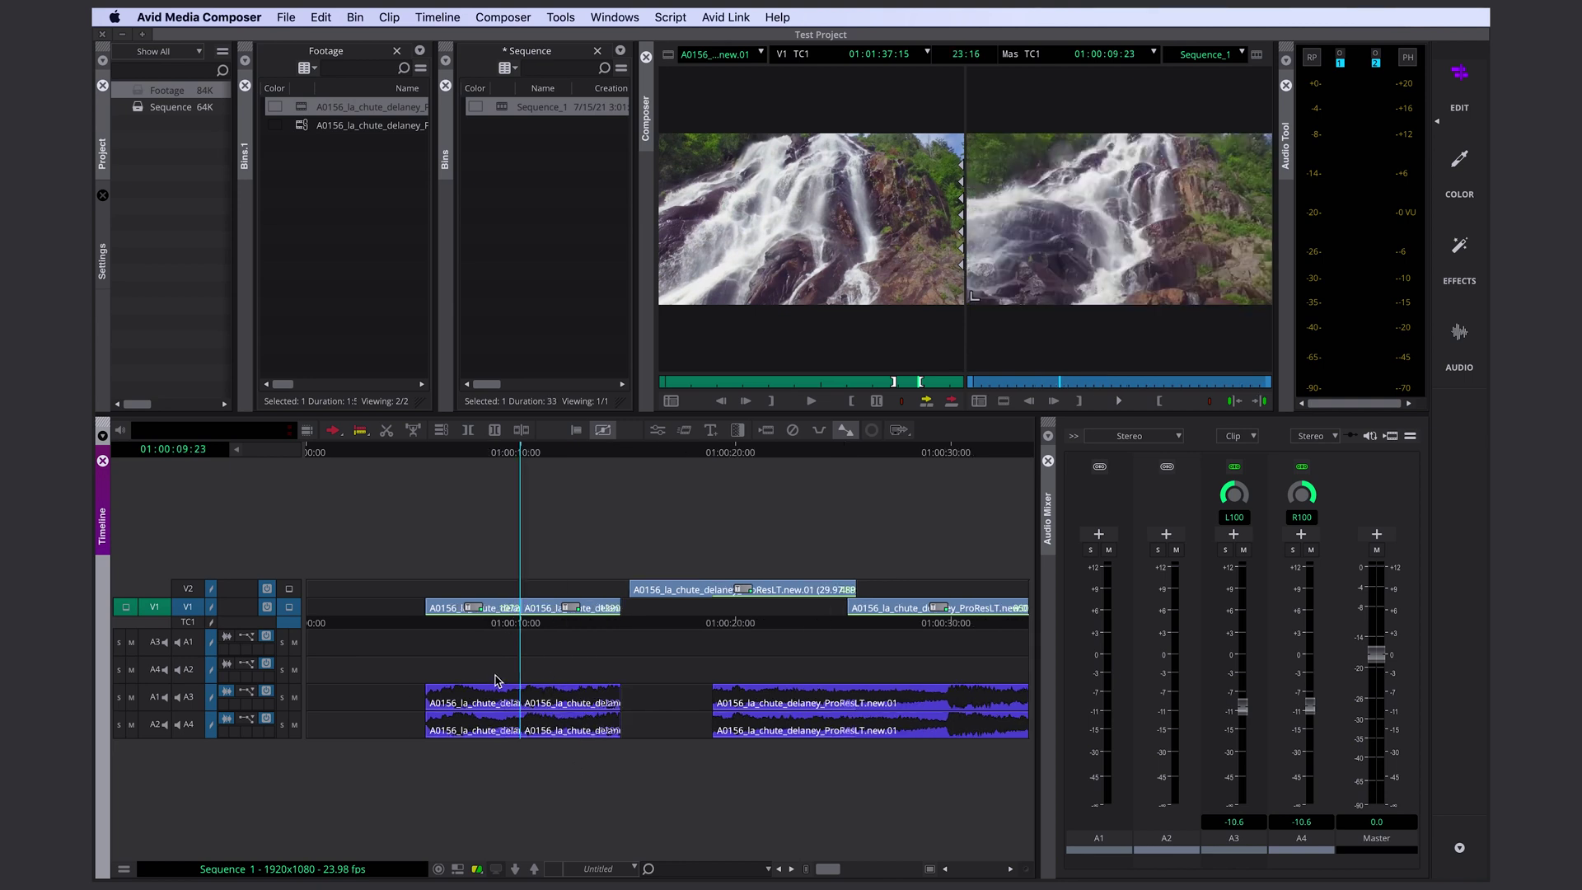
Step: Mark a section near 01:00:10 with In and Out and extract it
left_click(565, 632)
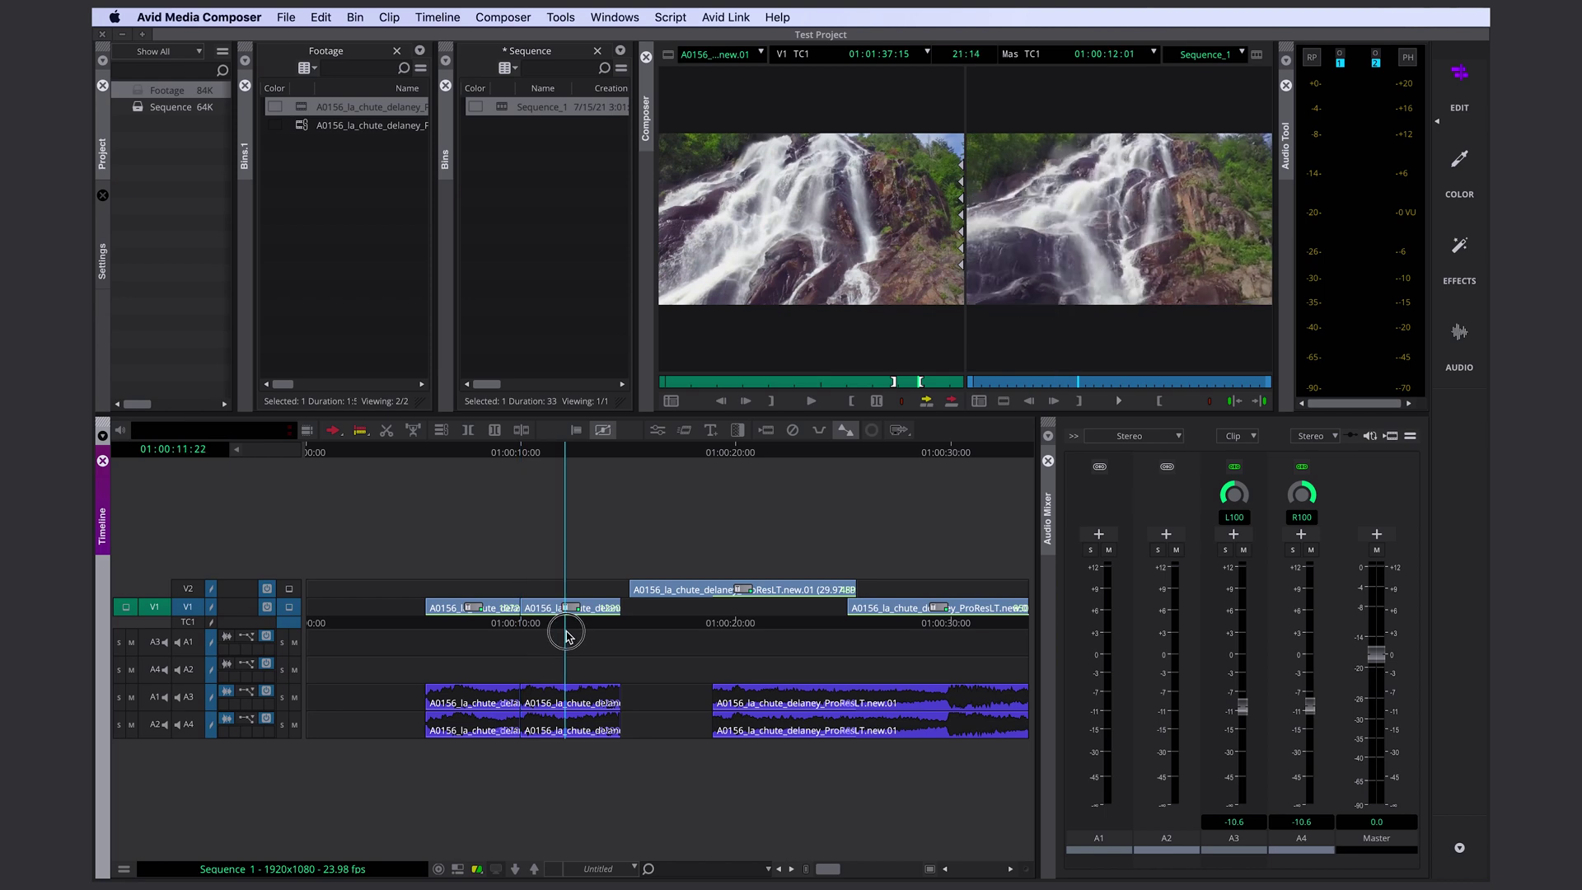
left_click(539, 630)
key("i")
key("o")
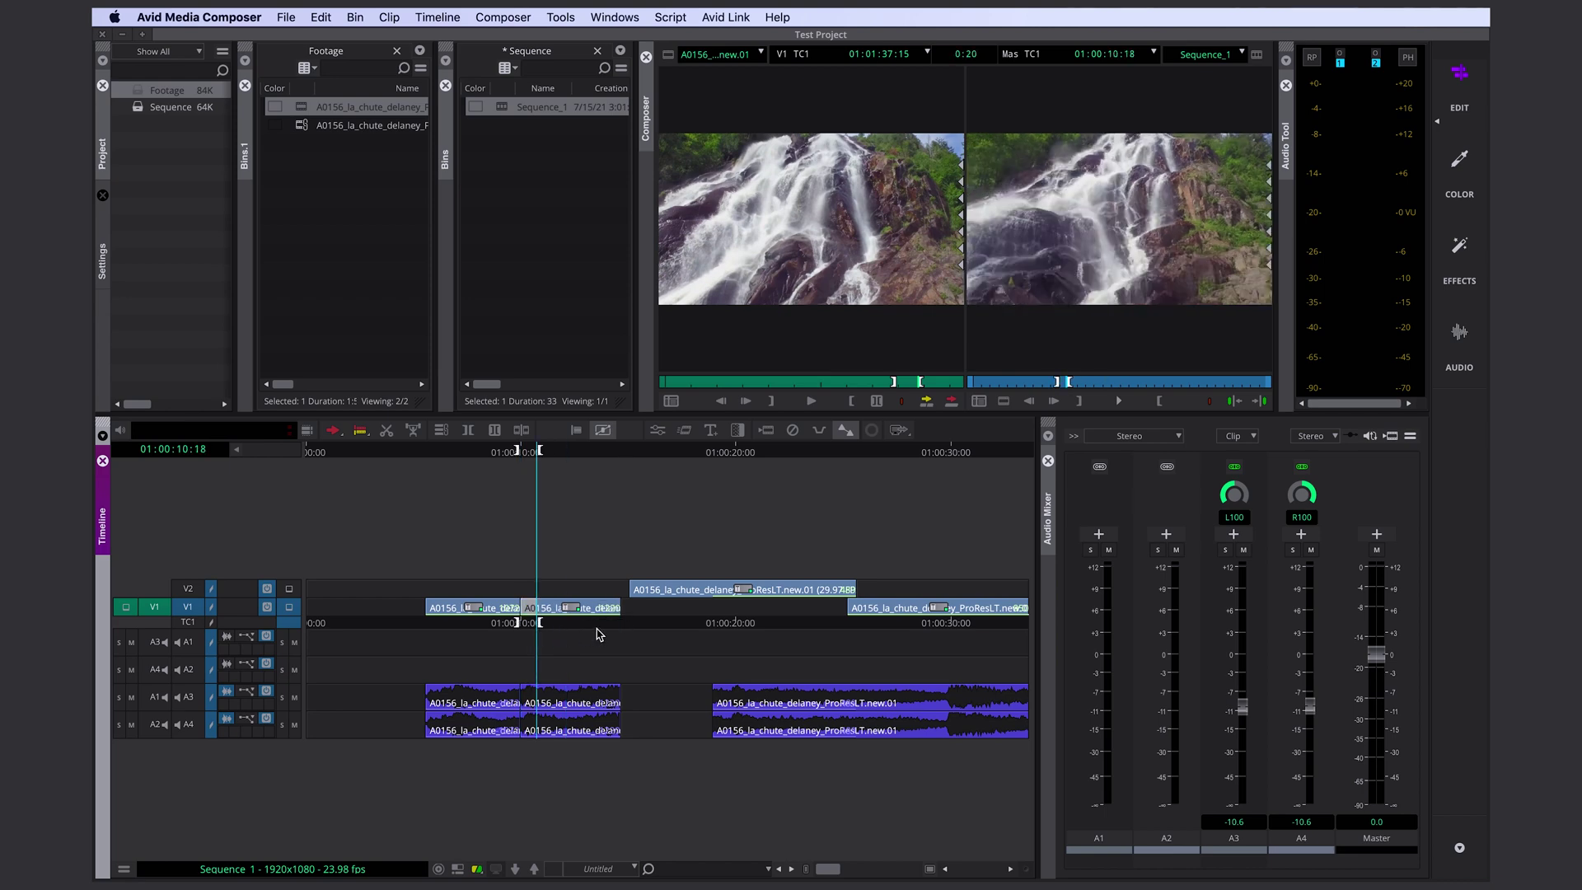
left_click(469, 630)
key("x")
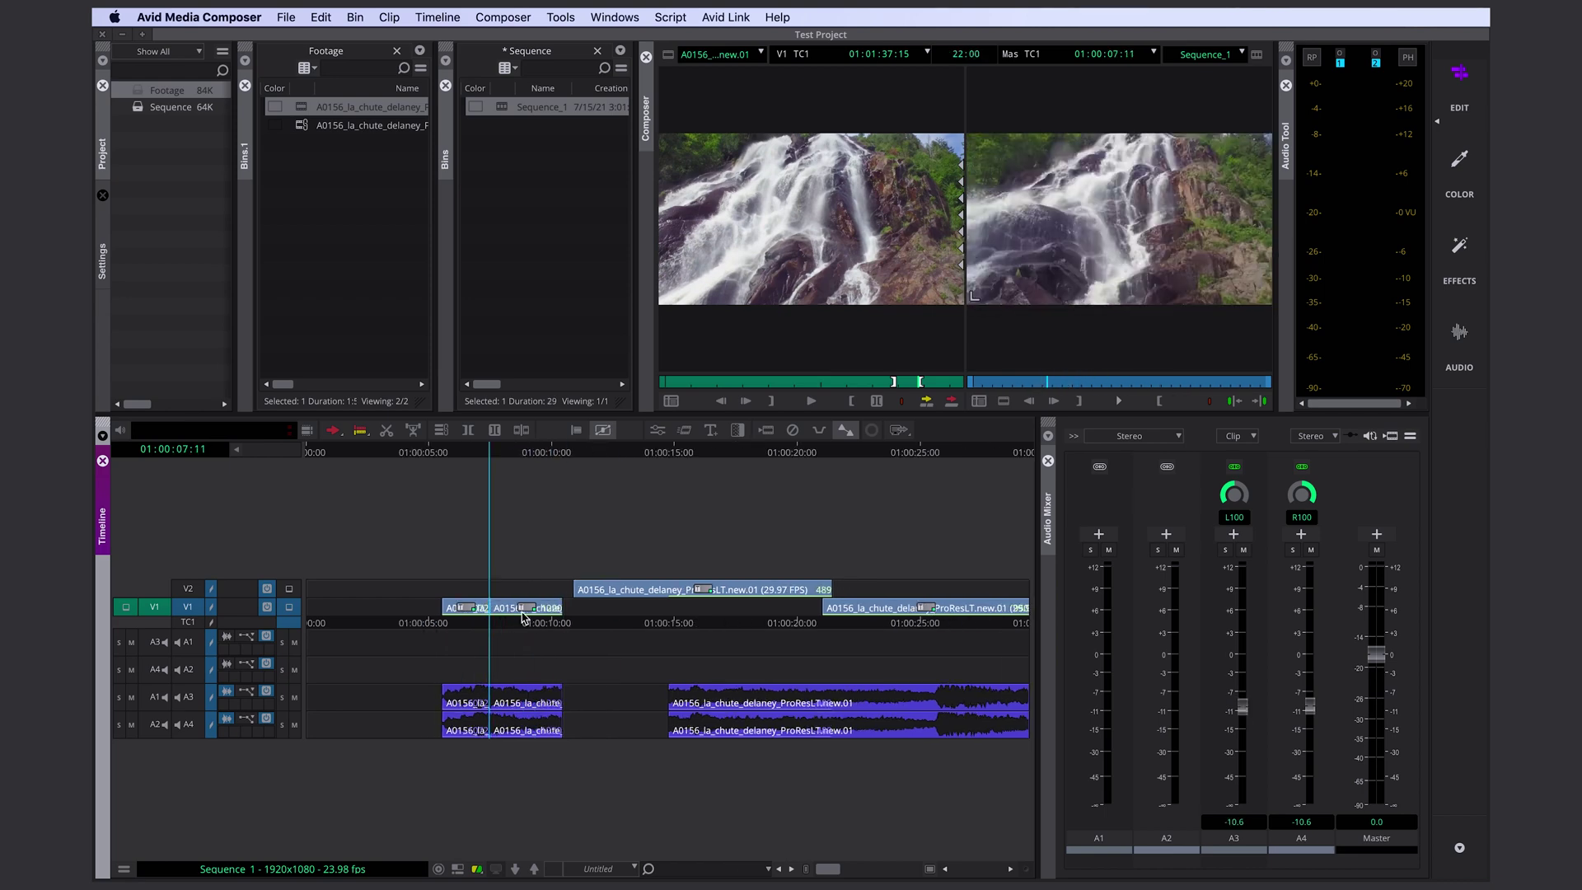
Step: Mark and extract the next unwanted section further along the sequence
left_click(545, 614)
key("x")
left_click(796, 631)
key("i")
left_click(840, 644)
key("o")
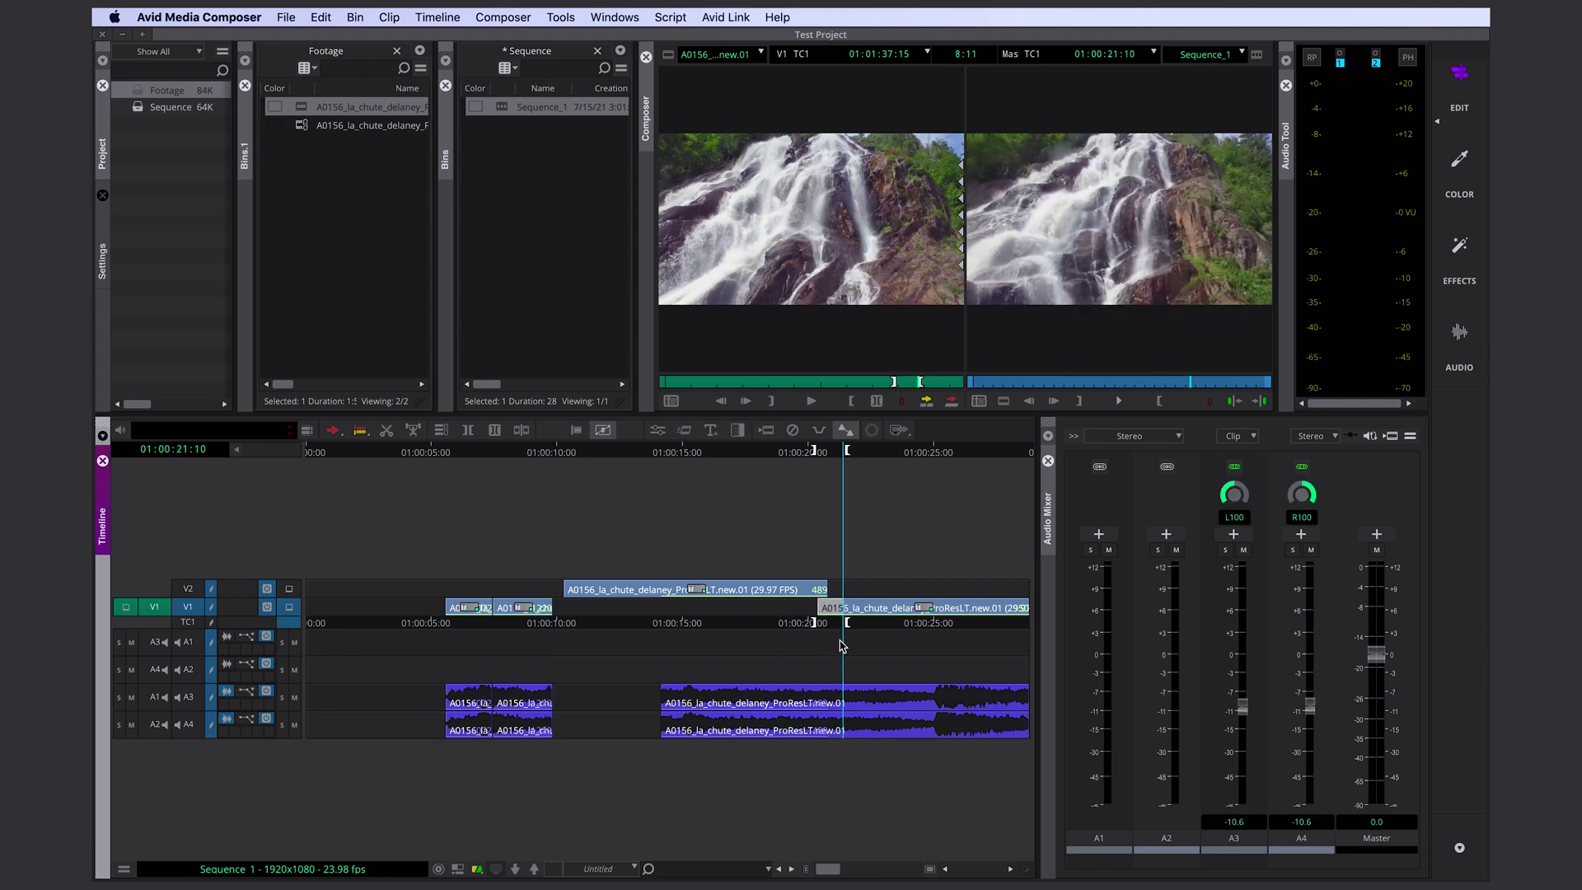
key("x")
Step: Enable V2, remove its clip and extract the leftover gap so clips join
left_click(659, 623)
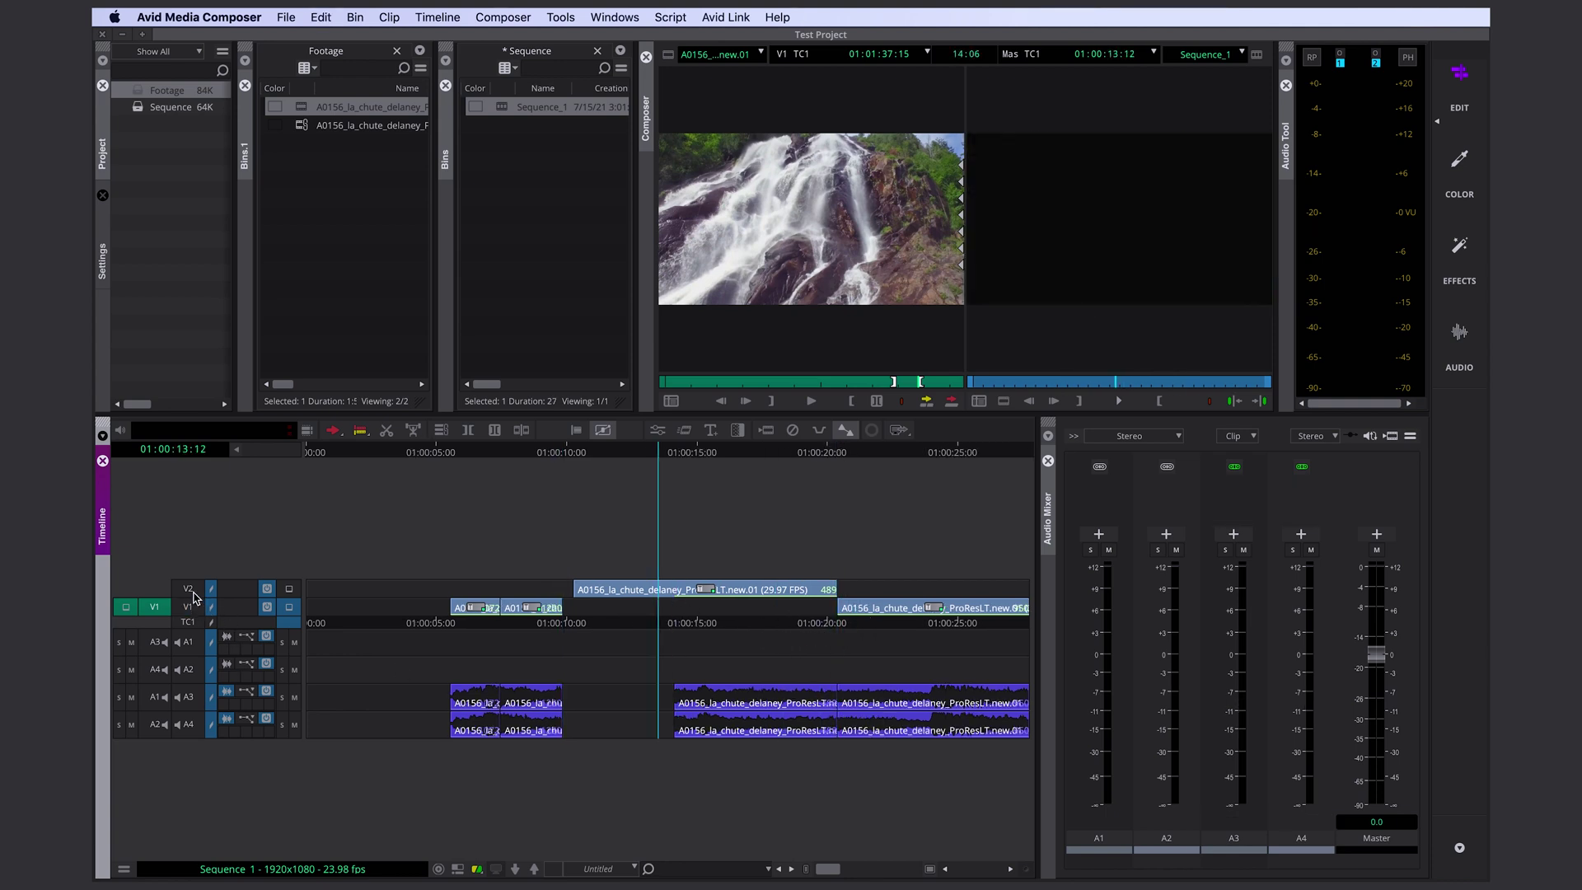
key("t")
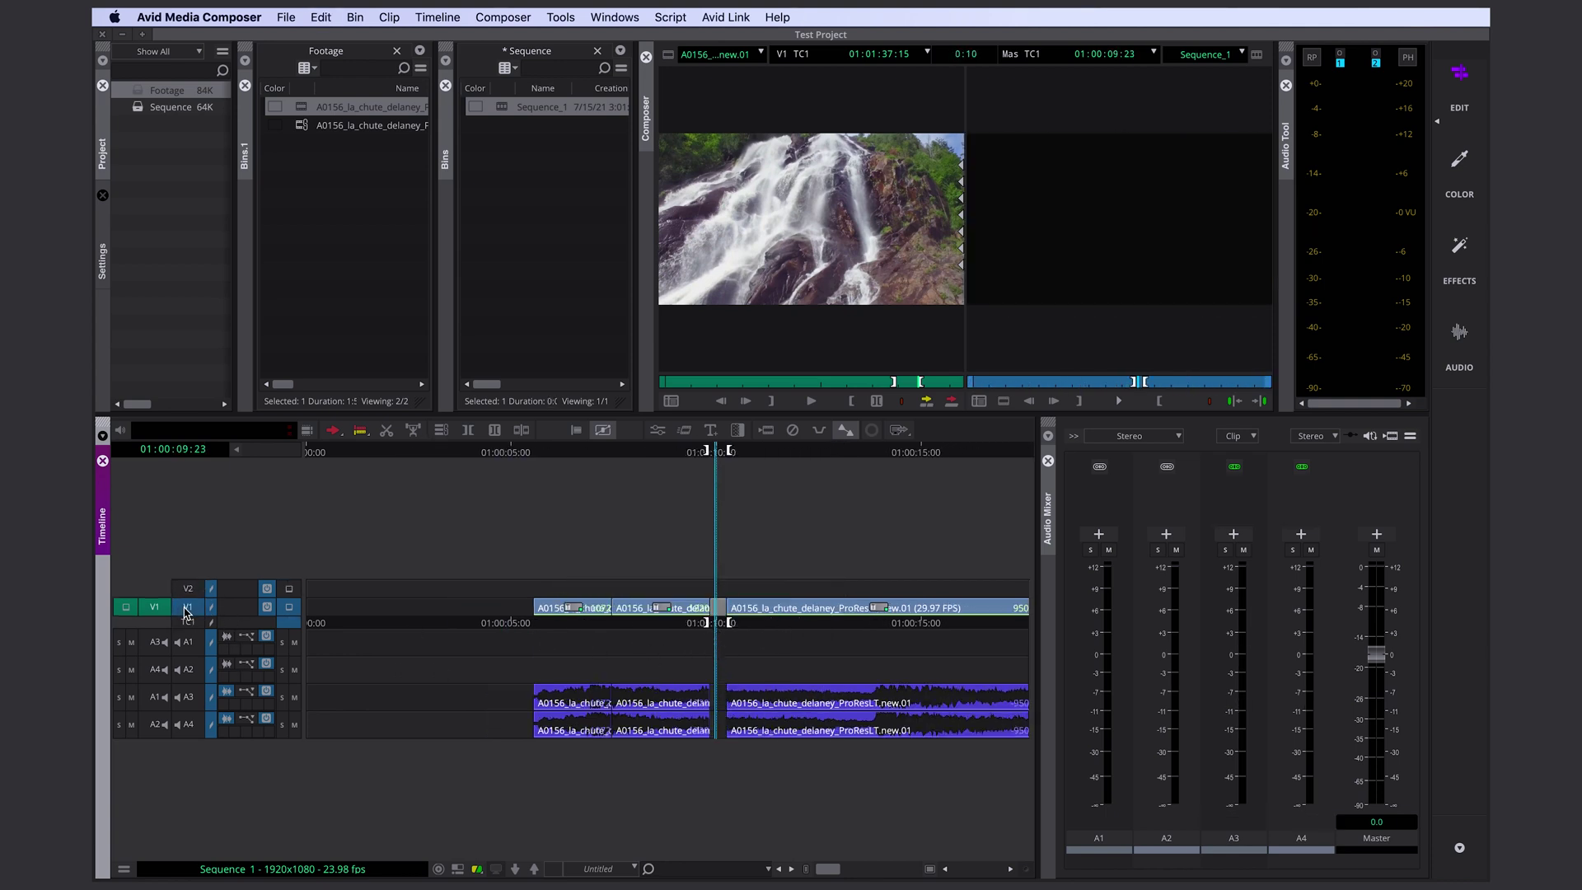
key("x")
left_click_drag(739, 647, 925, 664)
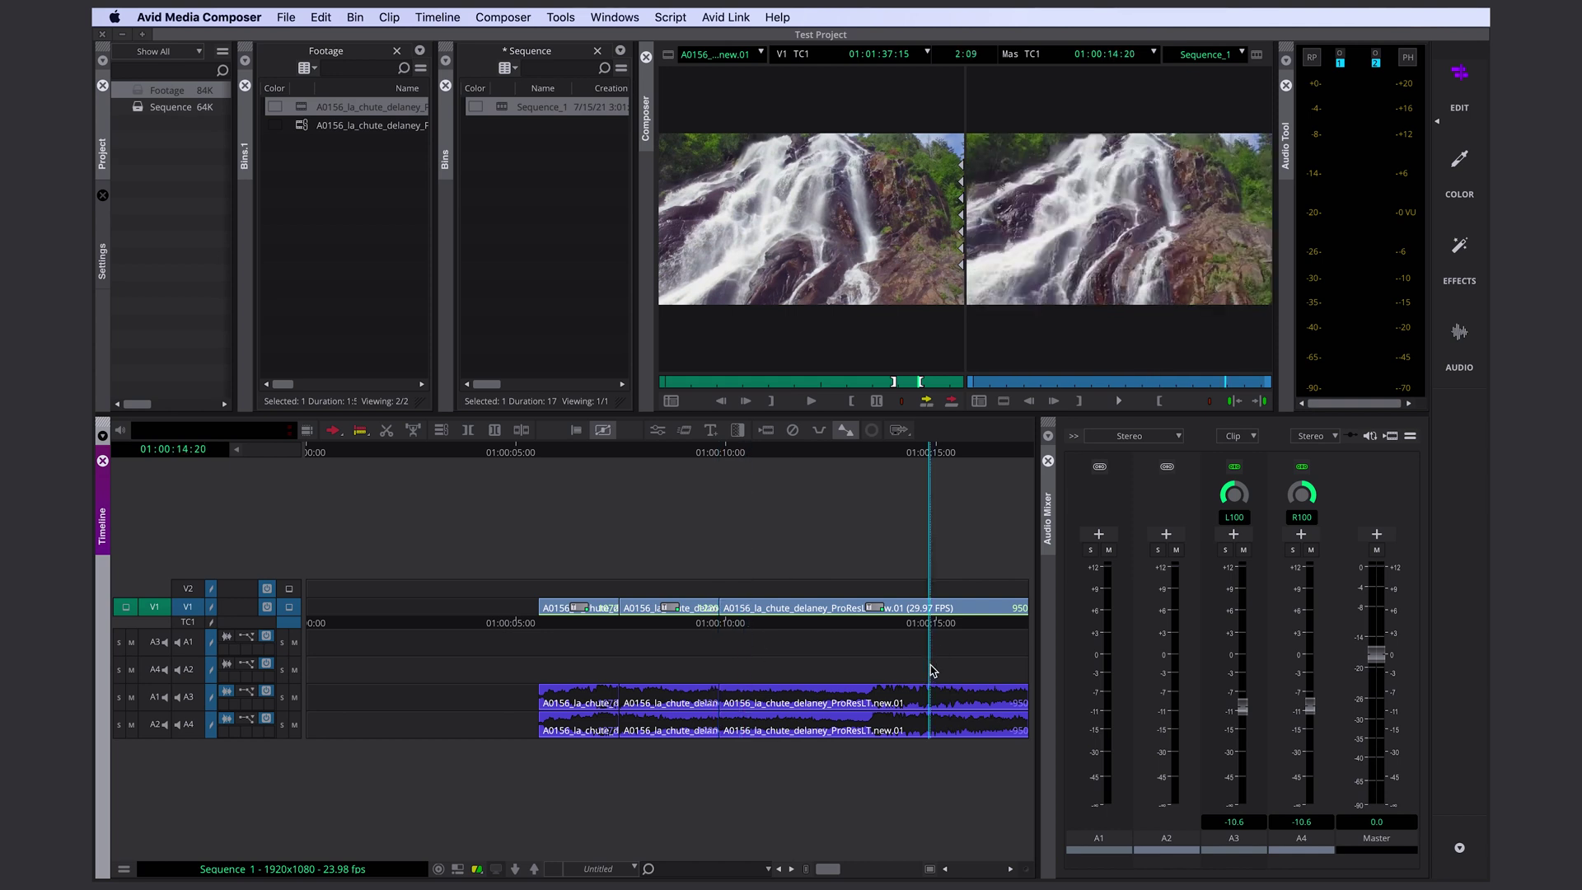
Step: Enable A3 and A4 and add a 23-frame Quick Transition dissolve at the first clip's start
left_click_drag(530, 656, 537, 656)
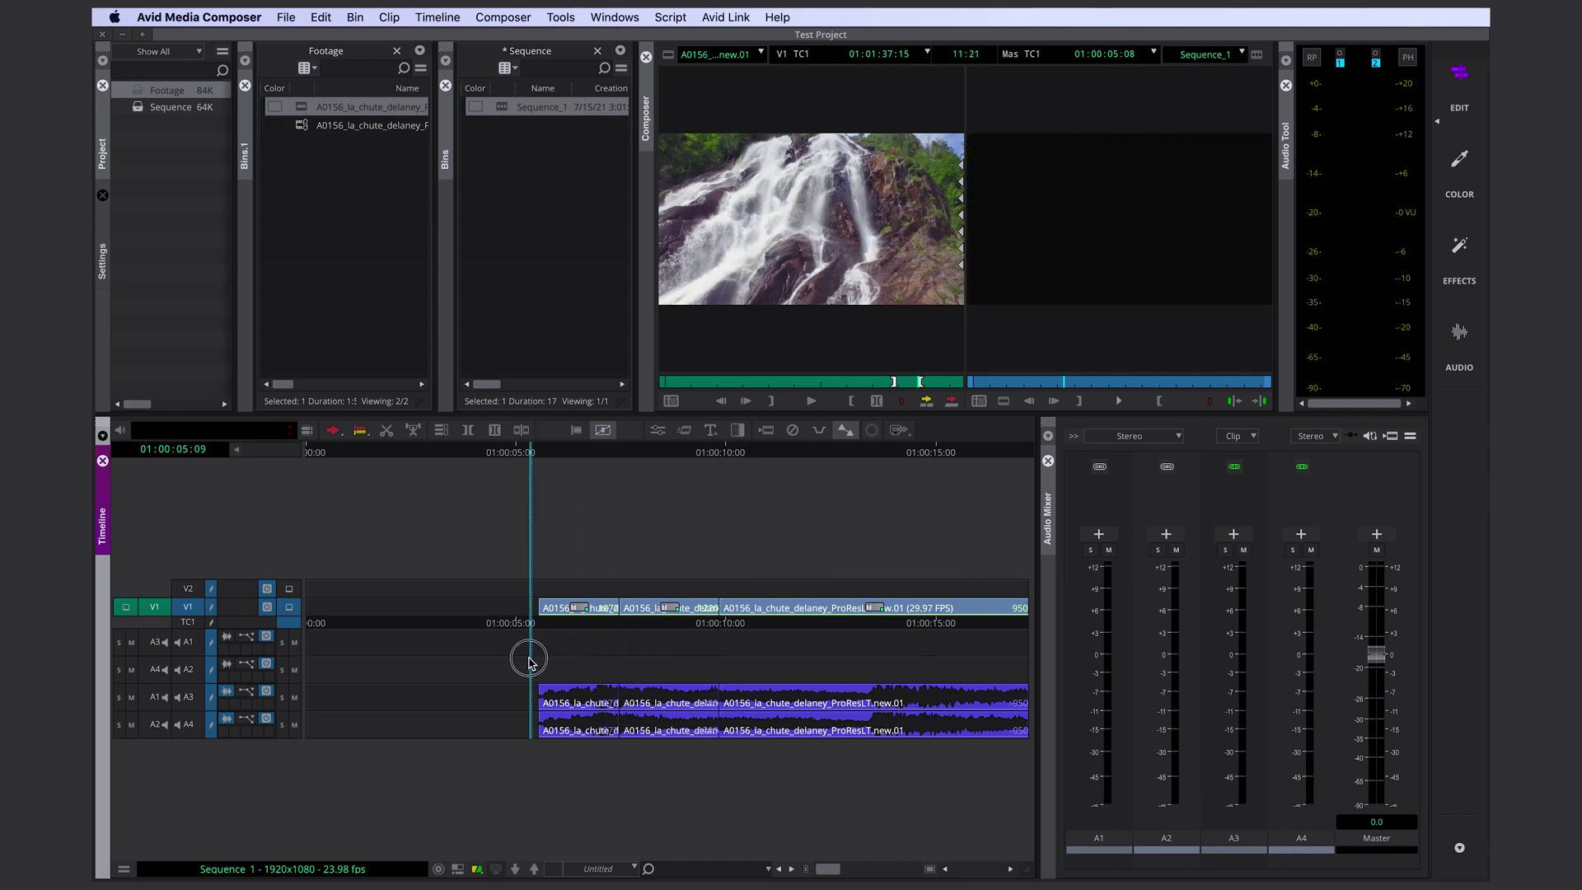
left_click(738, 432)
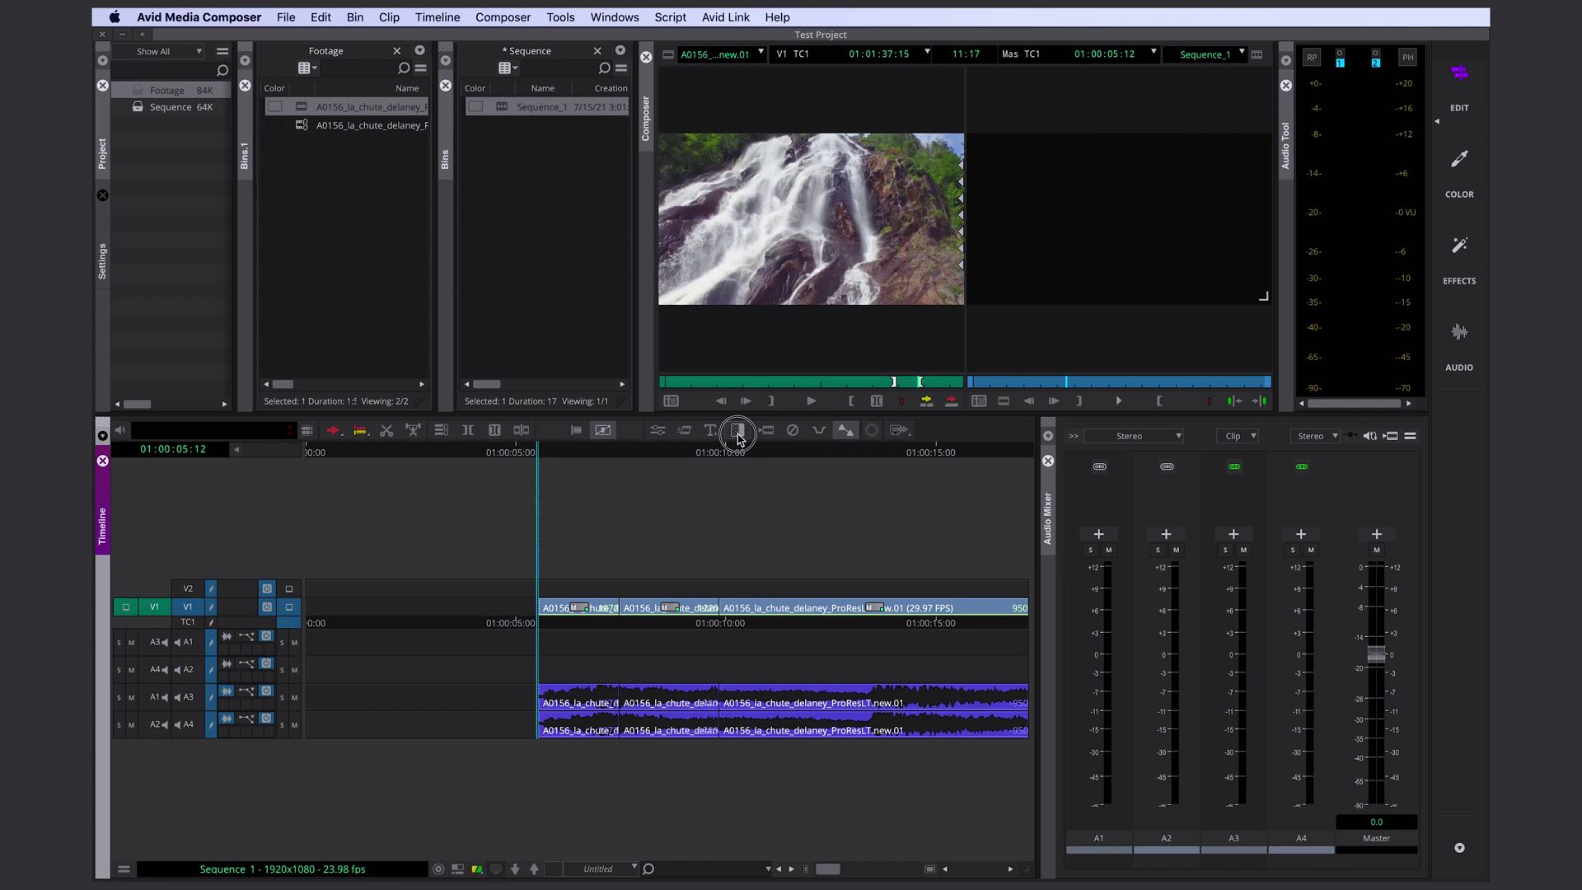
left_click(915, 540)
left_click(188, 697)
left_click(188, 724)
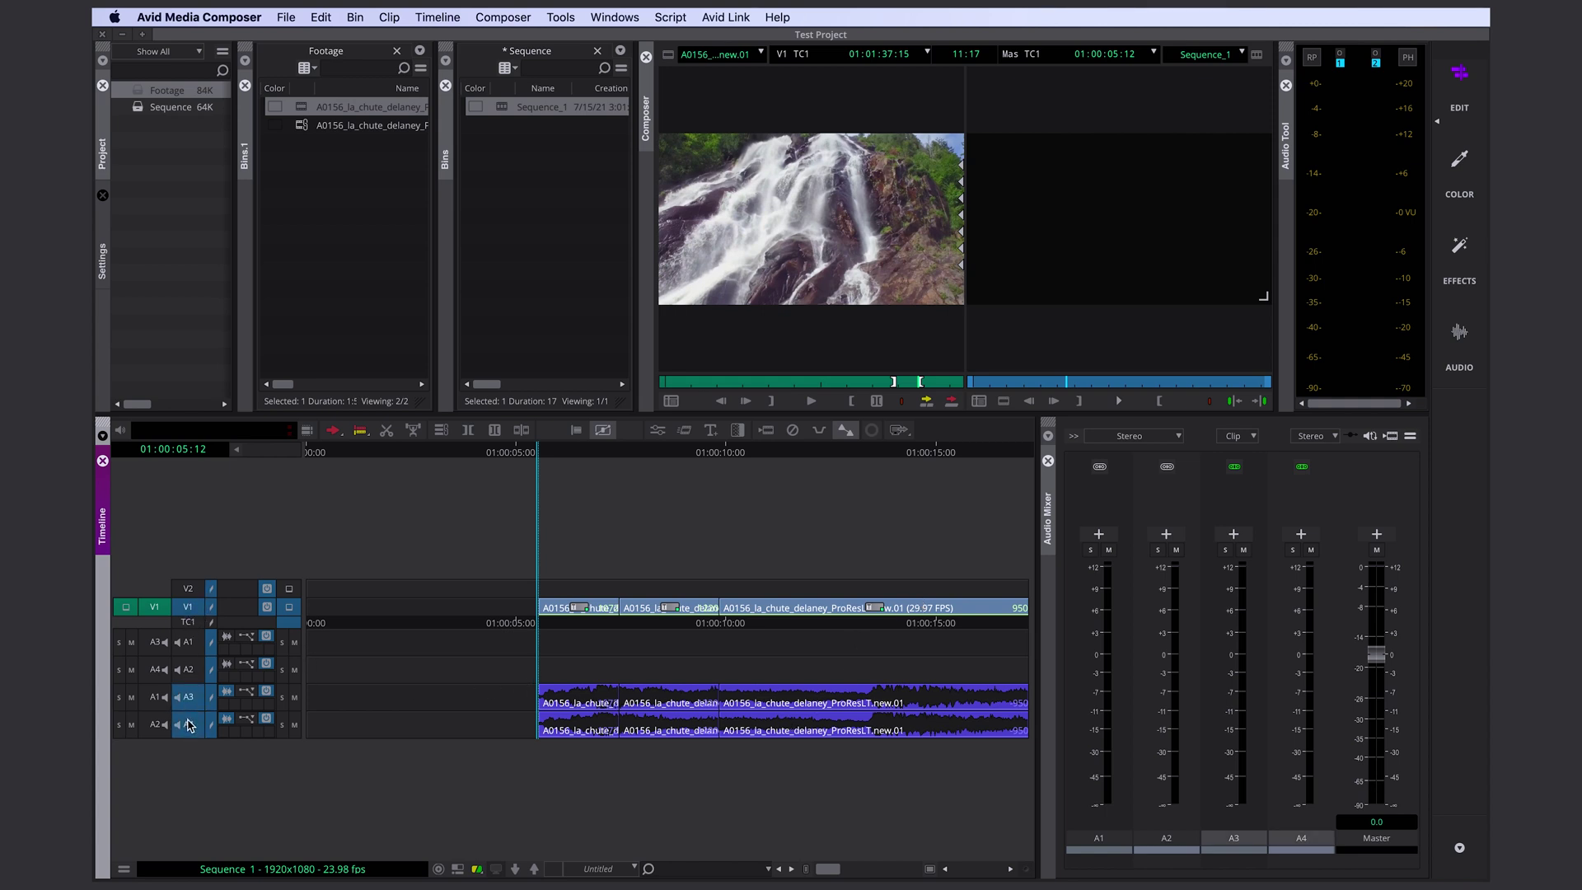
left_click(935, 542)
left_click(737, 430)
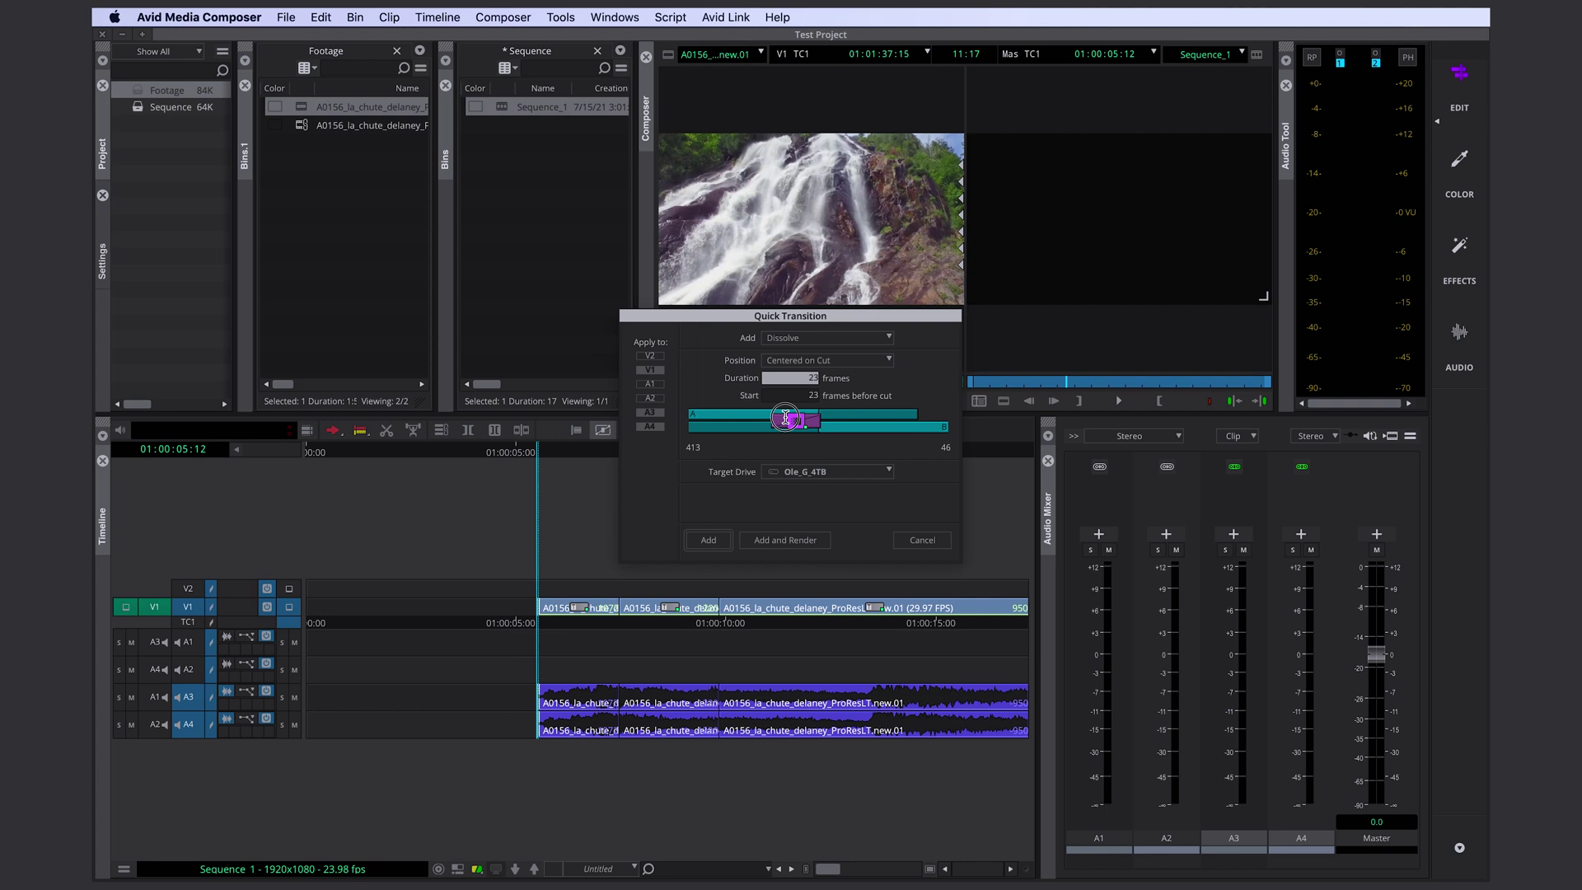
left_click_drag(809, 420, 794, 420)
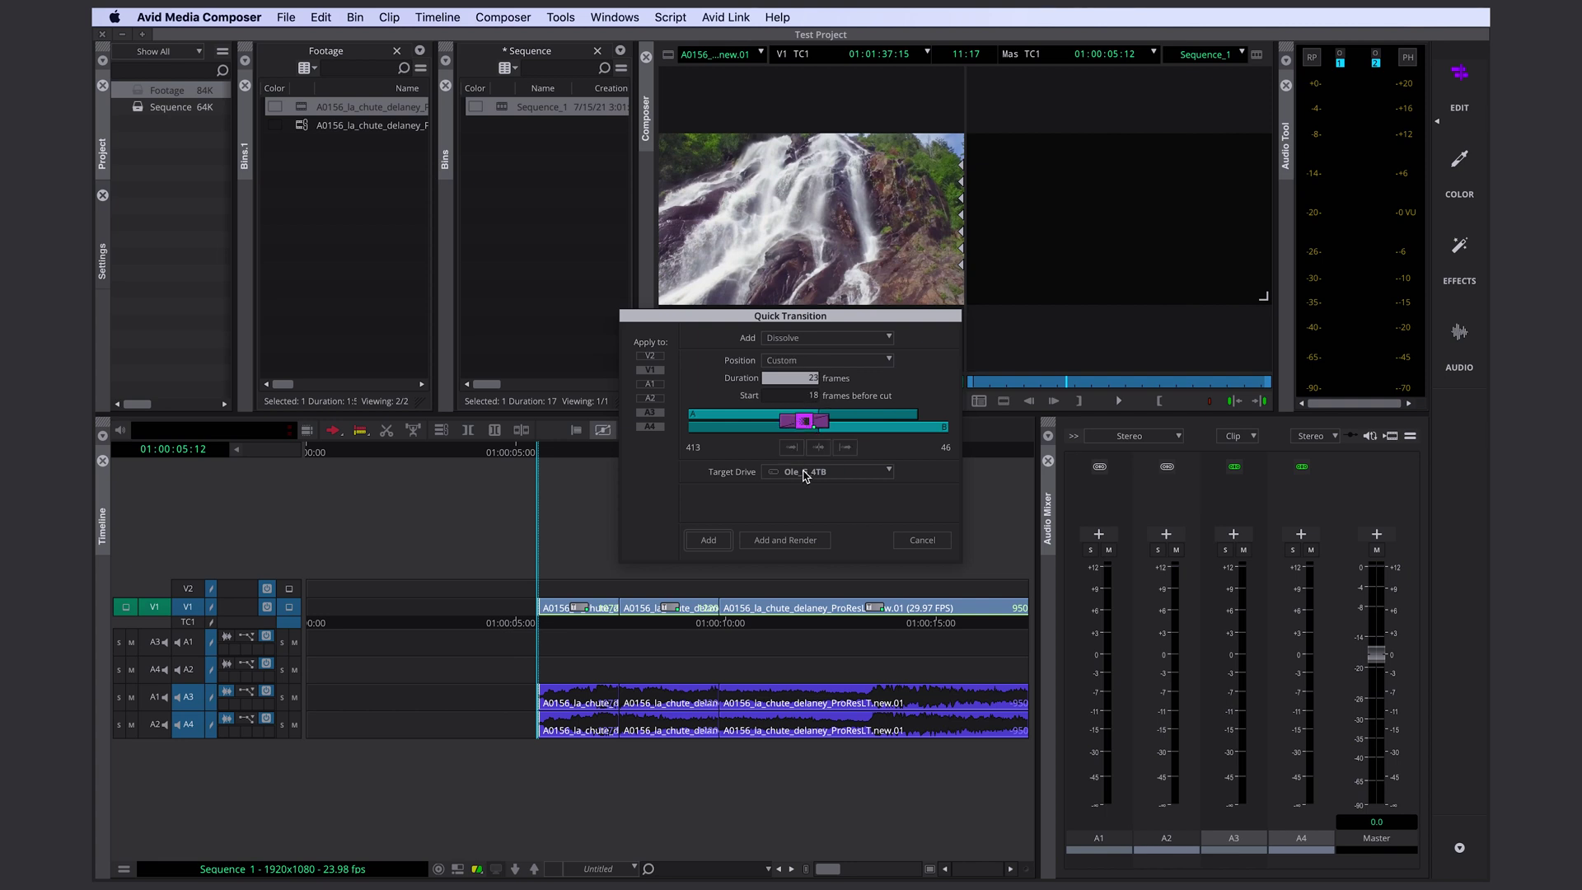
left_click(708, 539)
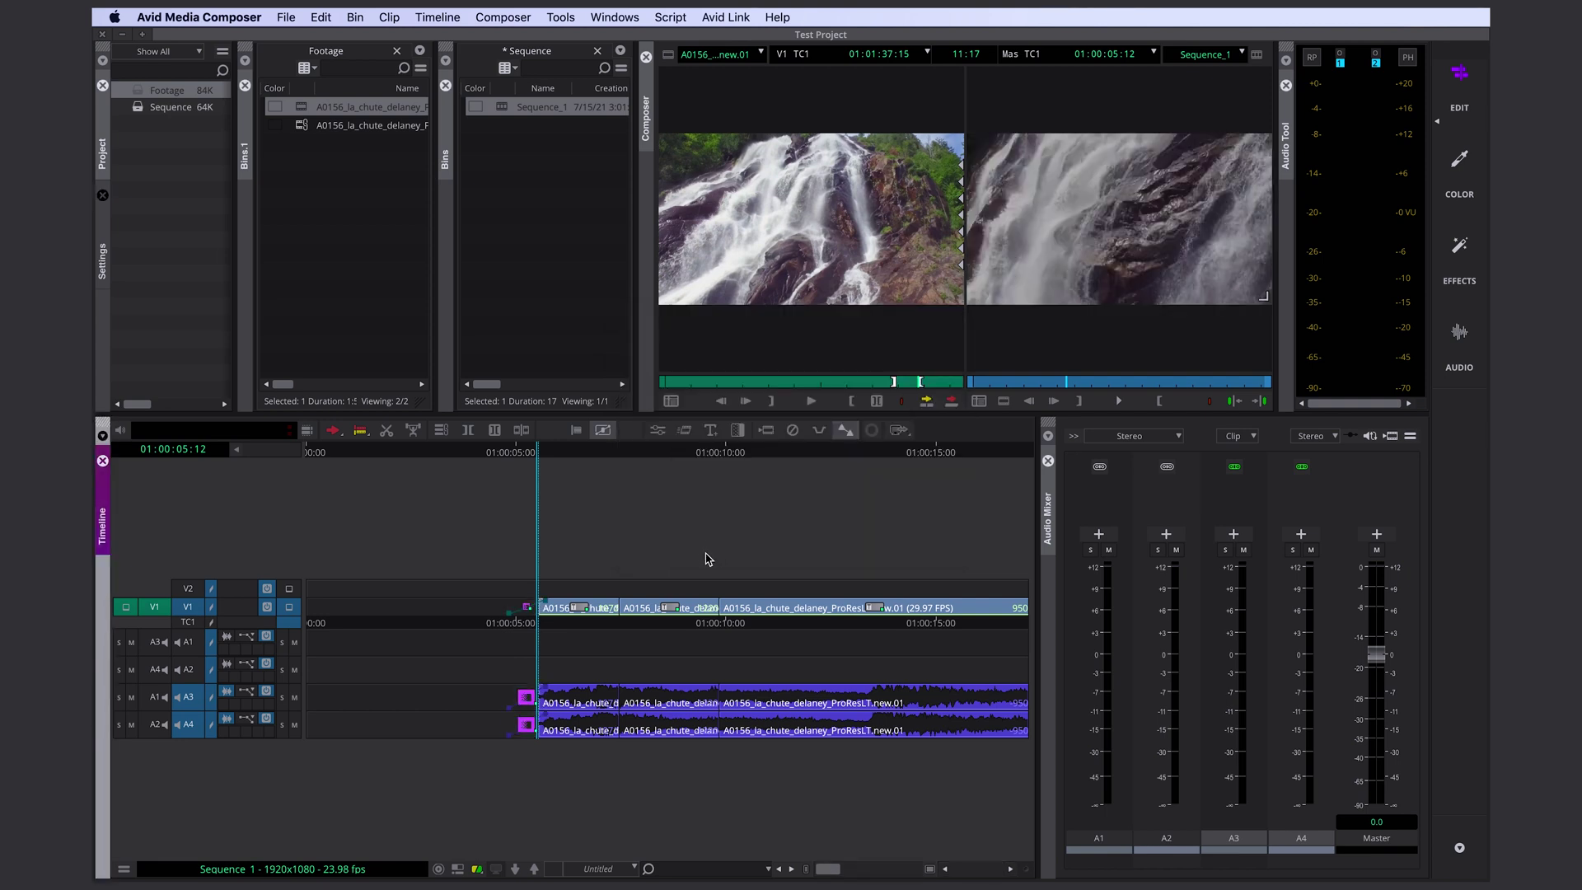
mouse_move(530, 664)
left_mouse_down()
mouse_move(911, 681)
mouse_move(639, 646)
mouse_move(531, 651)
left_mouse_up()
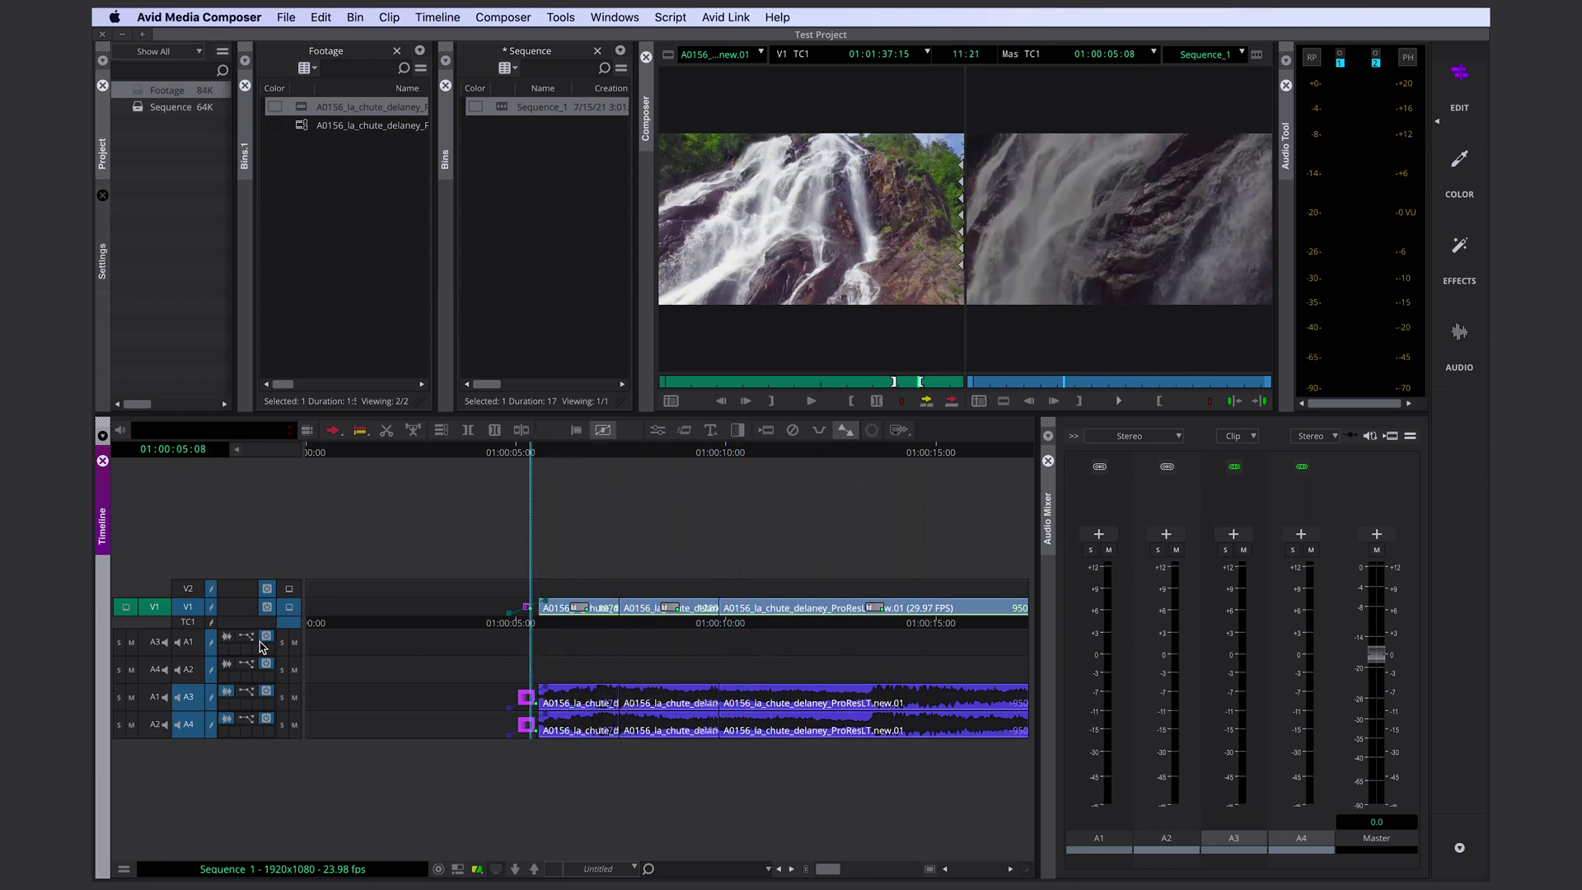
Step: Render the three fade-in effects at the playhead position
right_click(559, 635)
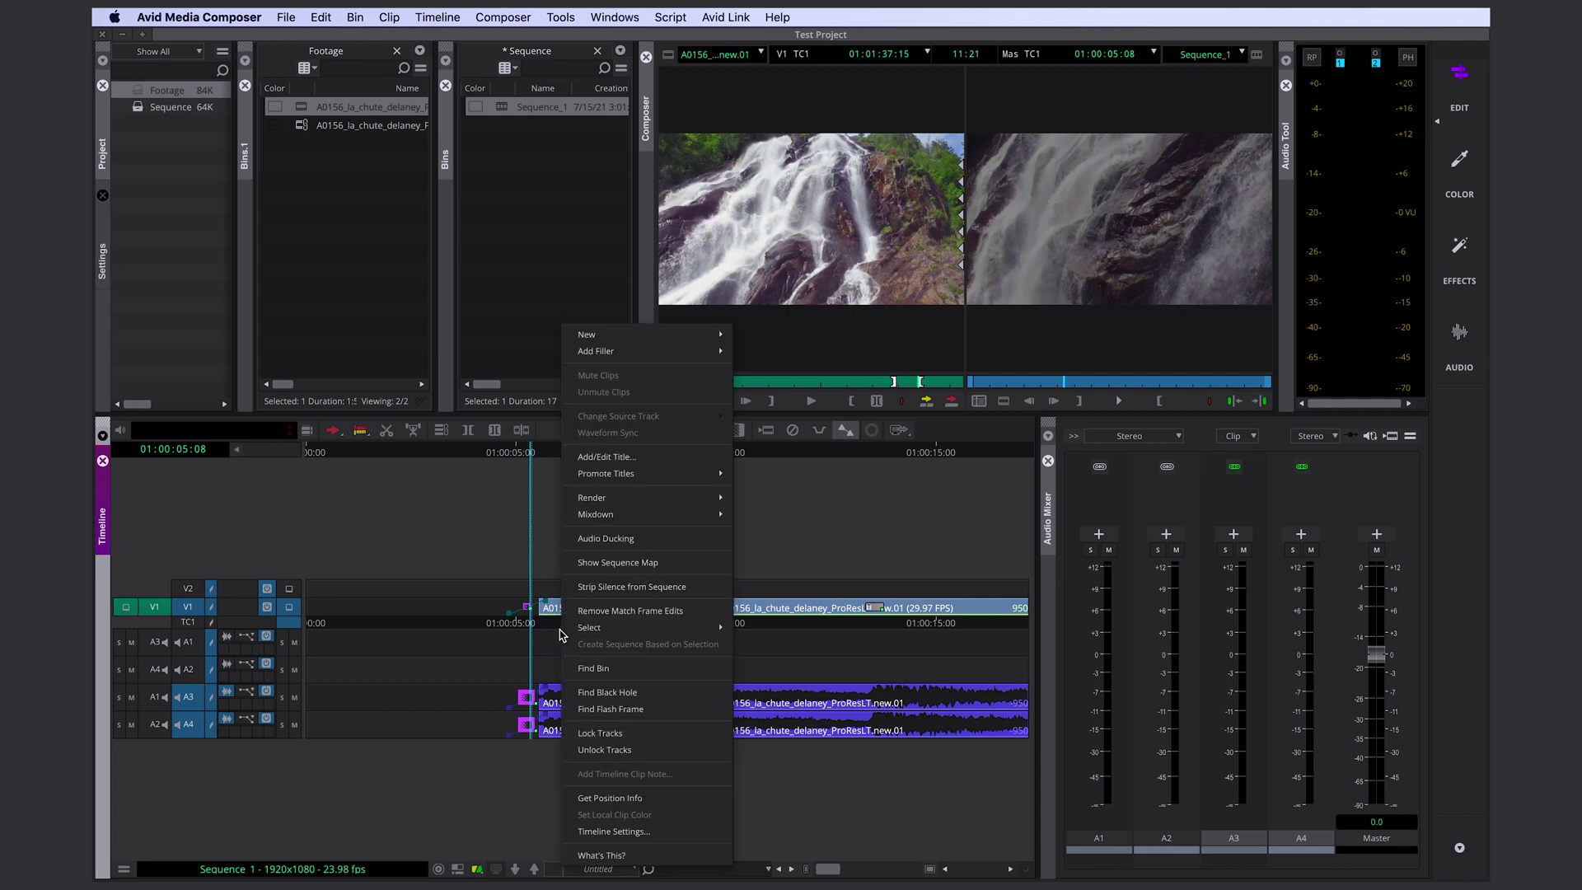
mouse_move(642, 497)
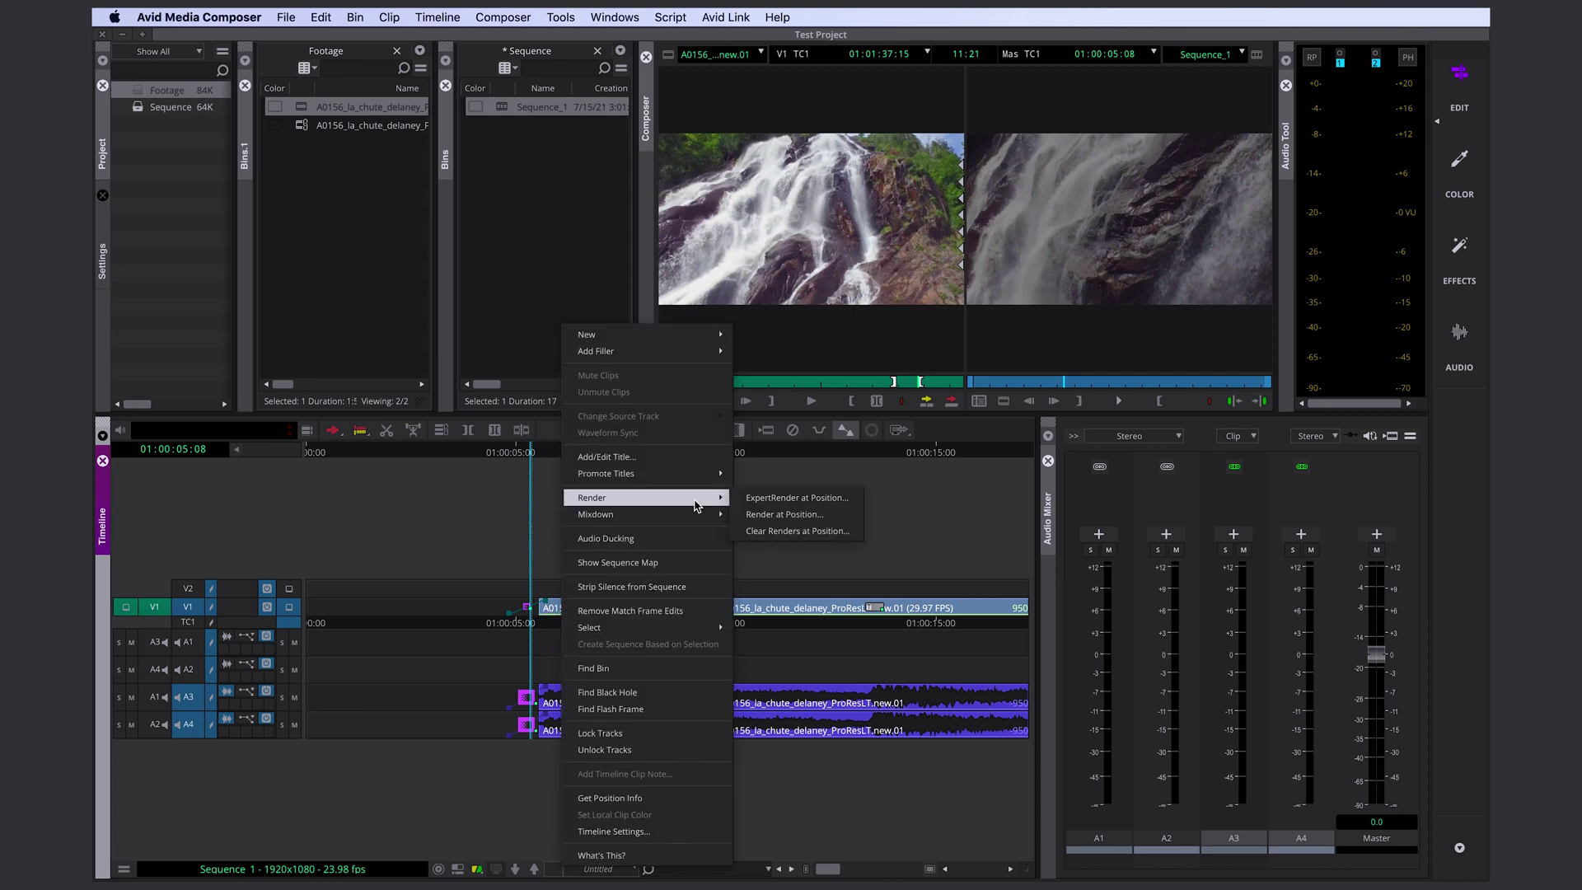
left_click(771, 515)
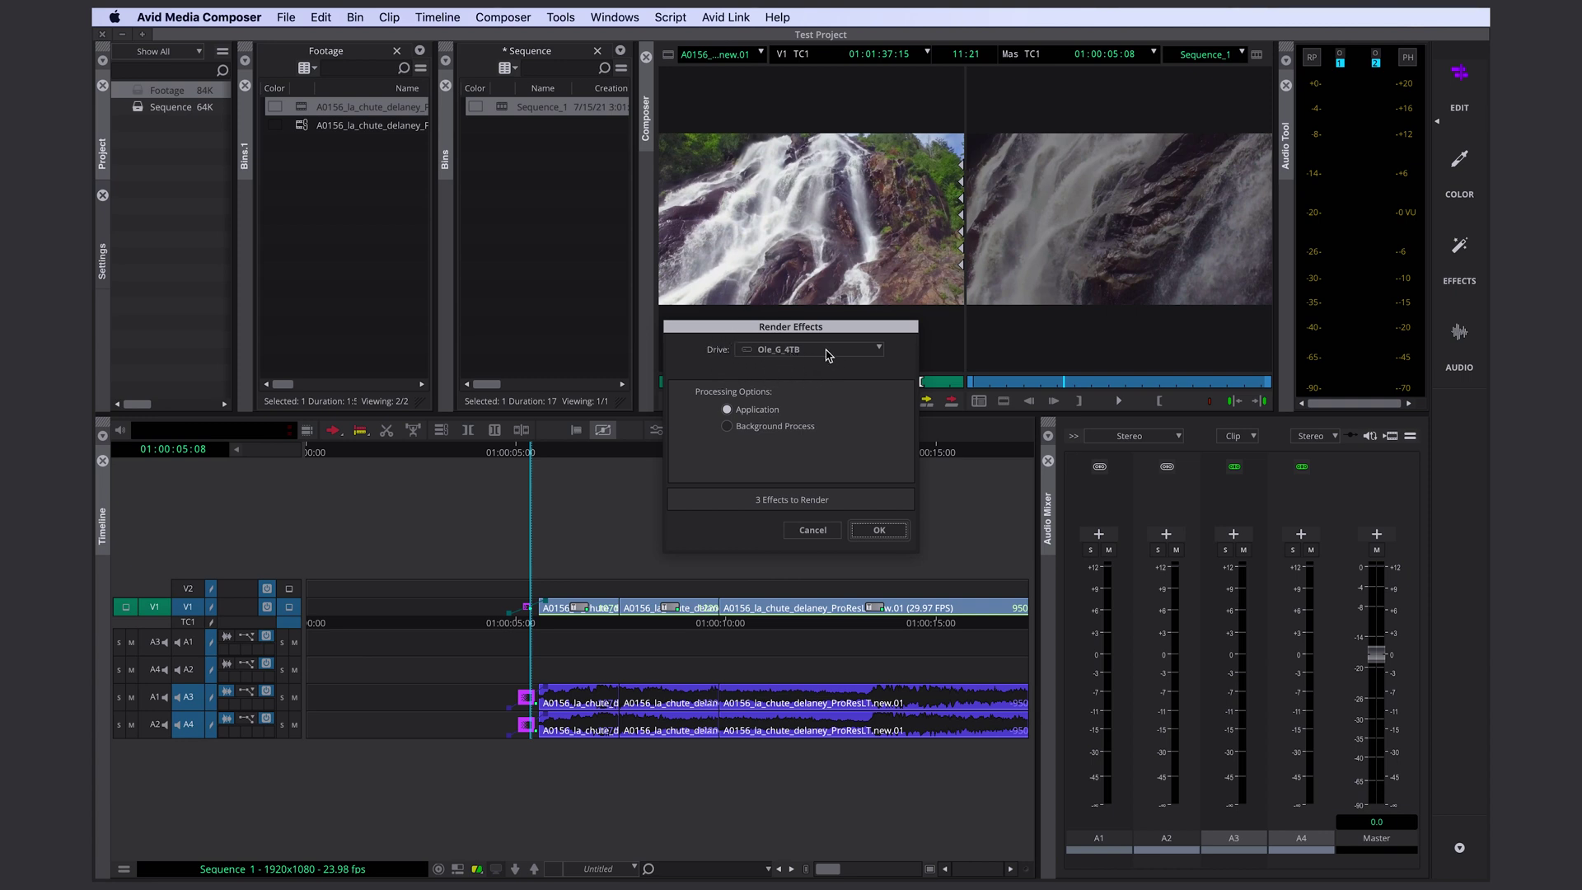
left_click(875, 532)
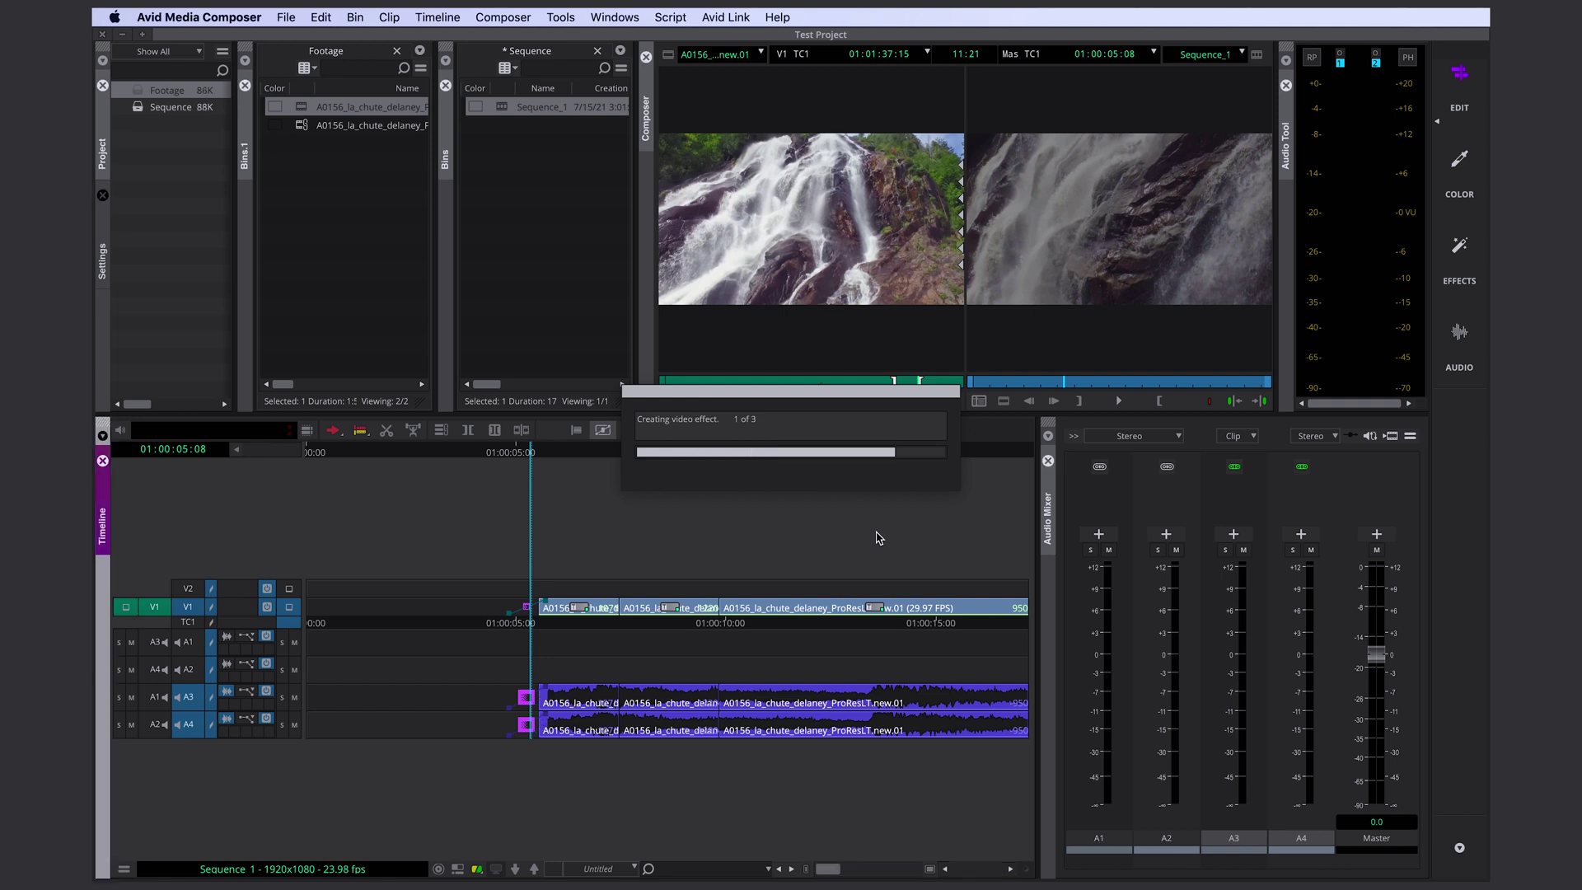
Step: Delete the leading filler so the sequence starts at 01:00:00:00
left_click(456, 687)
key("Delete")
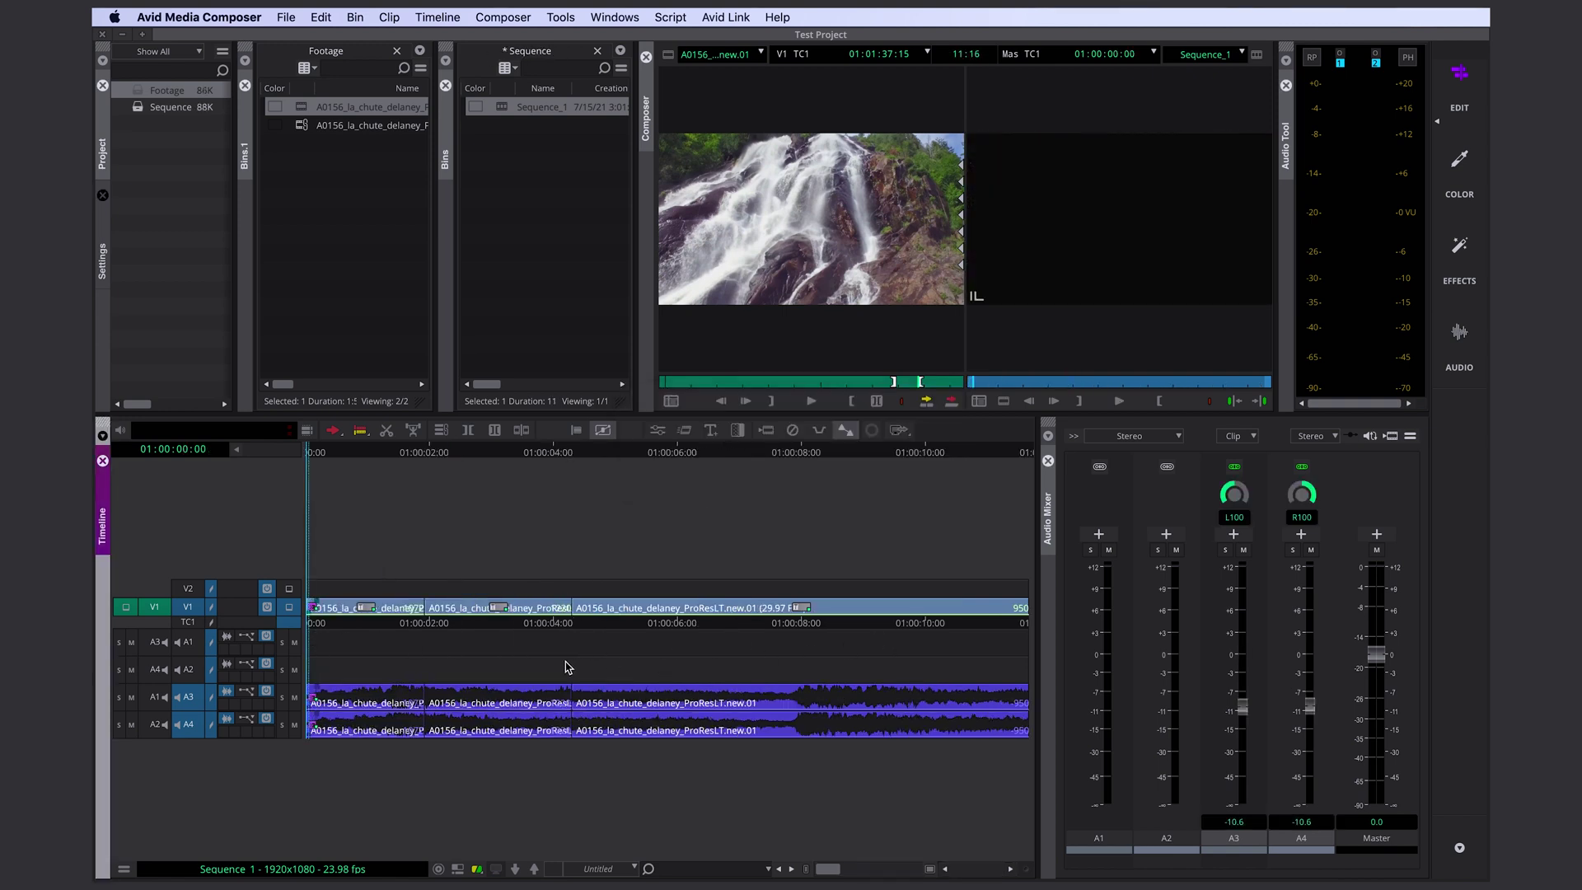
left_click(287, 19)
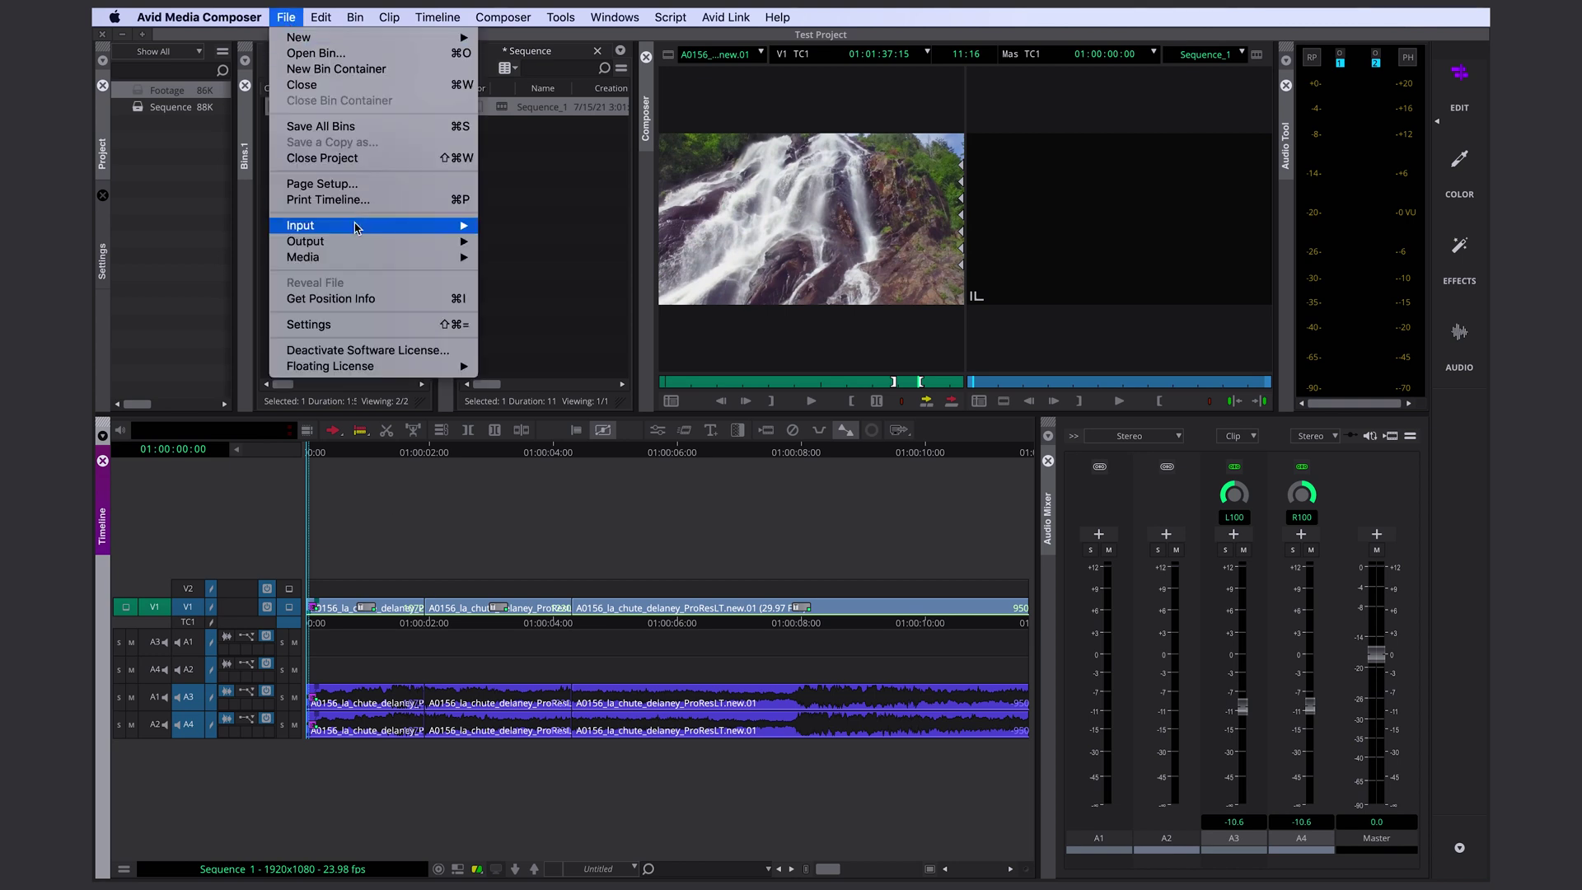
Step: Set the export format to MOV and review the DNxHR HQ and PCM audio options
mouse_move(305, 241)
left_click(543, 262)
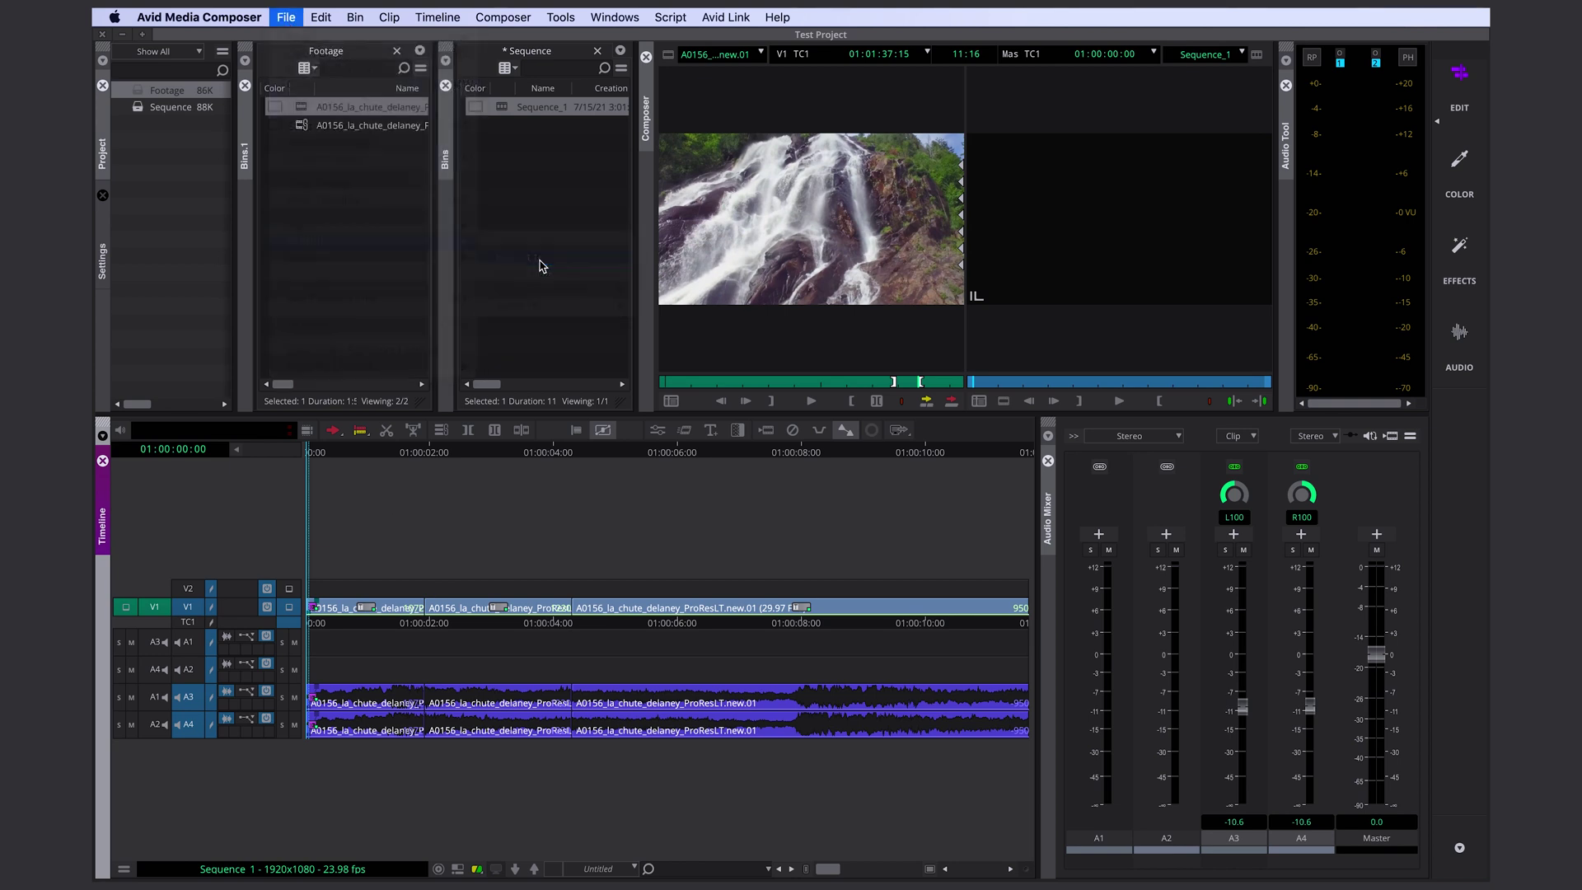
left_click(783, 458)
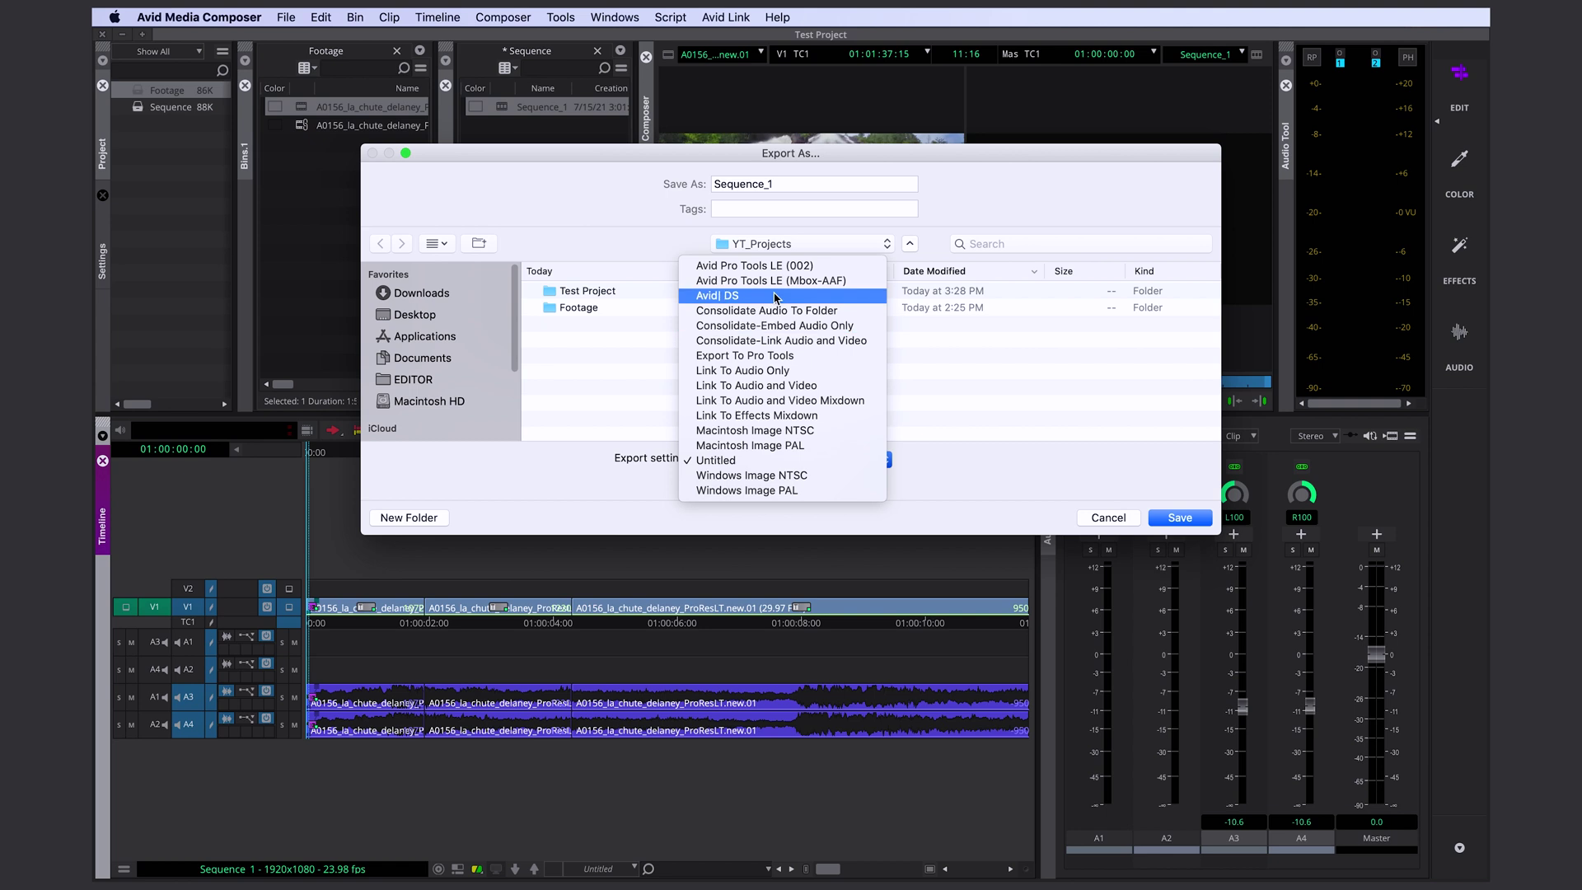
left_click(816, 460)
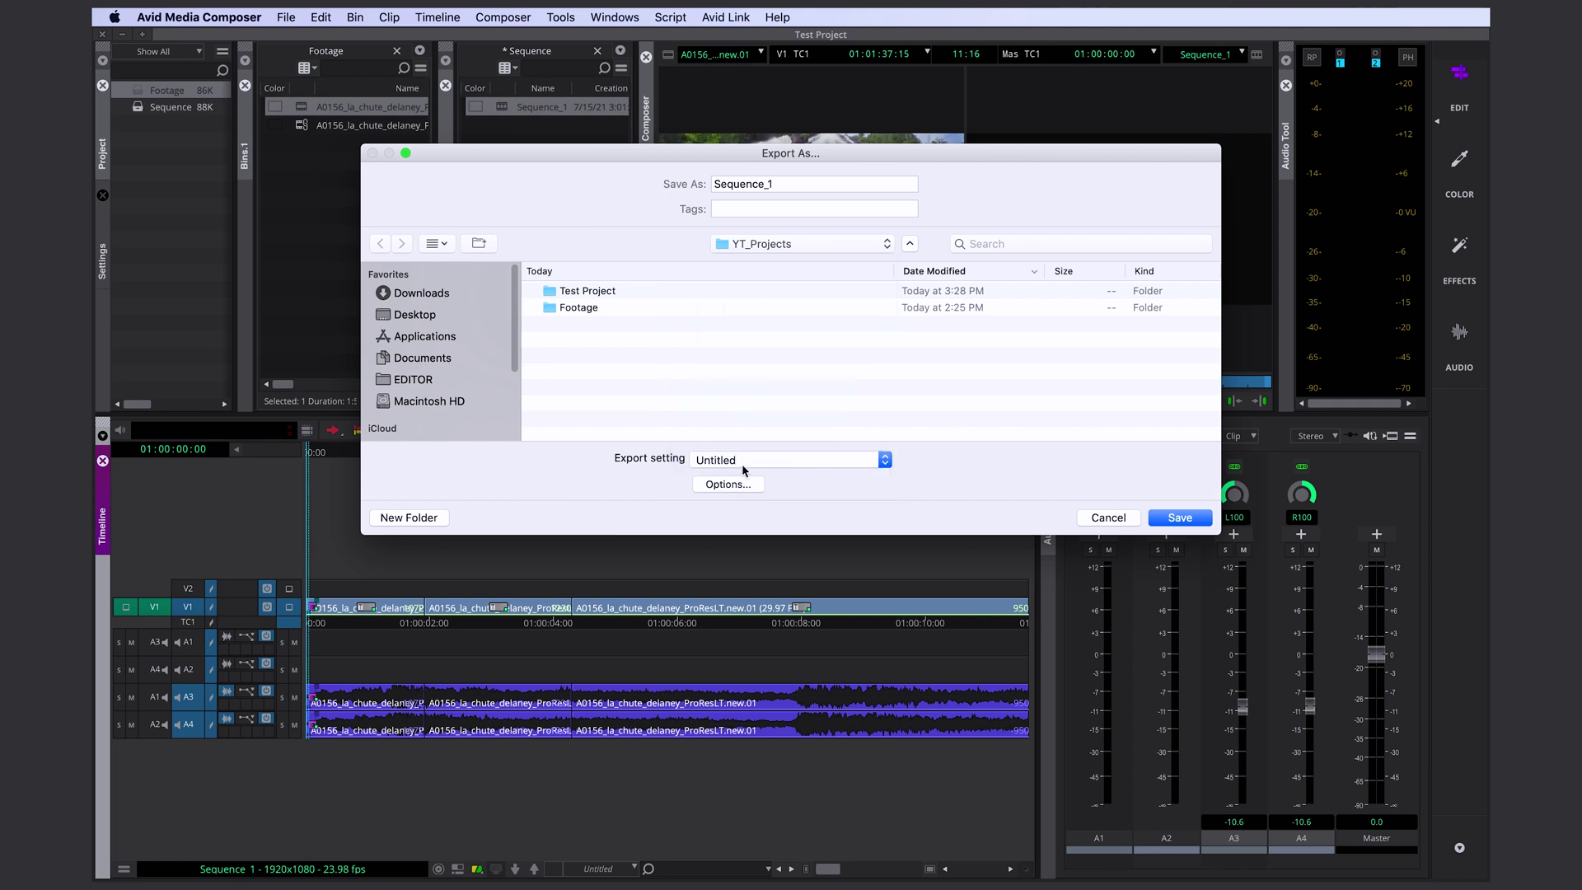
left_click(728, 486)
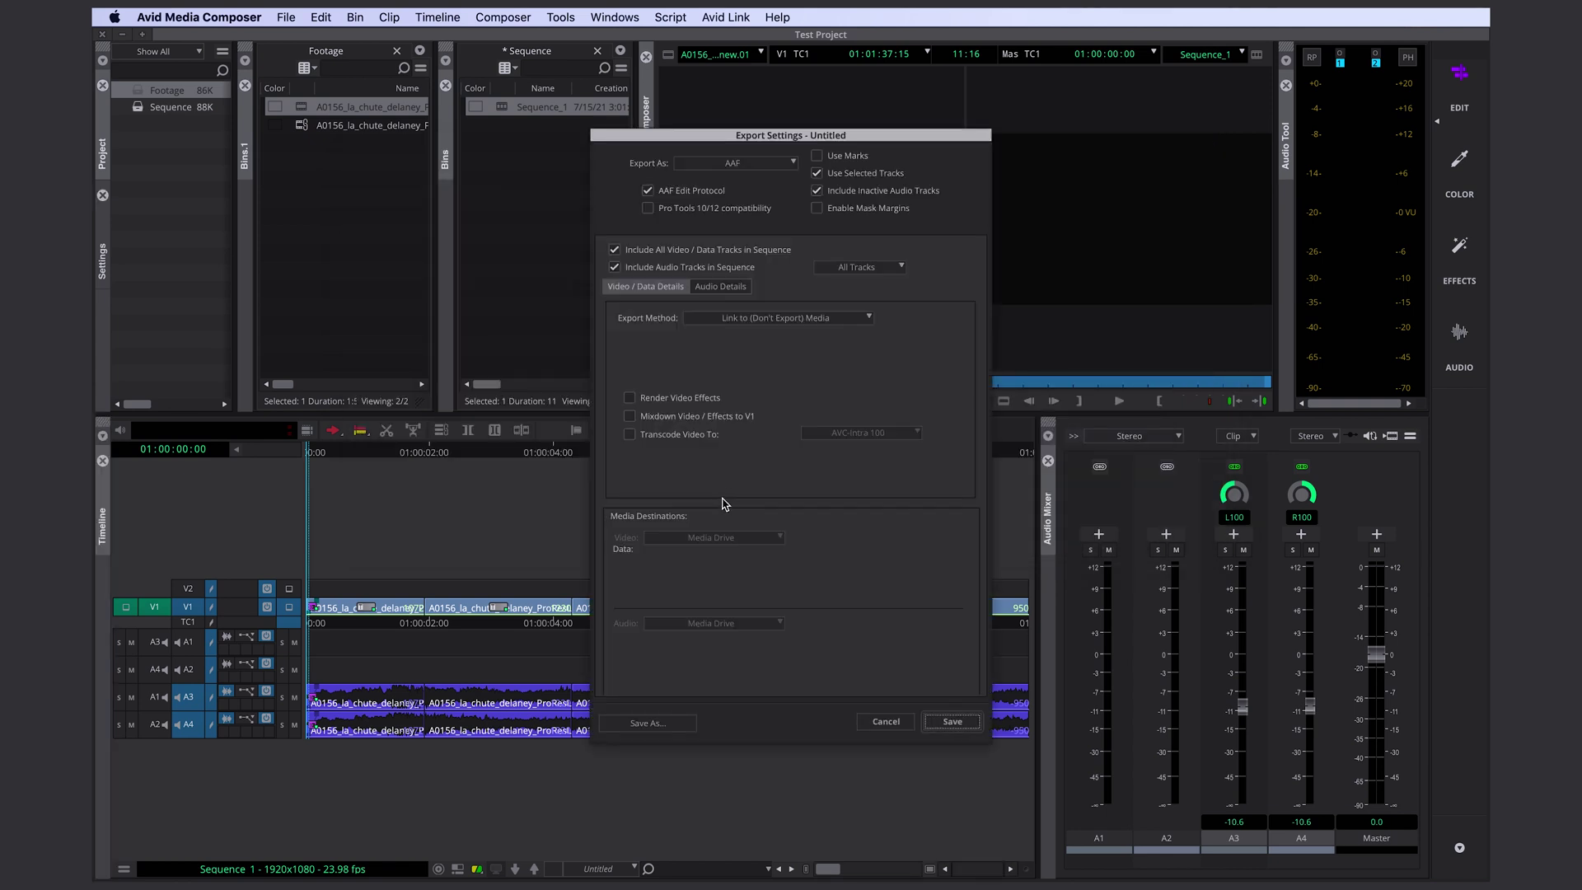
left_click(733, 162)
left_click(704, 425)
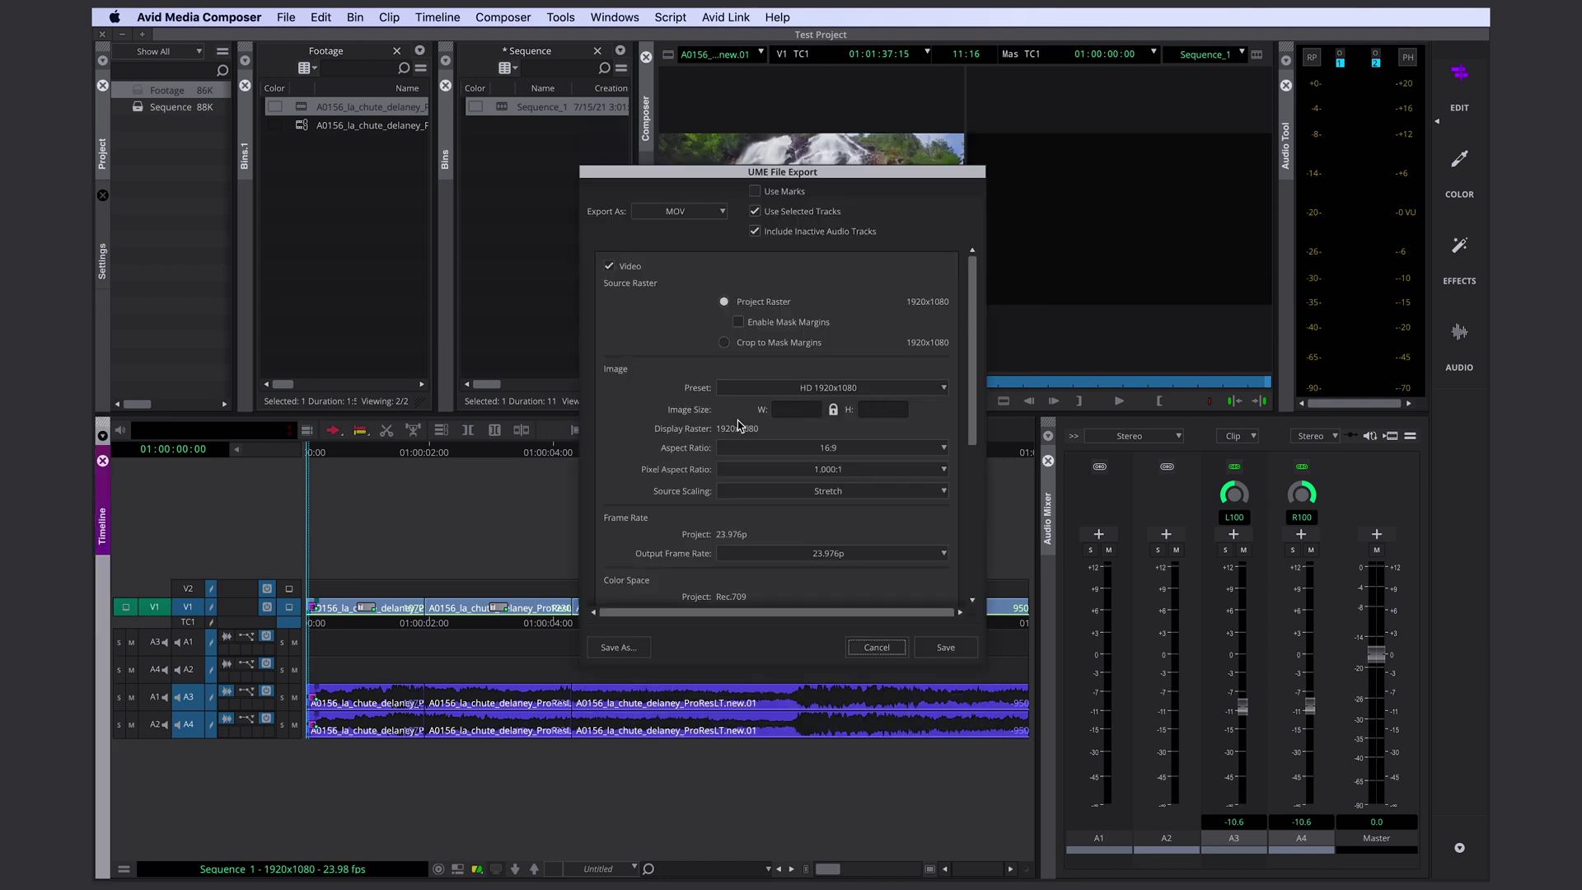
left_click_drag(969, 396, 972, 557)
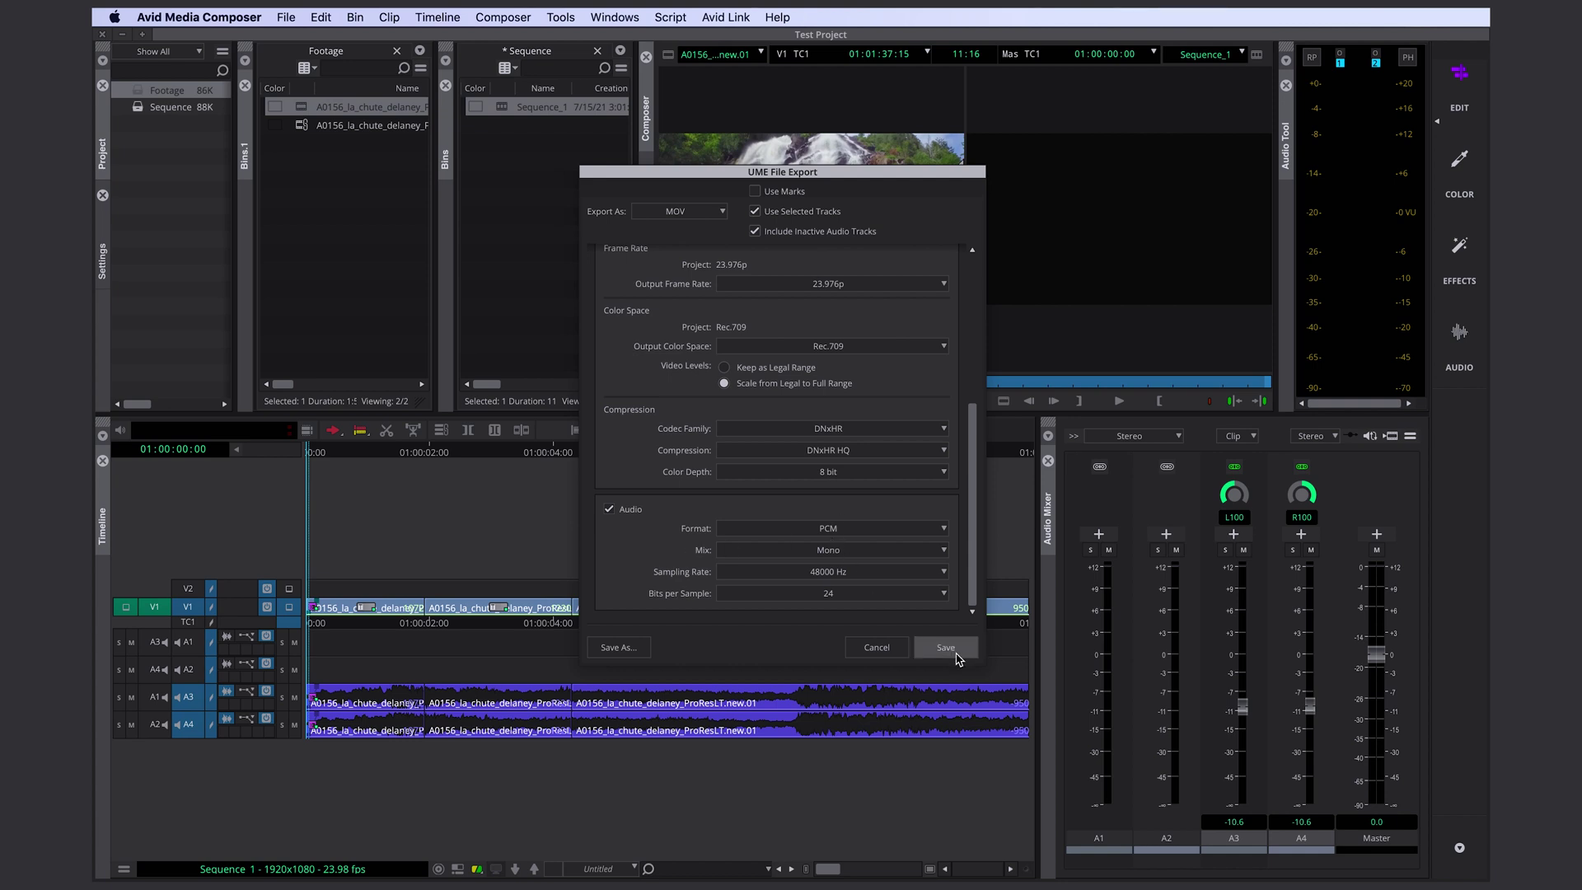
left_click_drag(974, 591, 973, 394)
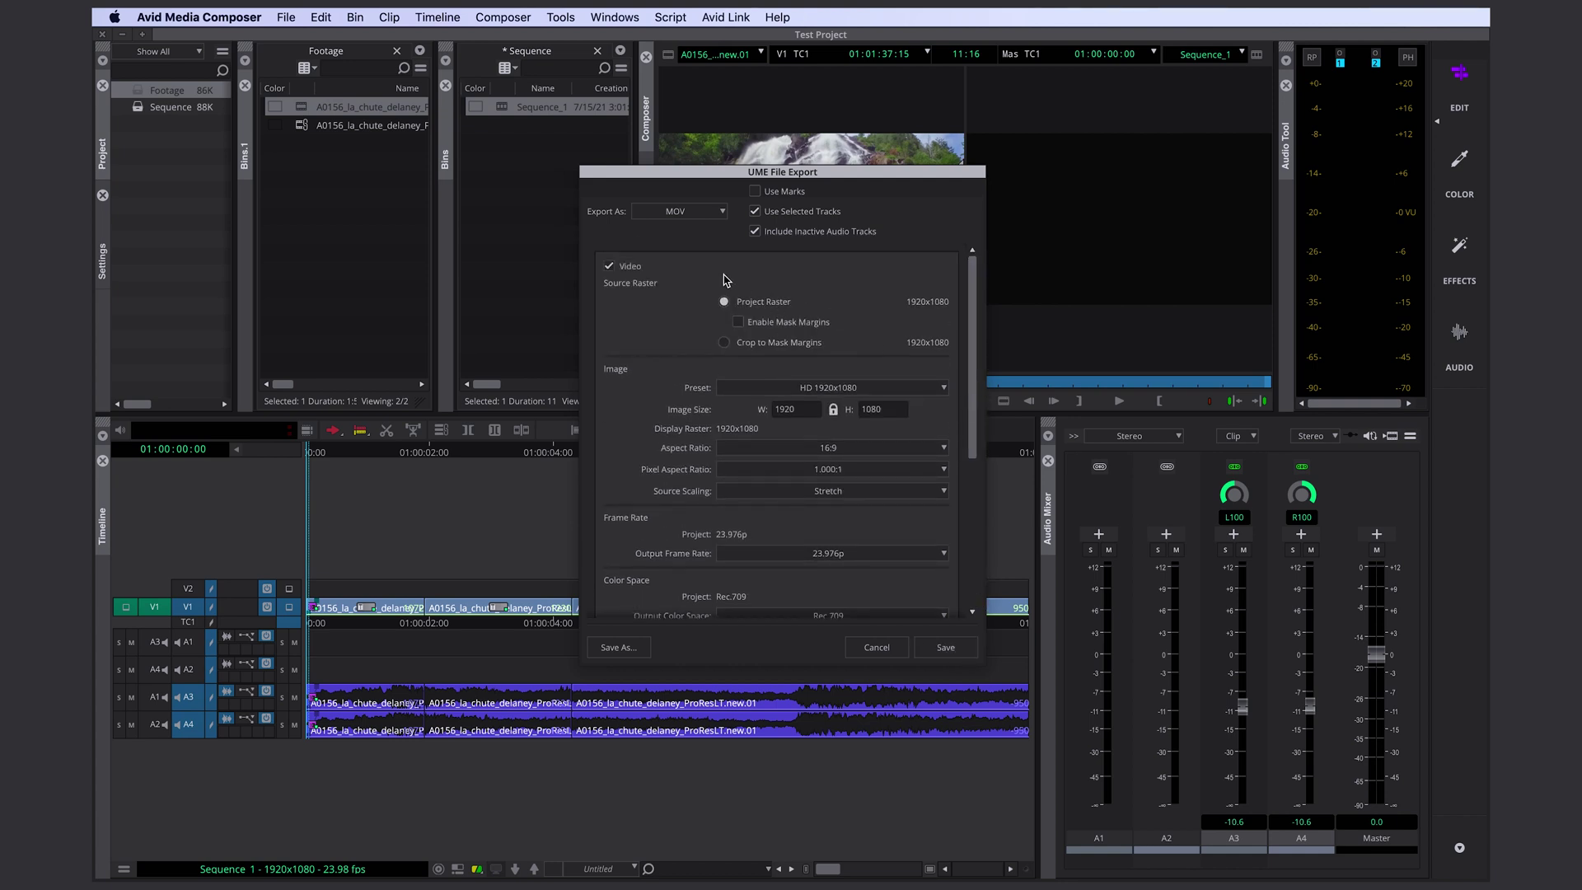
scroll(663, 489, "down", 1)
scroll(668, 419, "down", 1)
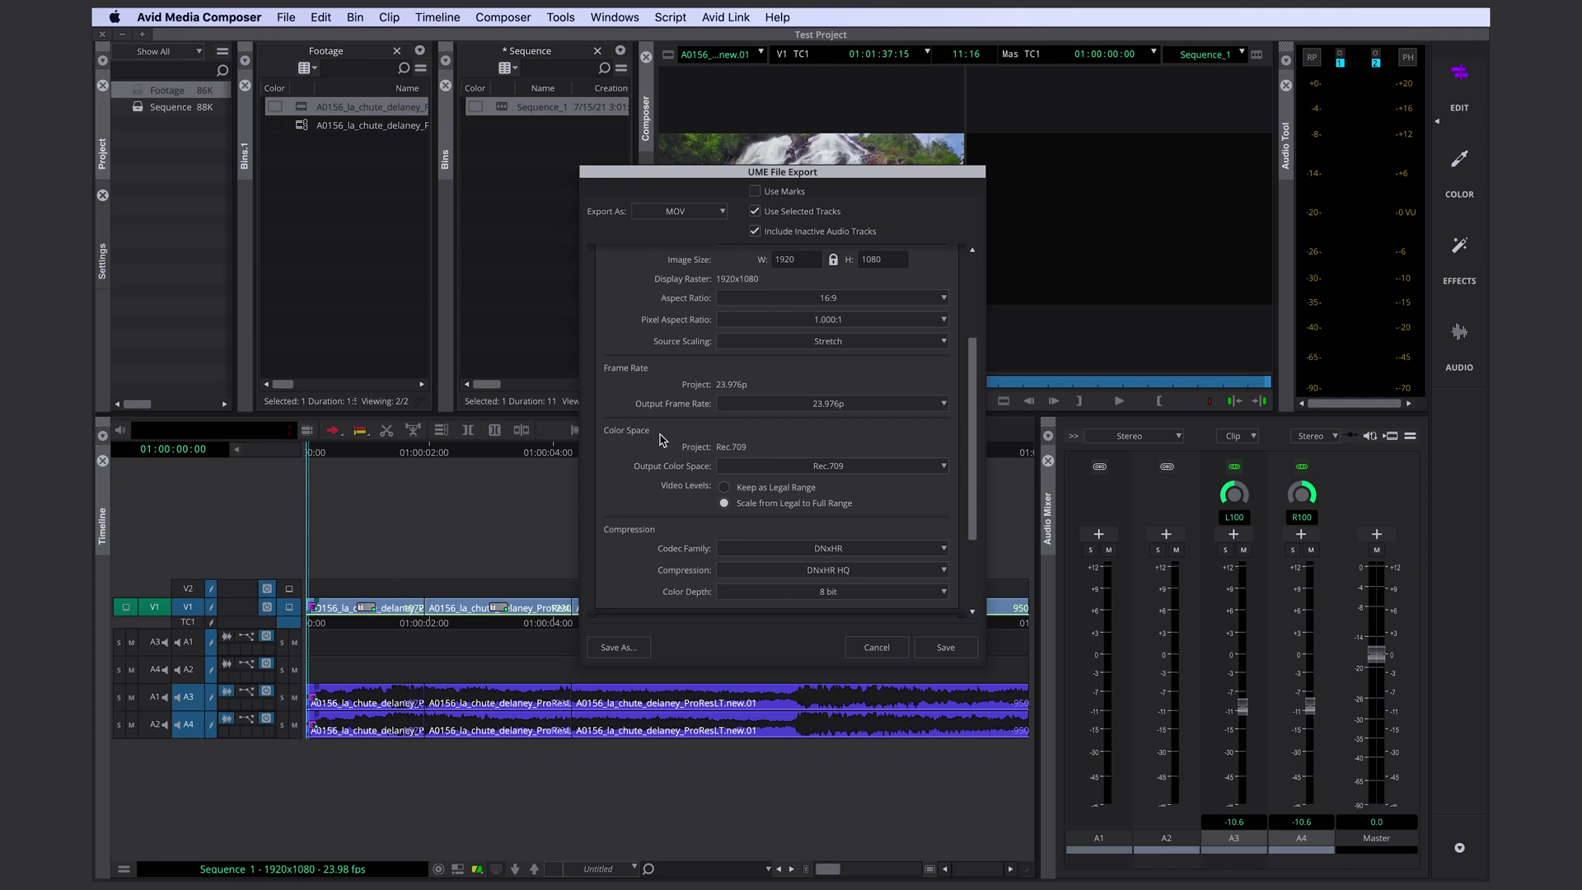
scroll(700, 416, "down", 1)
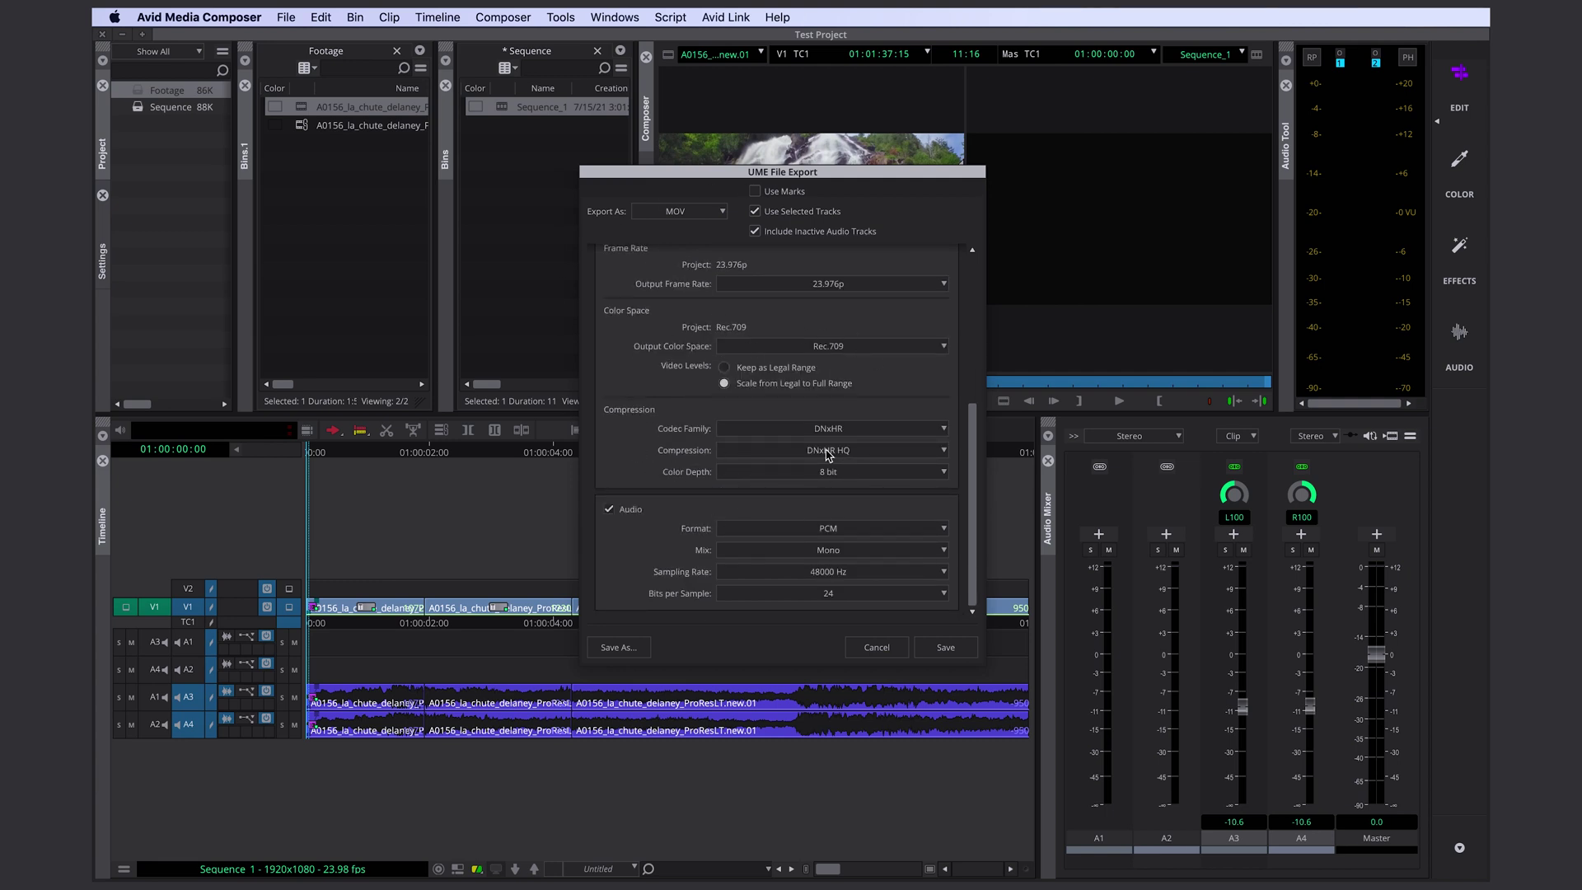
Step: Save the export setting and export Sequence_1 to YT_Projects
left_click(609, 647)
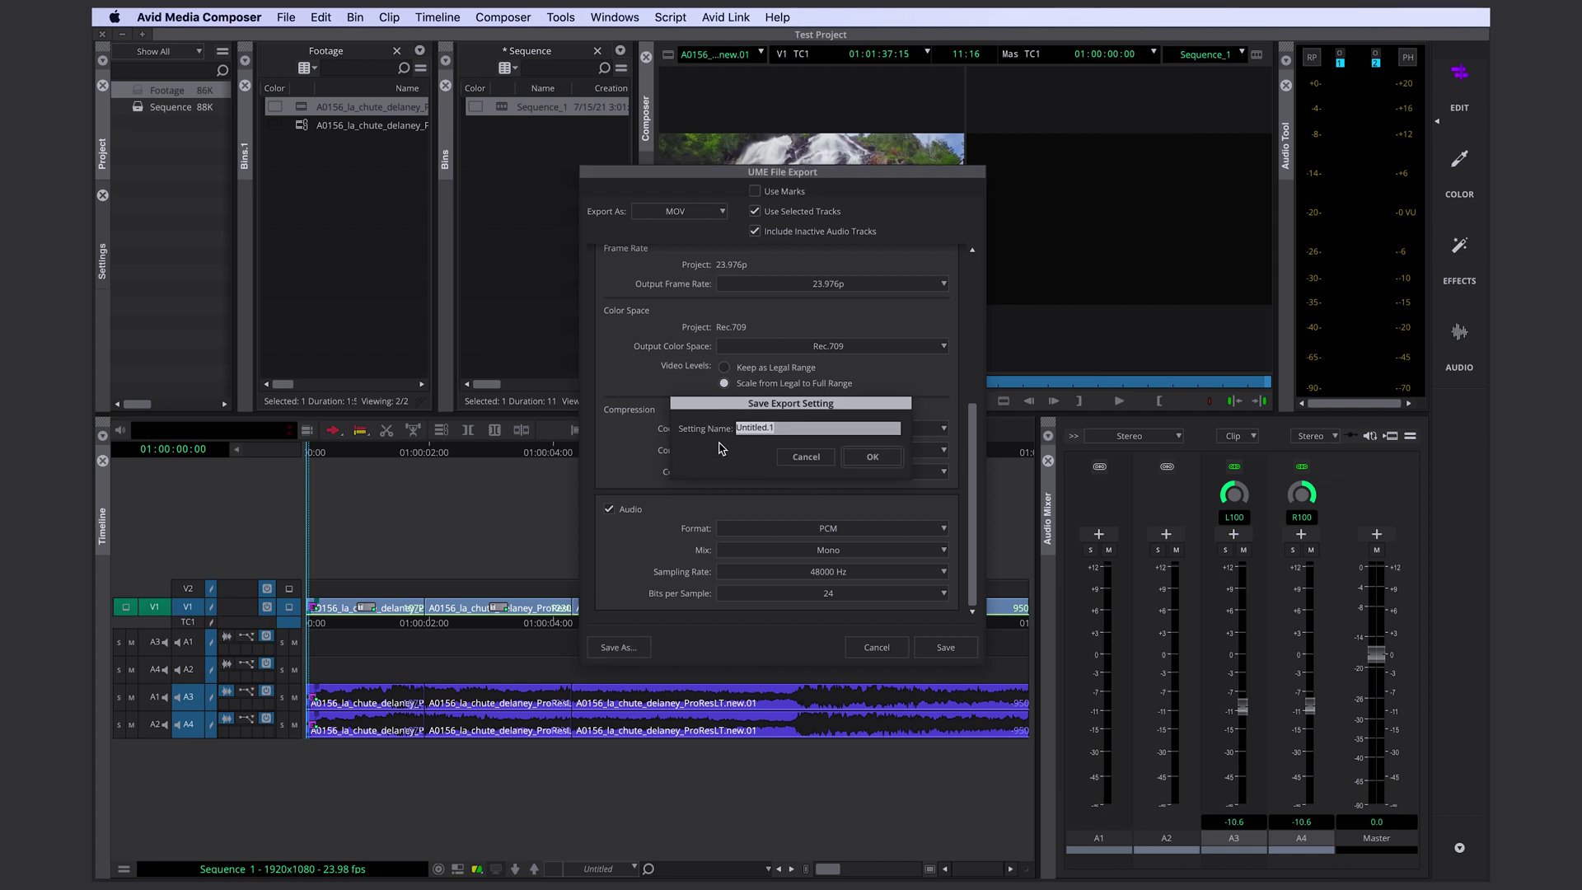
left_click(806, 456)
left_click(946, 648)
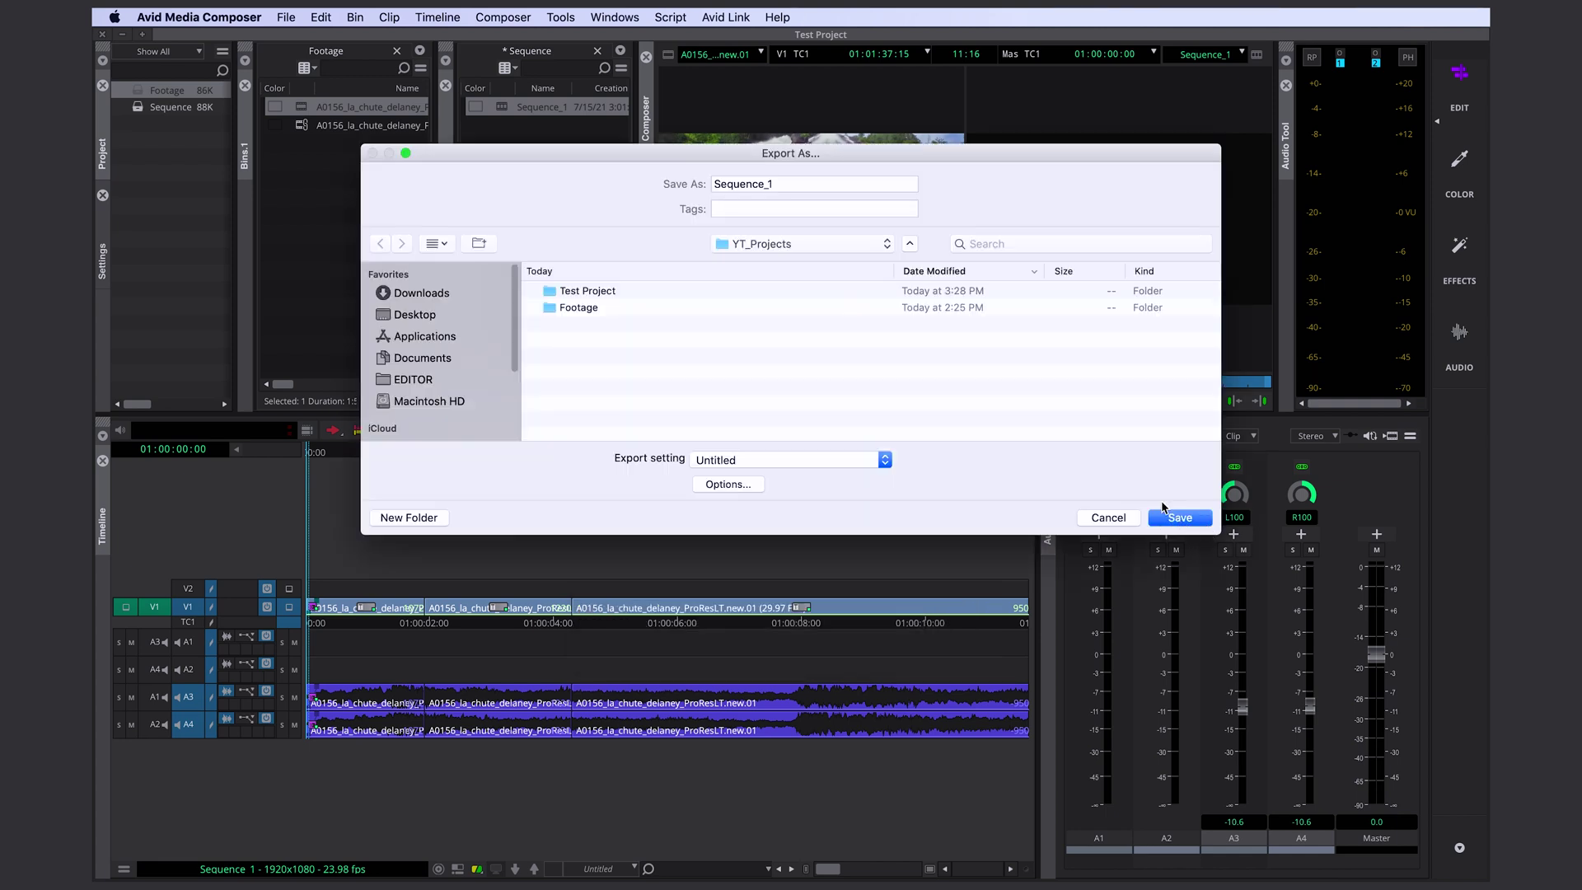
left_click(1166, 521)
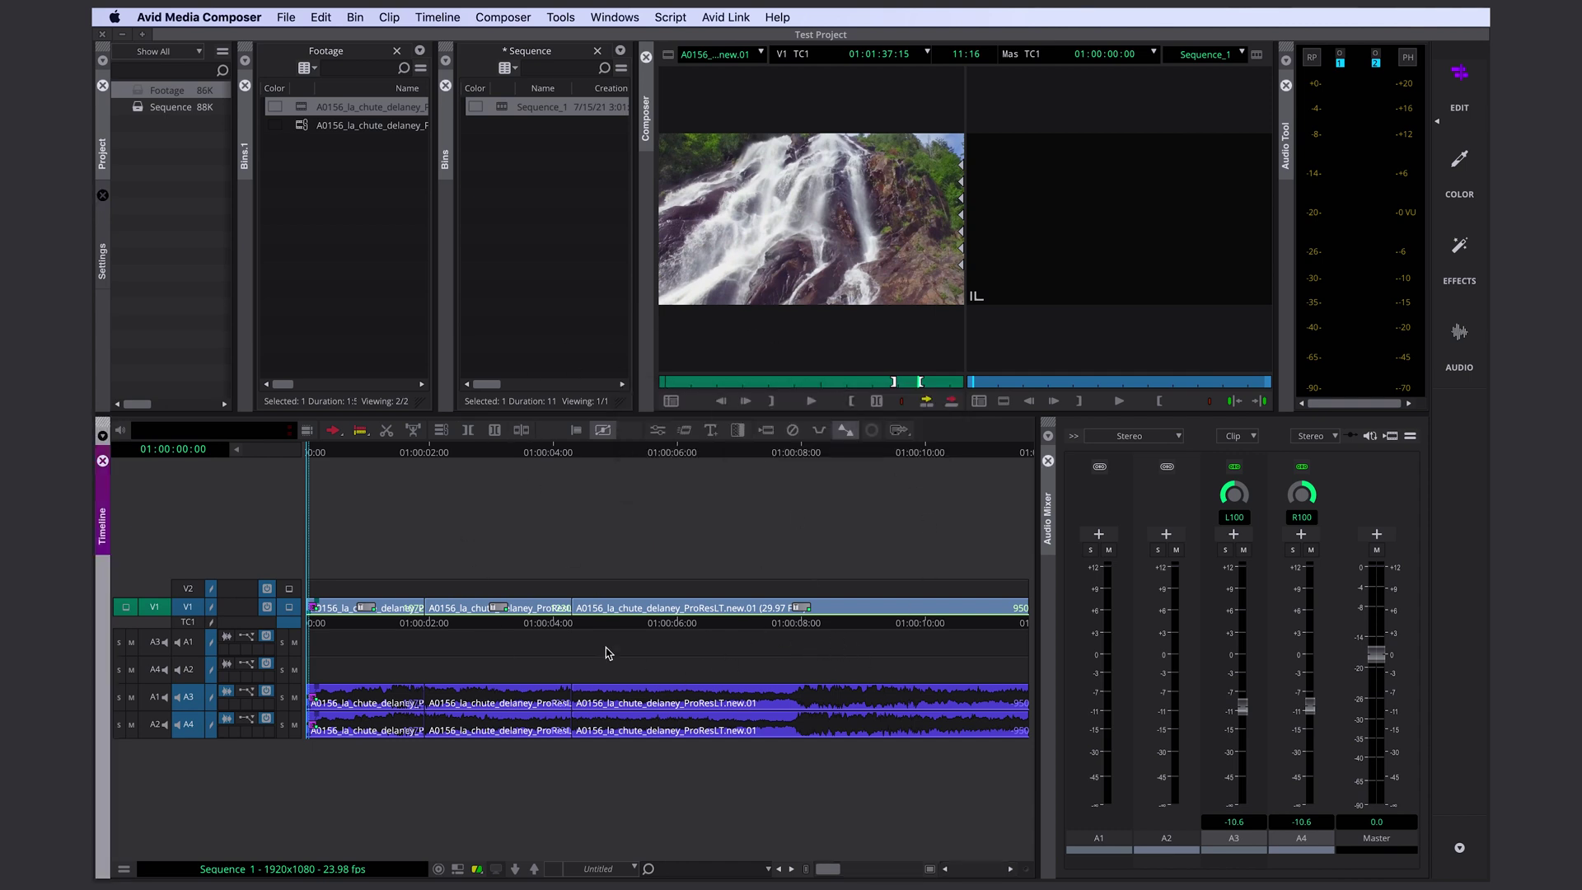
Step: Map Go to Next Event onto the S key using Keyboard settings and the Command Palette
left_click(102, 261)
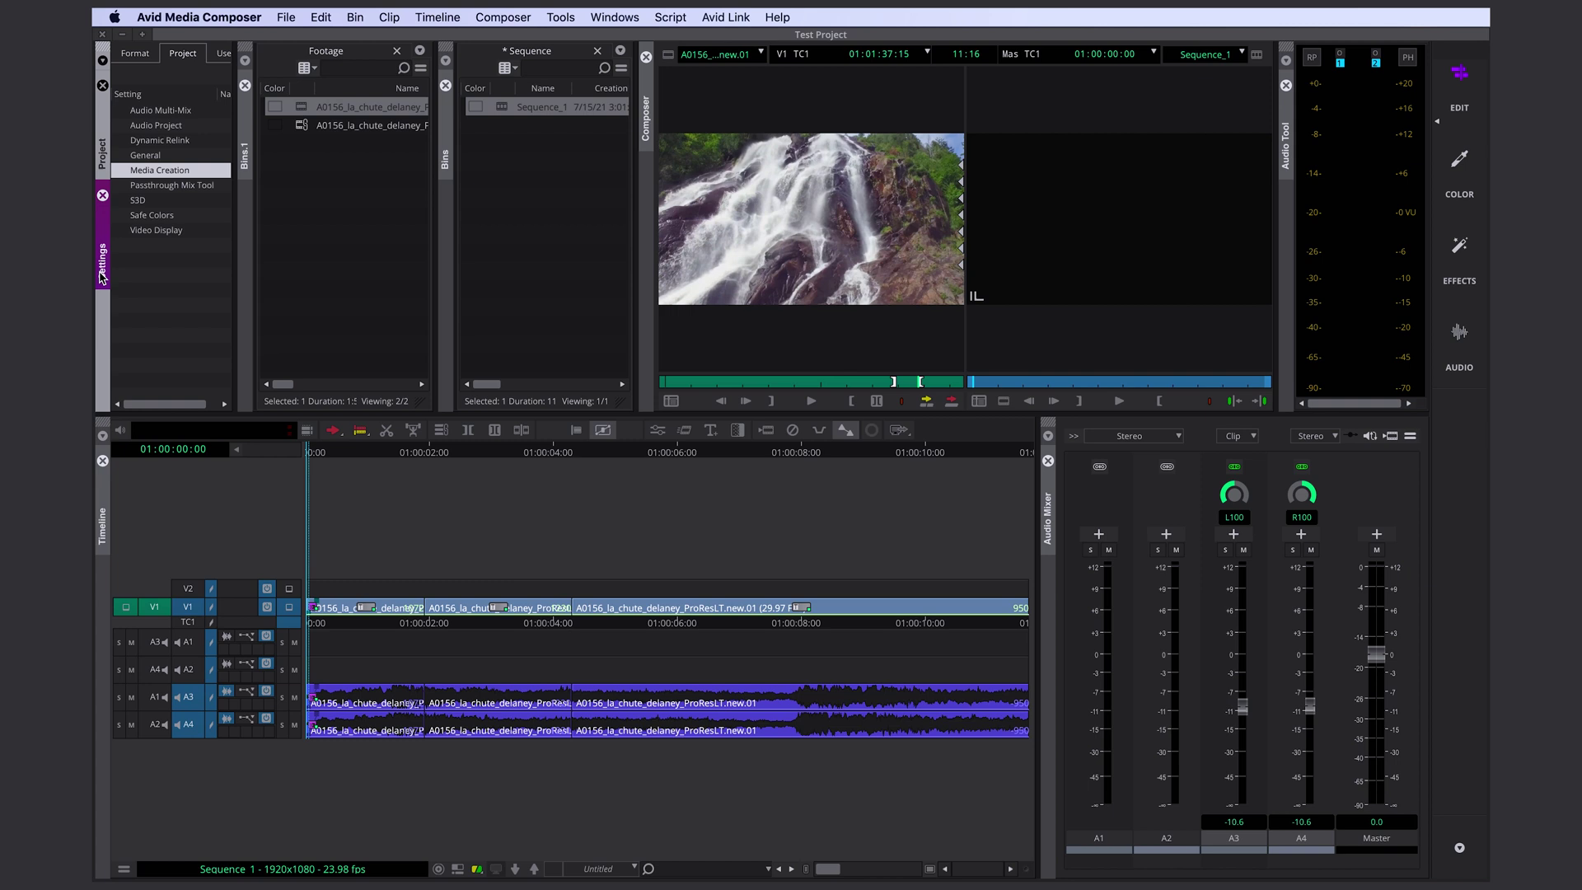
scroll(164, 132, "down", 5)
scroll(161, 133, "down", 5)
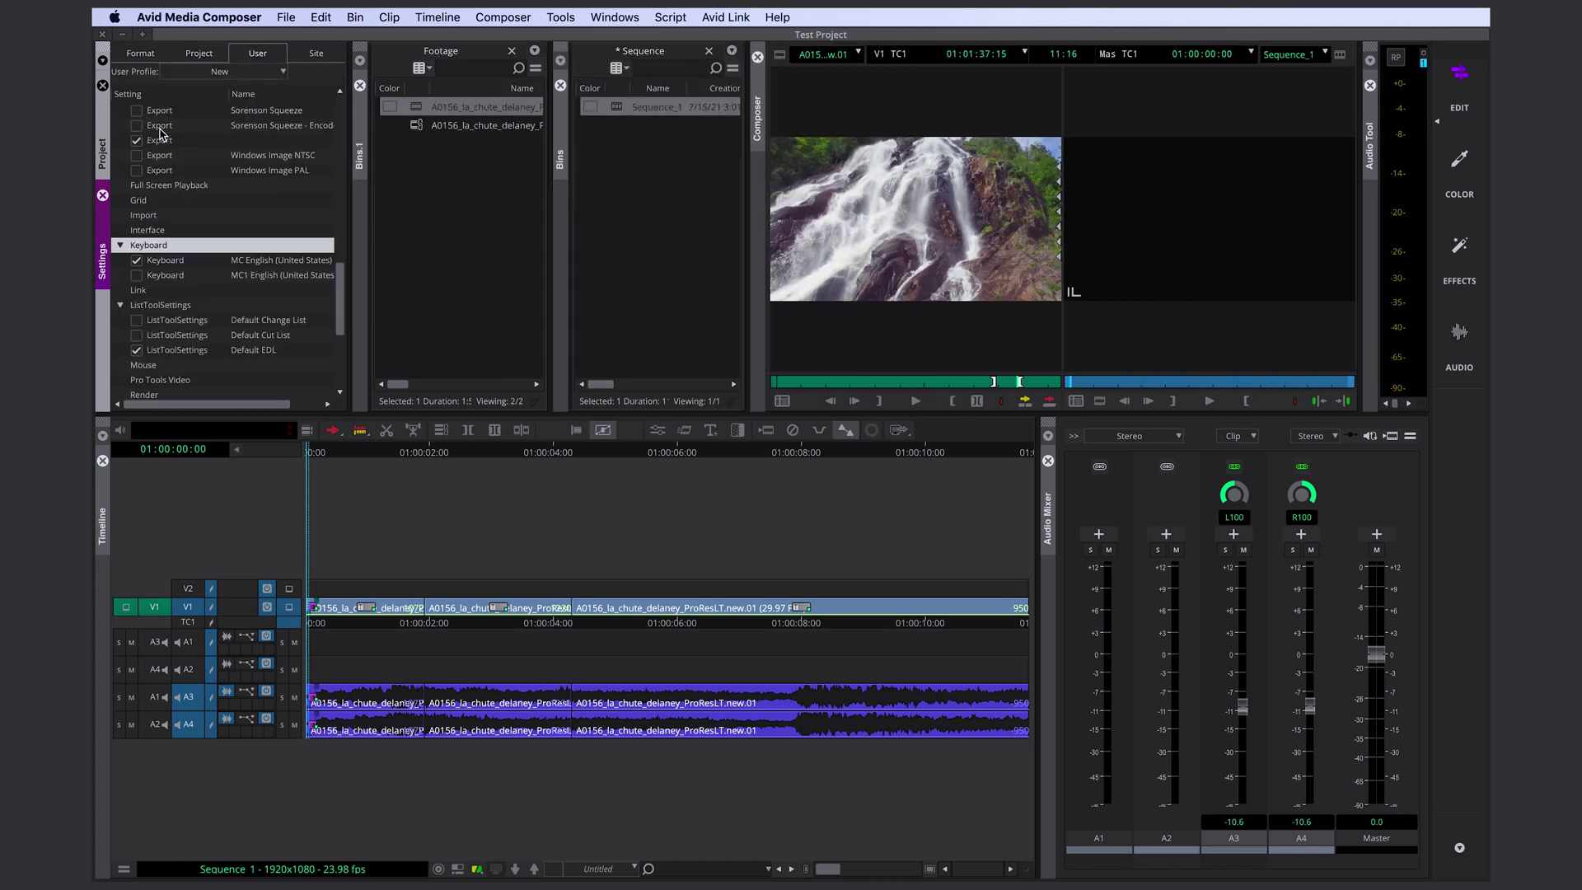
double_click(158, 261)
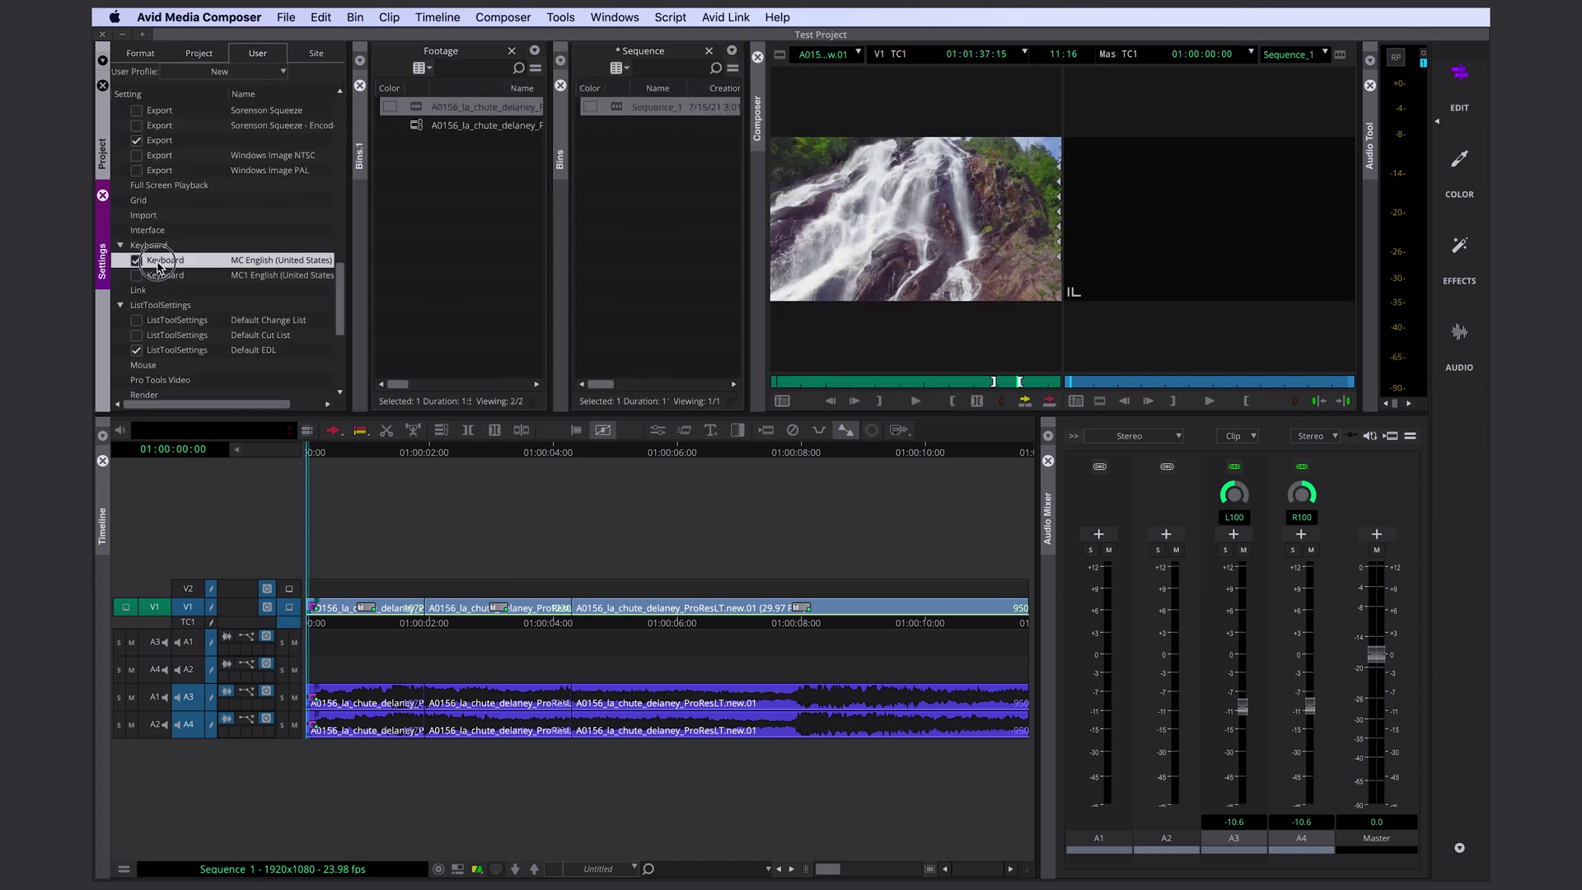
left_click(564, 25)
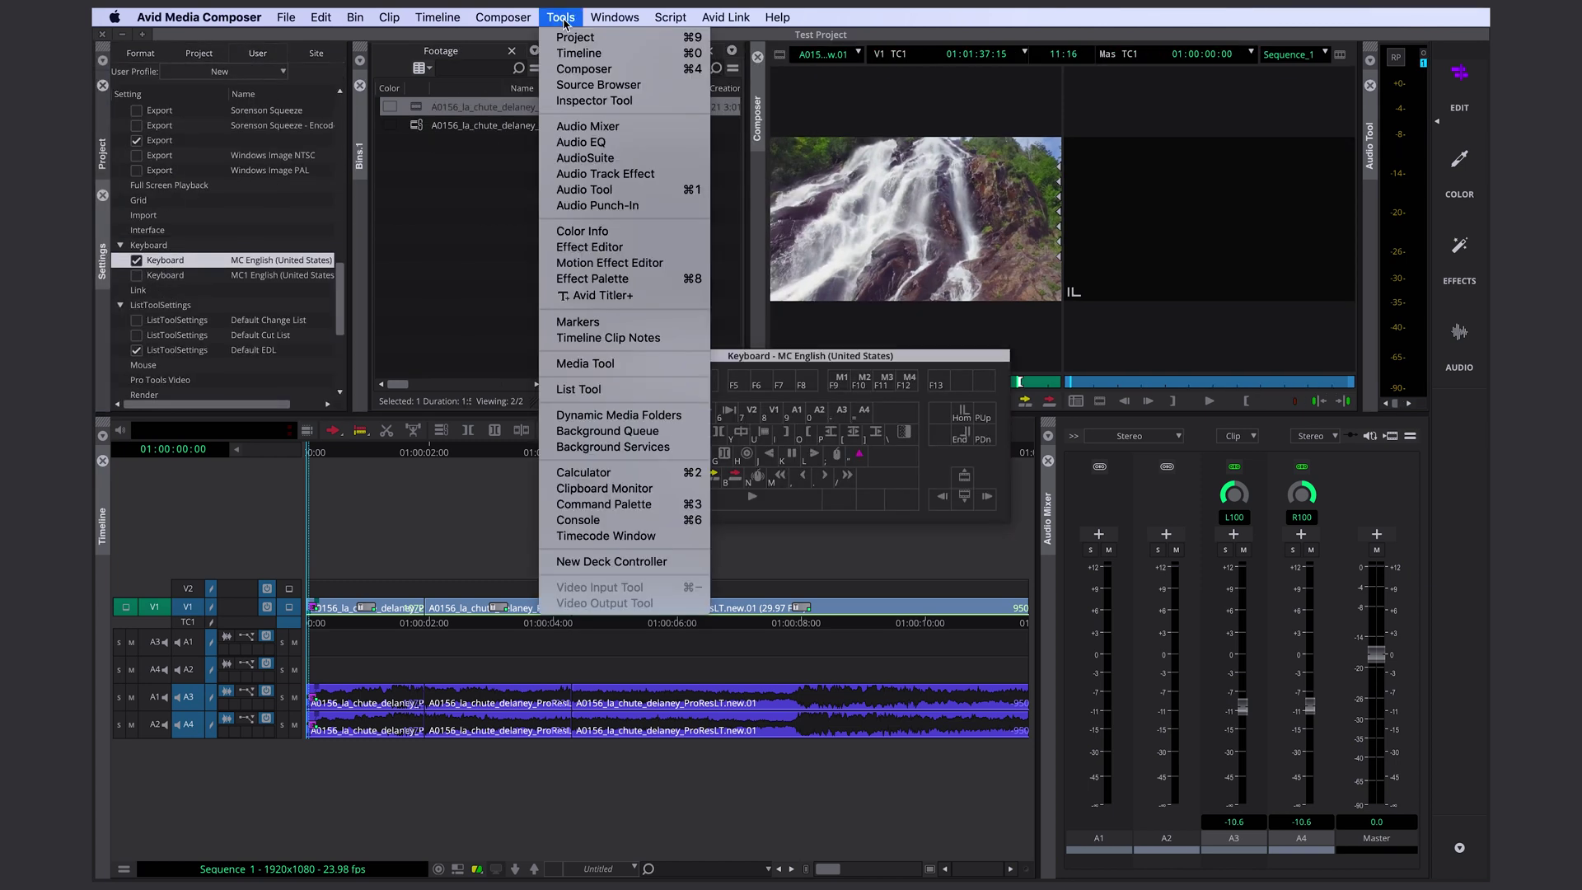
left_click(653, 508)
left_click_drag(867, 424, 517, 160)
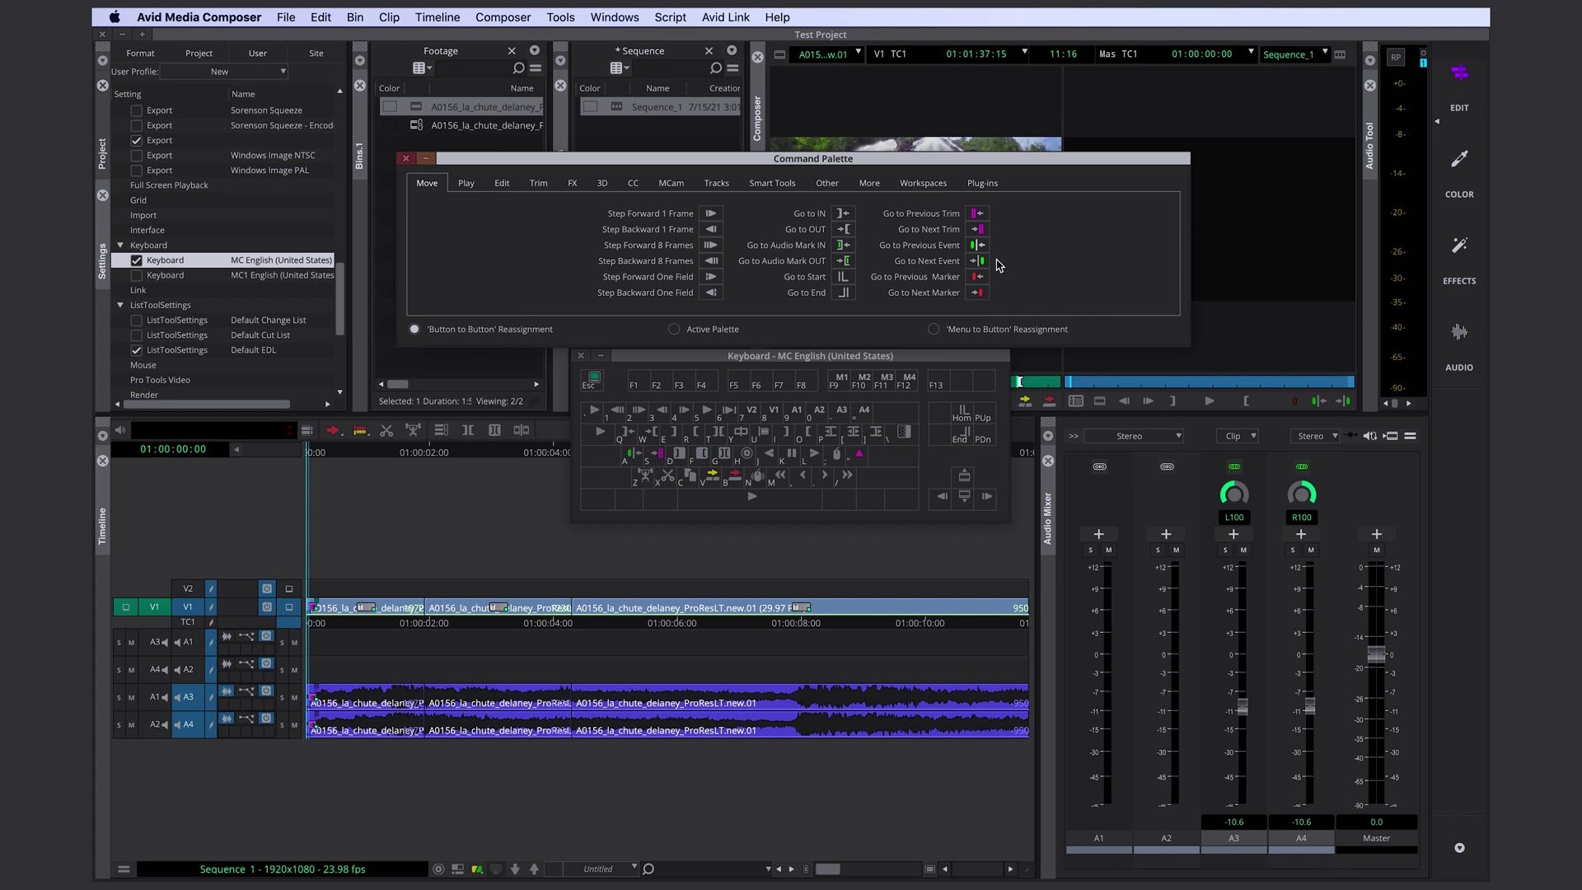
left_click_drag(981, 260, 659, 459)
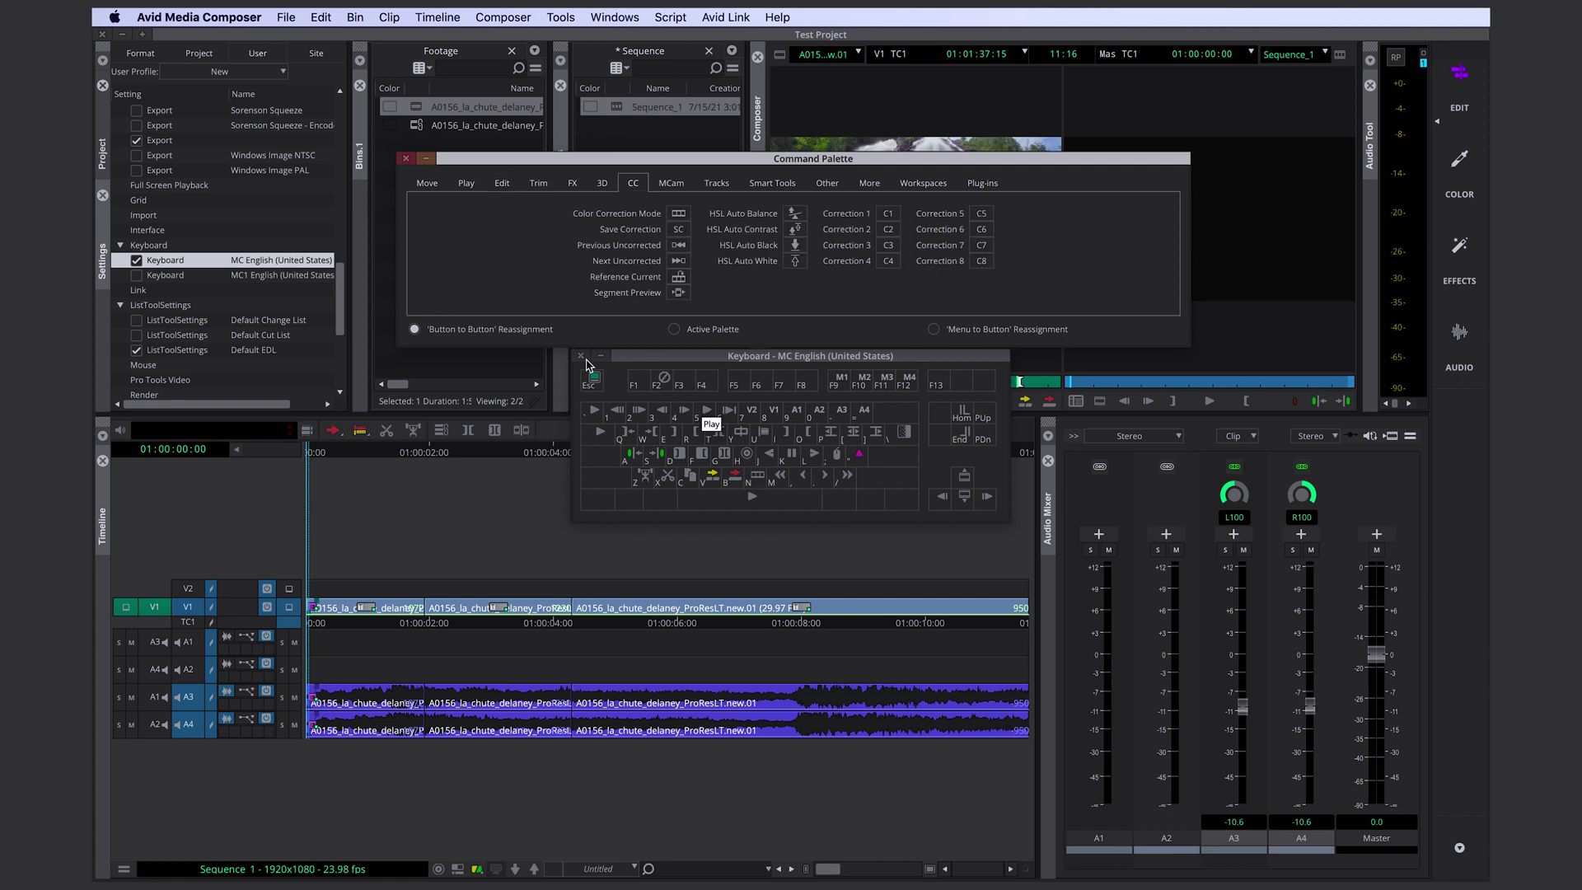
left_click(581, 355)
left_click(406, 158)
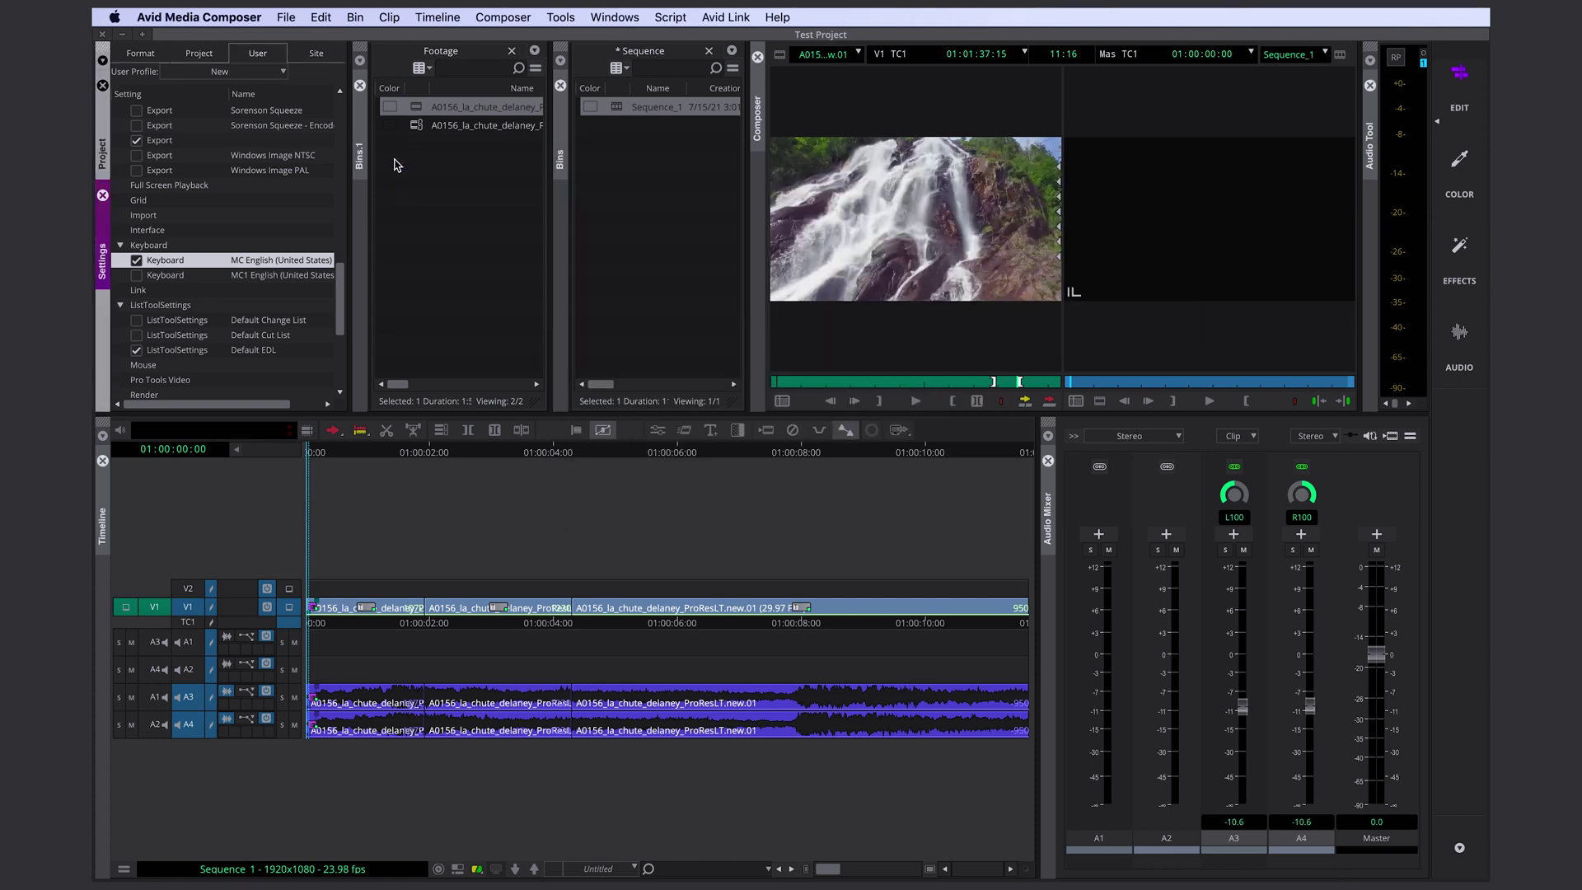
Step: Add a new Test Project Bin and a new untitled folder to the project
left_click(102, 151)
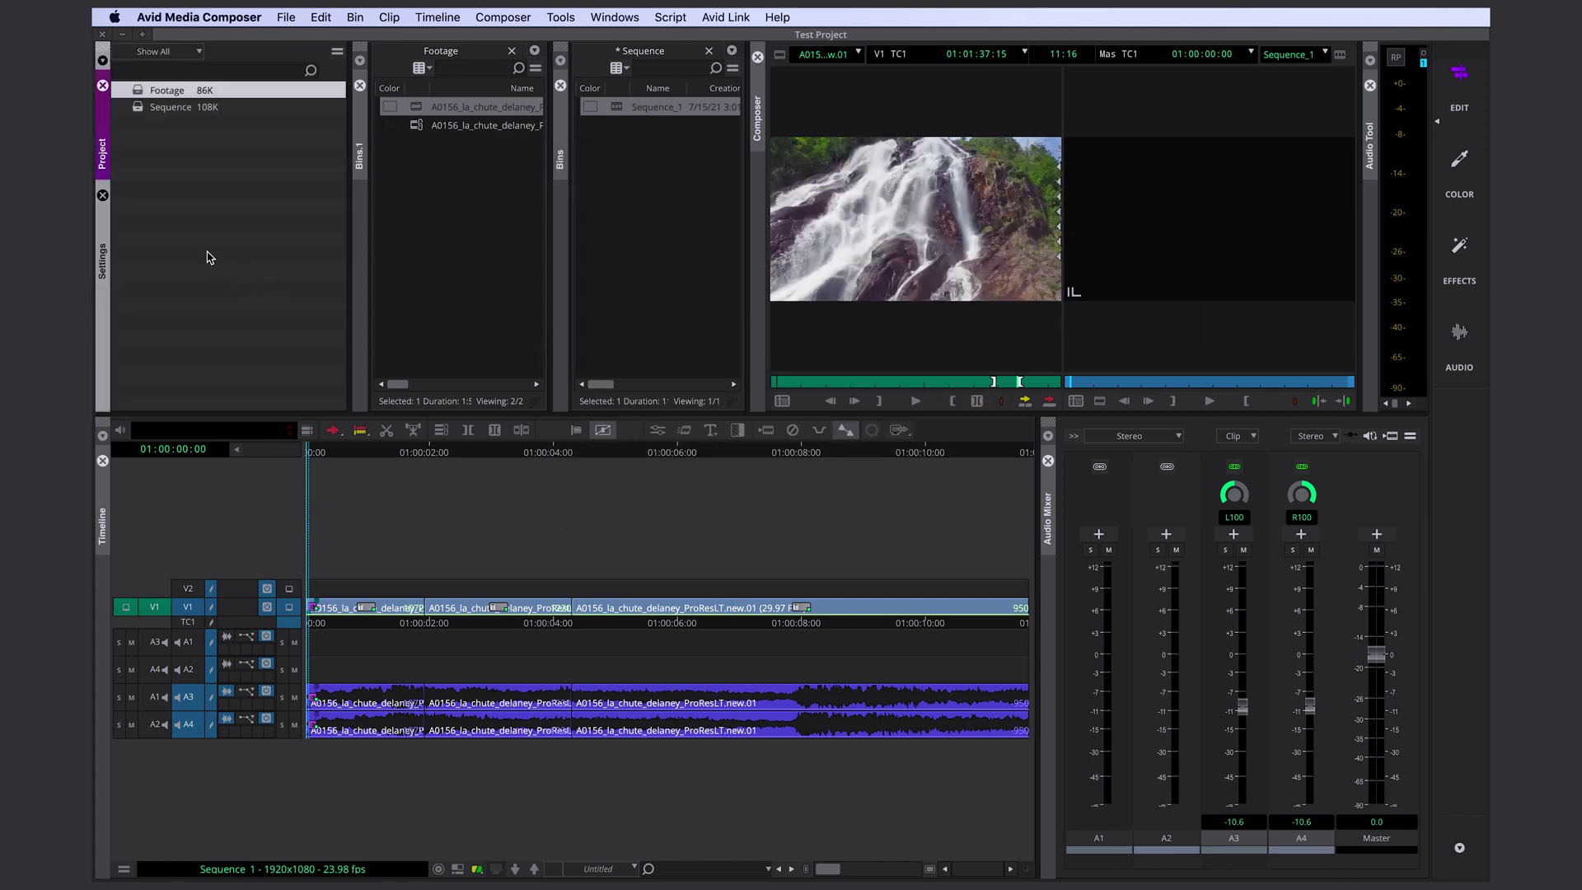
right_click(150, 175)
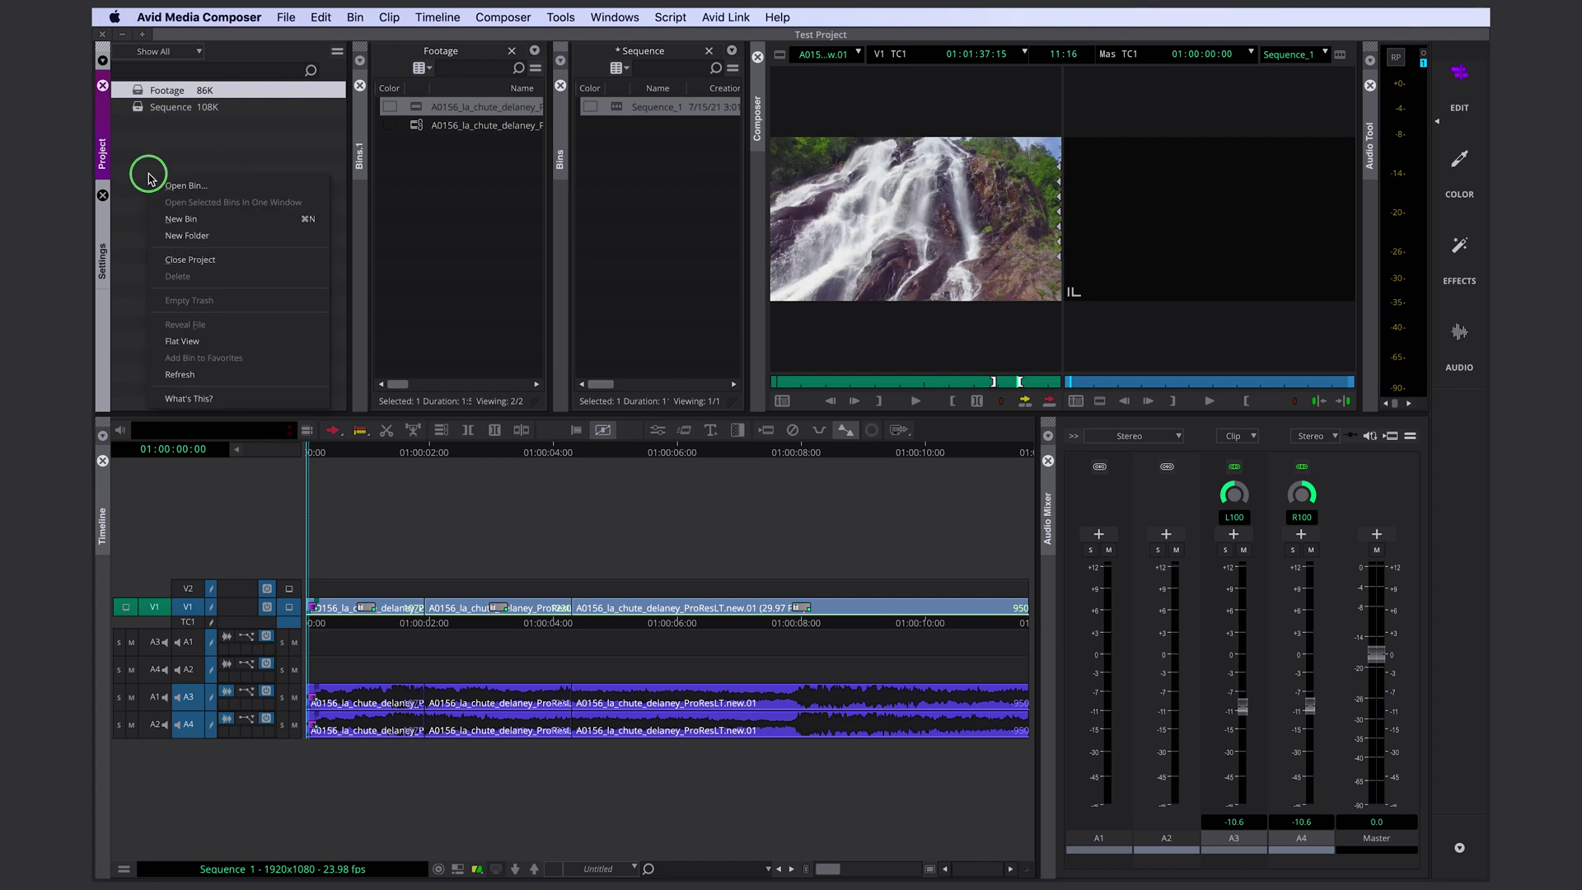
left_click(226, 219)
right_click(176, 190)
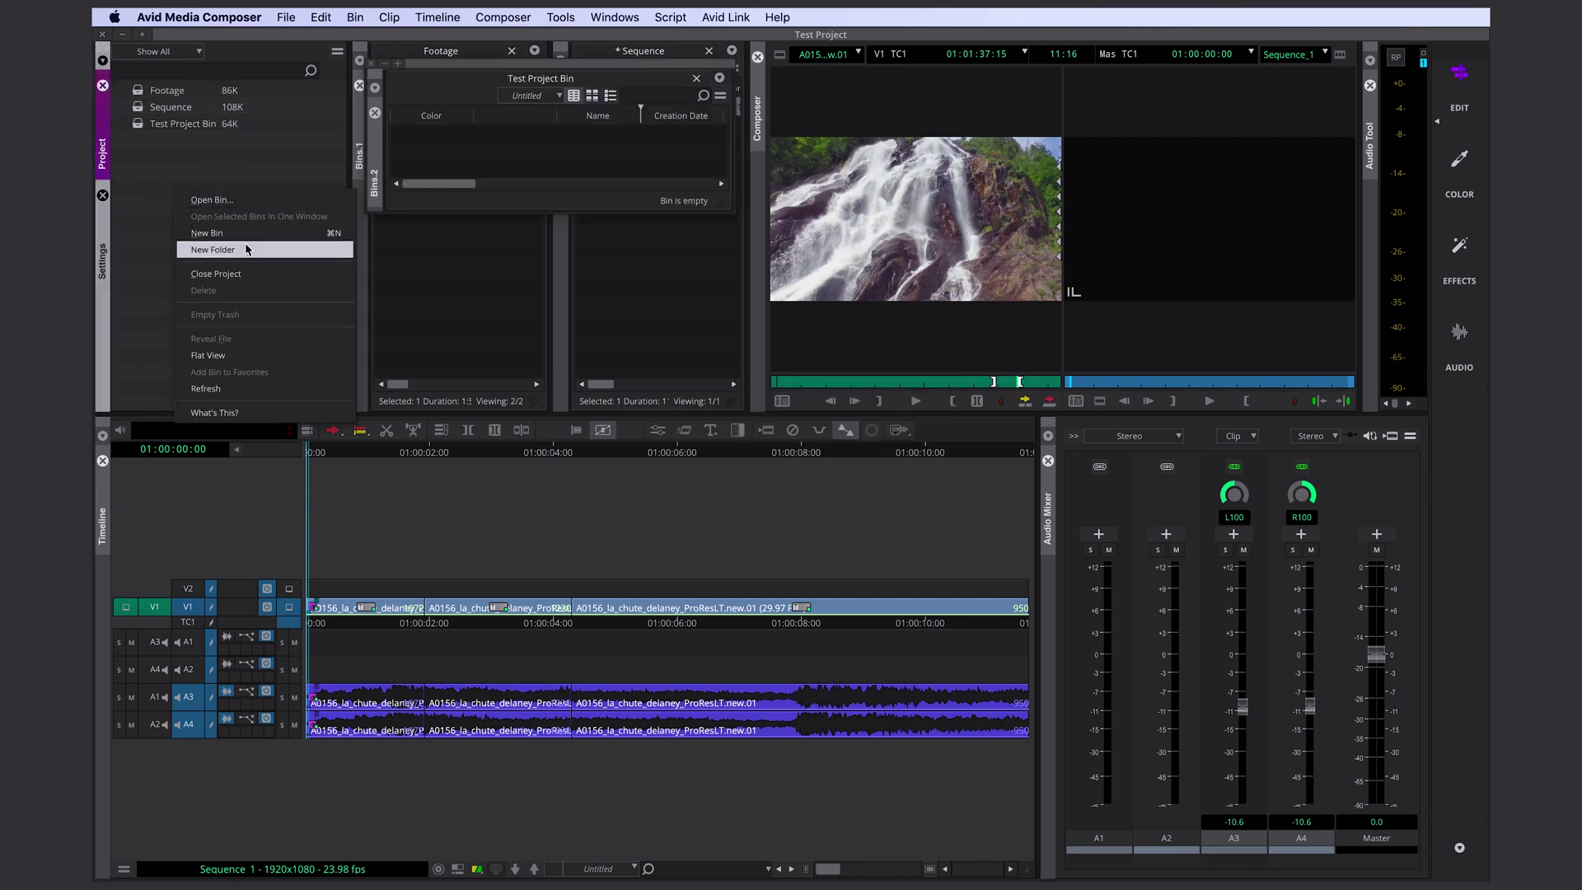
left_click(245, 249)
Step: Move the Sequence and Test Project Bin bins into the untitled folder
left_click(145, 128)
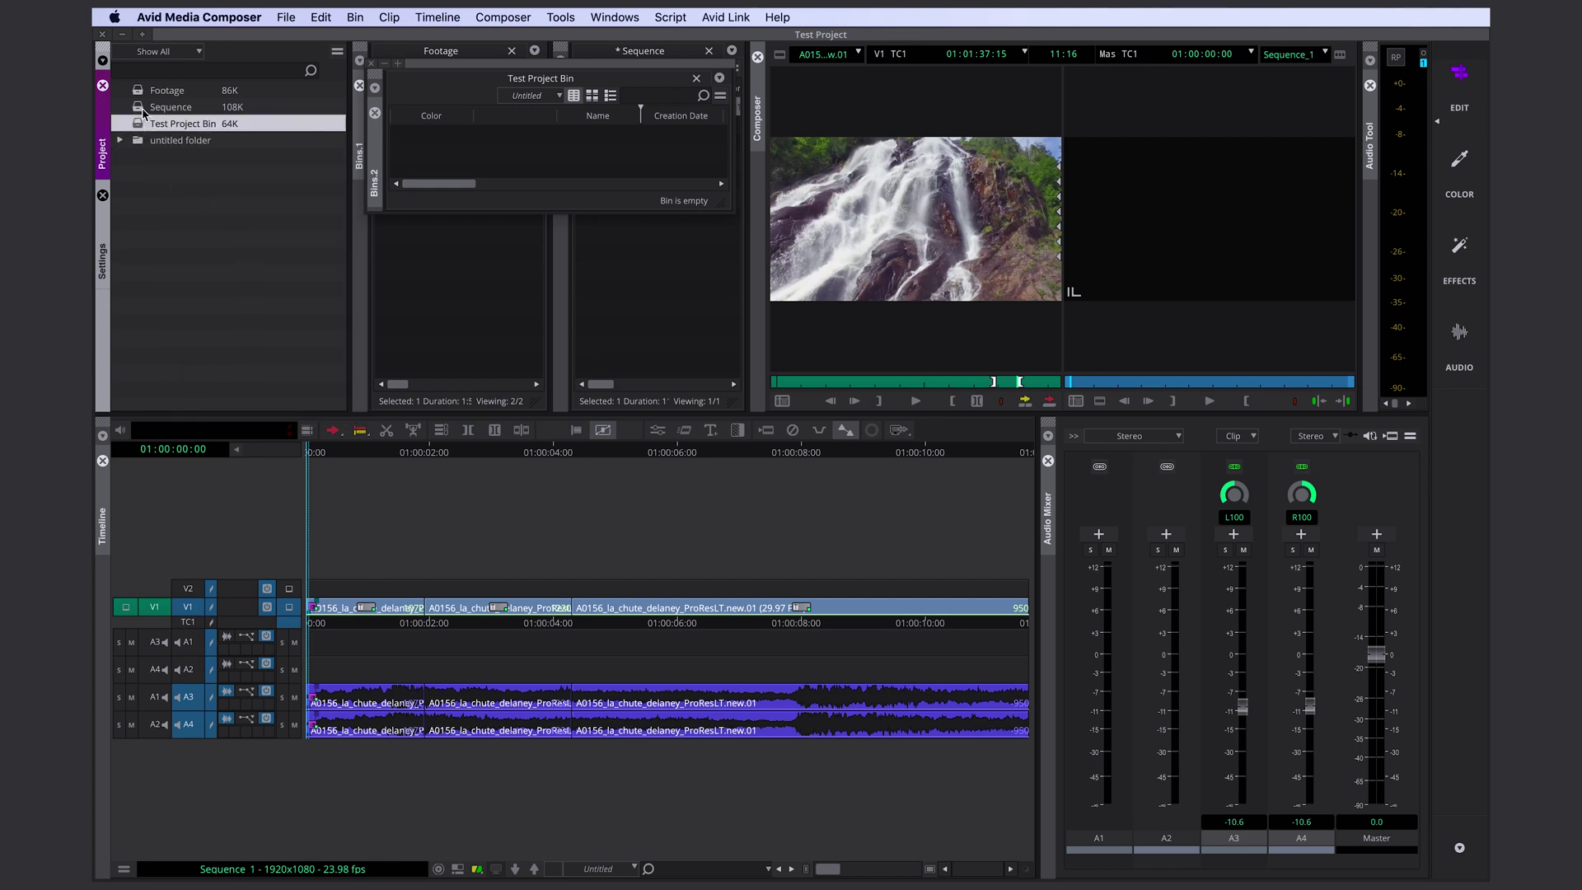
left_click(142, 109, "shift")
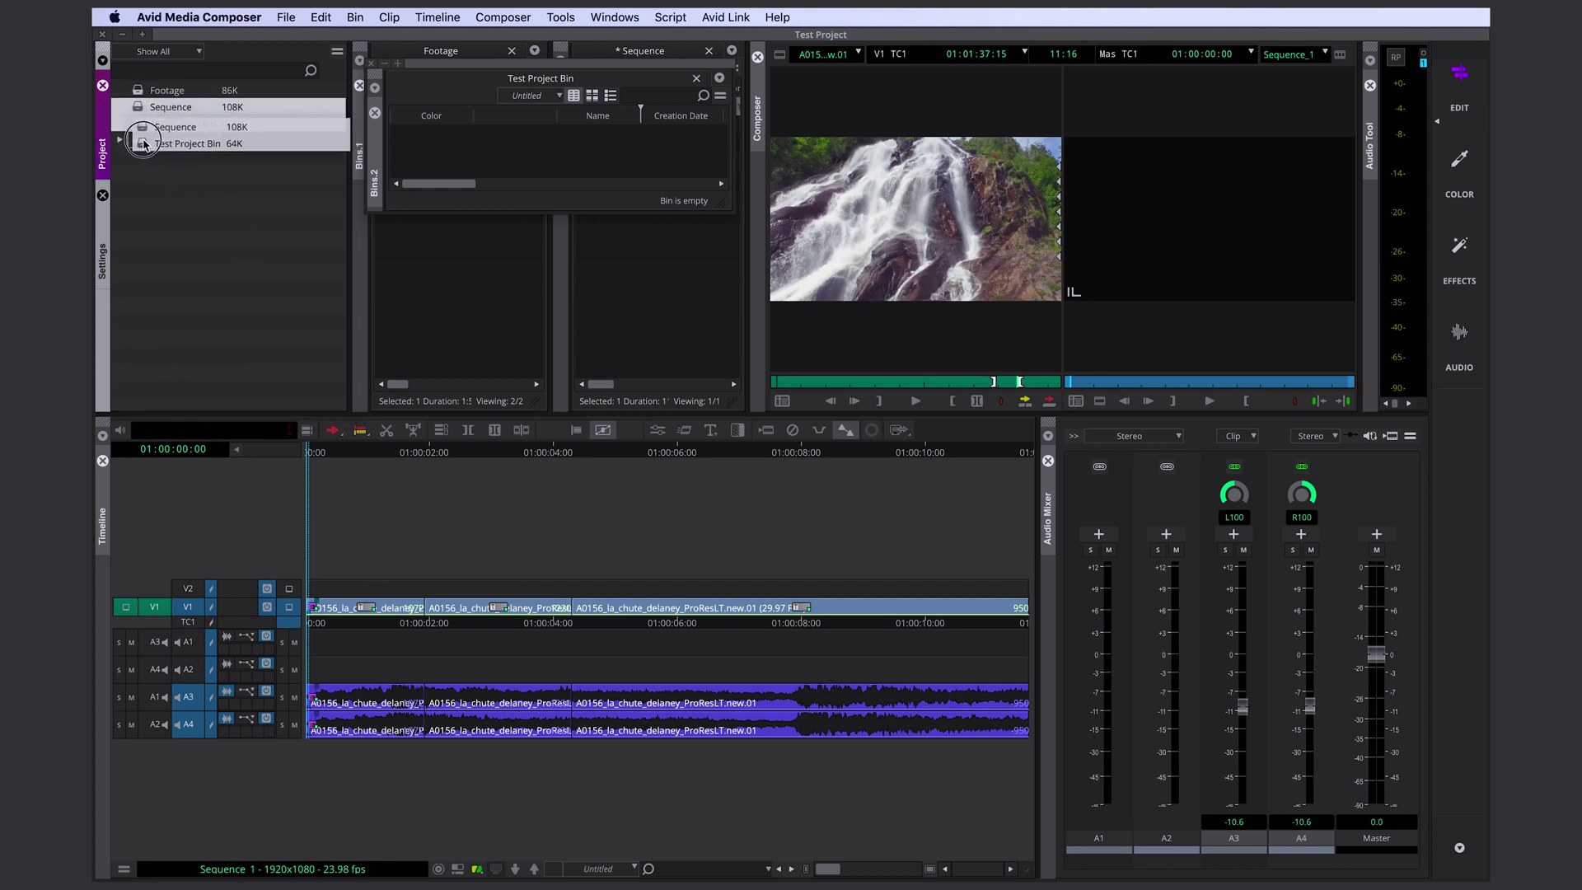
left_click_drag(141, 126, 165, 140)
left_click(122, 107)
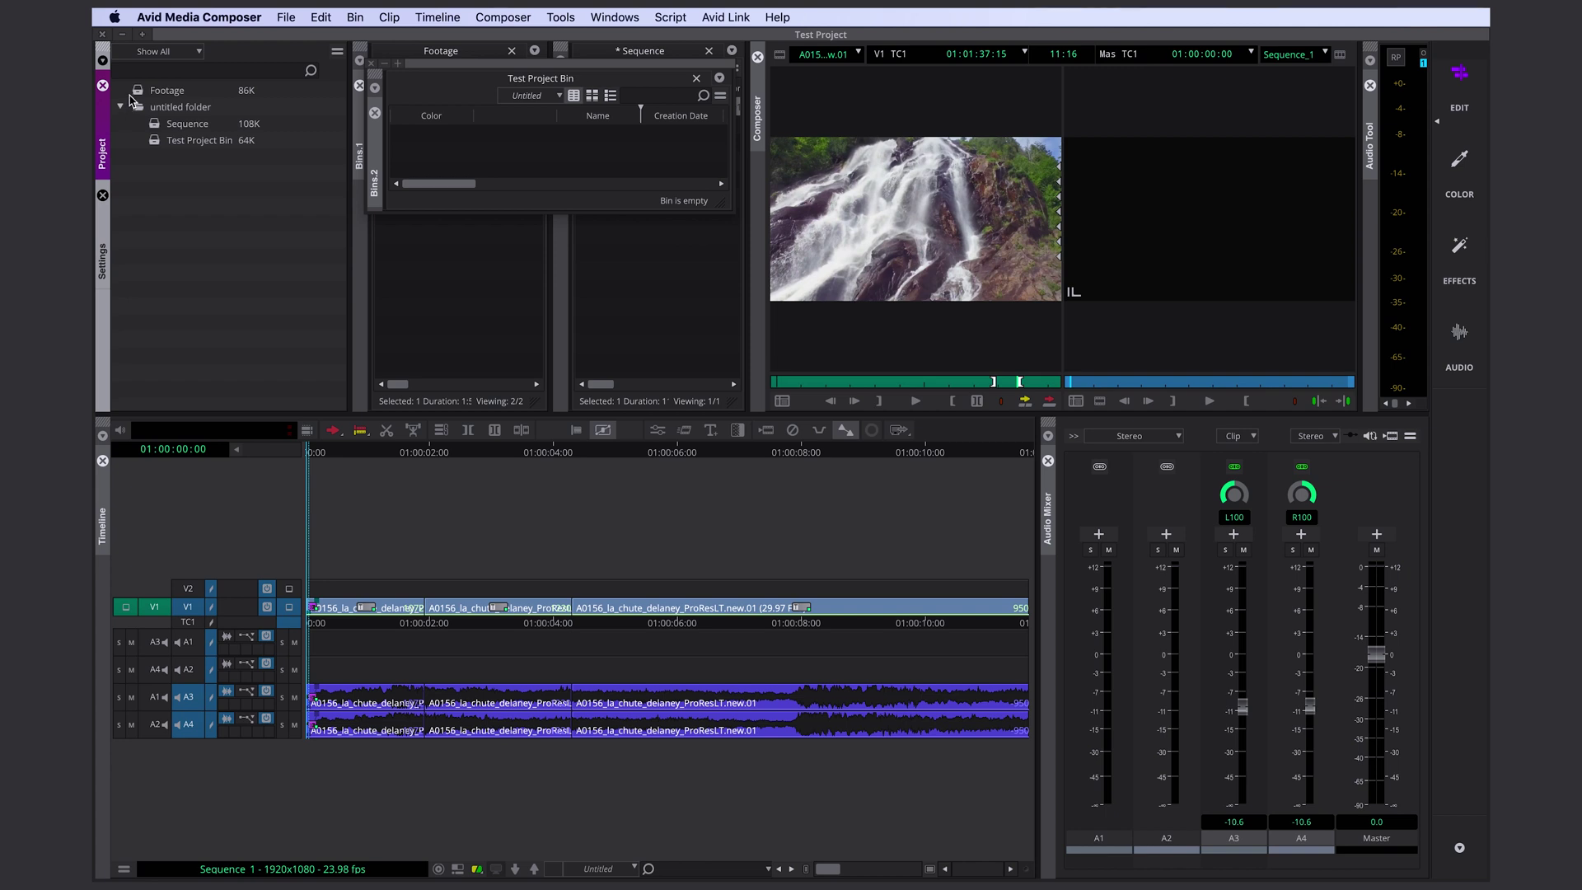
Step: Create a second folder for Footage and nest it inside the untitled folder
left_click(138, 110)
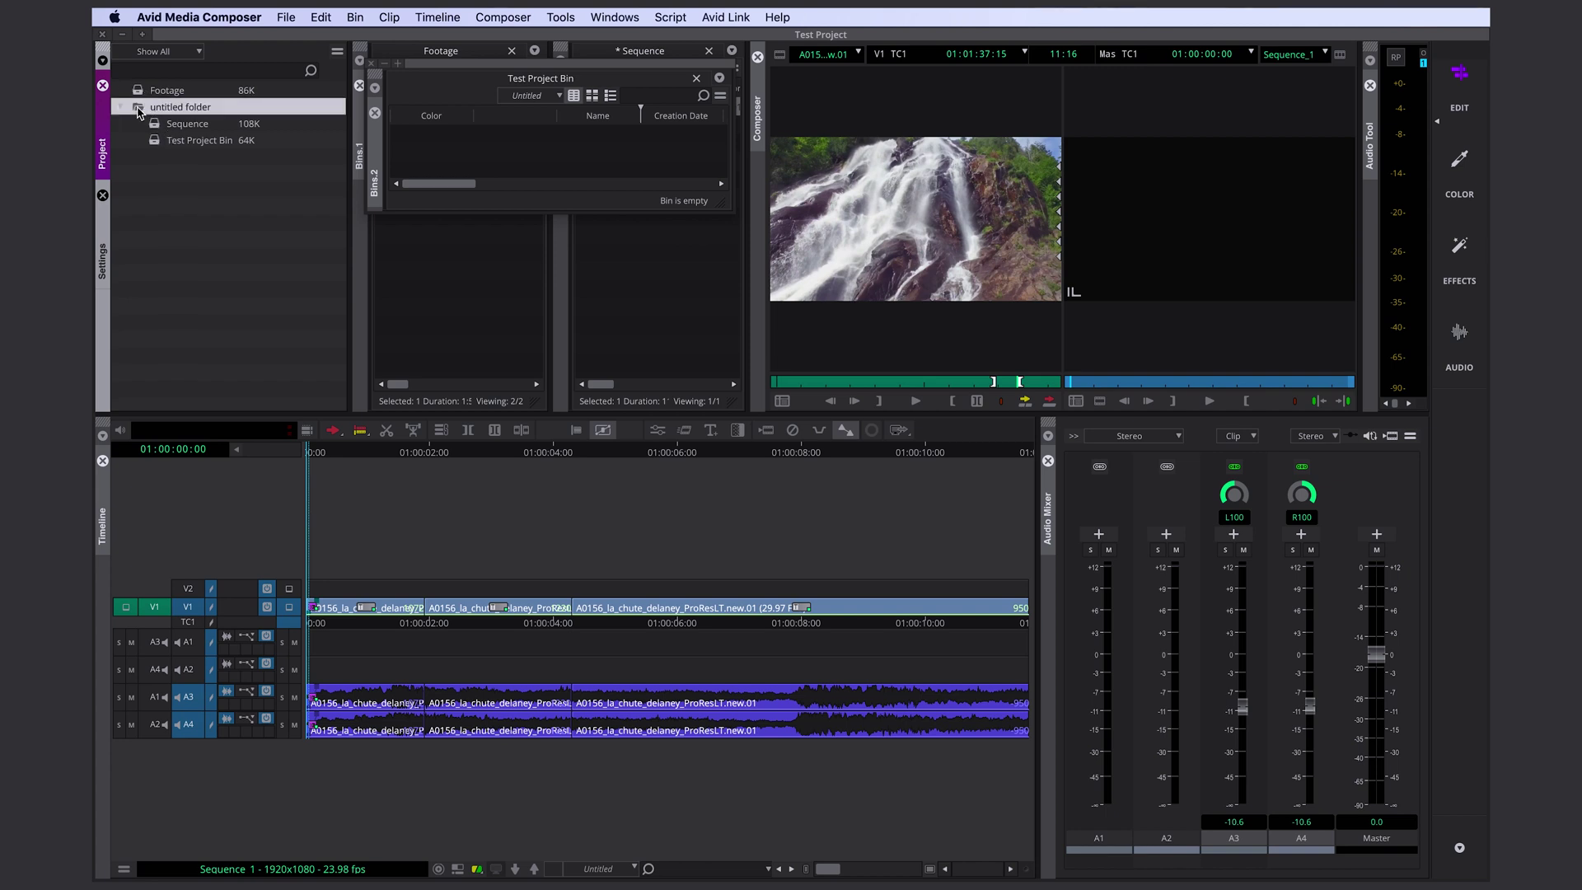
right_click(162, 196)
left_click(177, 252)
left_click_drag(142, 157, 140, 100)
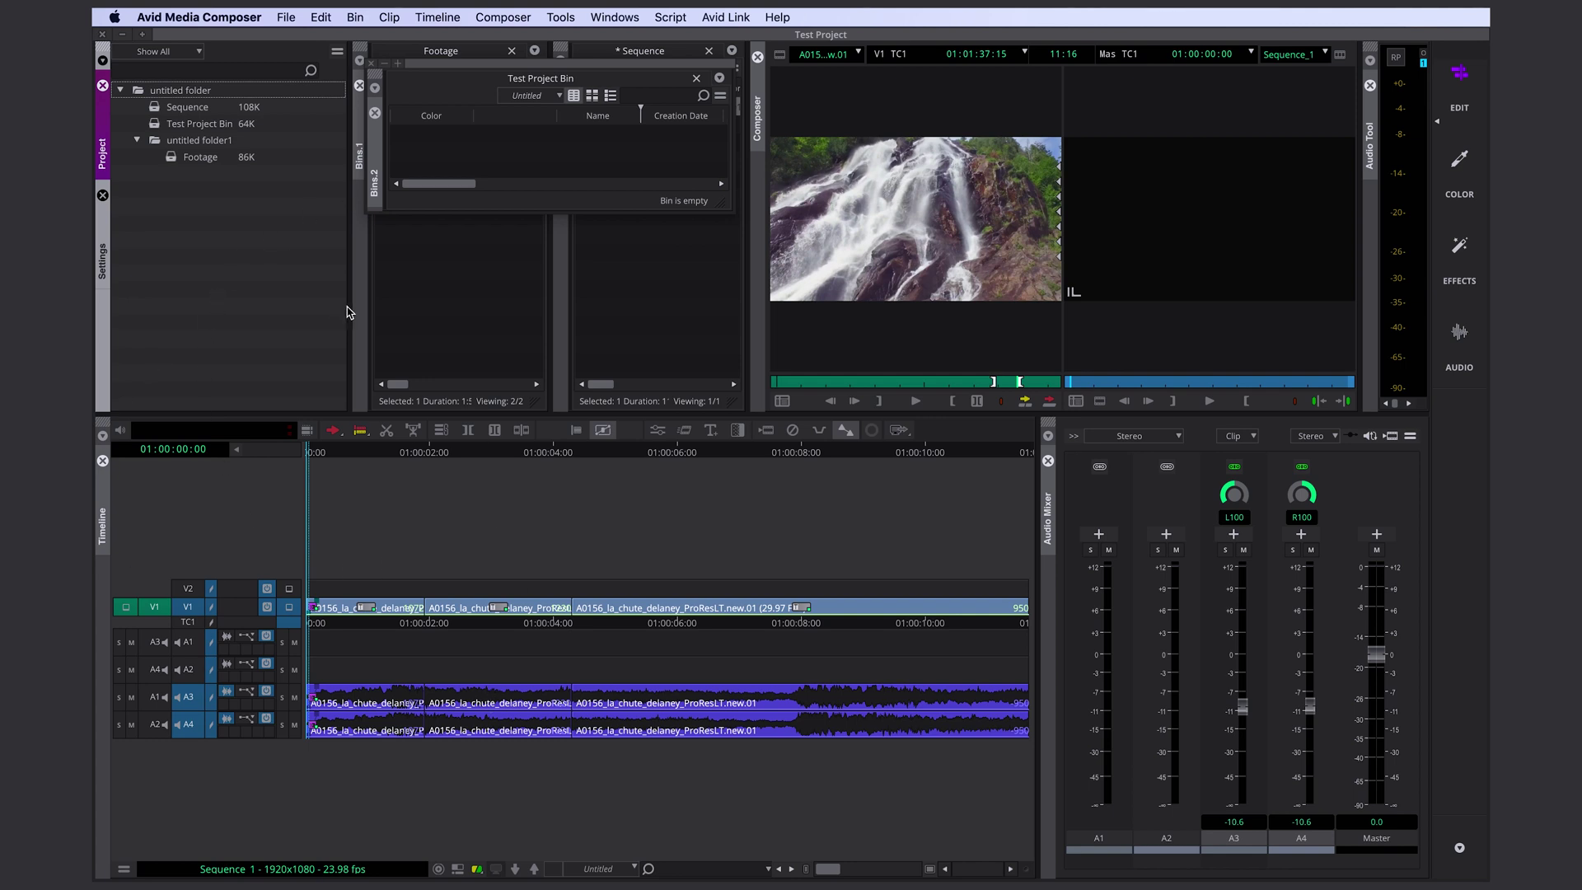
key("super+Tab")
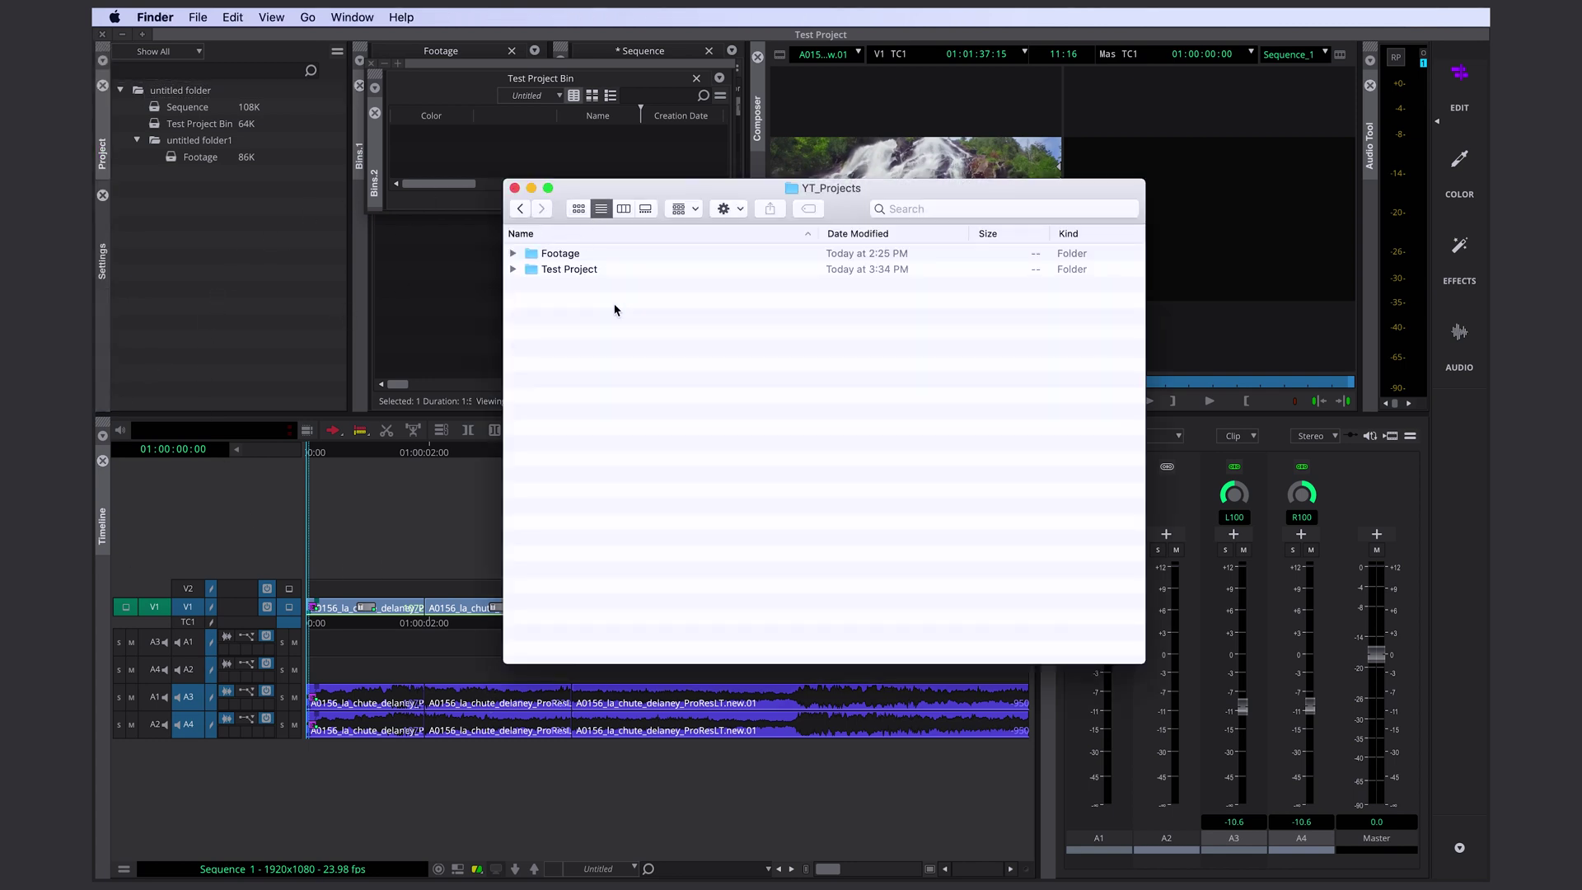
left_click(514, 269)
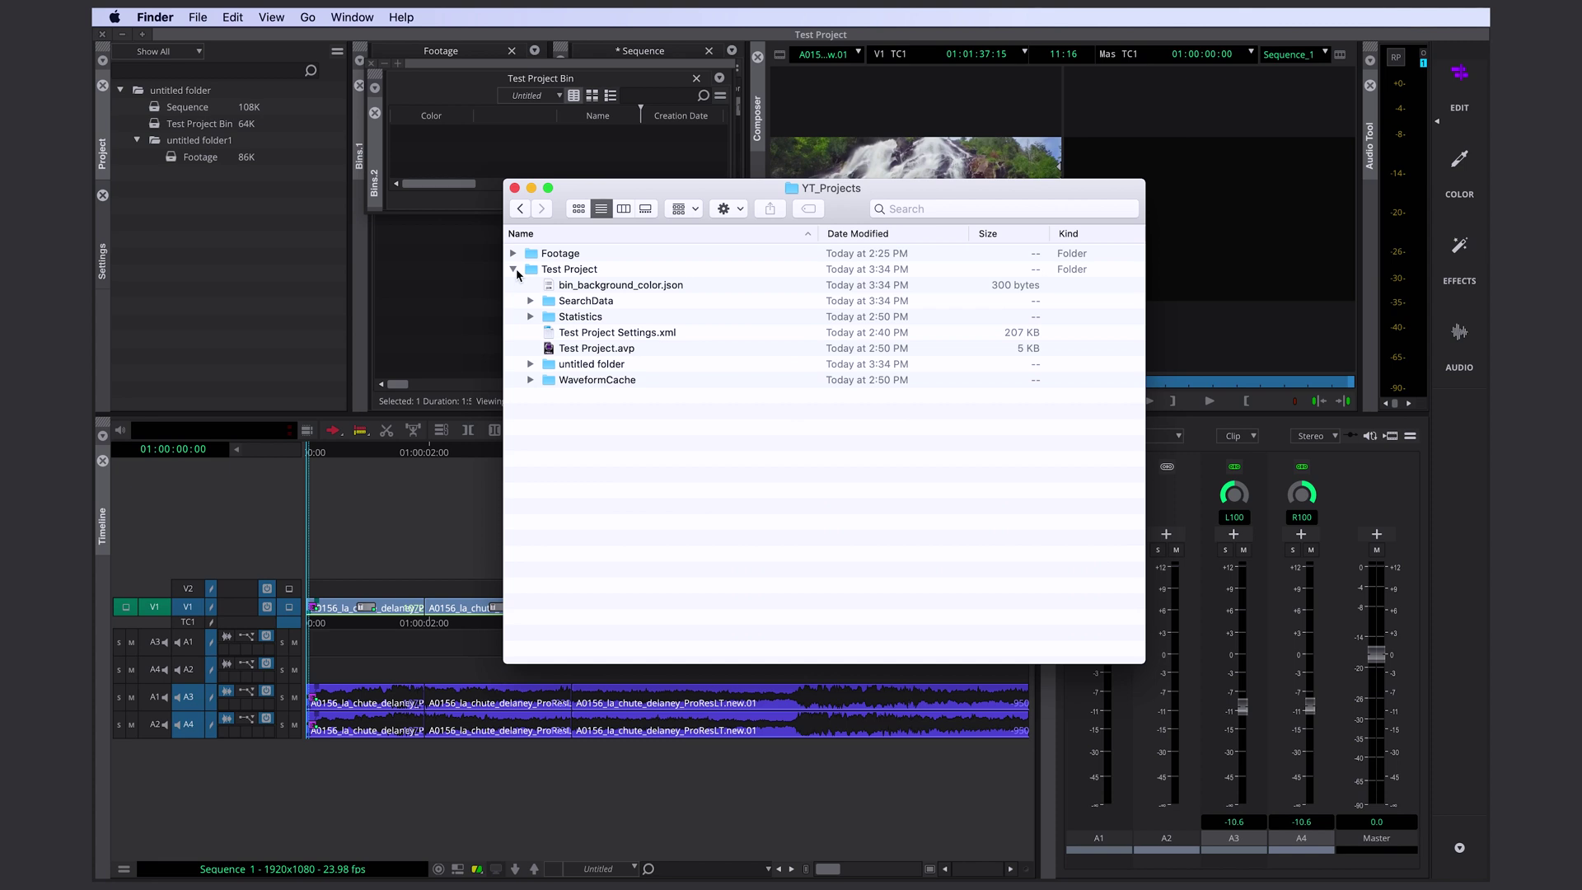
left_click(569, 364)
left_click(530, 364)
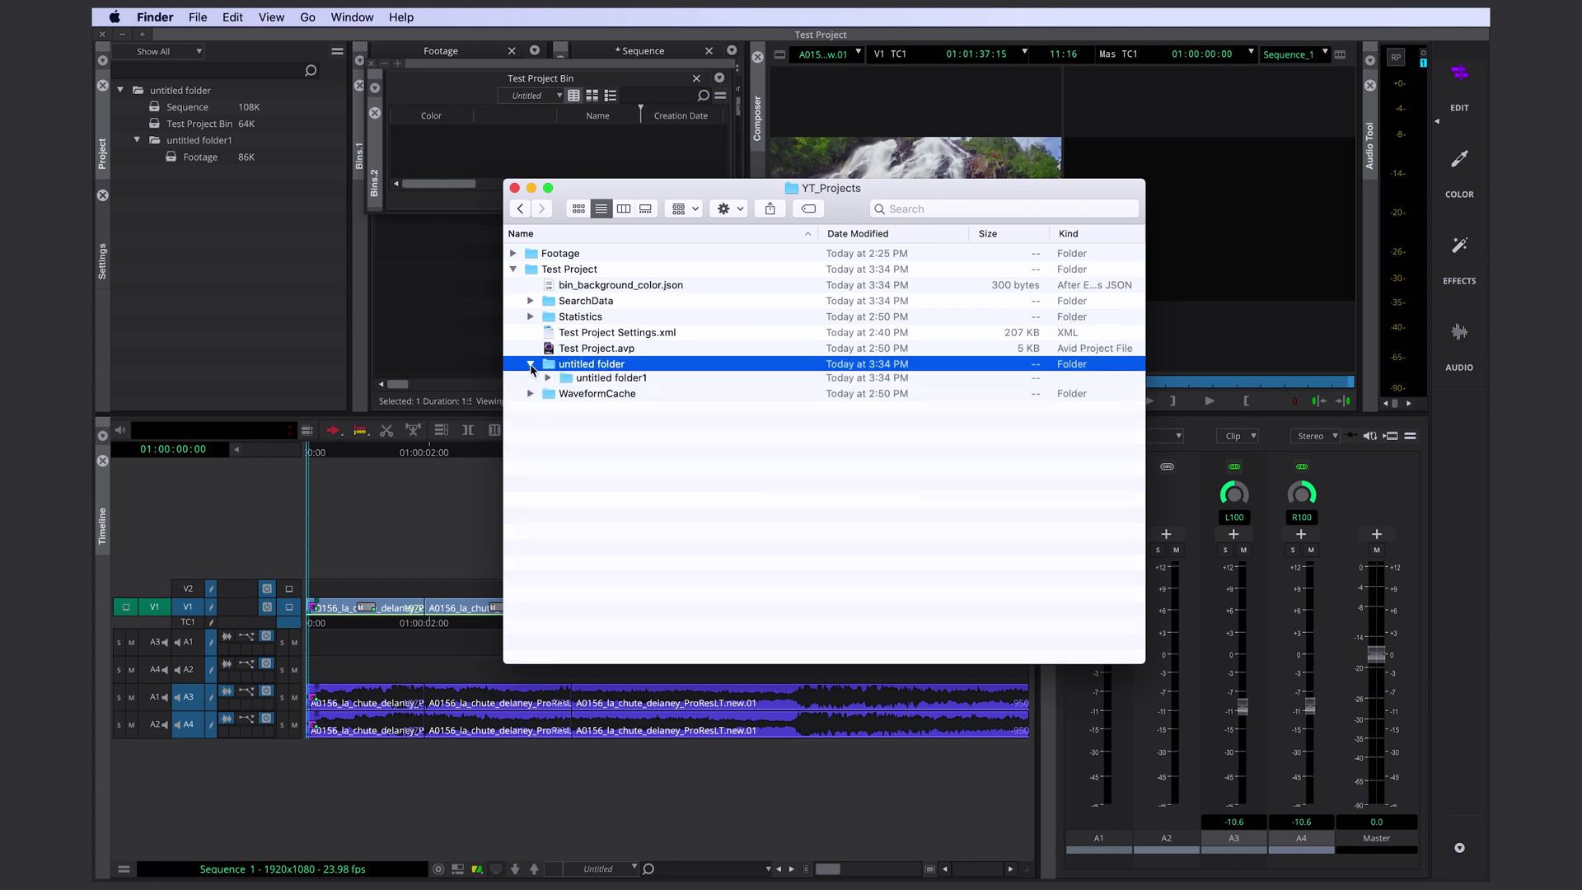
left_click(565, 397)
left_click(548, 411)
left_click(614, 365)
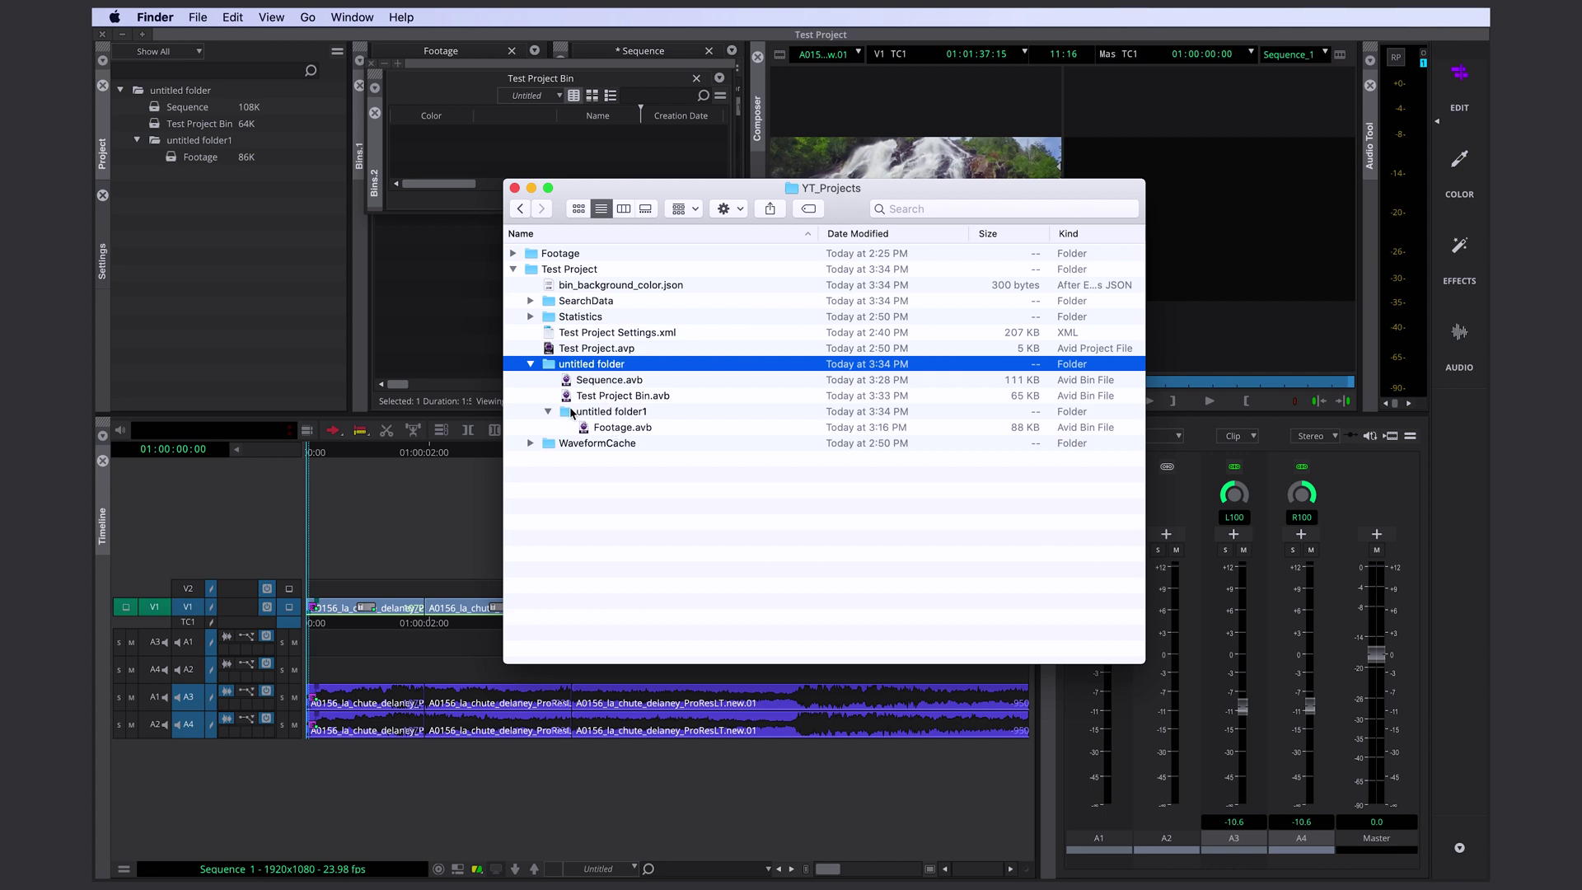
key("super+w")
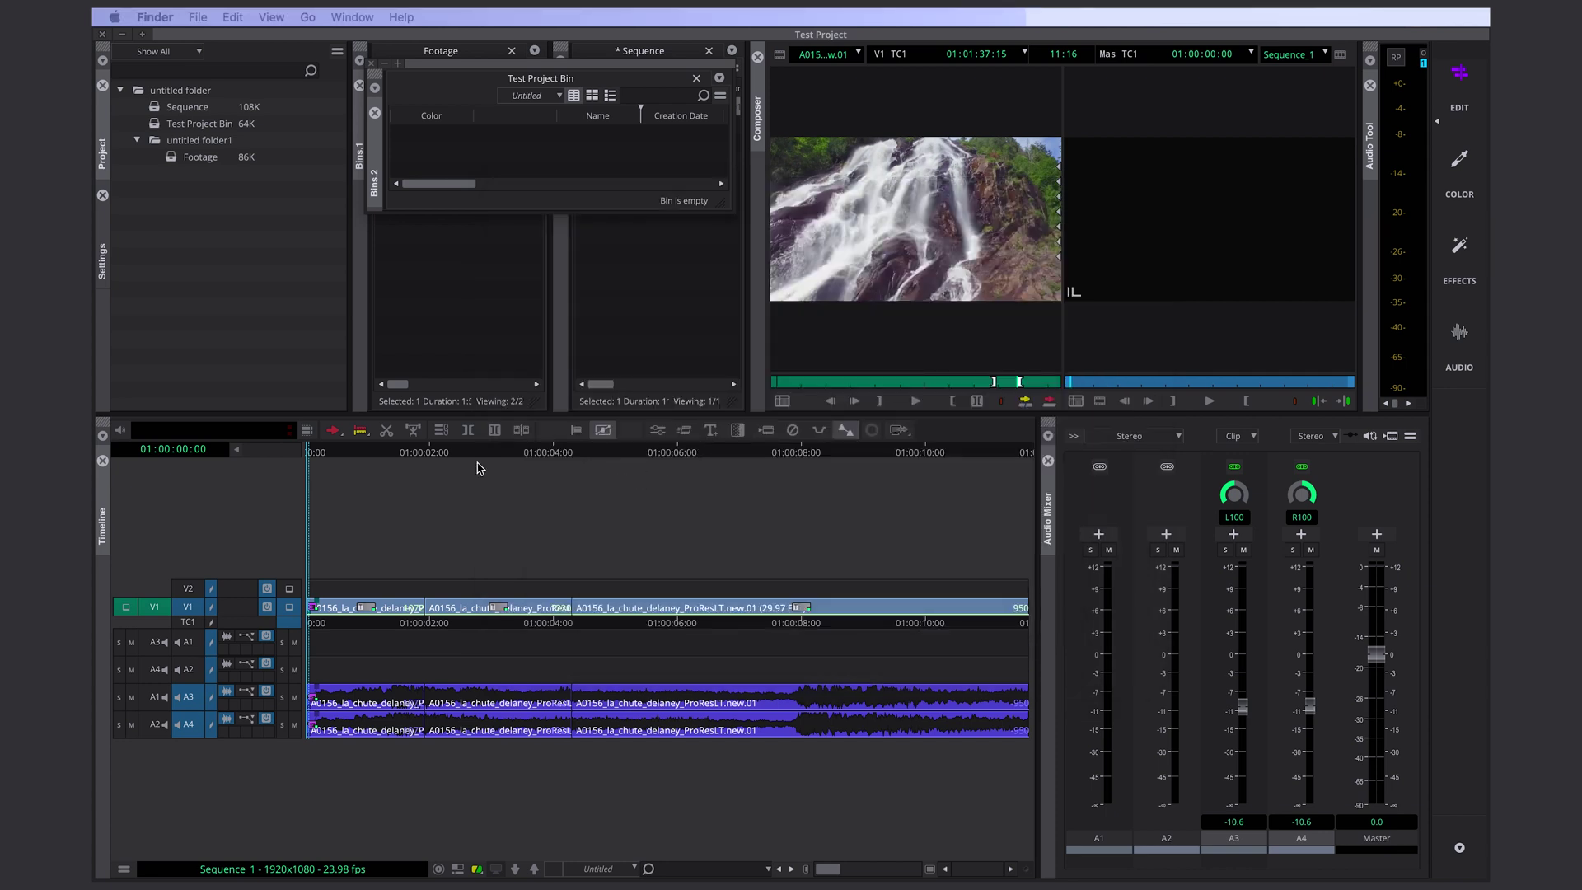